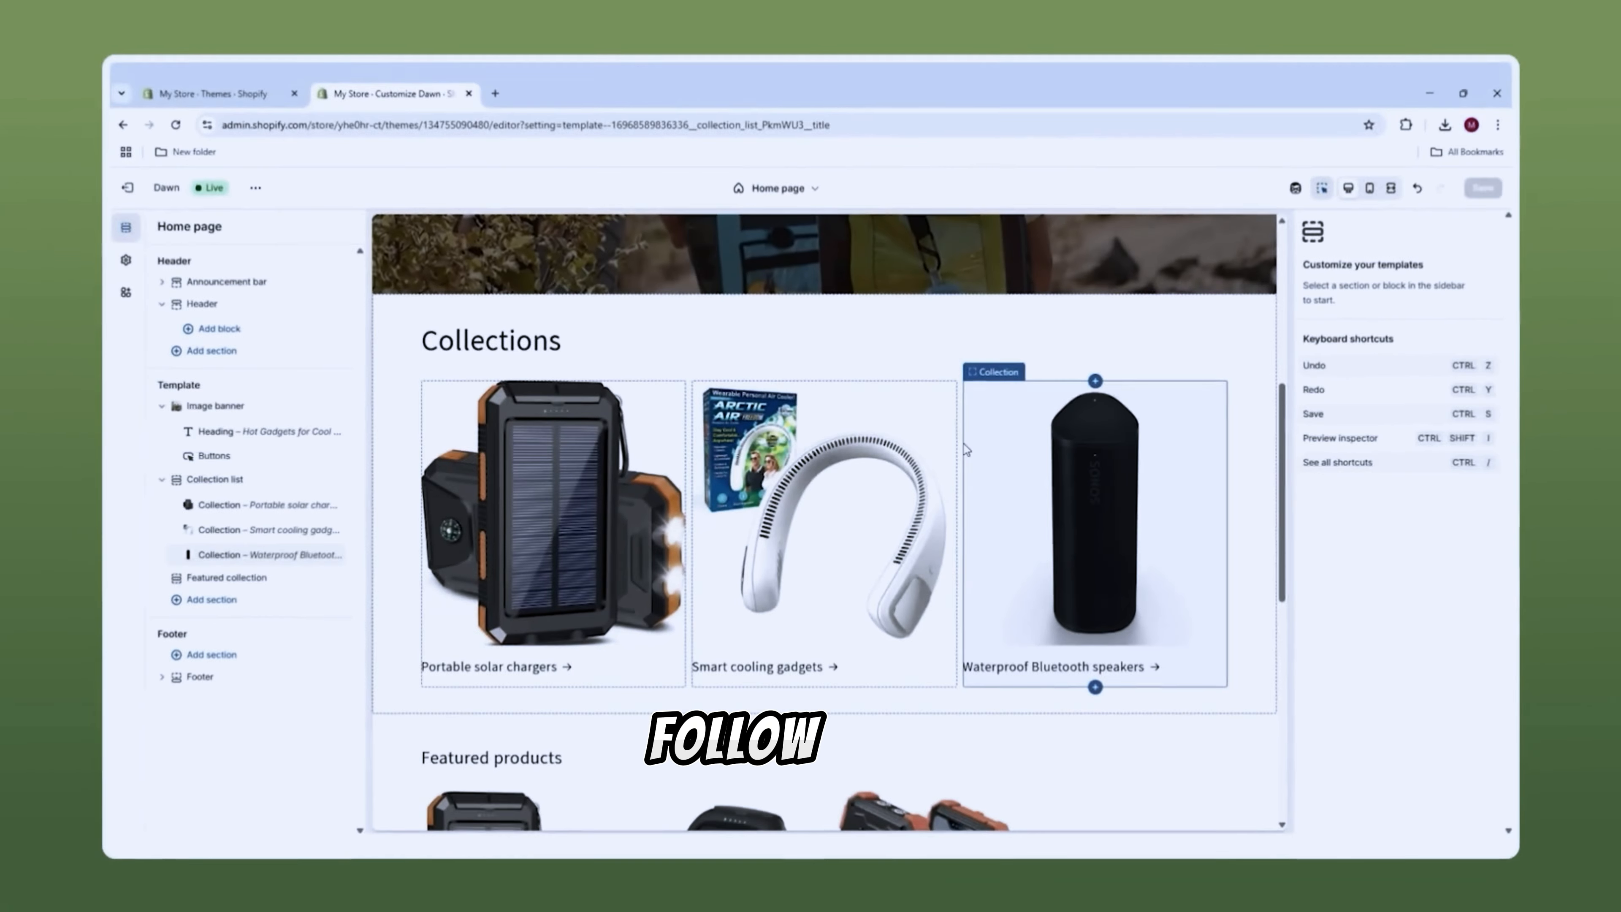
Step: Leave the theme customizer for the admin Home page with its 0-of-6 setup guide
{"action": "scroll", "coordinate": [1035, 435], "scroll_direction": "down", "scroll_amount": 4}
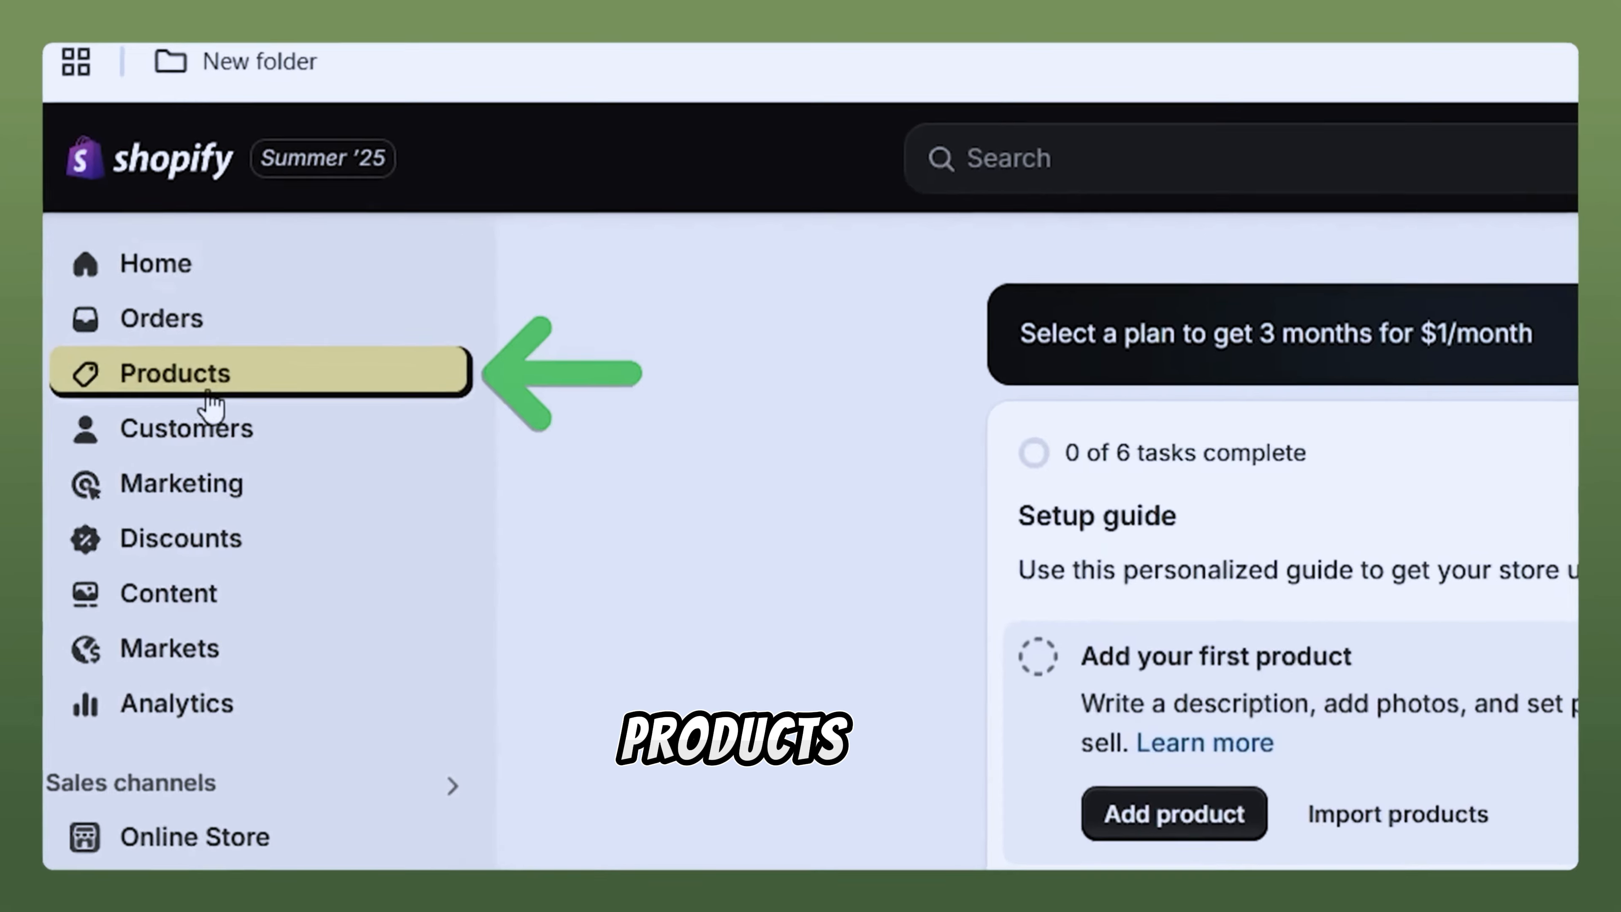
Step: Go to the Products list and start a new product listing
{"action": "left_click", "coordinate": [220, 391]}
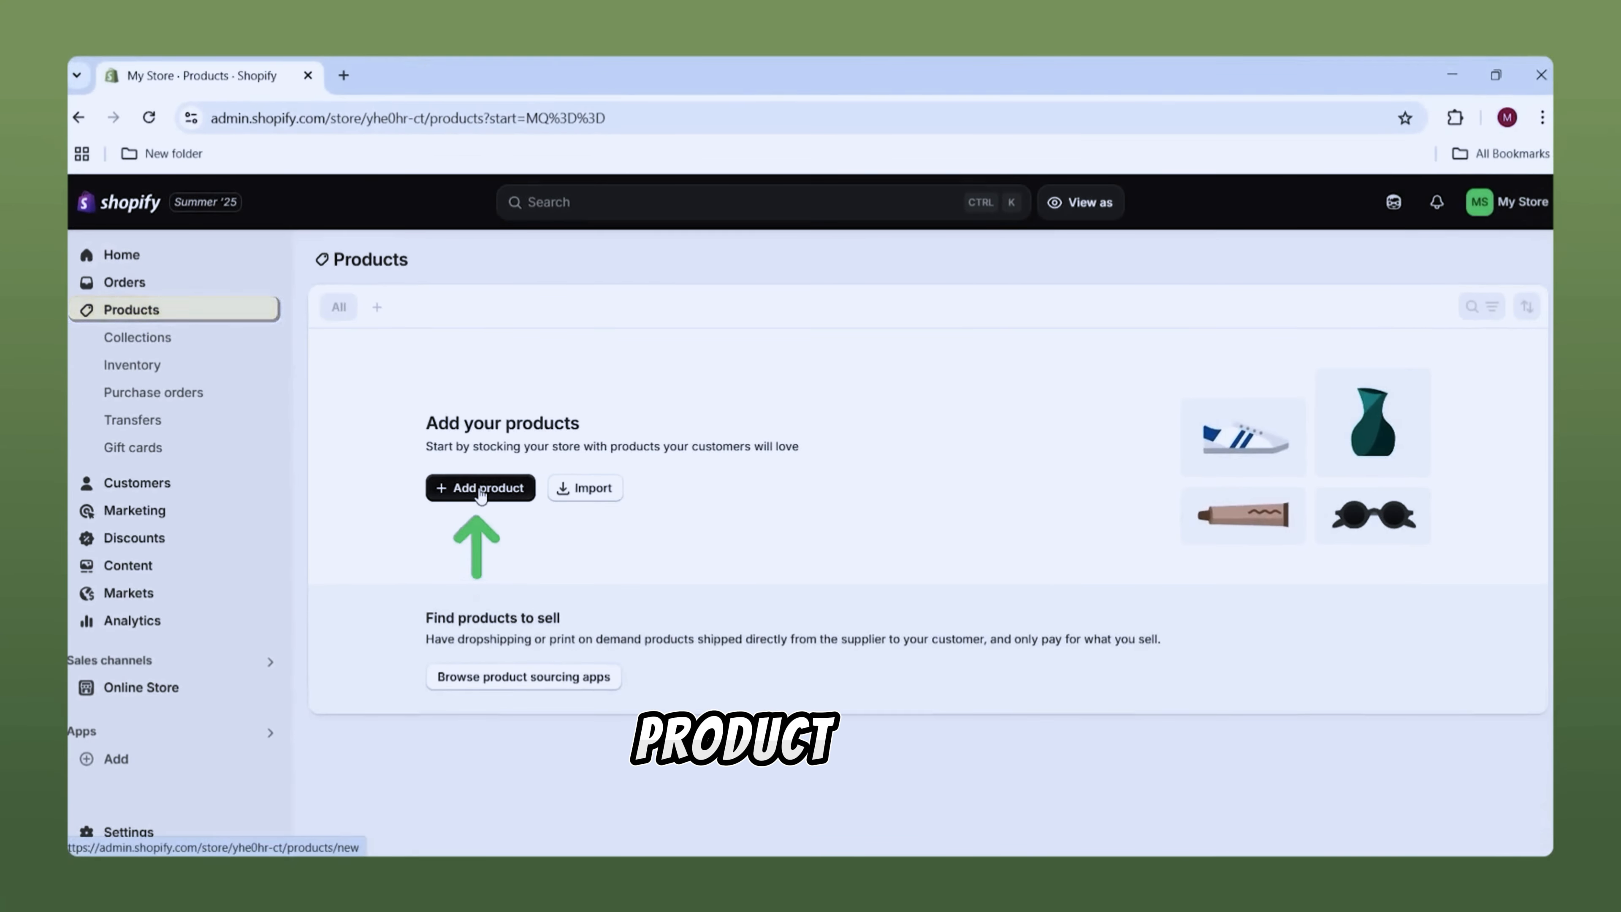
{"action": "left_click", "coordinate": [481, 495]}
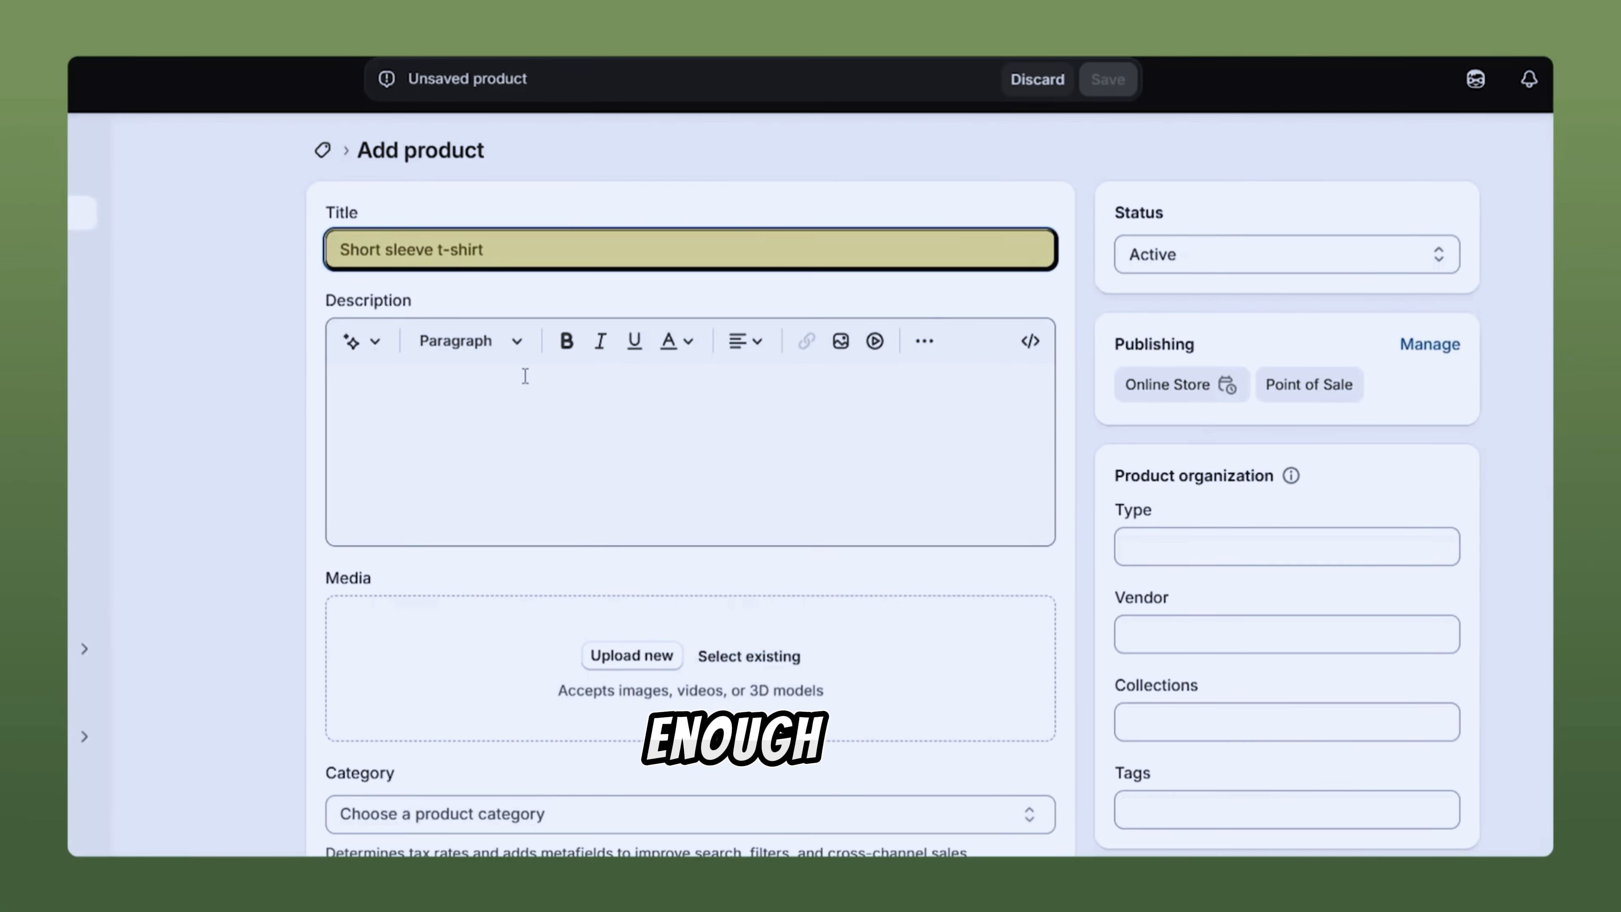
Step: Paste the Sonos Roam 2 title and insert an AI-generated description in Expert tone
{"action": "type", "text": "Sonos Roam 2 Portable Waterproof Bluetooth Speaker (Black)"}
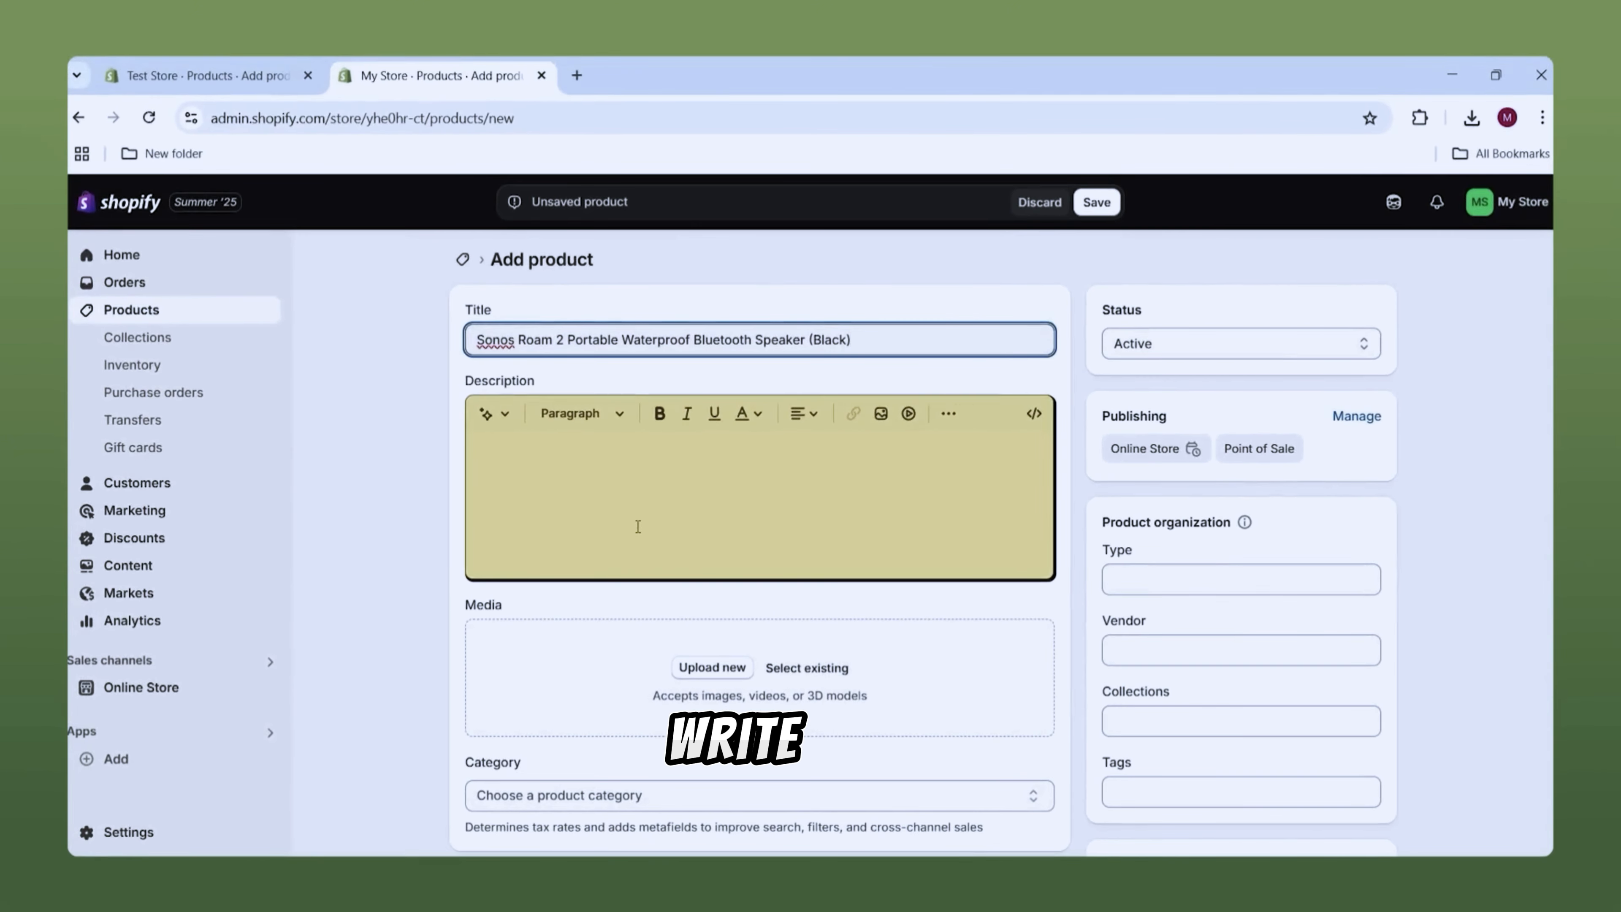
{"action": "left_click", "coordinate": [494, 419]}
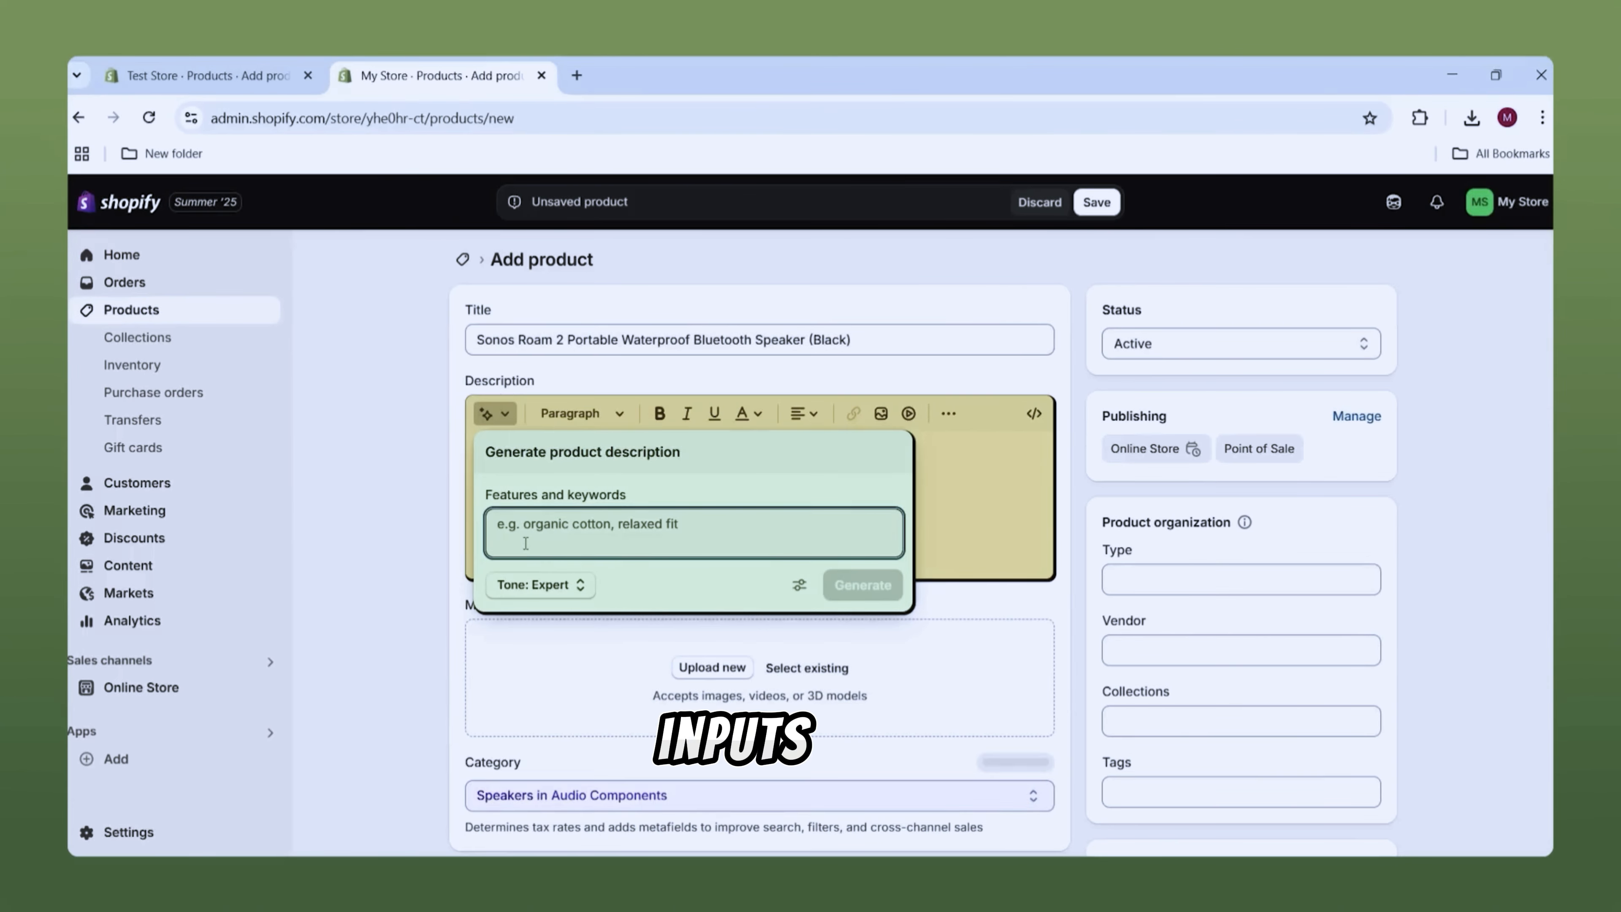
{"action": "type", "text": "Sonos Roam 2 Portable Waterproof Bluetooth Speaker (Black)"}
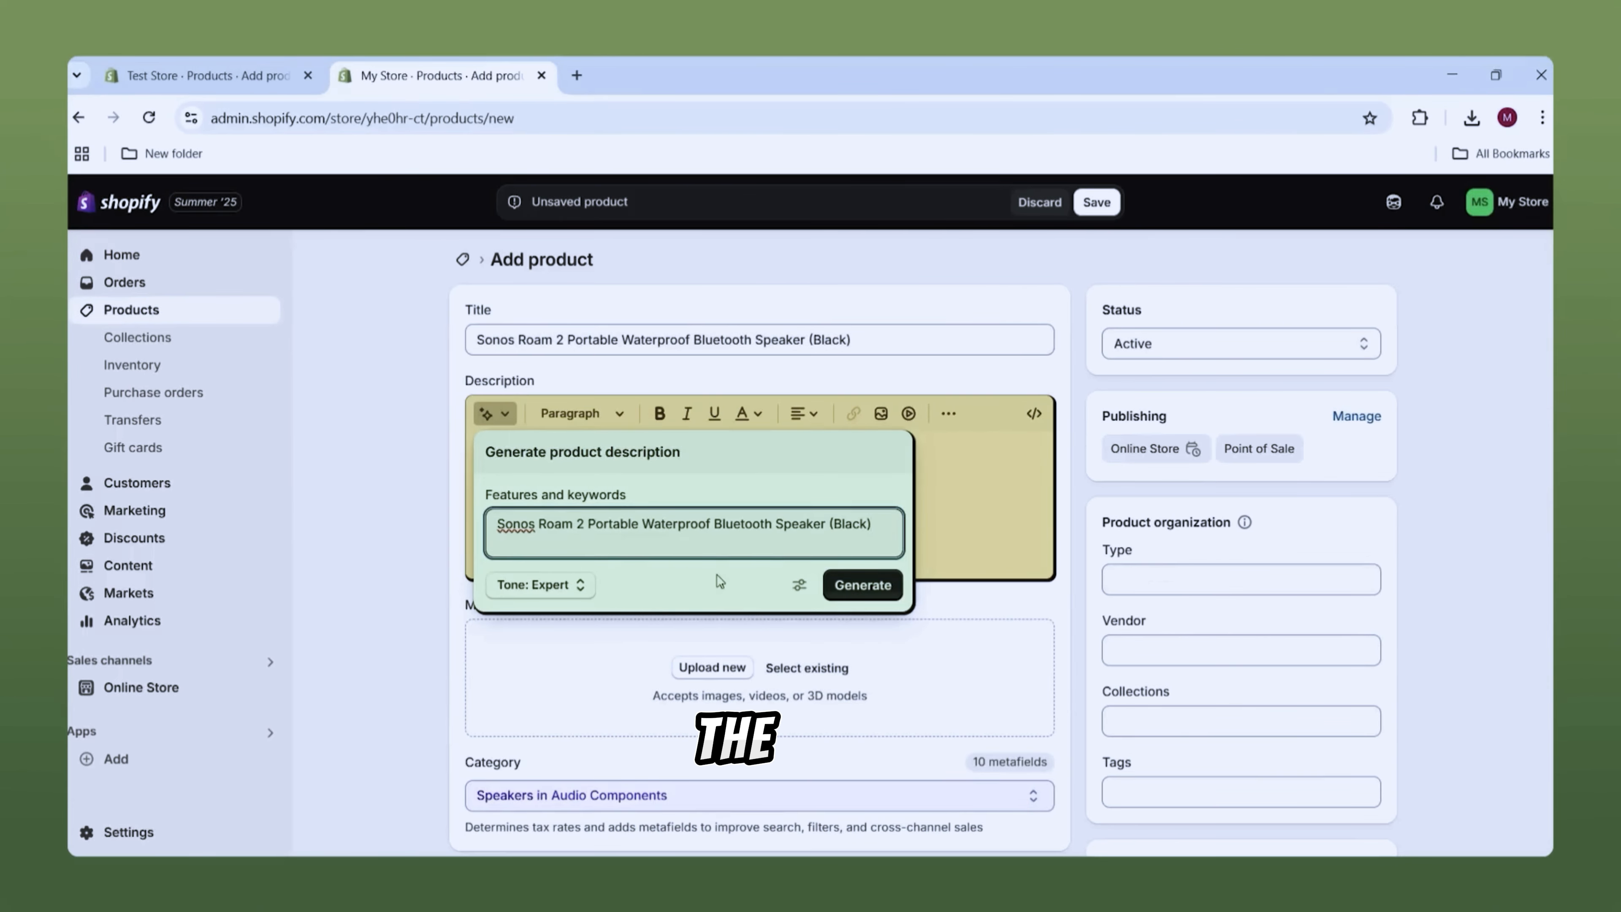
{"action": "left_click", "coordinate": [568, 586]}
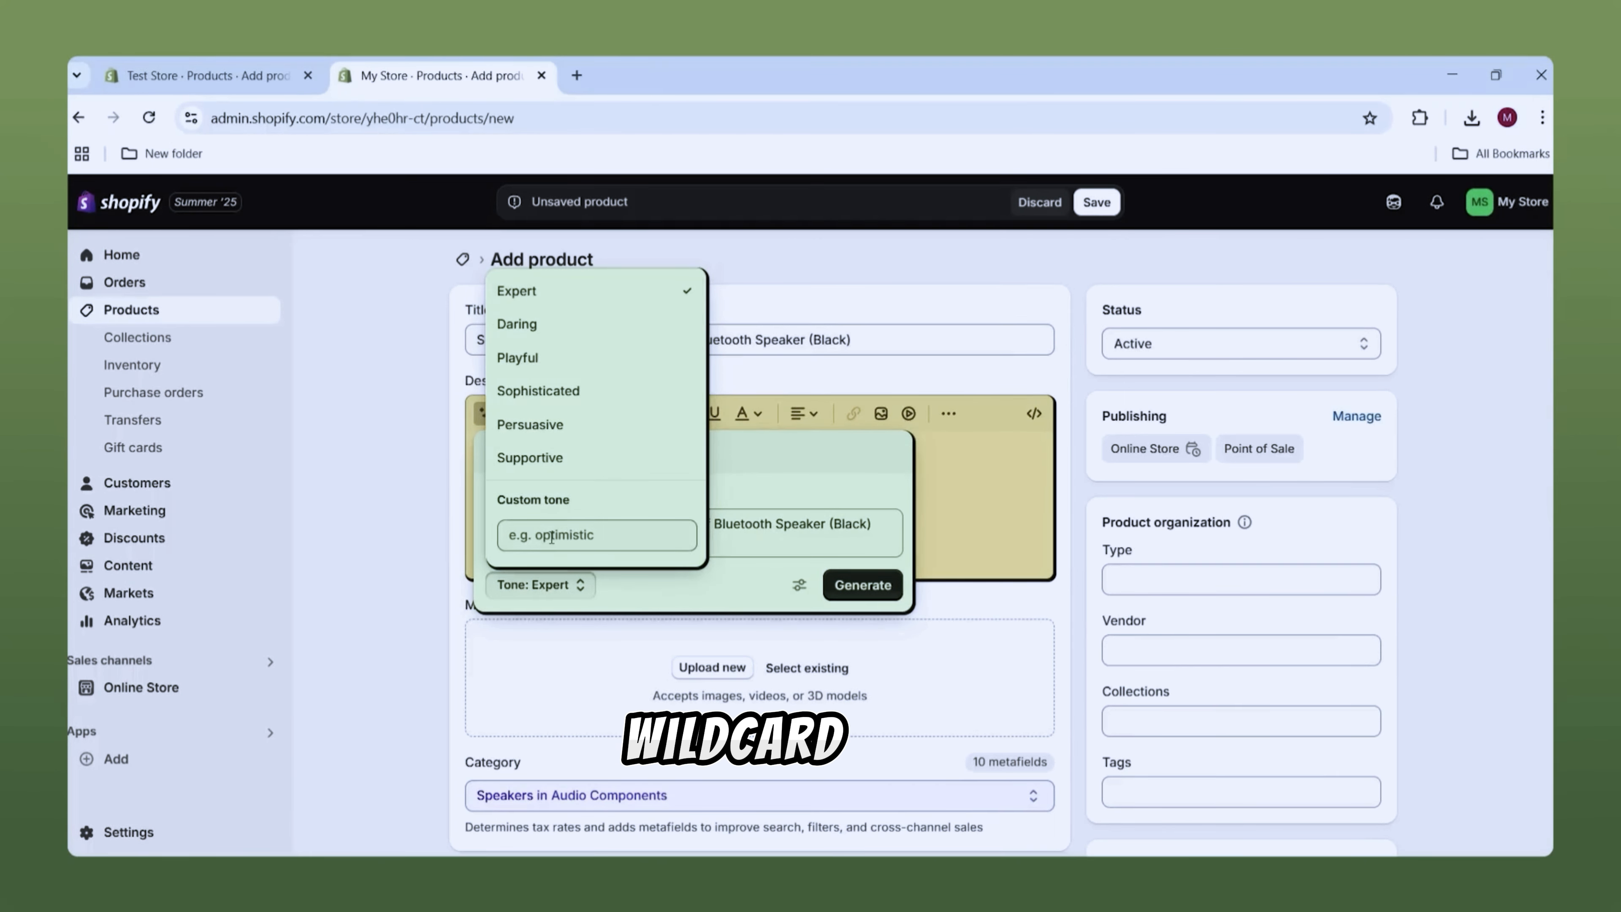
{"action": "left_click", "coordinate": [734, 467]}
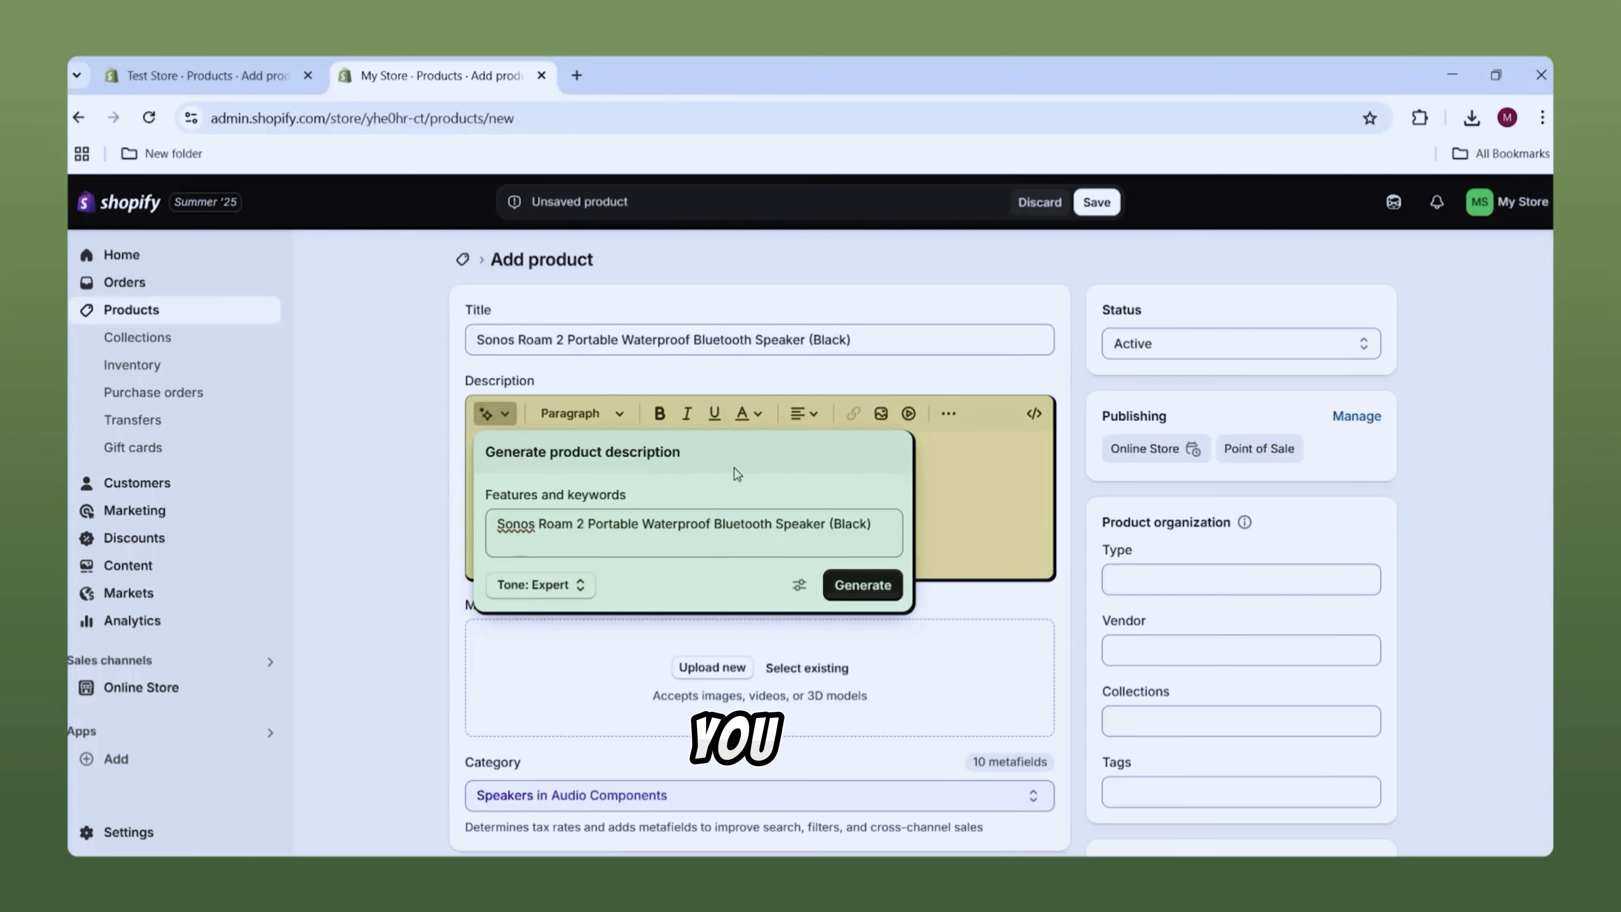
{"action": "left_click", "coordinate": [863, 585]}
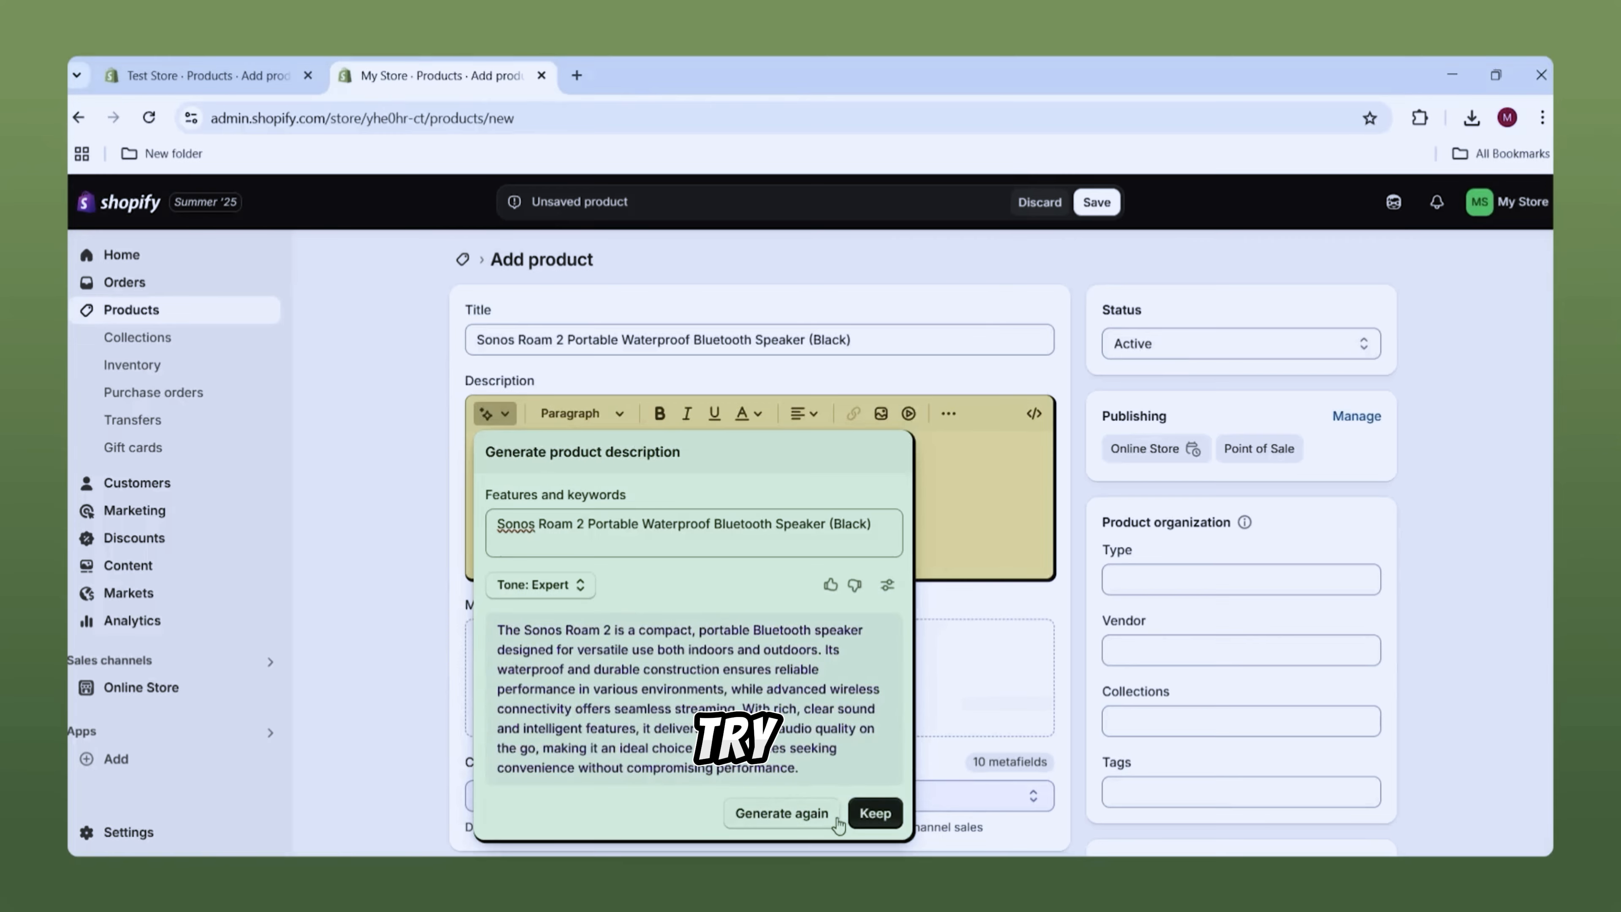
{"action": "left_click", "coordinate": [875, 813]}
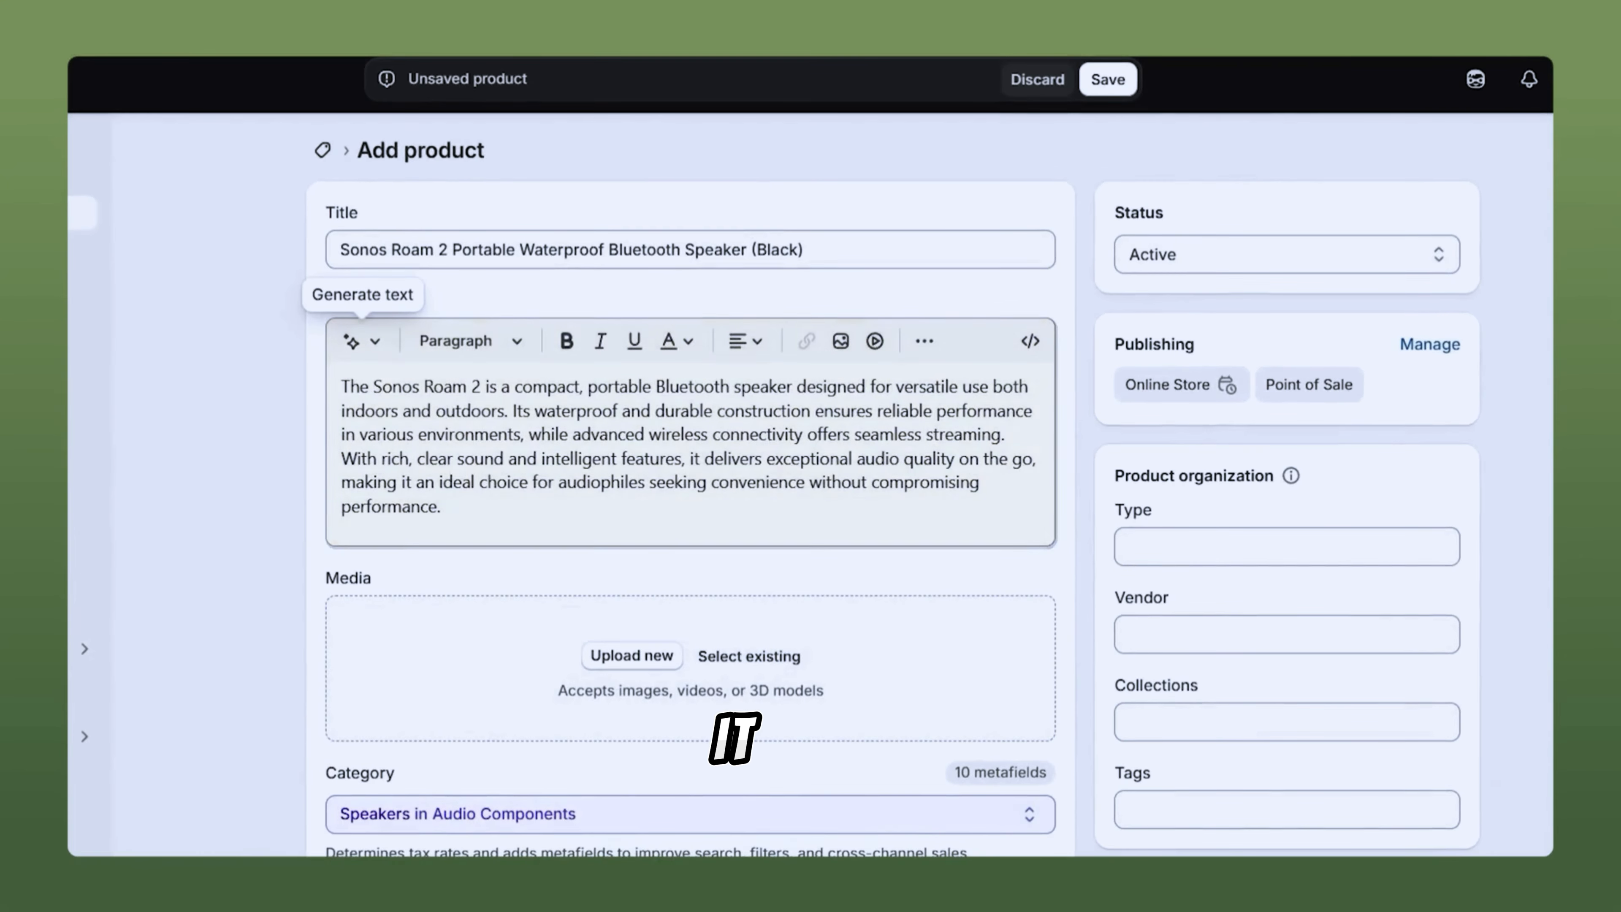
Step: Upload the black speaker photo from File Explorer to the product's Media
{"action": "scroll", "coordinate": [578, 580], "scroll_direction": "down", "scroll_amount": 2}
{"action": "left_click", "coordinate": [724, 853]}
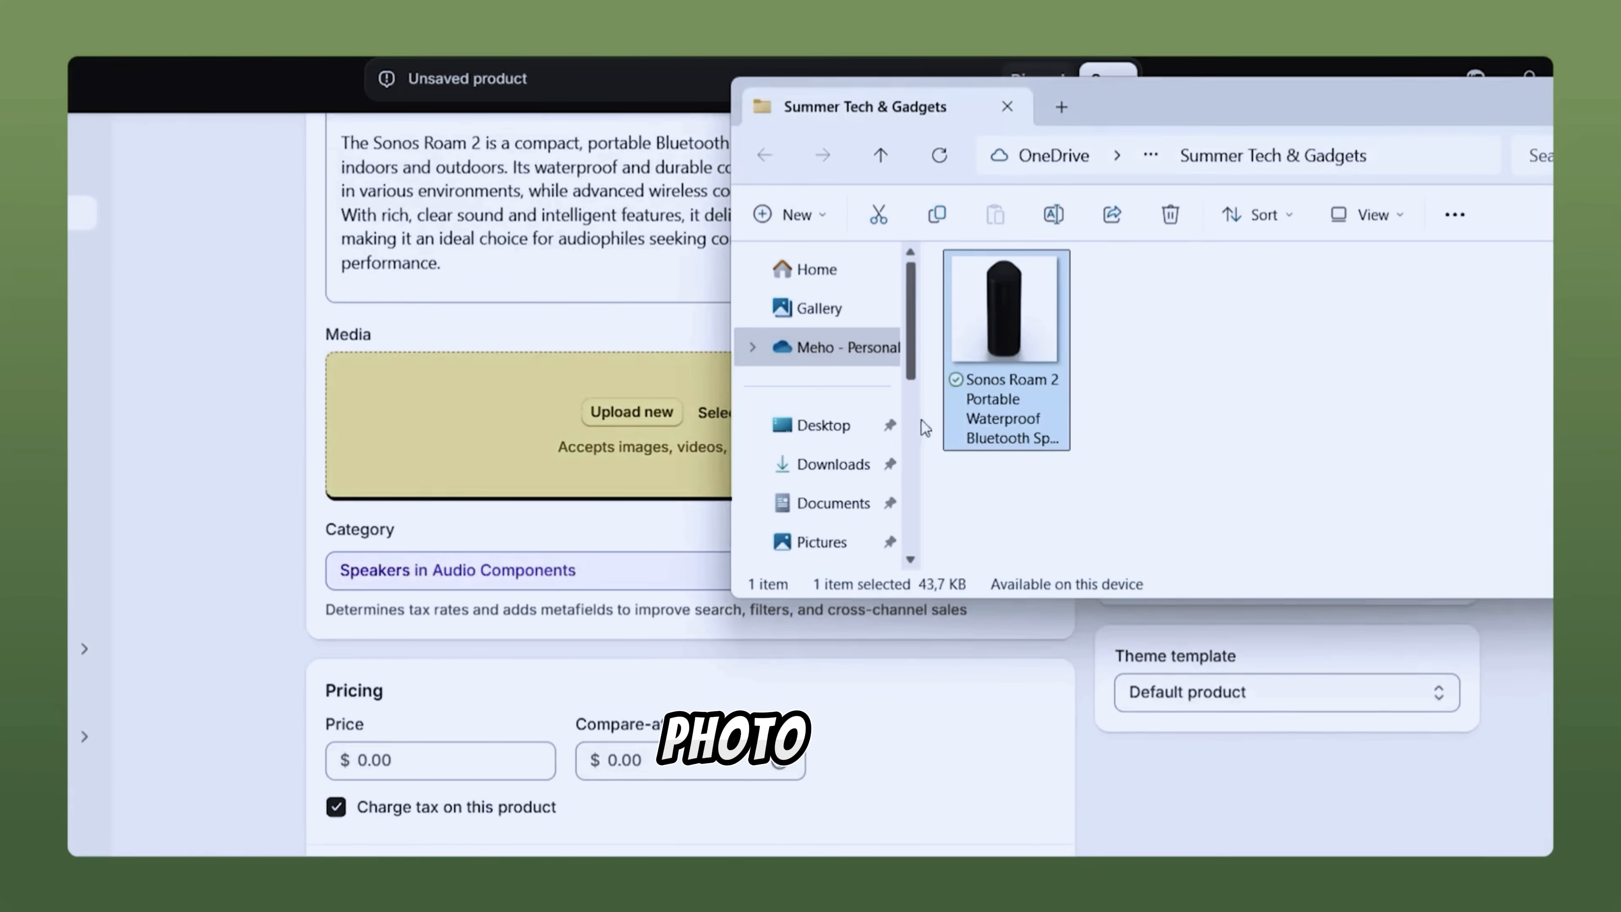
{"action": "left_click_drag", "start_coordinate": [961, 396], "coordinate": [537, 455]}
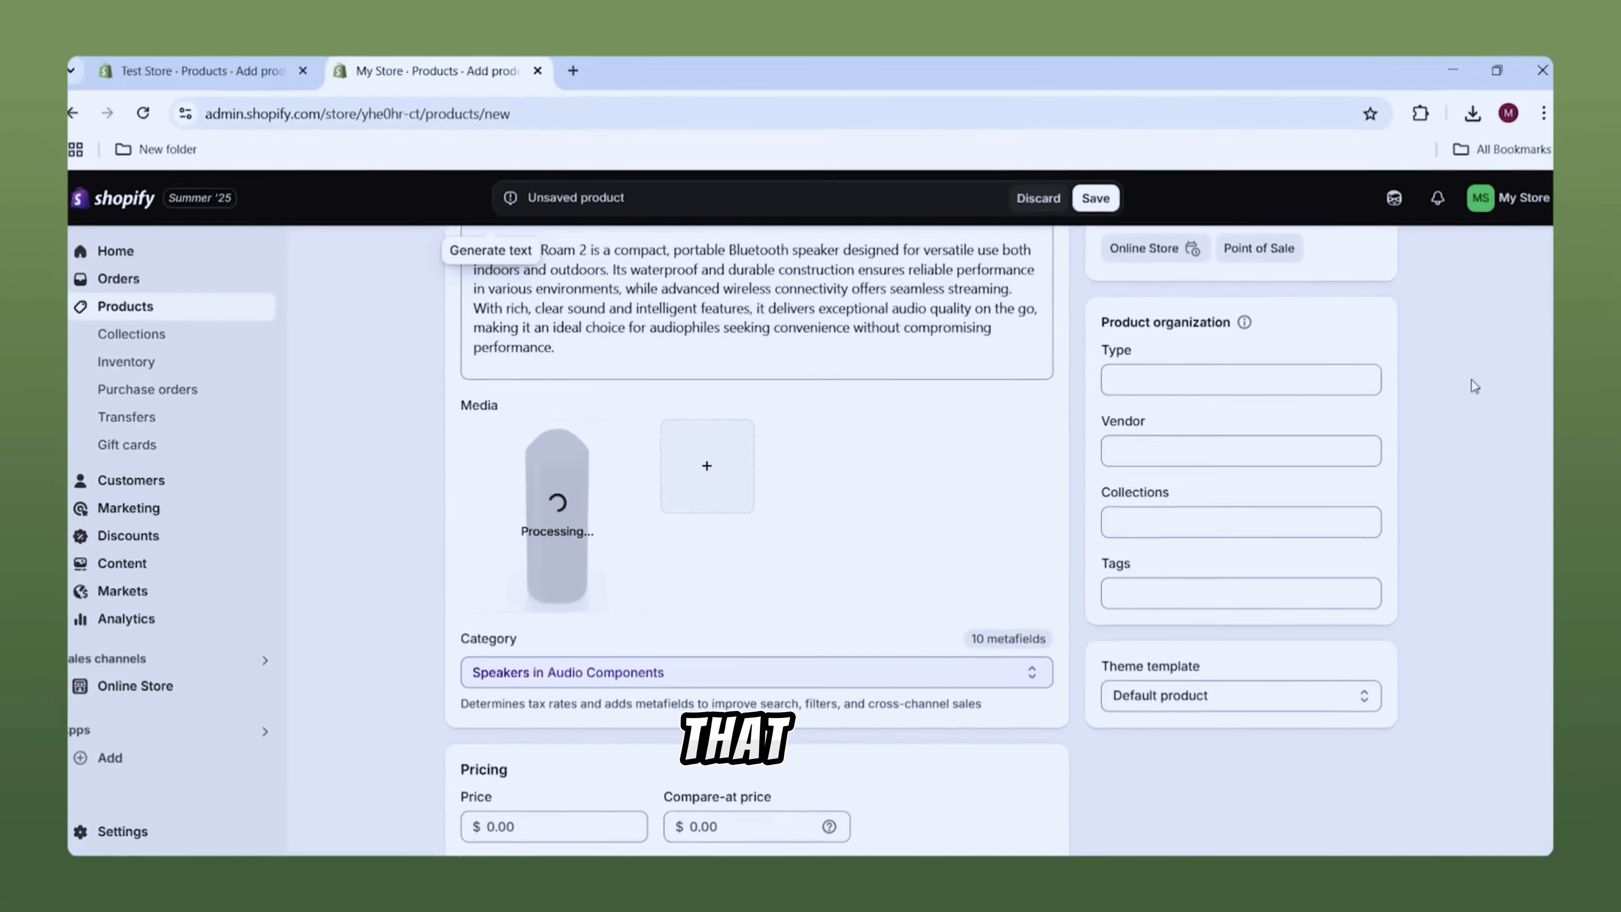
{"action": "scroll", "coordinate": [999, 410], "scroll_direction": "down", "scroll_amount": 2}
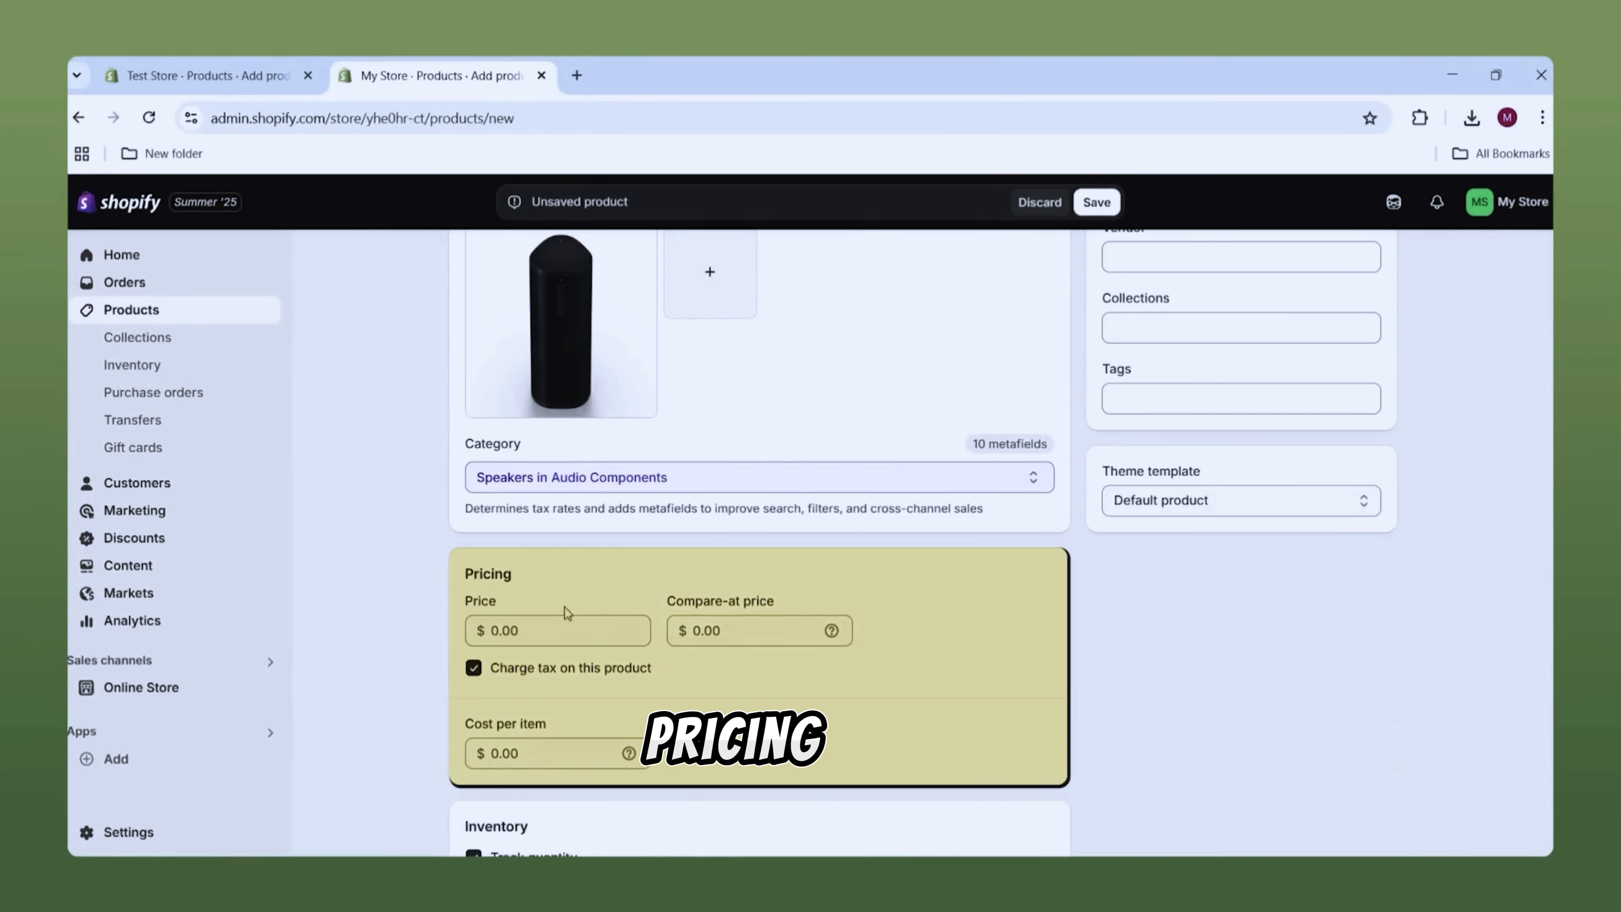
Step: Price the Sonos Roam 2 at $179.99 and stock 100 units at Shop location
{"action": "left_click", "coordinate": [565, 629]}
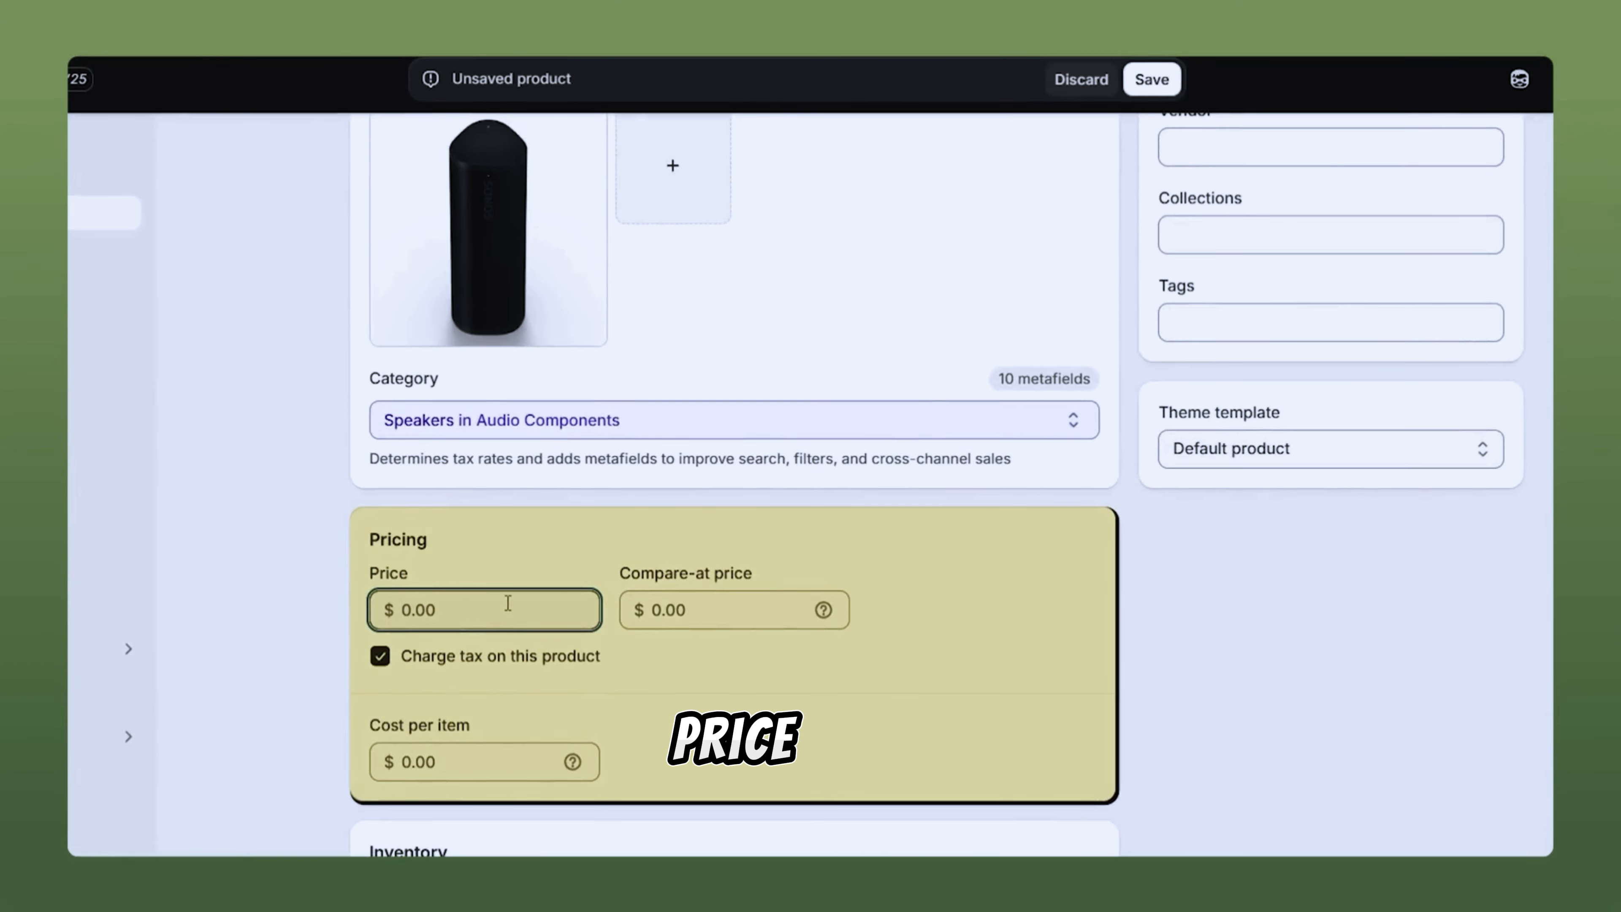
{"action": "type", "text": "179.99"}
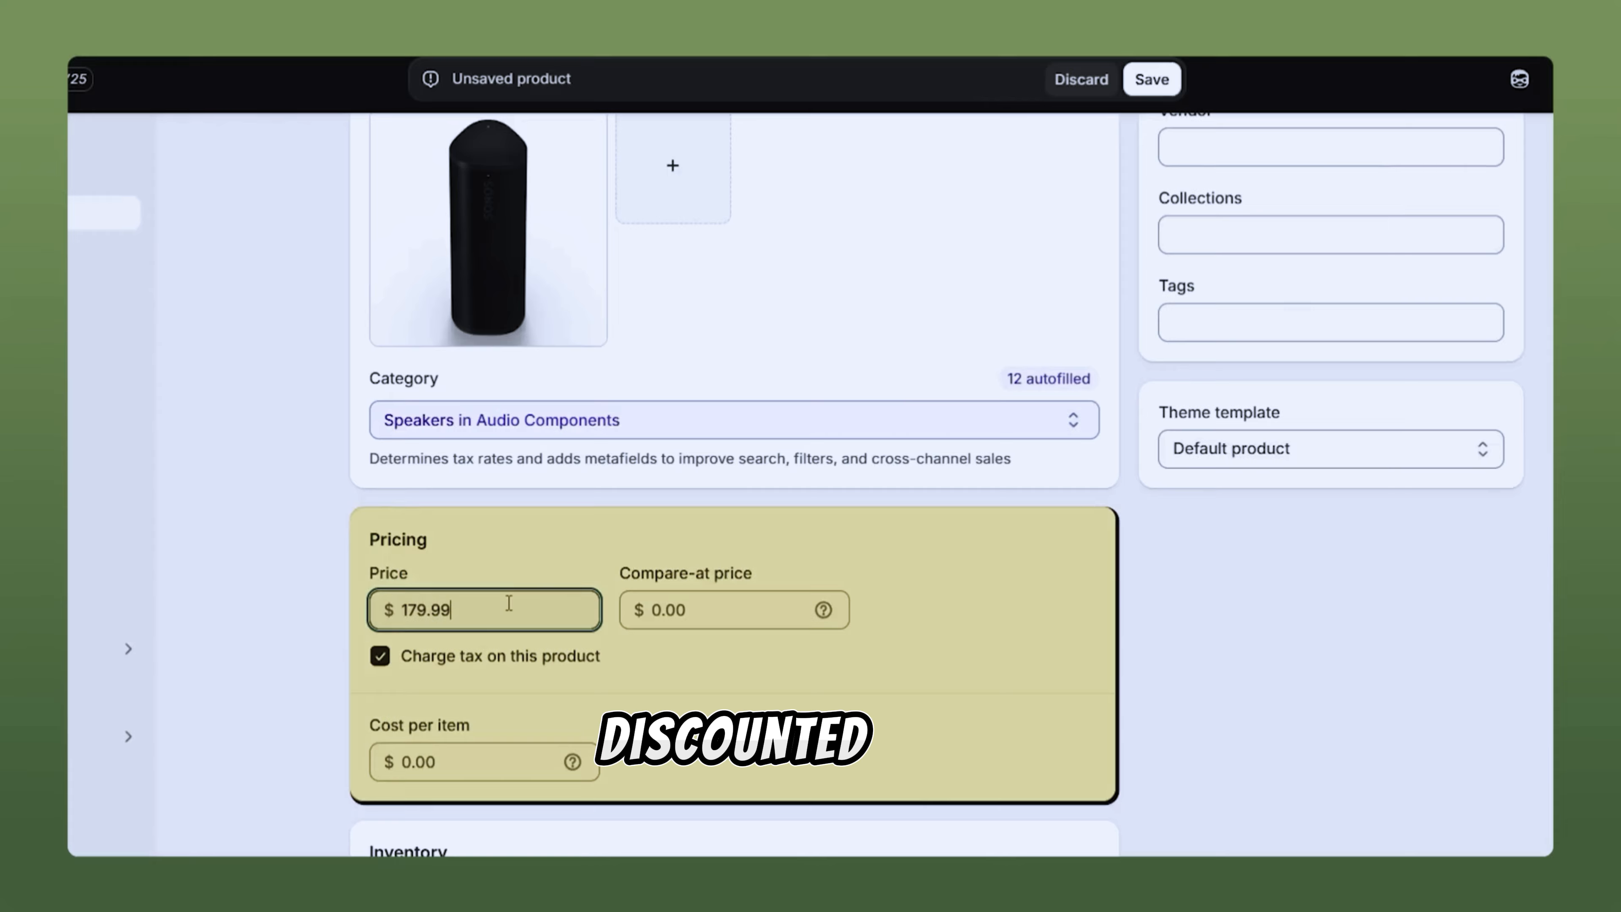
{"action": "scroll", "coordinate": [306, 551], "scroll_direction": "down", "scroll_amount": 8}
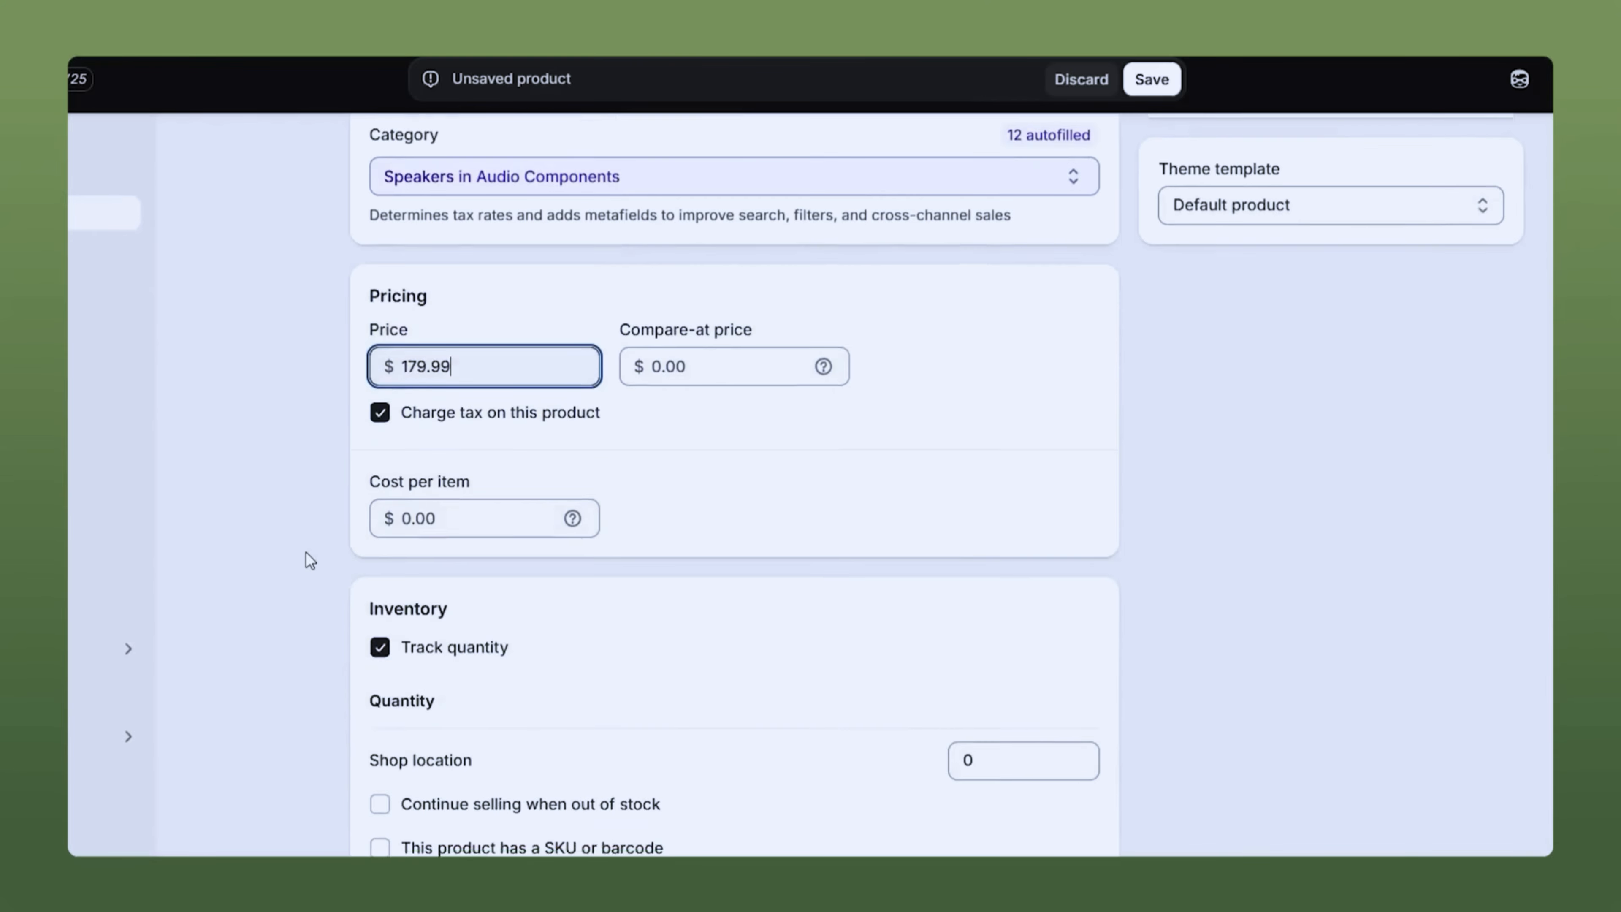
{"action": "double_click", "coordinate": [999, 527]}
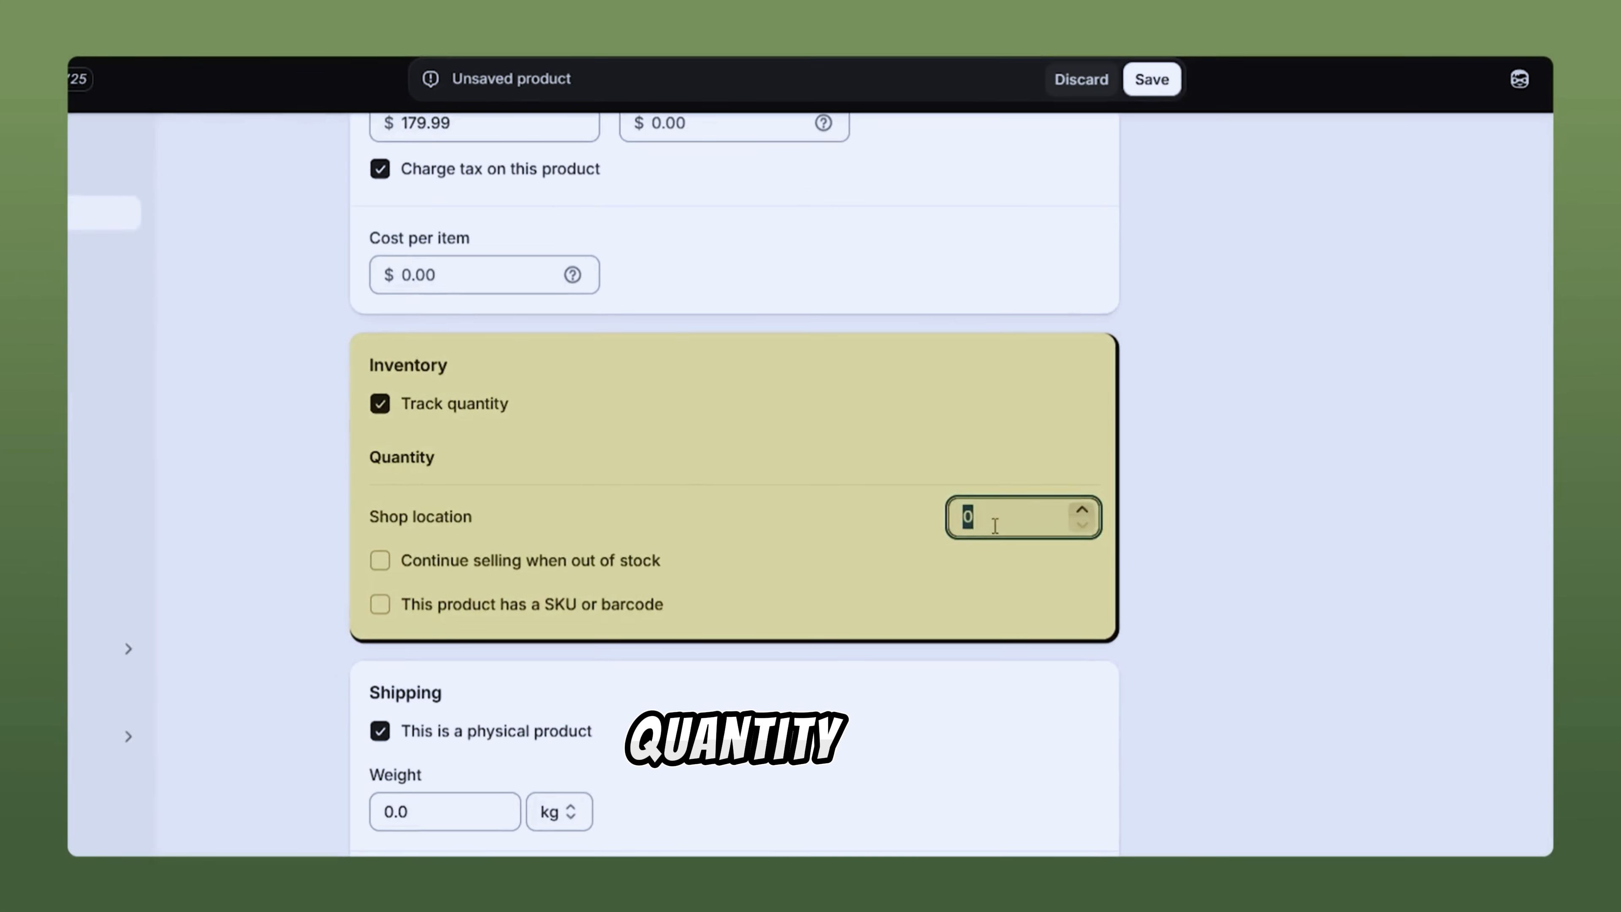
{"action": "type", "text": "100"}
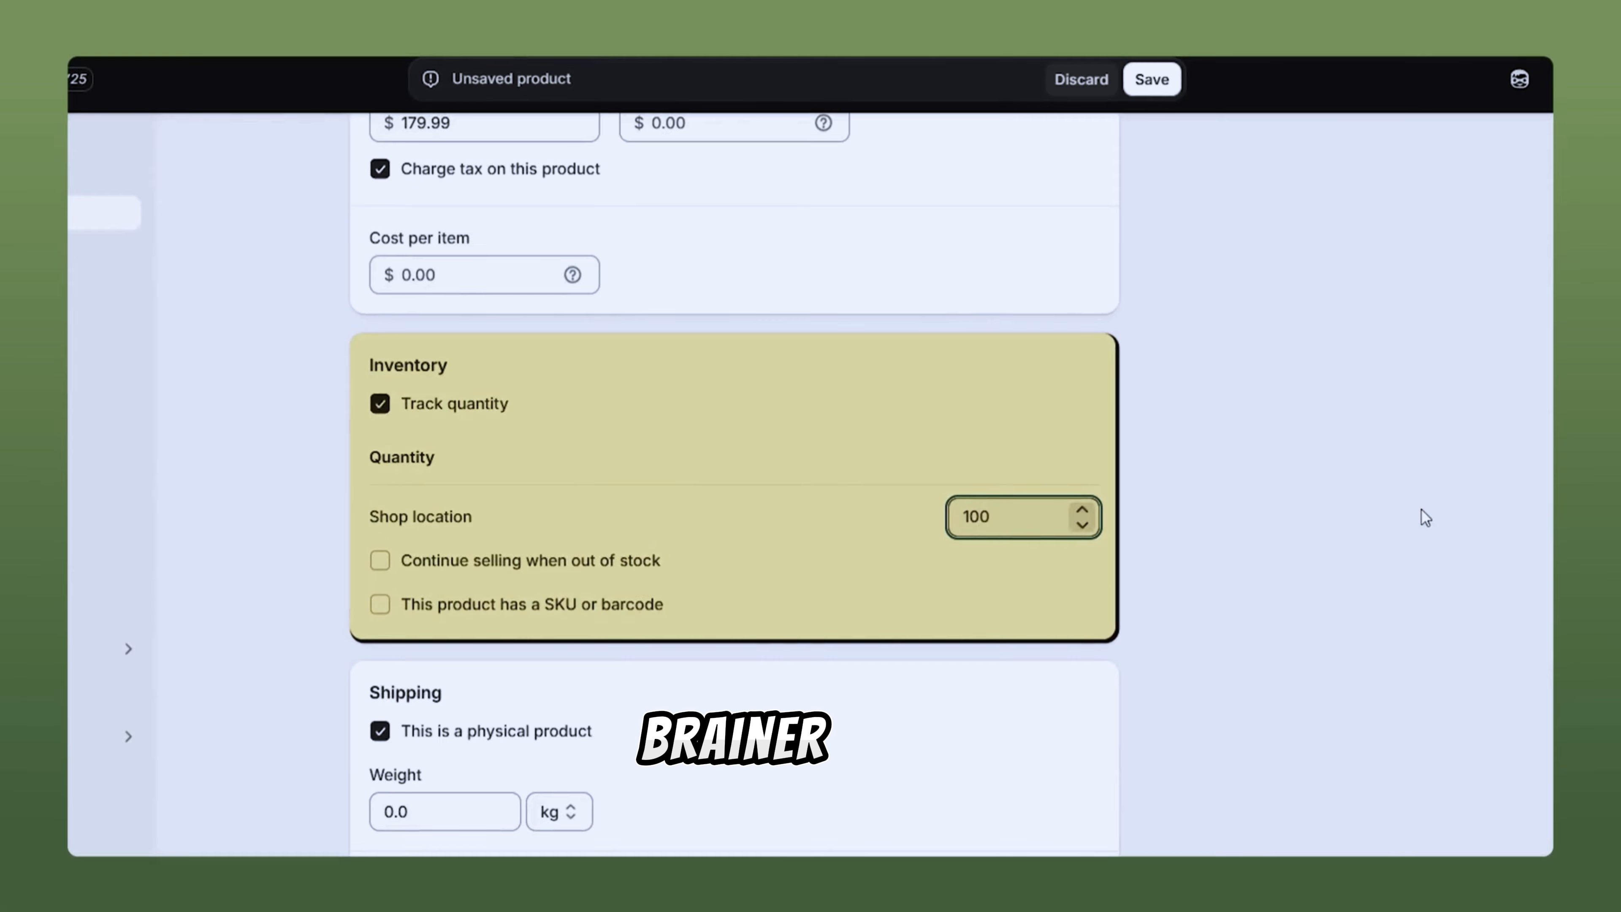
{"action": "left_click", "coordinate": [1425, 517]}
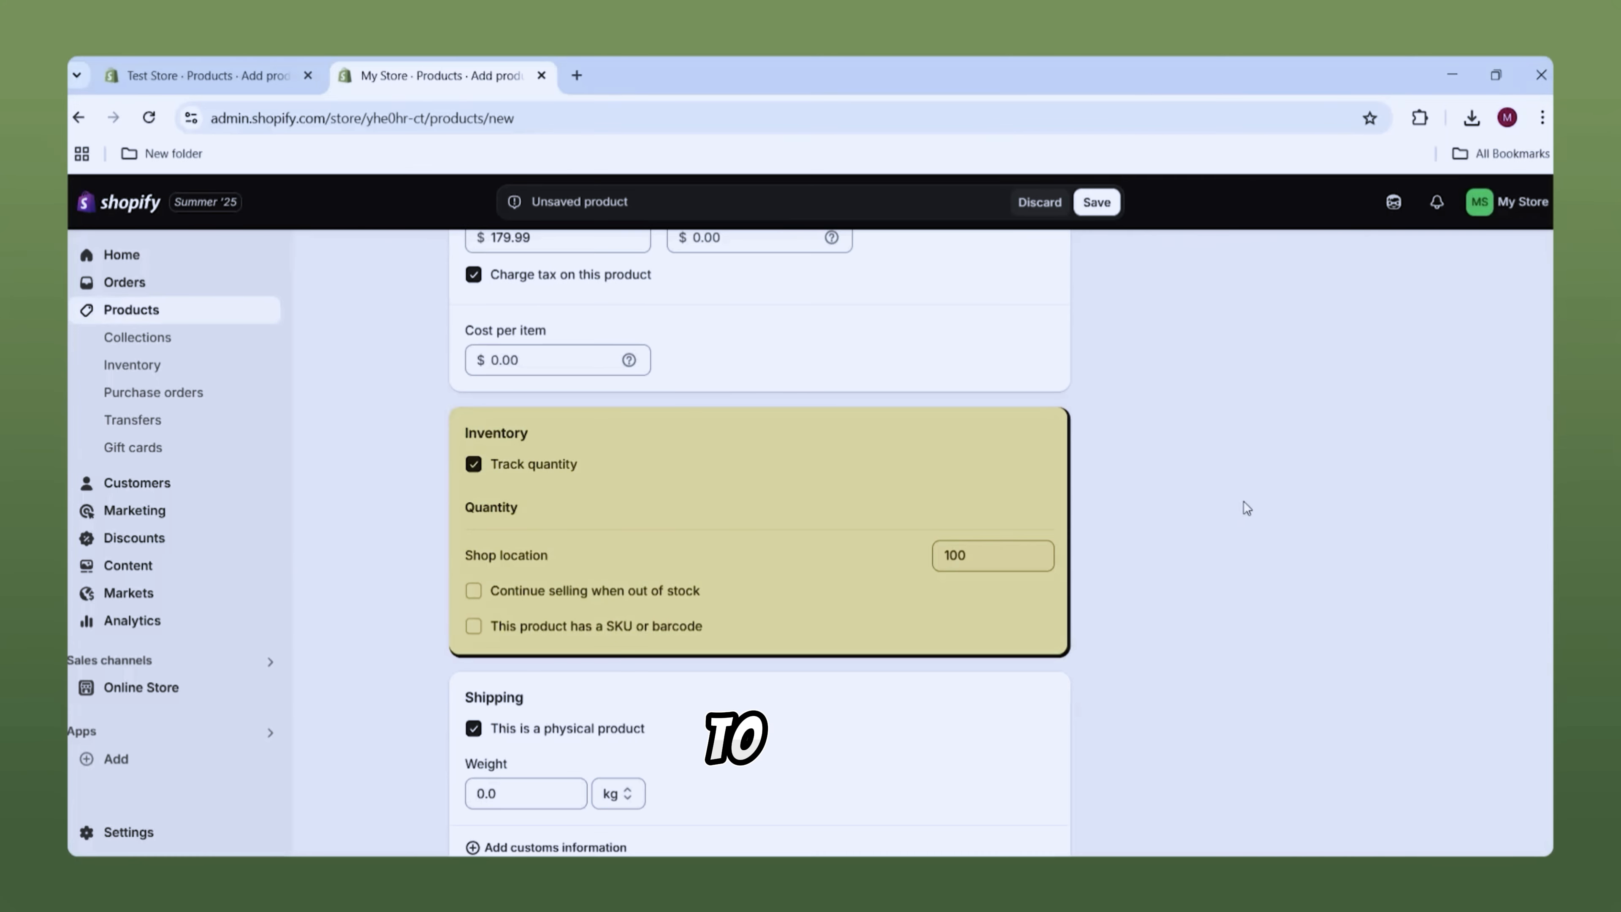
Step: Scroll to the Variants card and the autofilled speaker category metafields
{"action": "scroll", "coordinate": [1212, 472], "scroll_direction": "down", "scroll_amount": 2}
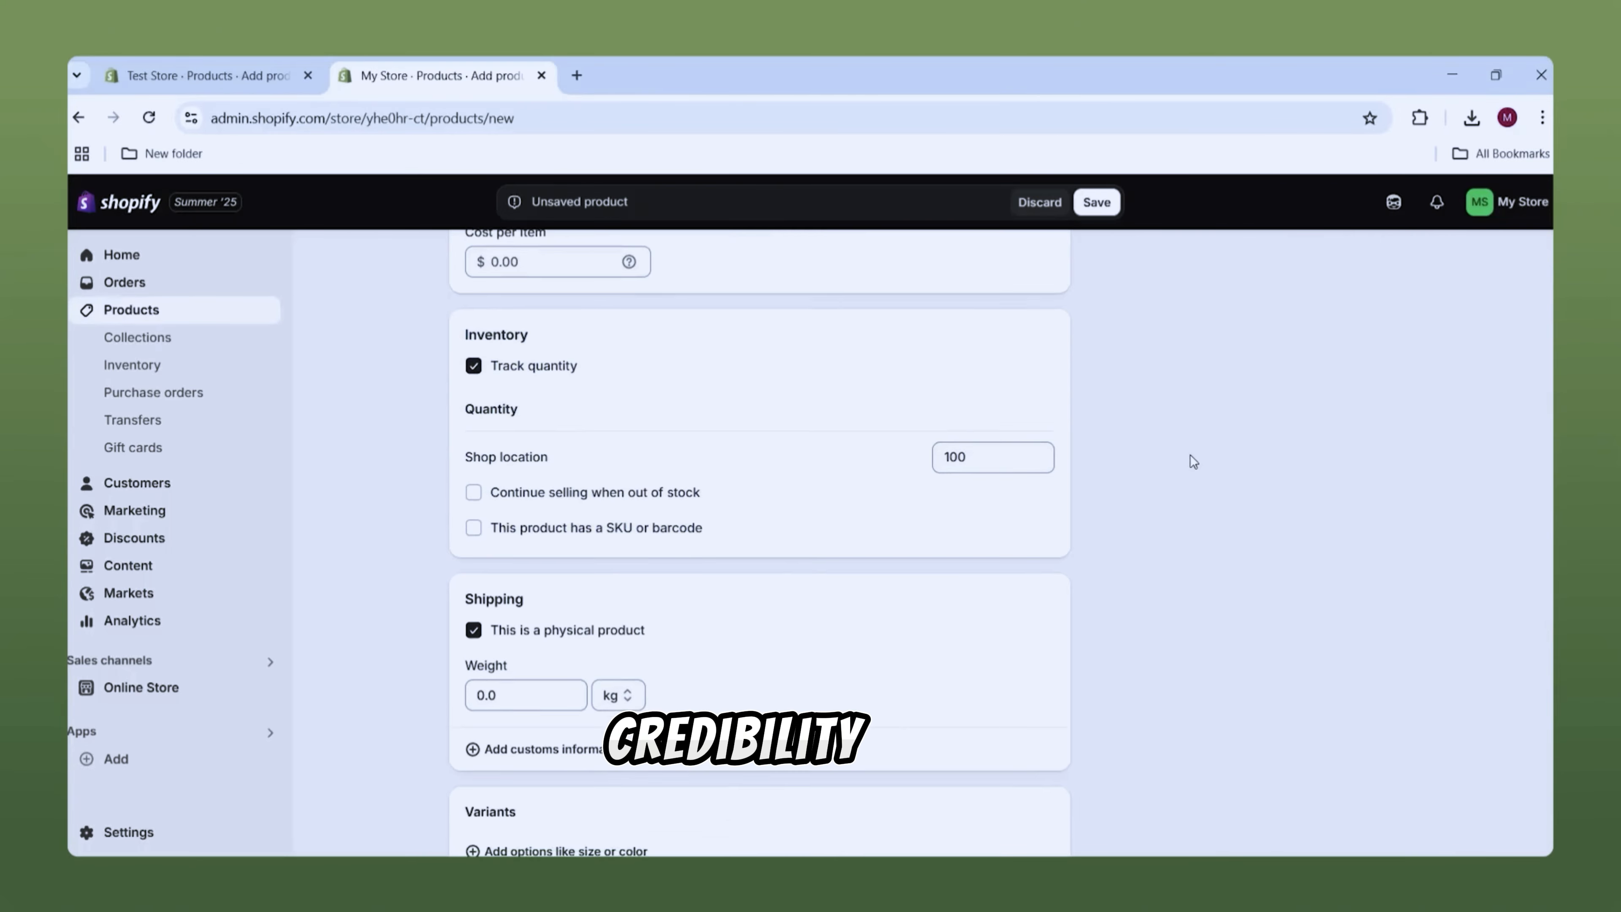
{"action": "scroll", "coordinate": [1191, 454], "scroll_direction": "down", "scroll_amount": 5}
{"action": "scroll", "coordinate": [733, 390], "scroll_direction": "down", "scroll_amount": 2}
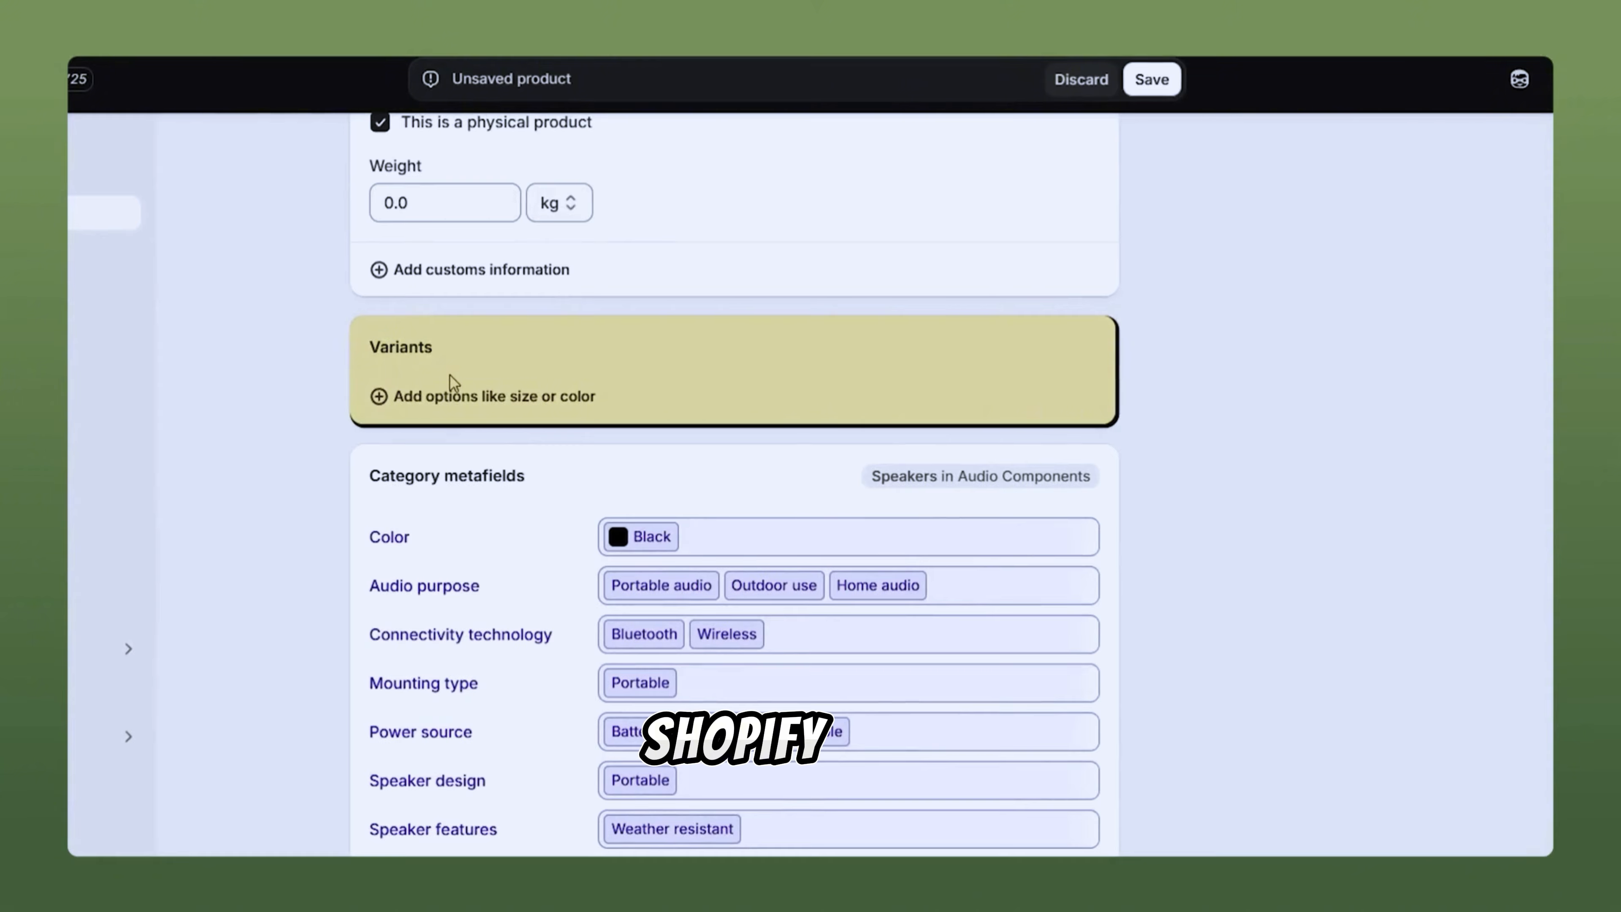
{"action": "scroll", "coordinate": [440, 376], "scroll_direction": "up", "scroll_amount": 10}
{"action": "scroll", "coordinate": [445, 377], "scroll_direction": "up", "scroll_amount": 5}
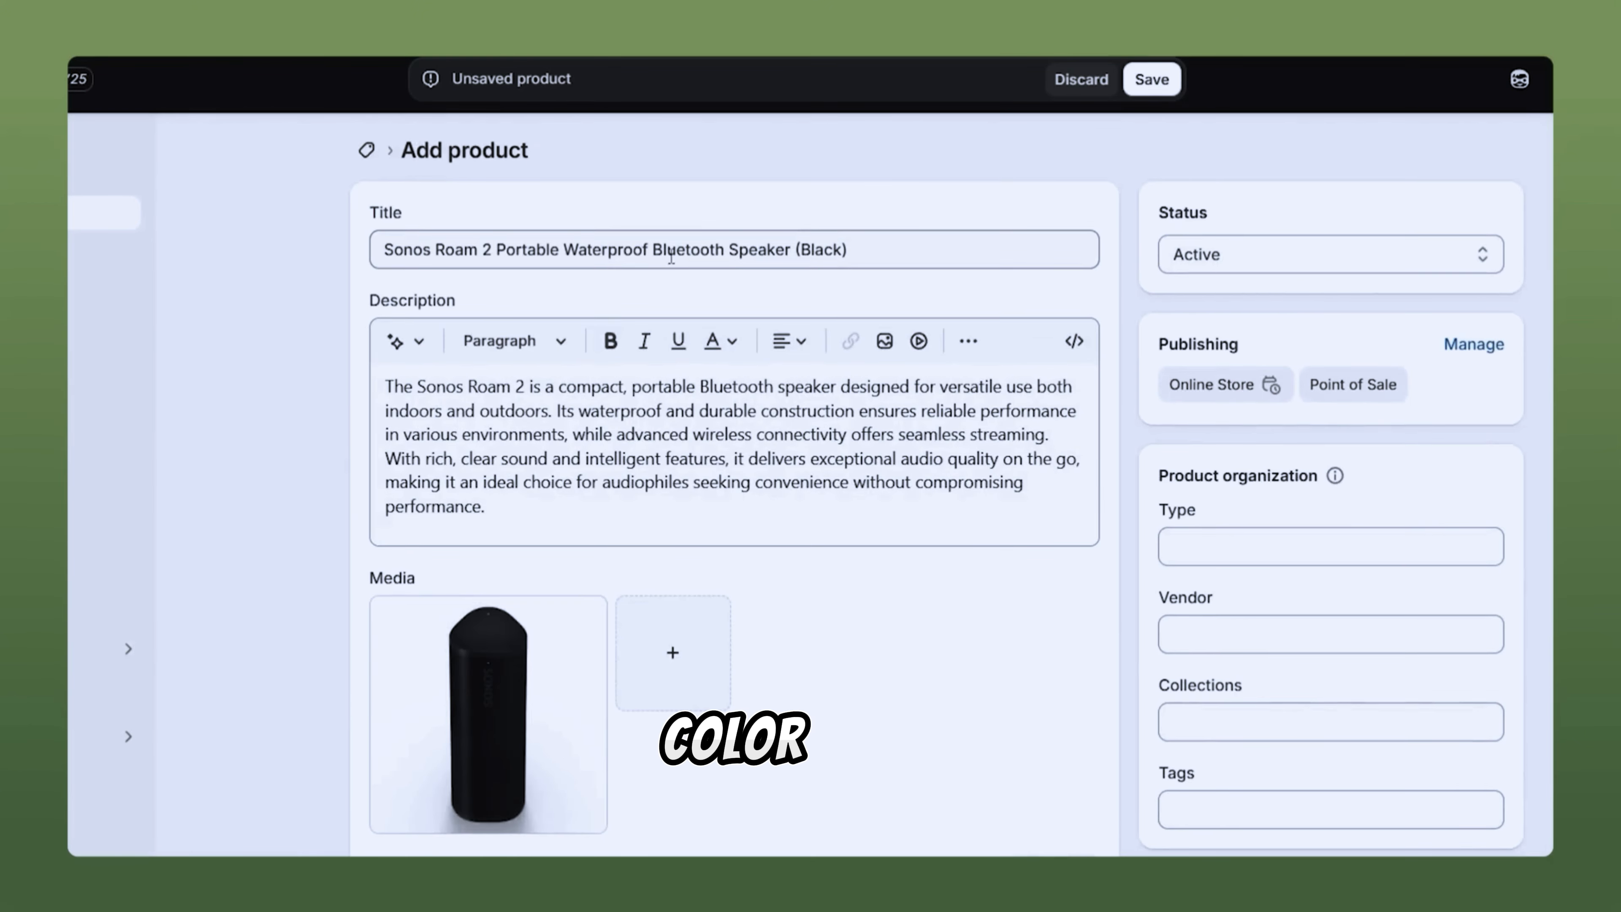
{"action": "scroll", "coordinate": [674, 268], "scroll_direction": "down", "scroll_amount": 12}
{"action": "scroll", "coordinate": [678, 266], "scroll_direction": "down", "scroll_amount": 10}
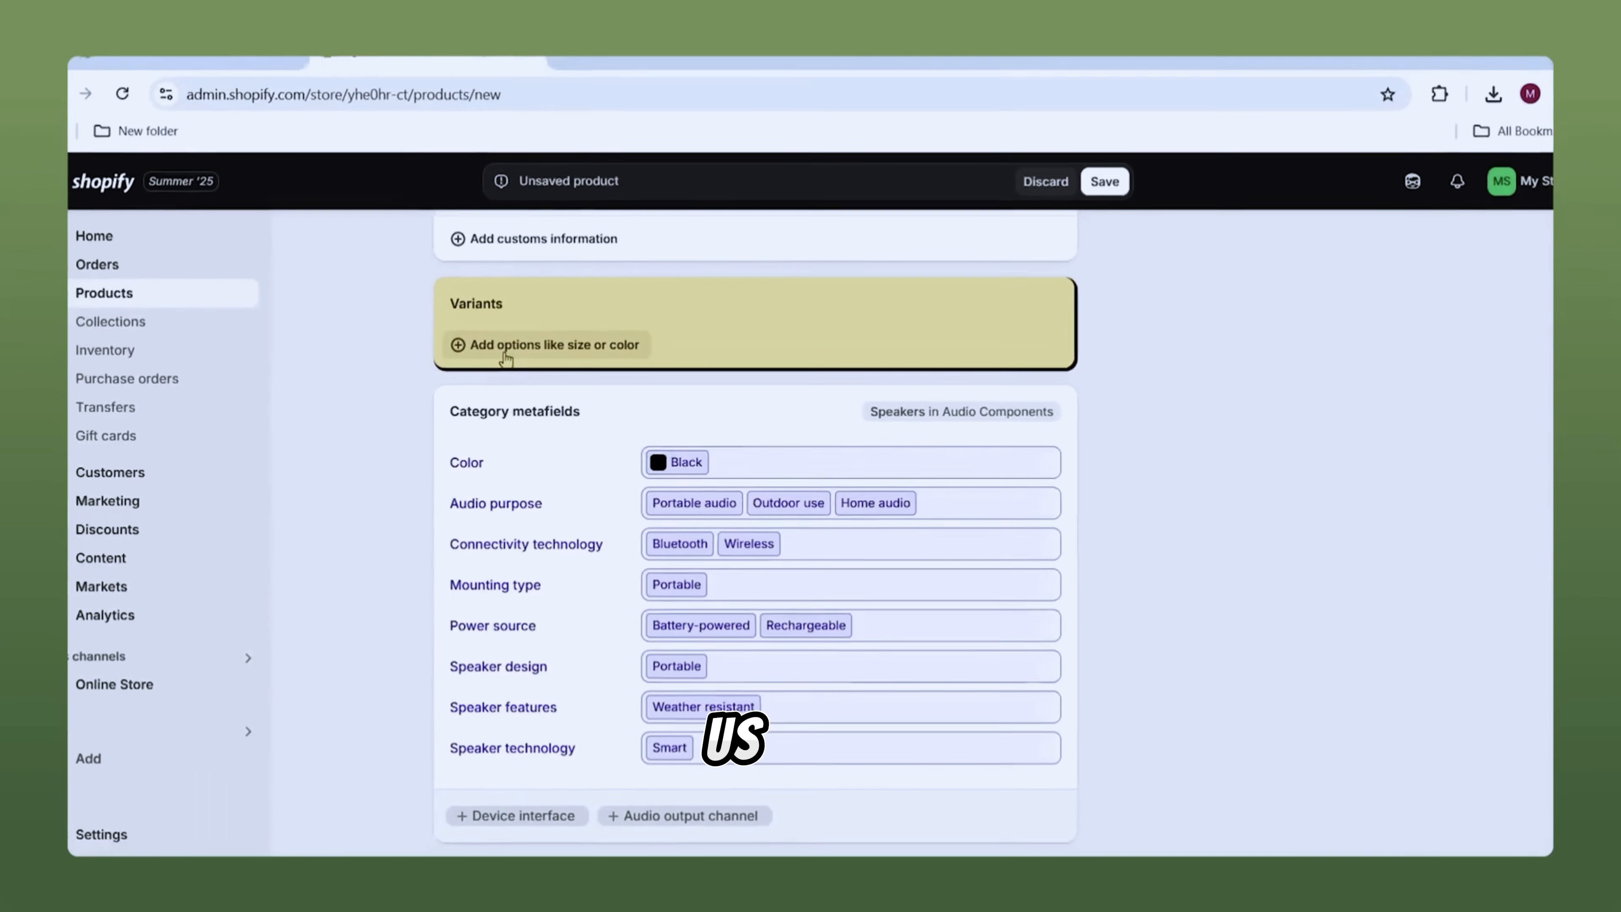
Step: Add Color and Connectivity technology as variant options
{"action": "left_click", "coordinate": [435, 282]}
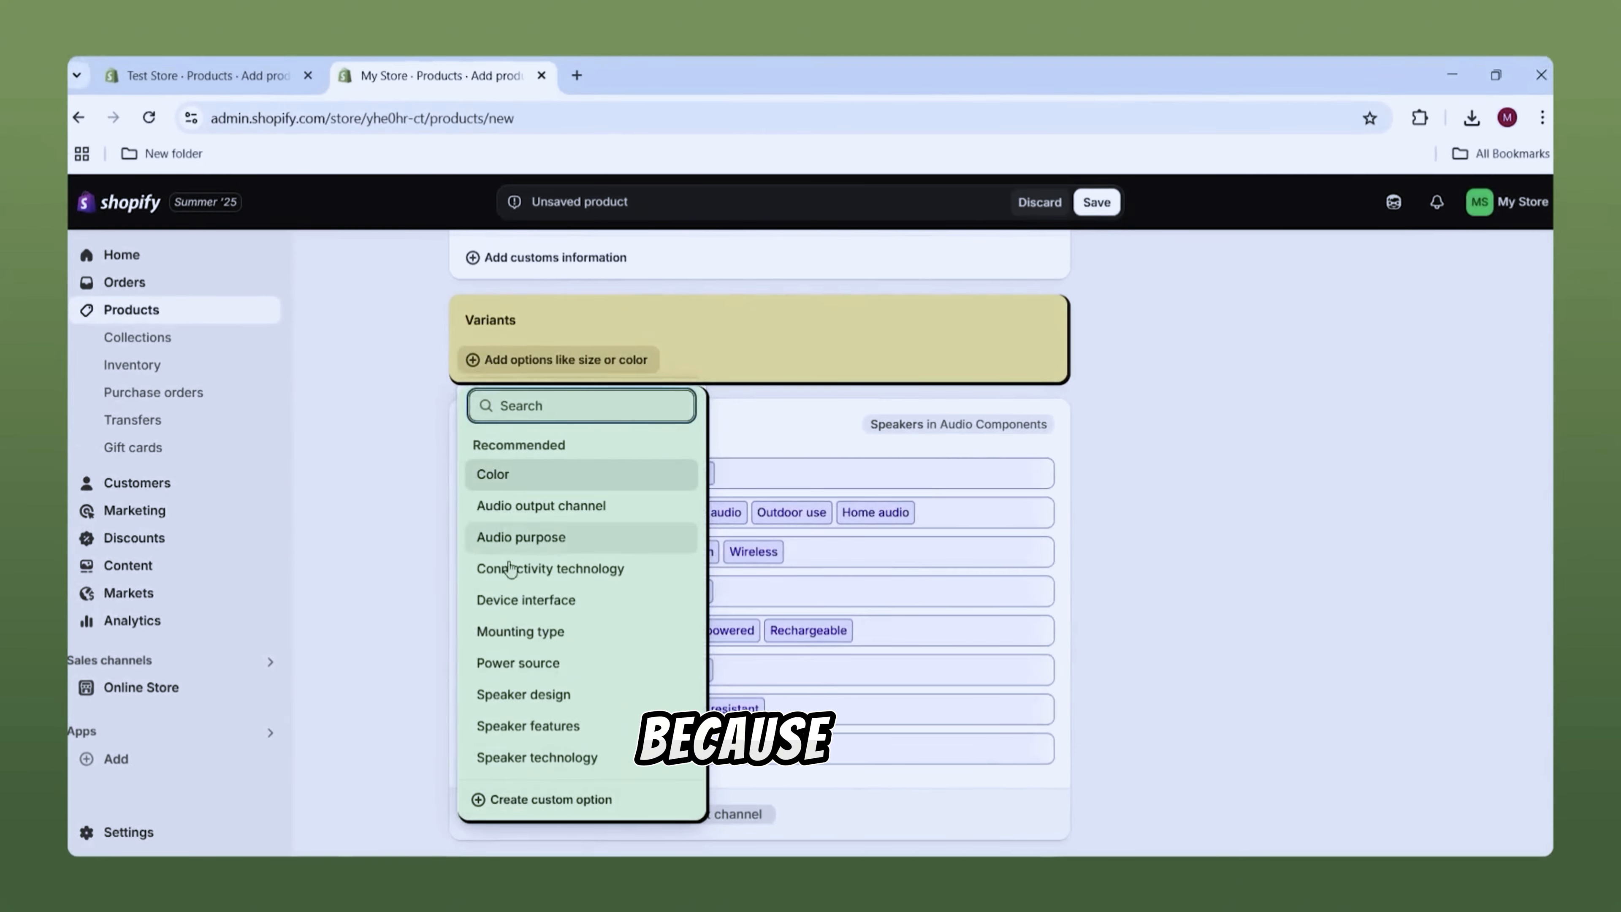
{"action": "left_click", "coordinate": [520, 485]}
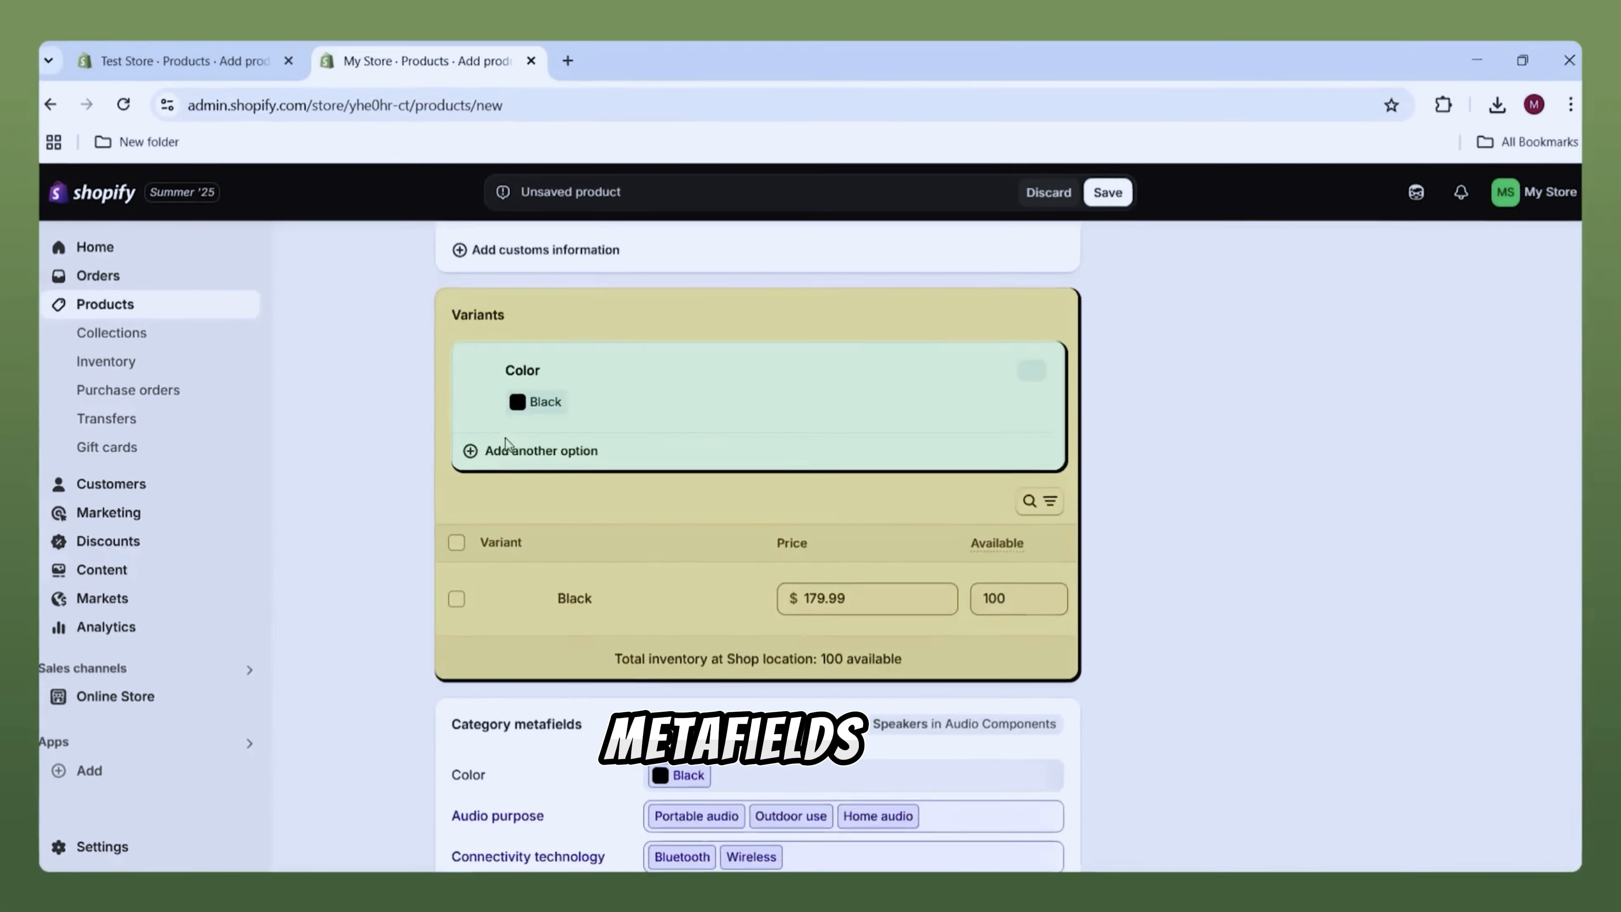
{"action": "left_click", "coordinate": [523, 461]}
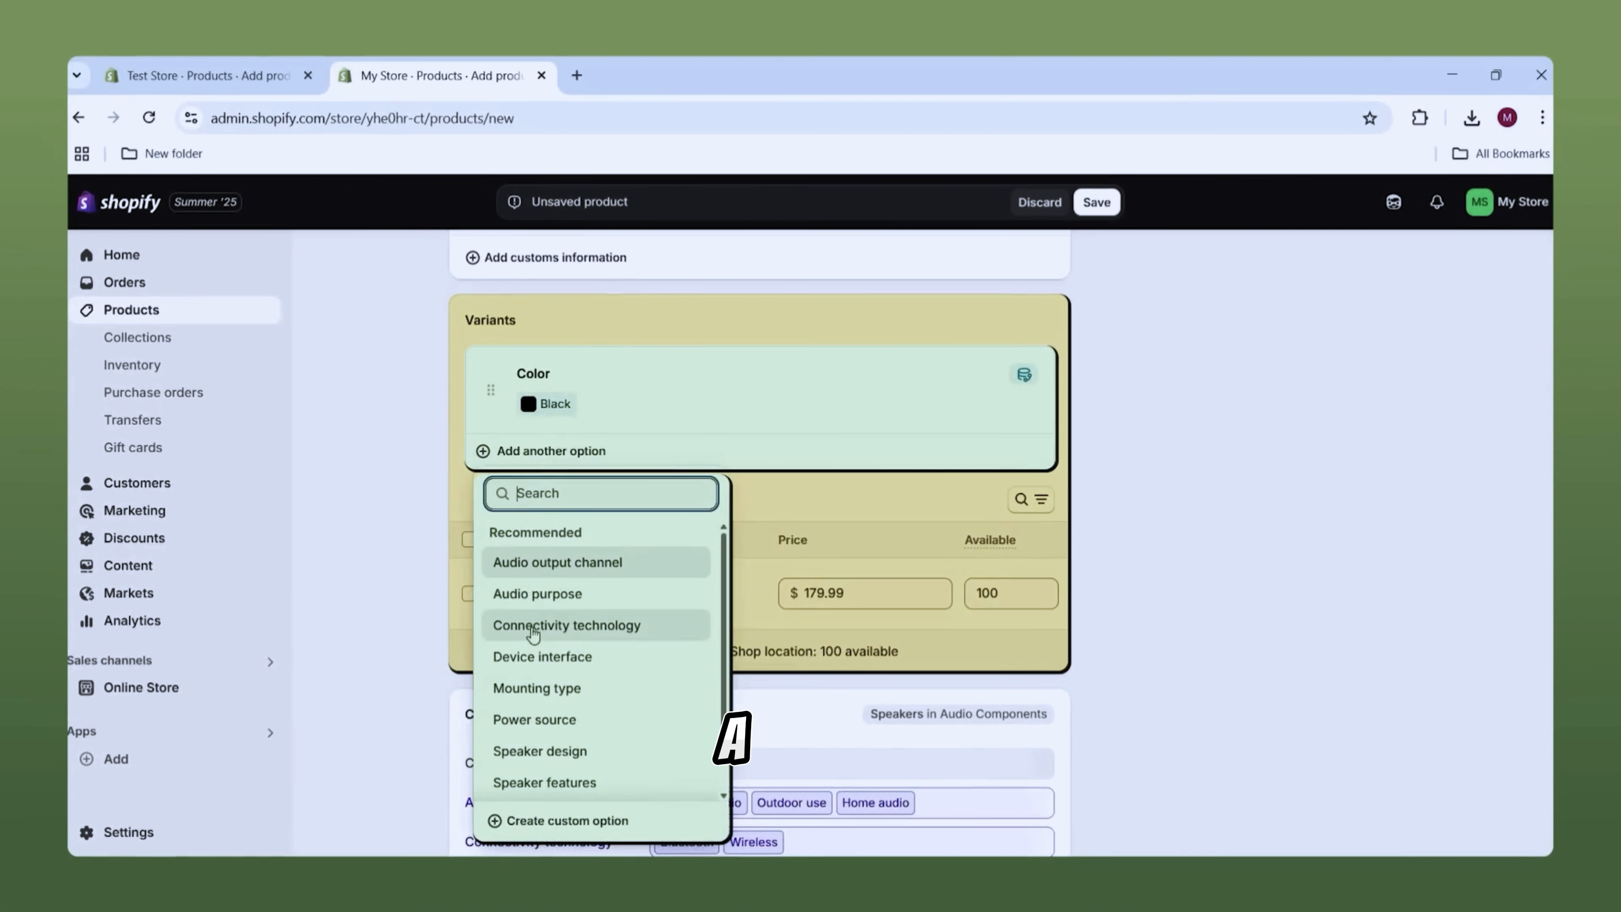
{"action": "left_click", "coordinate": [533, 629]}
{"action": "scroll", "coordinate": [520, 447], "scroll_direction": "down", "scroll_amount": 1}
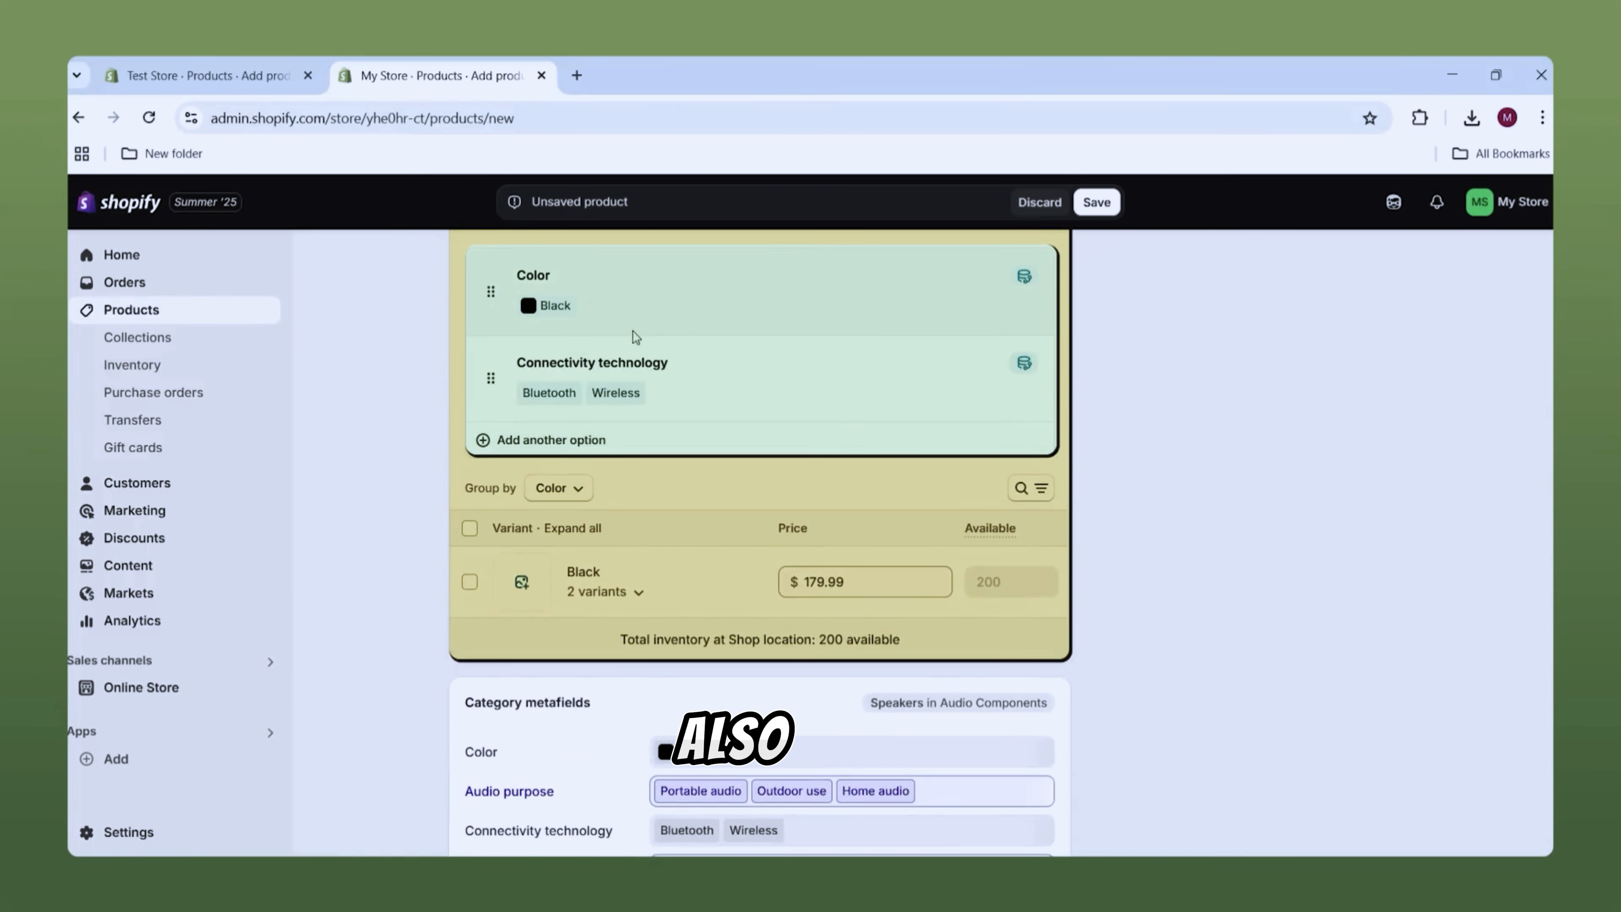
Step: Try a custom Material option, delete it, and add Mounting type instead
{"action": "left_click", "coordinate": [558, 445]}
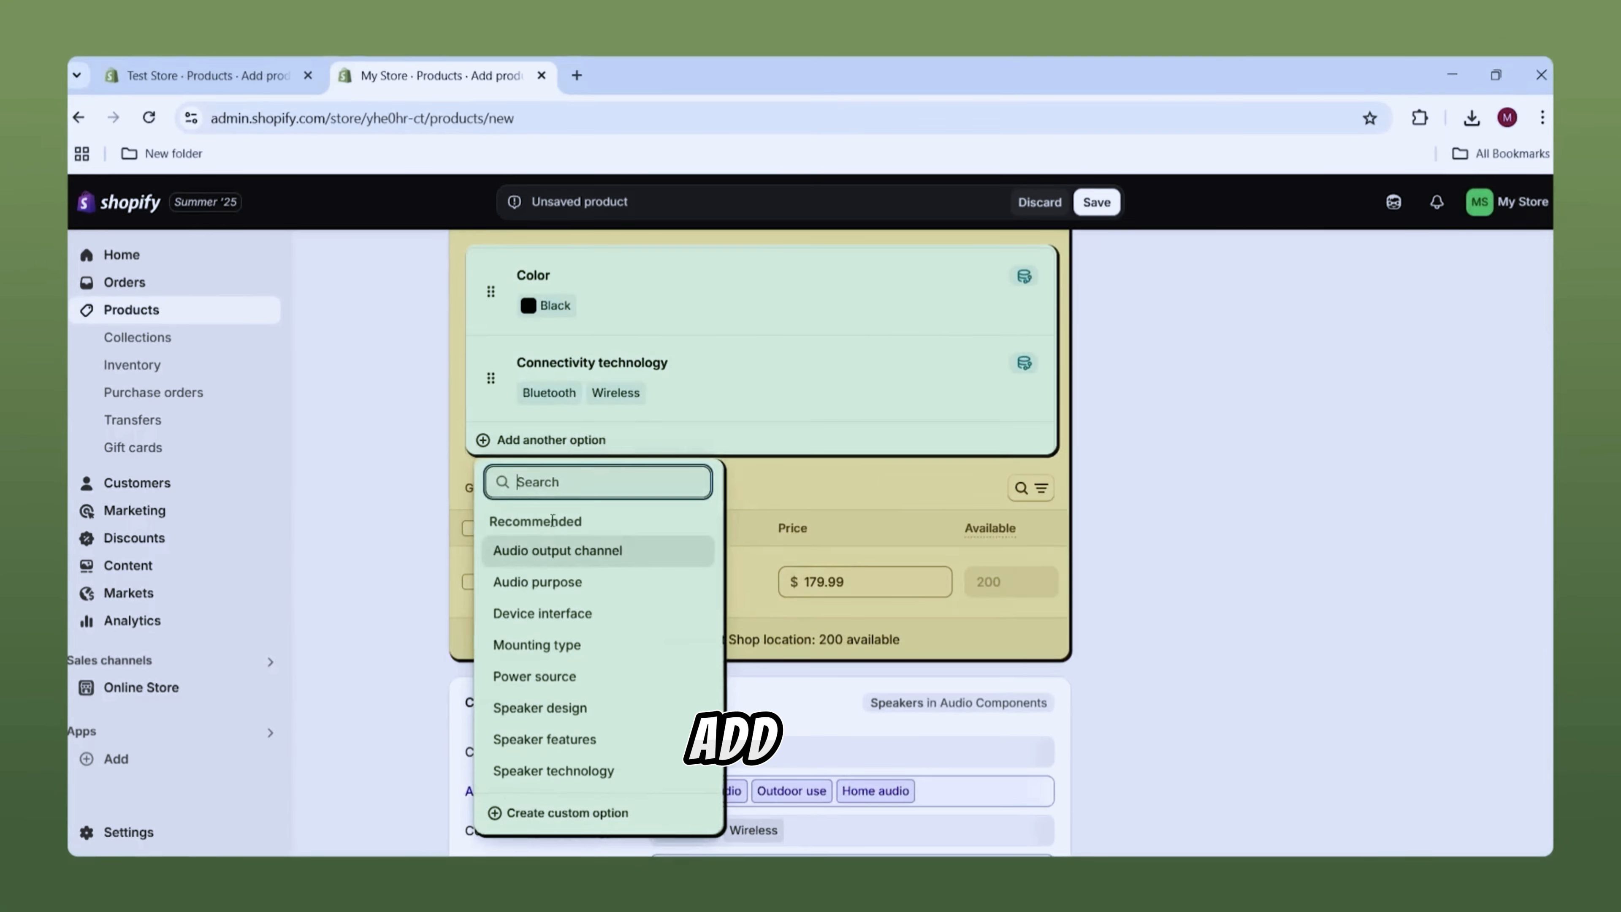
{"action": "left_click", "coordinate": [557, 820]}
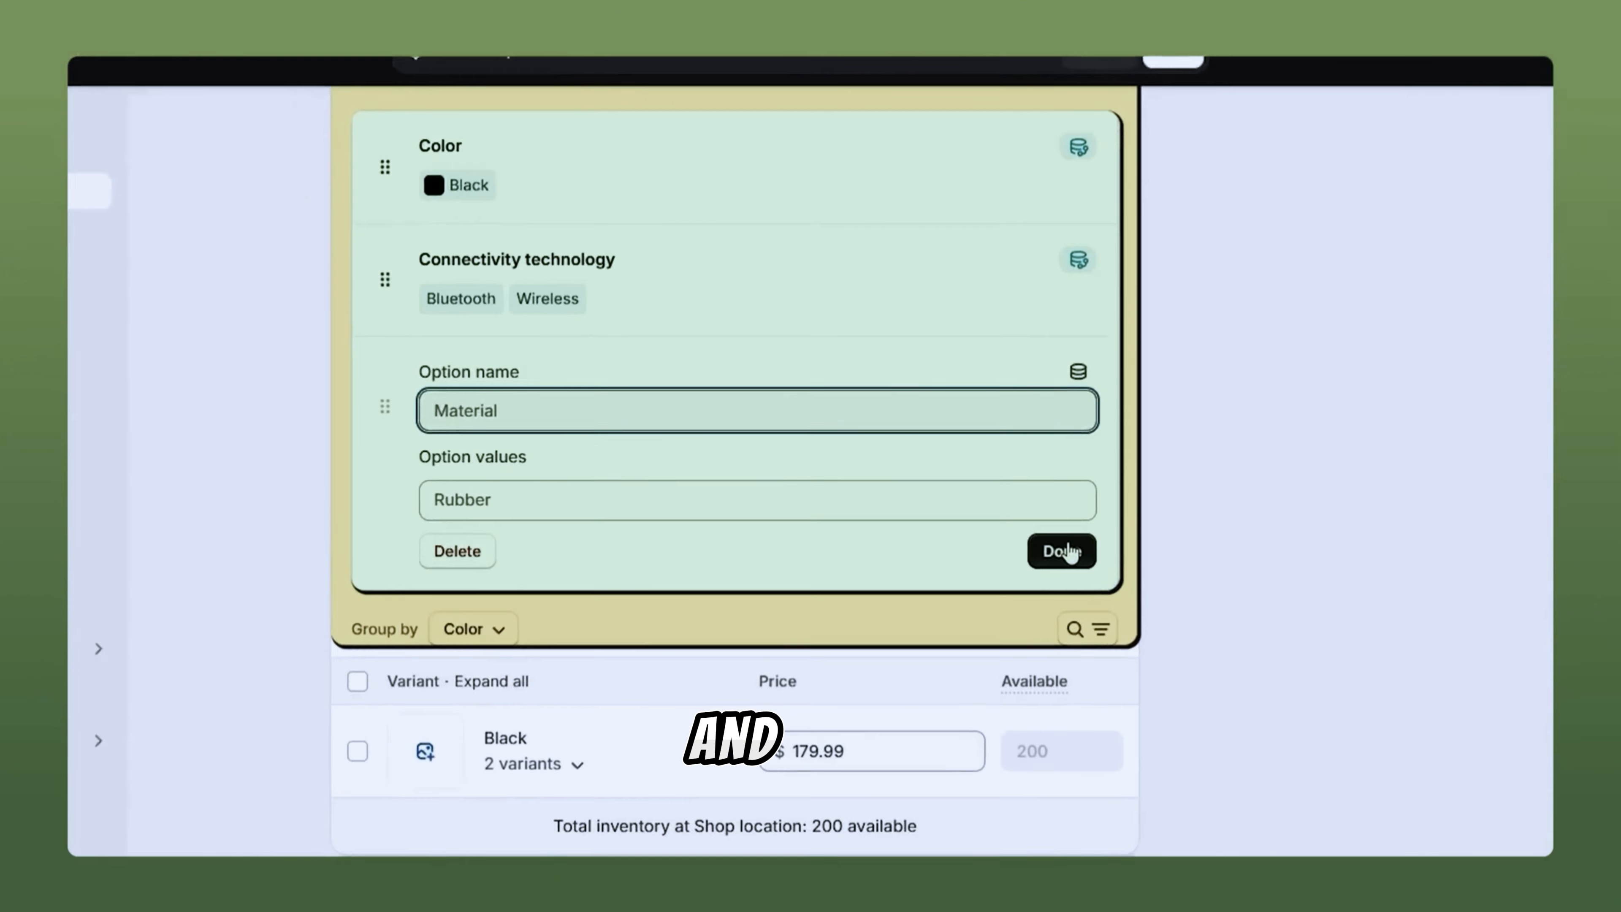
{"action": "left_click", "coordinate": [440, 535]}
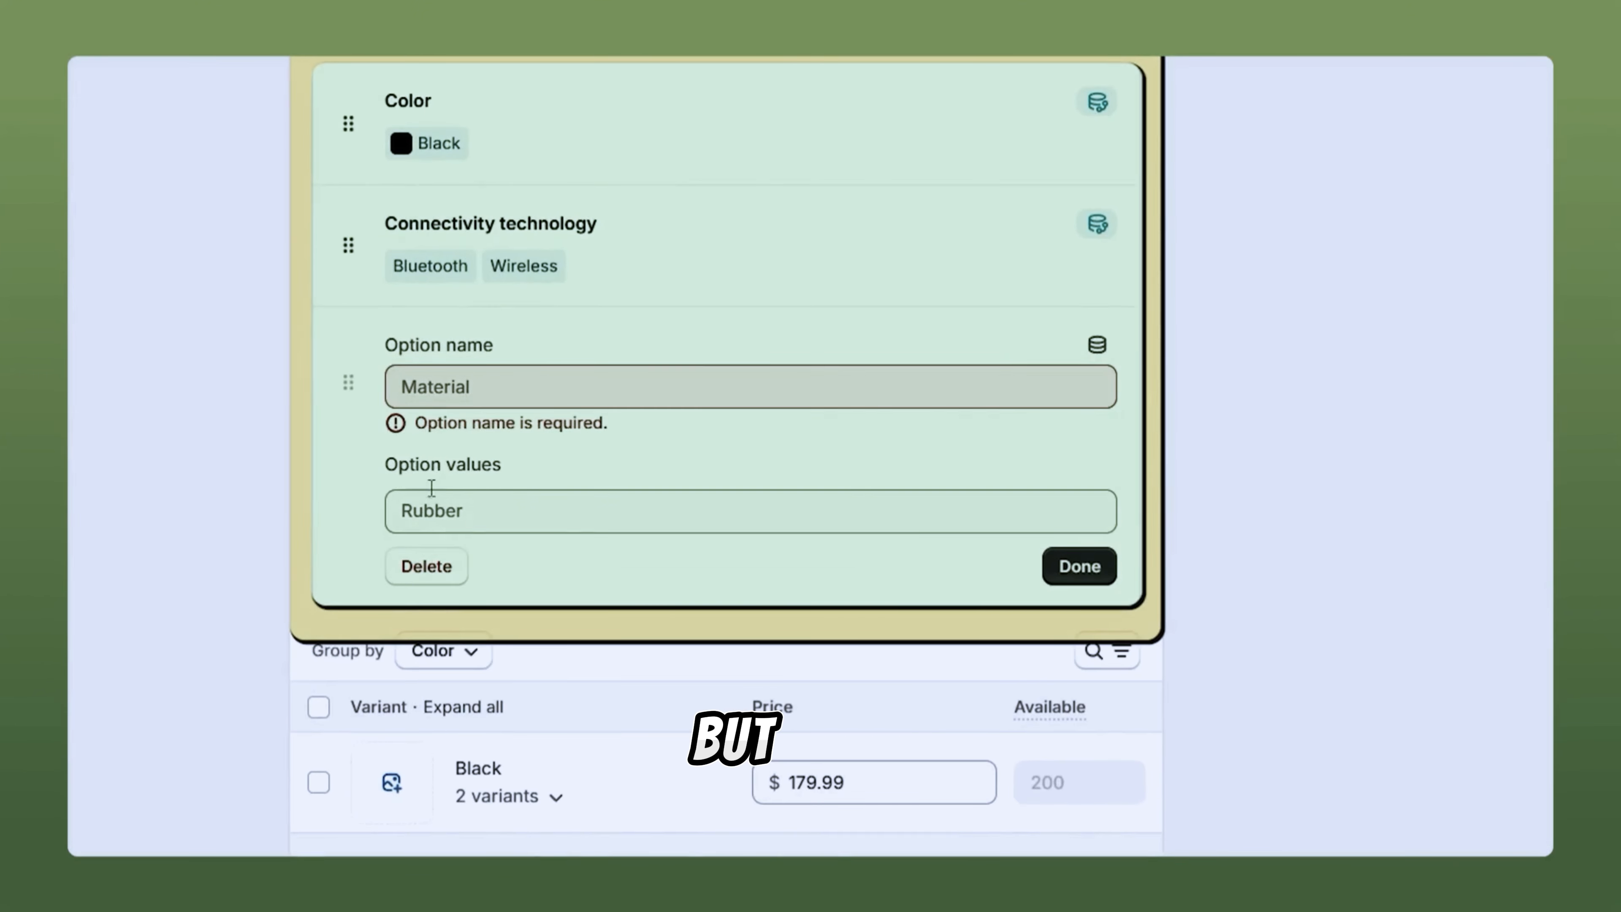
{"action": "left_click", "coordinate": [425, 578]}
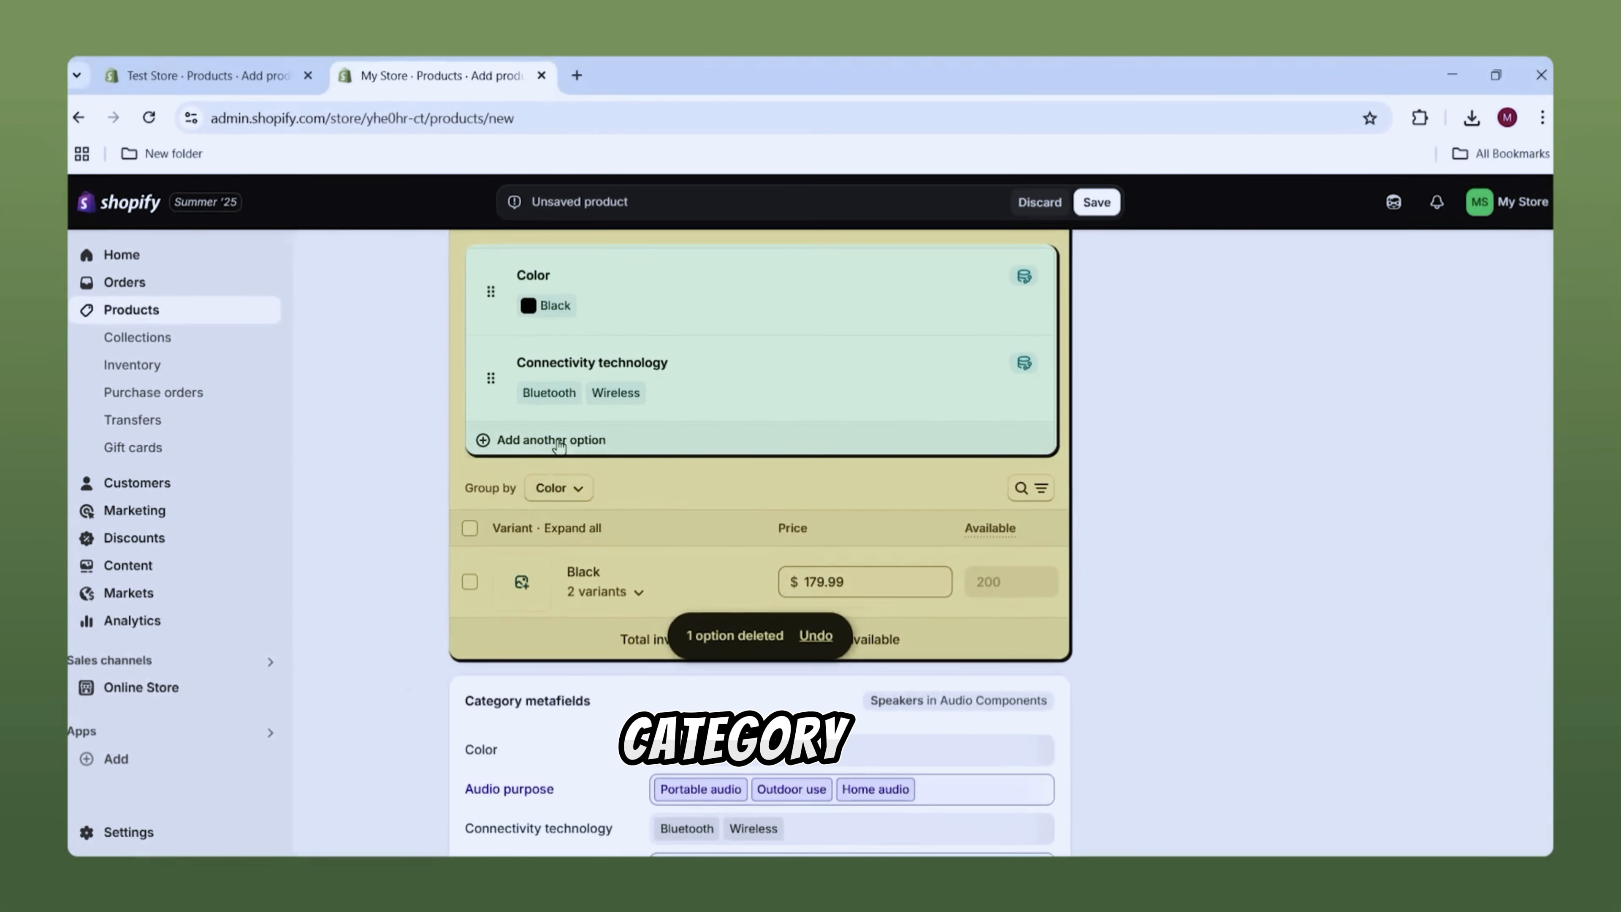
{"action": "left_click", "coordinate": [551, 439]}
{"action": "left_click", "coordinate": [550, 644]}
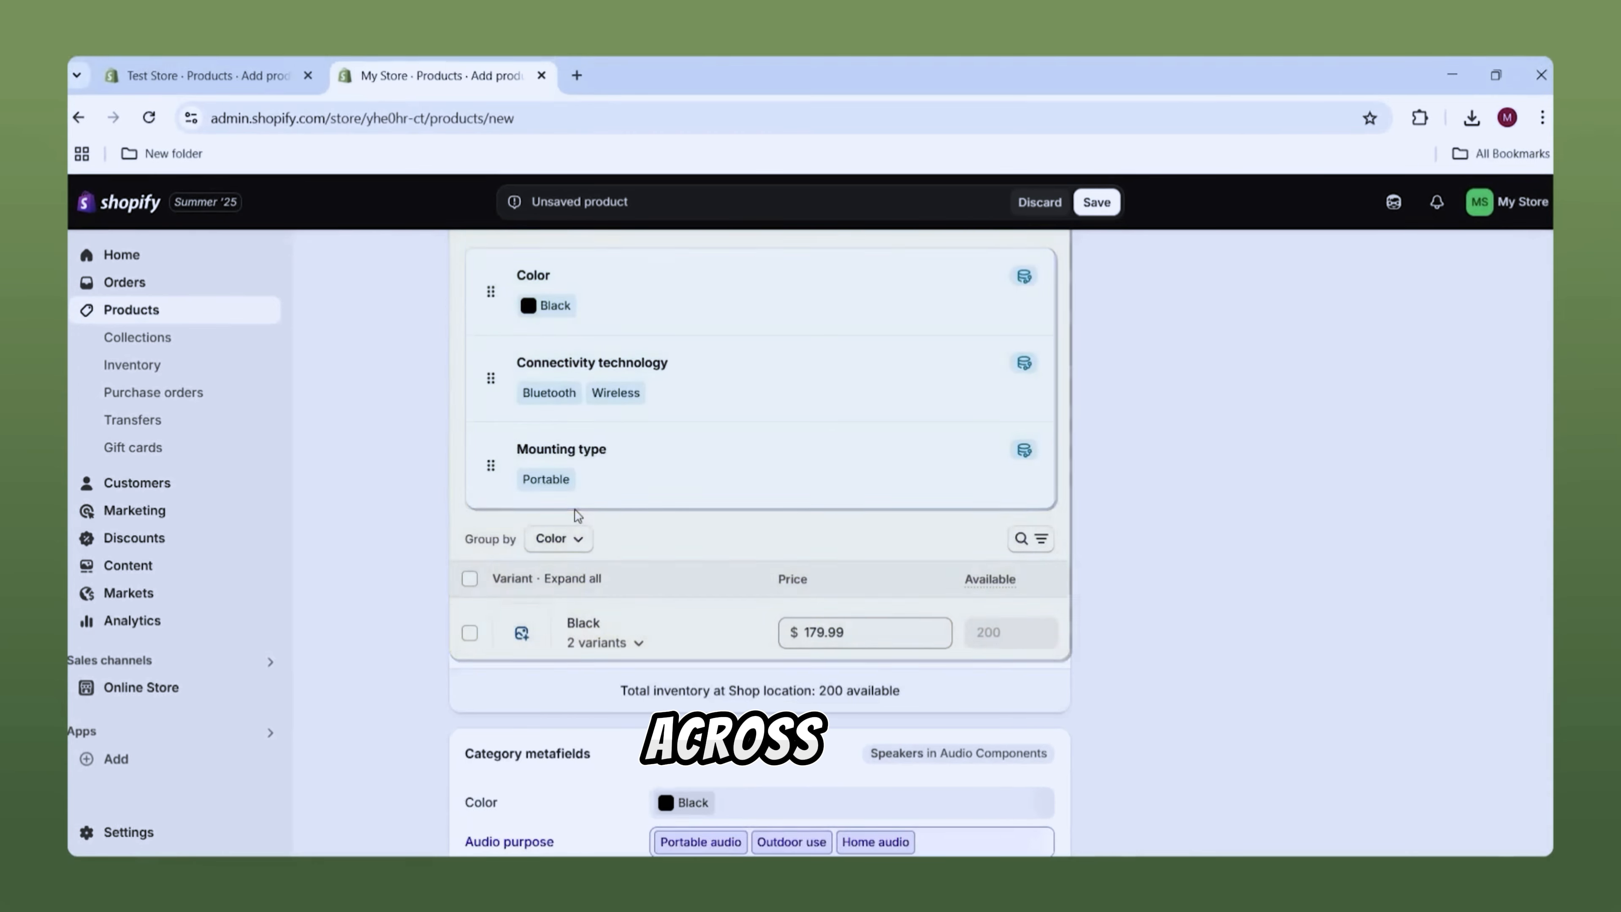
{"action": "scroll", "coordinate": [572, 516], "scroll_direction": "down", "scroll_amount": 6}
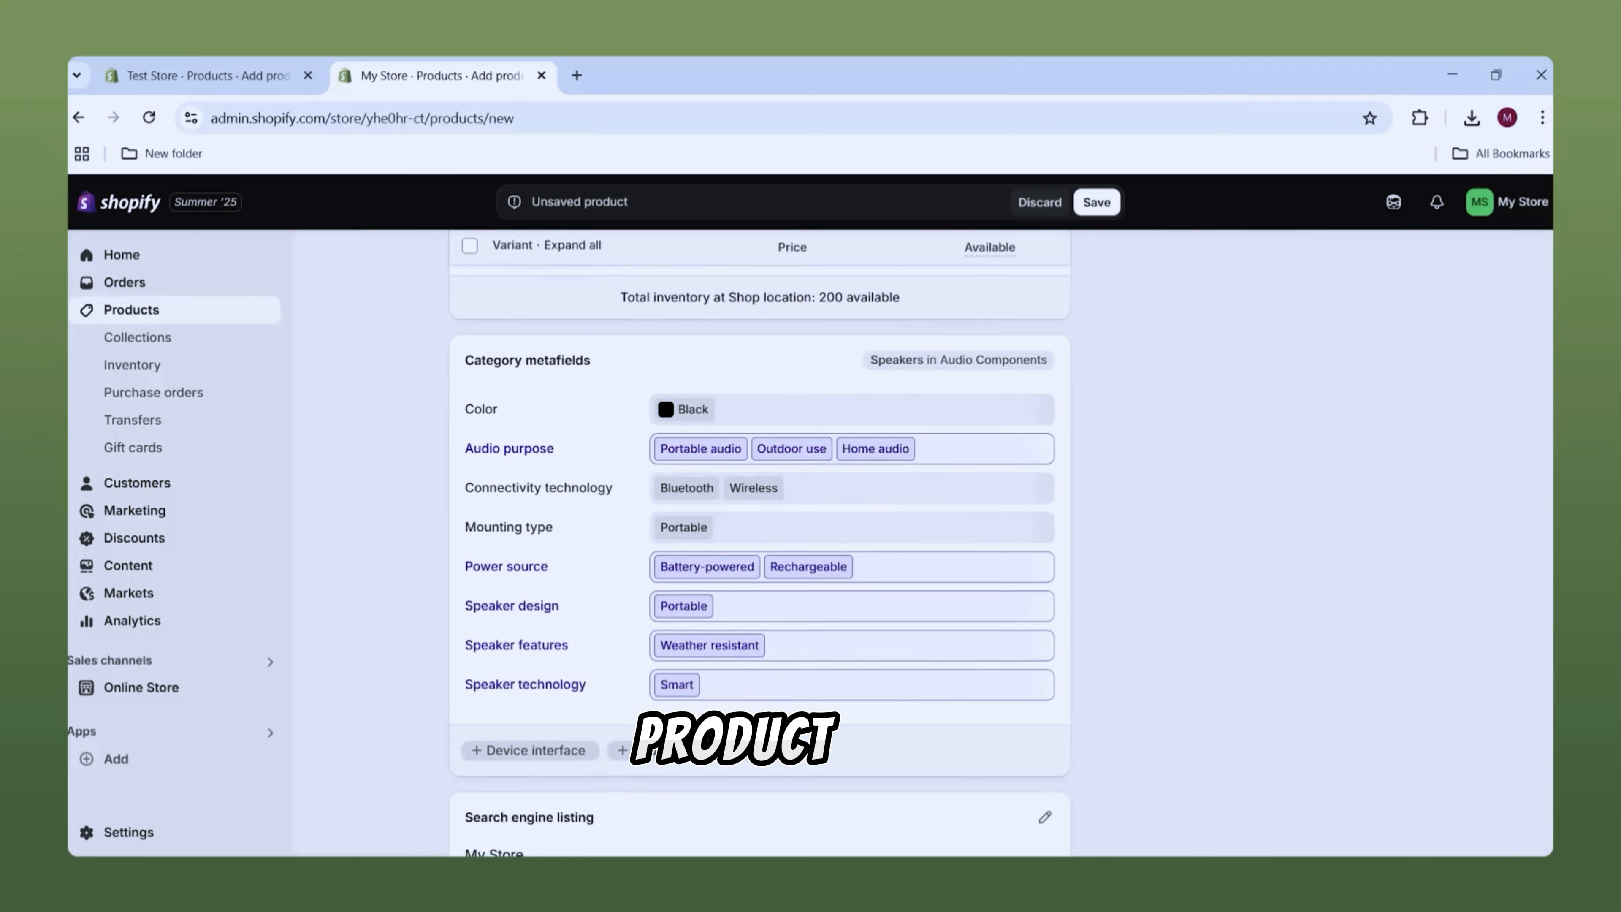
Step: Inspect the Collections field under Product organization, then return to the Products list
{"action": "scroll", "coordinate": [1405, 571], "scroll_direction": "up", "scroll_amount": 15}
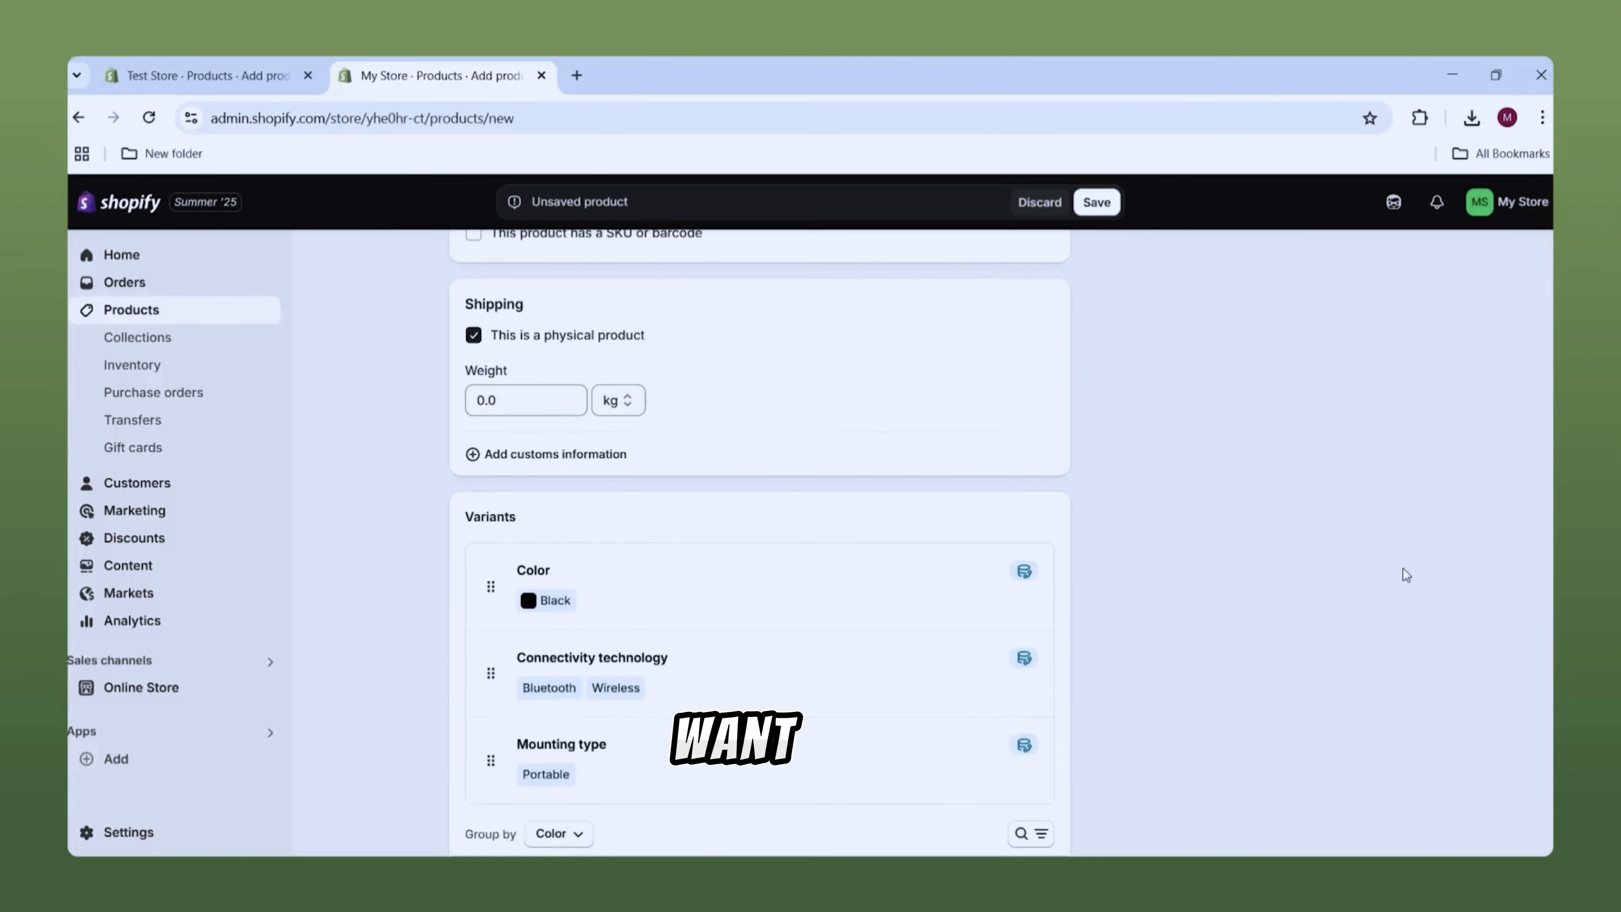
{"action": "scroll", "coordinate": [1405, 572], "scroll_direction": "up", "scroll_amount": 3}
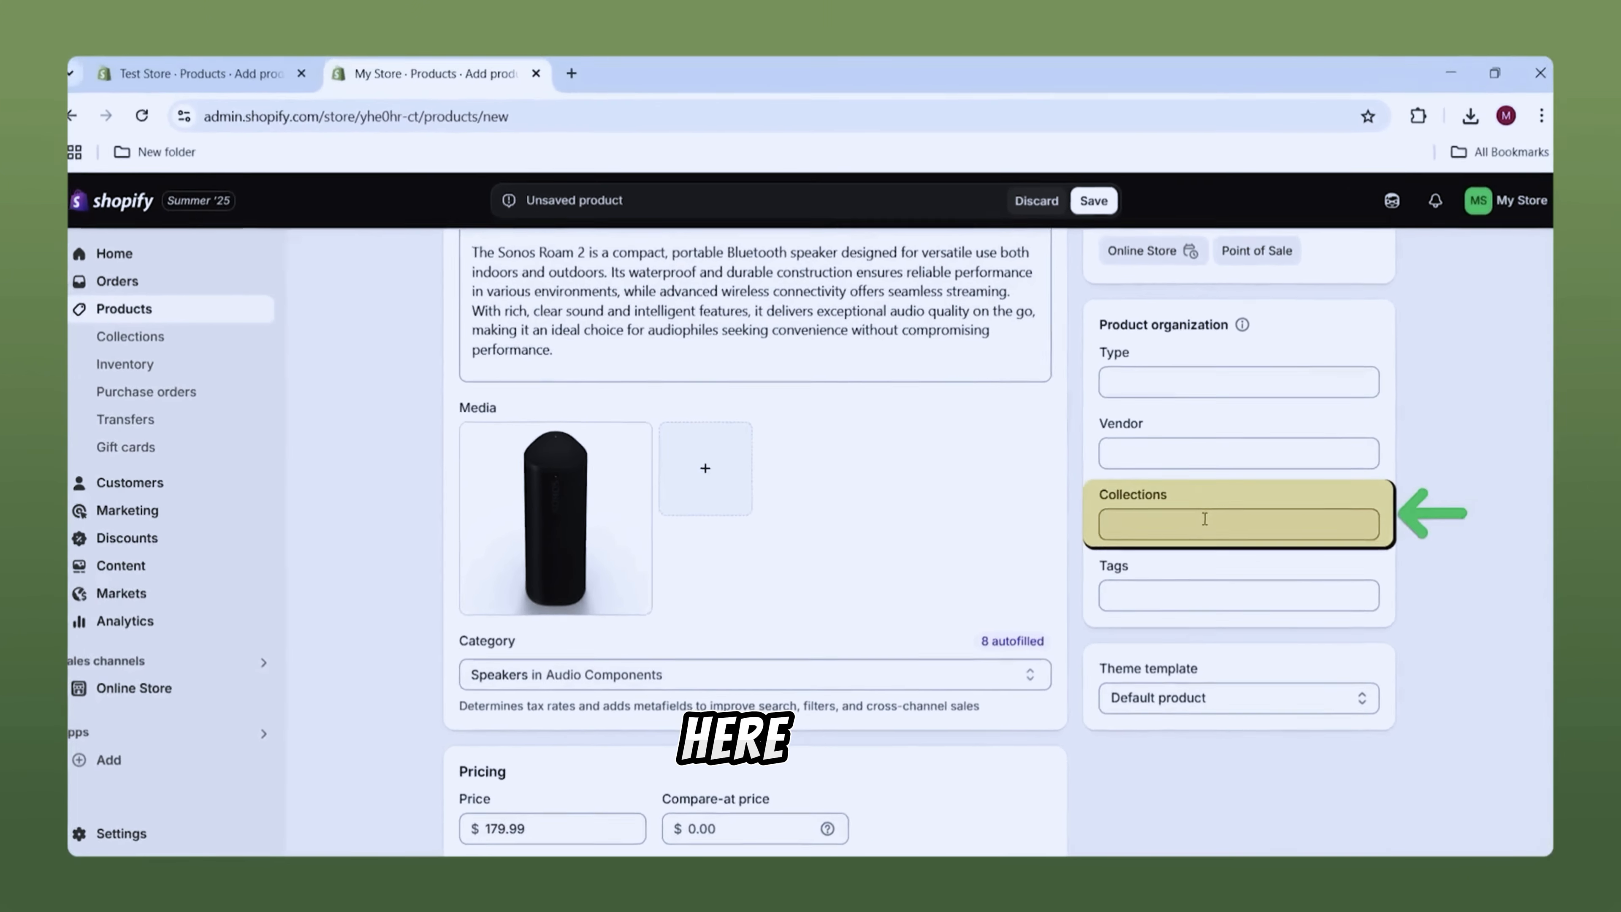
{"action": "left_click", "coordinate": [1174, 530]}
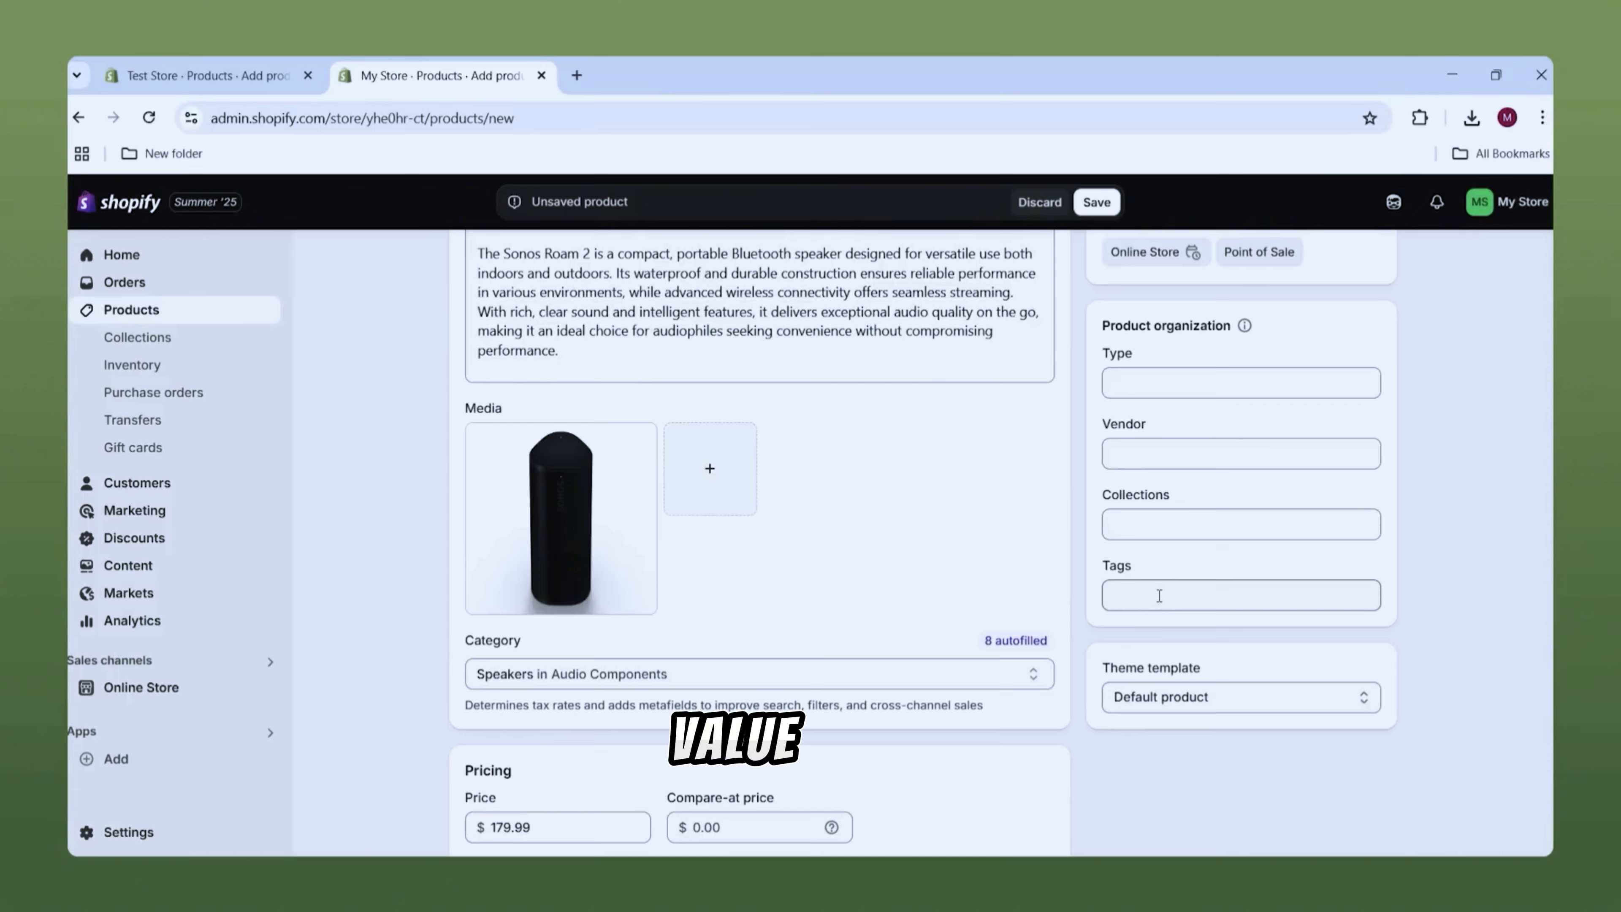
{"action": "scroll", "coordinate": [1159, 595], "scroll_direction": "up", "scroll_amount": 3}
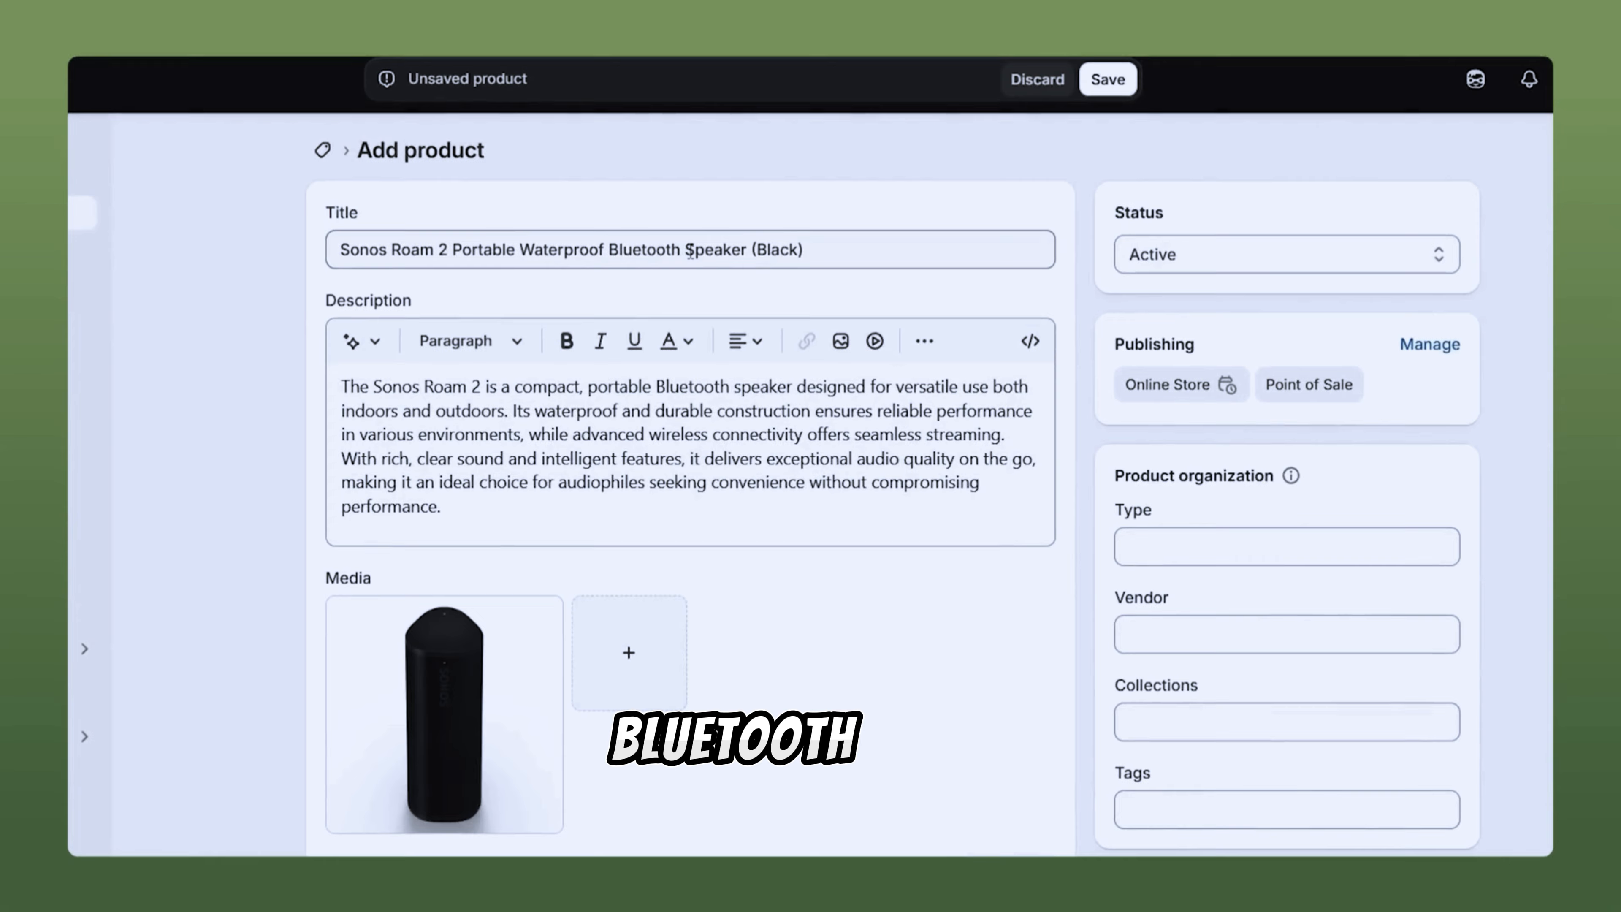
{"action": "scroll", "coordinate": [1067, 705], "scroll_direction": "down", "scroll_amount": 2}
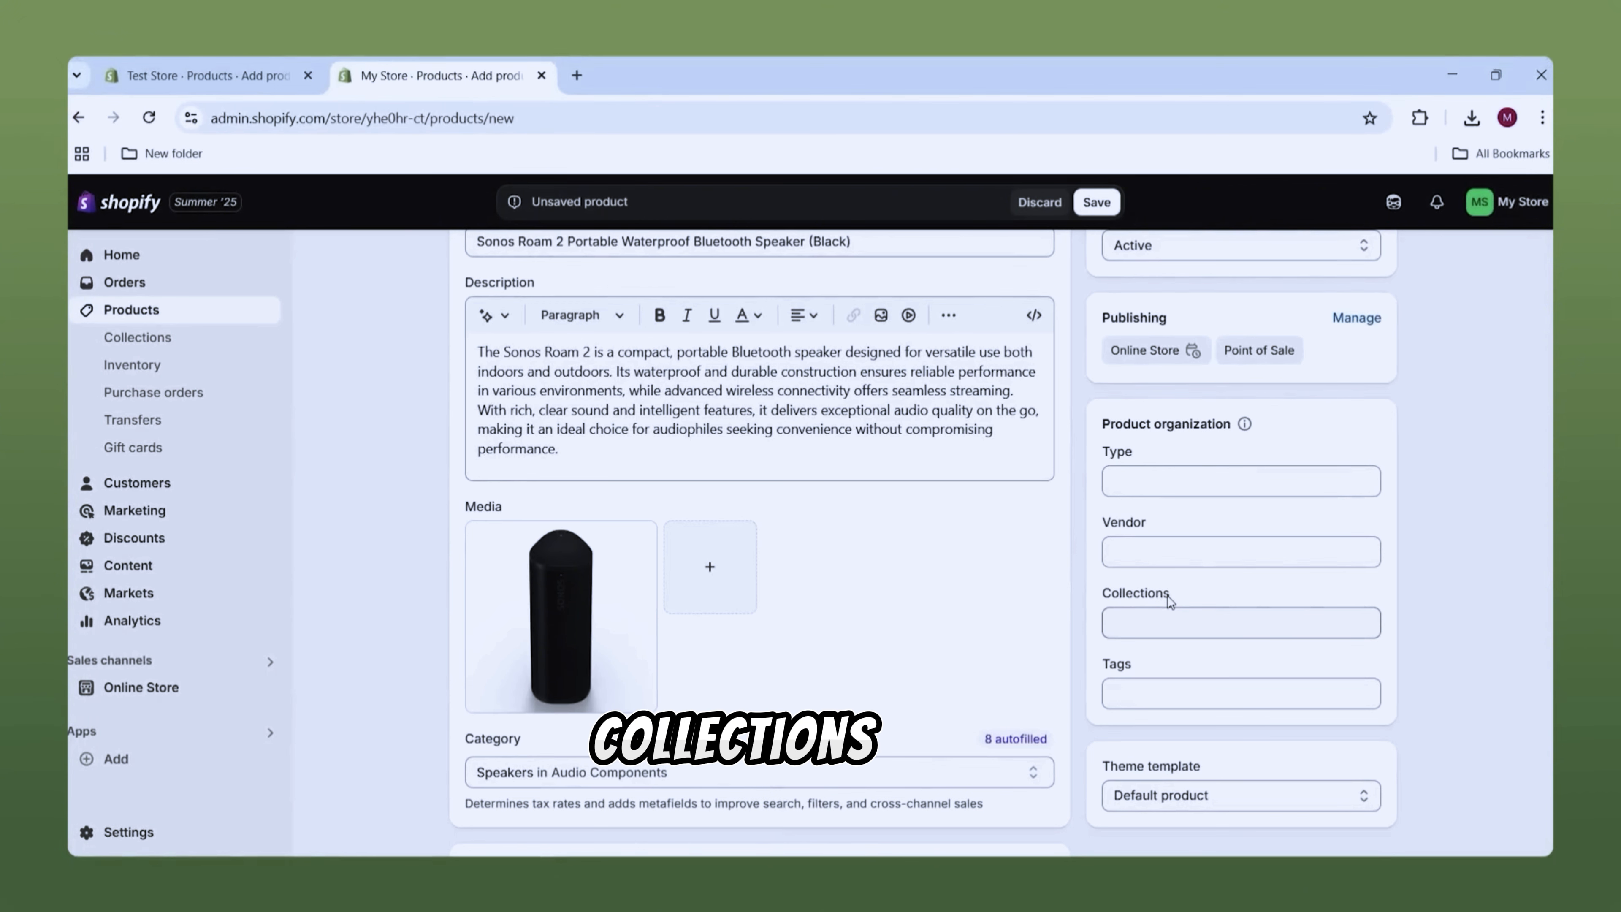
{"action": "scroll", "coordinate": [1512, 466], "scroll_direction": "up", "scroll_amount": 2}
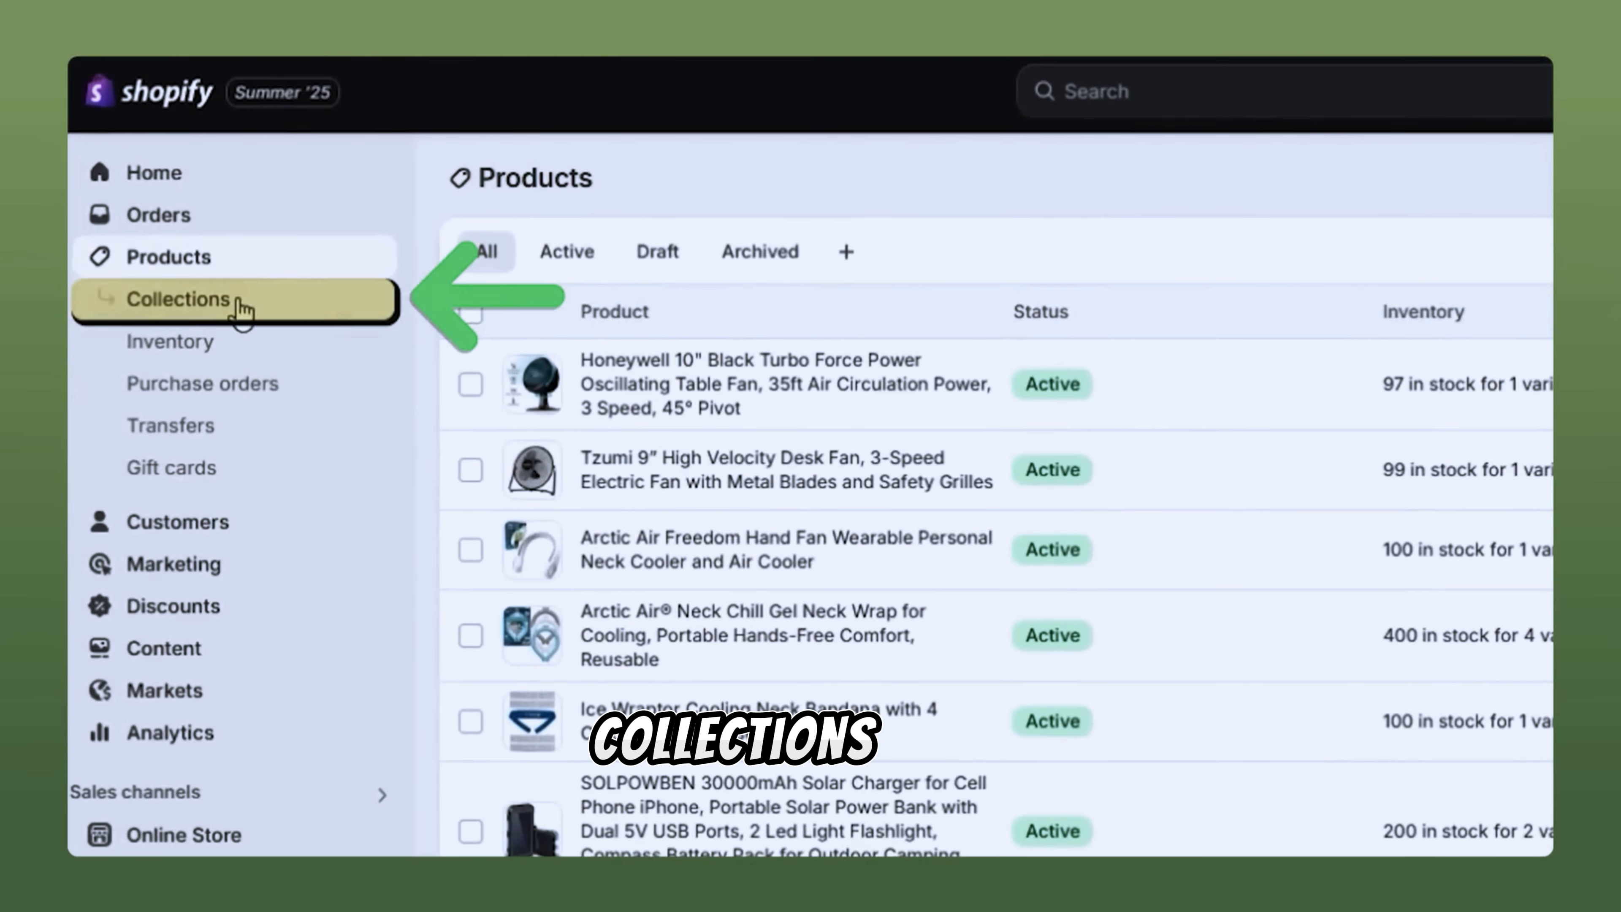
Step: Create a manual collection titled 'Waterproof Bluetooth speakers' from the Collections page
{"action": "left_click", "coordinate": [239, 308]}
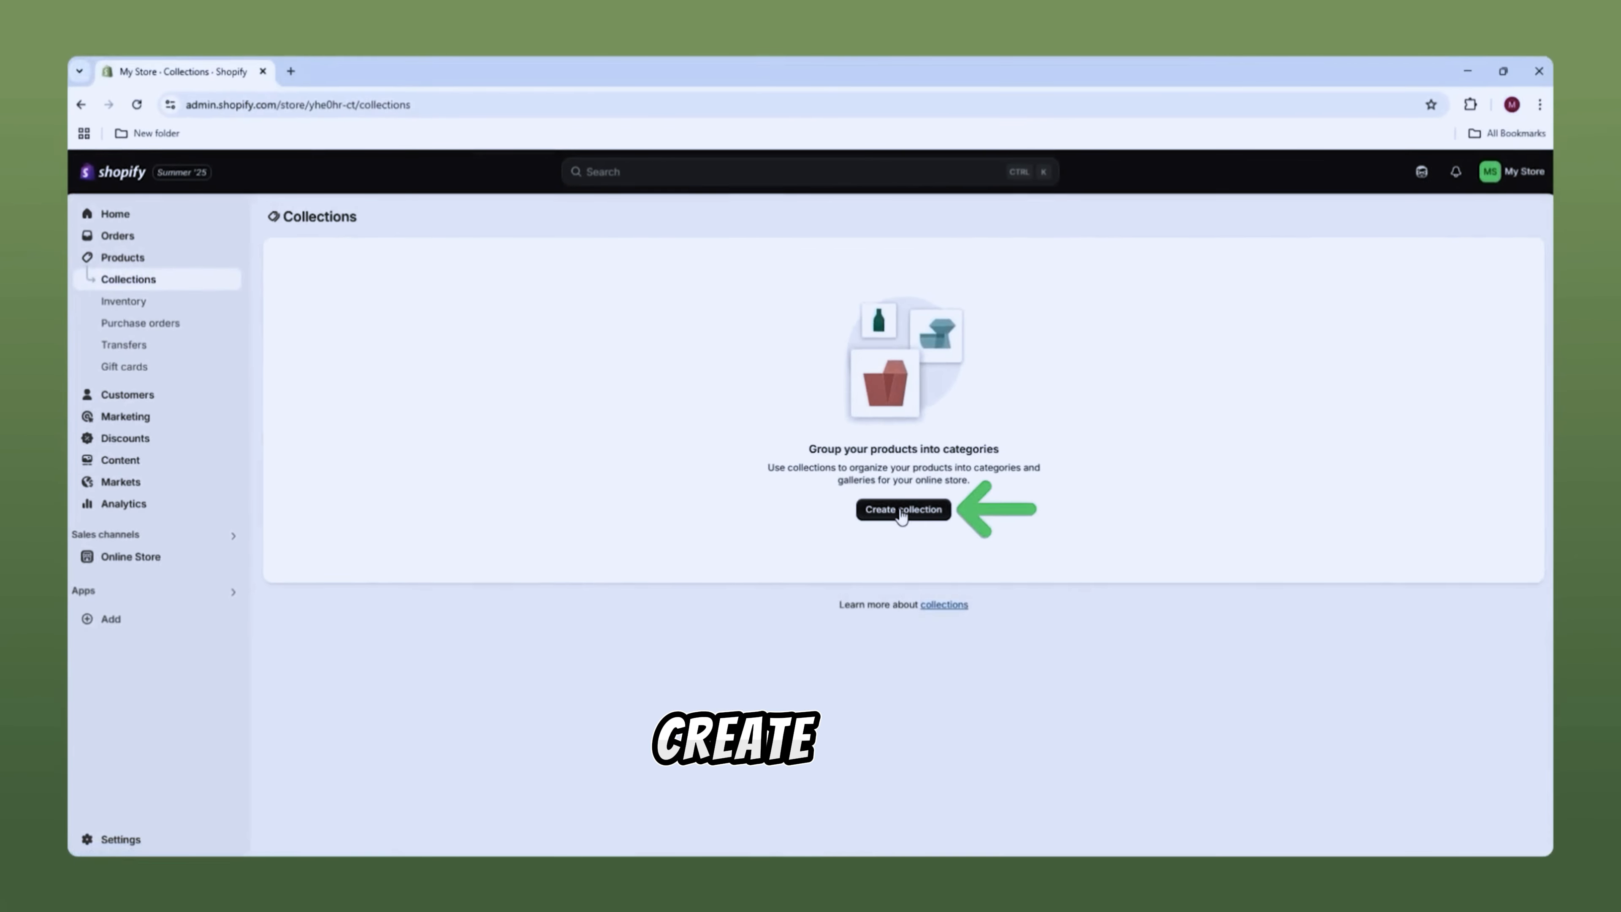
{"action": "left_click", "coordinate": [954, 530]}
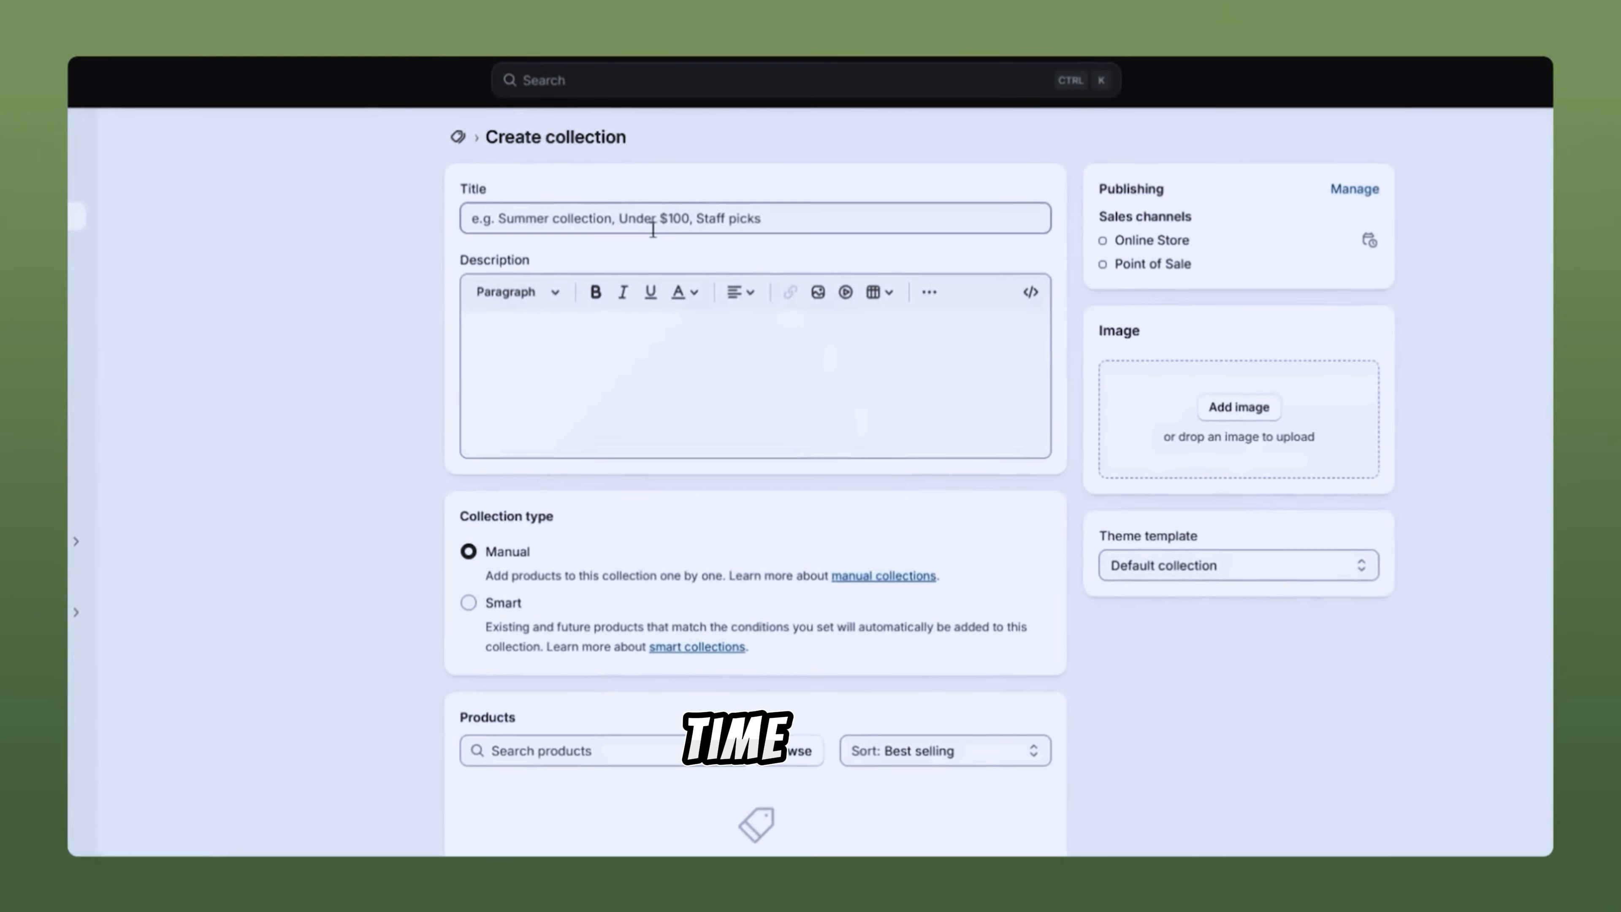
{"action": "left_click", "coordinate": [611, 419]}
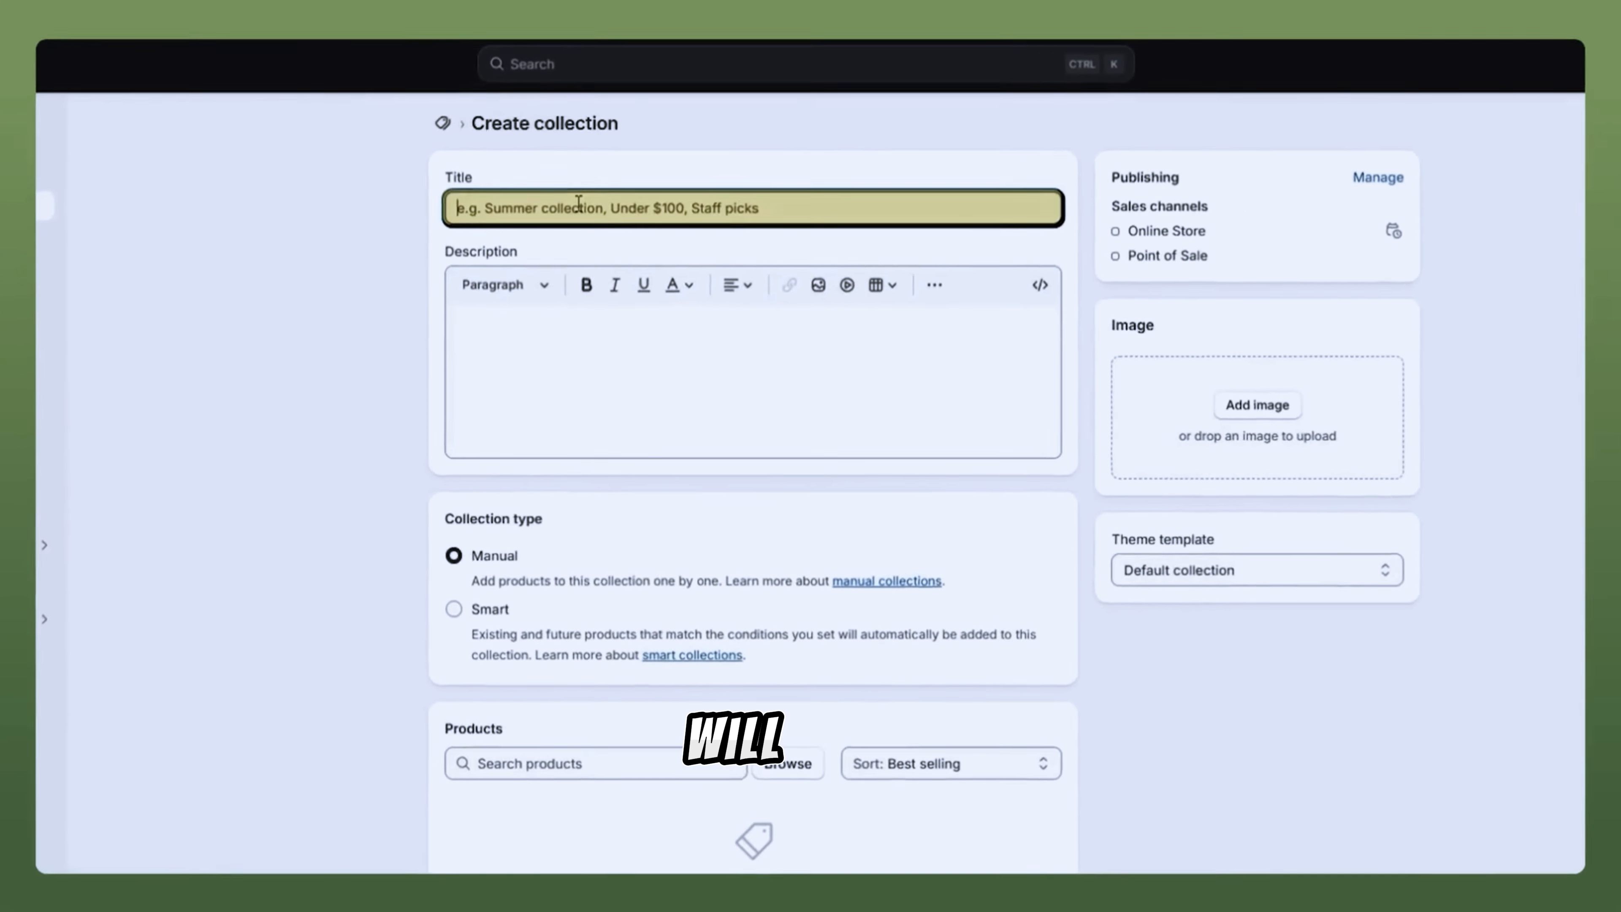
{"action": "left_click", "coordinate": [588, 217]}
{"action": "type", "text": "Waterproof Bluetooth speakers"}
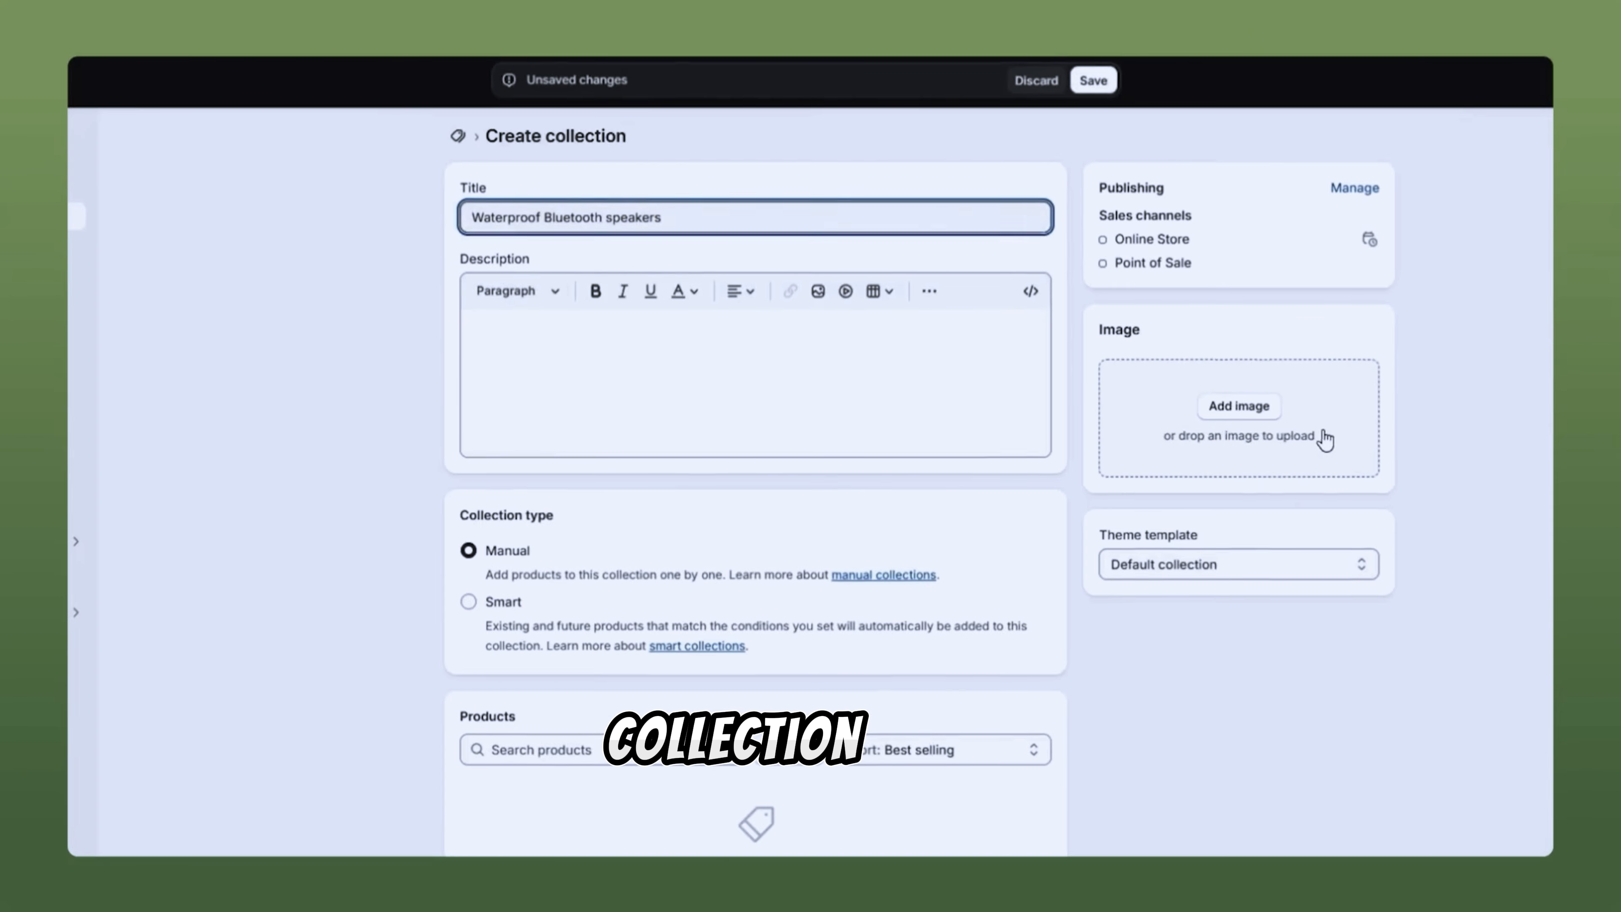
{"action": "scroll", "coordinate": [688, 402], "scroll_direction": "down", "scroll_amount": 3}
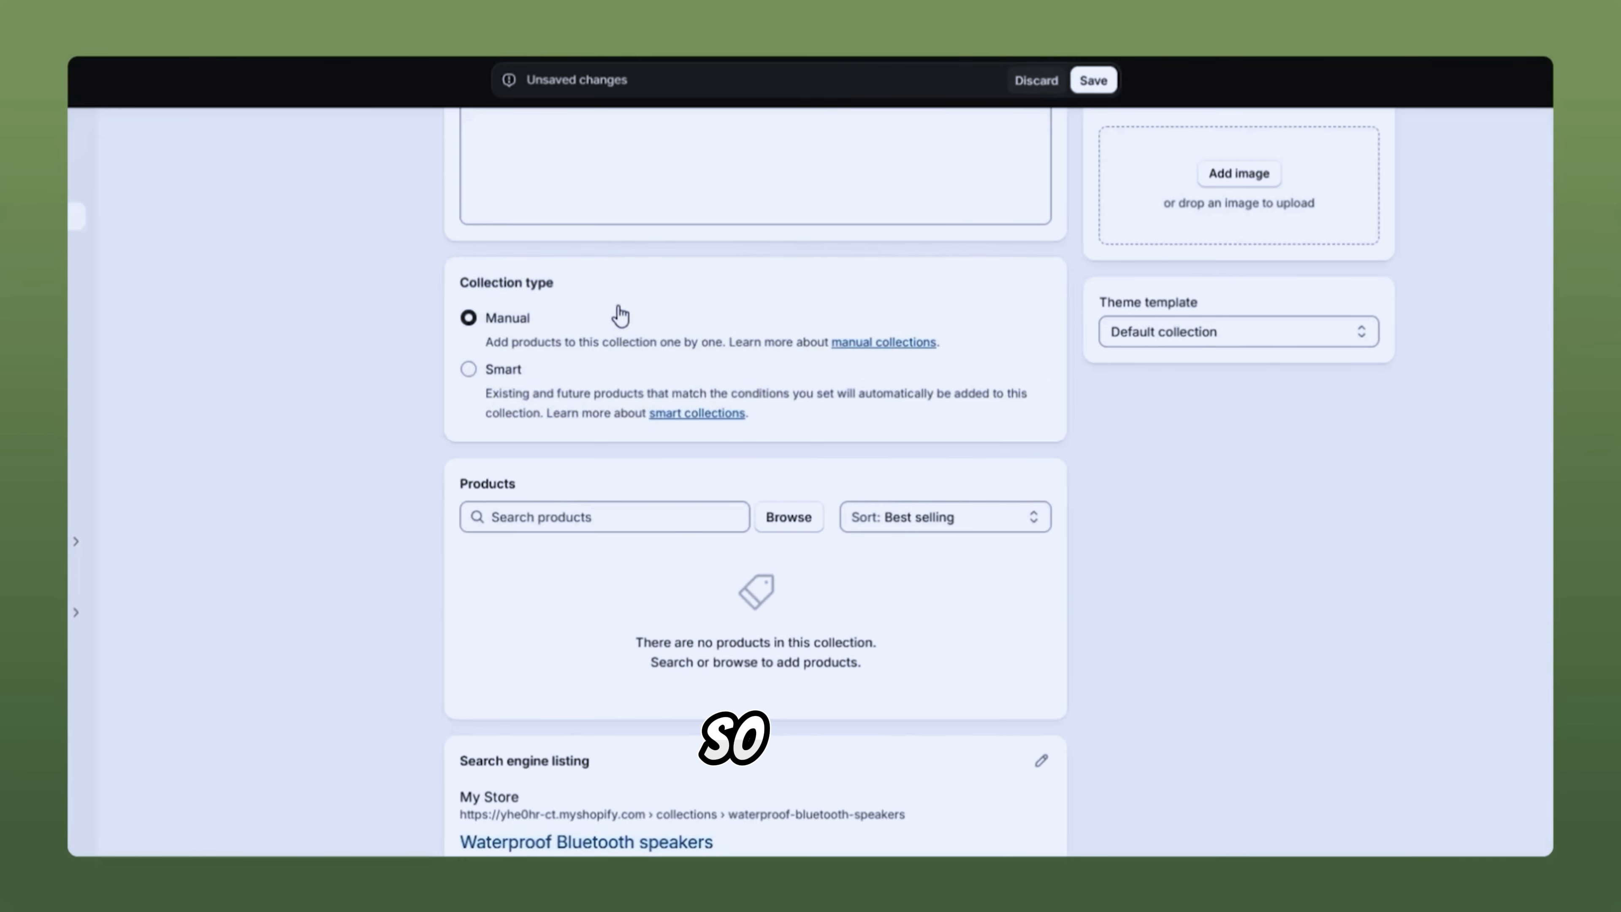
Step: Add the Oraolo, IPX7 portable, Altec Lansing speakers and SOLPOWBEN 30000mAh charger to the collection
{"action": "left_click", "coordinate": [777, 527]}
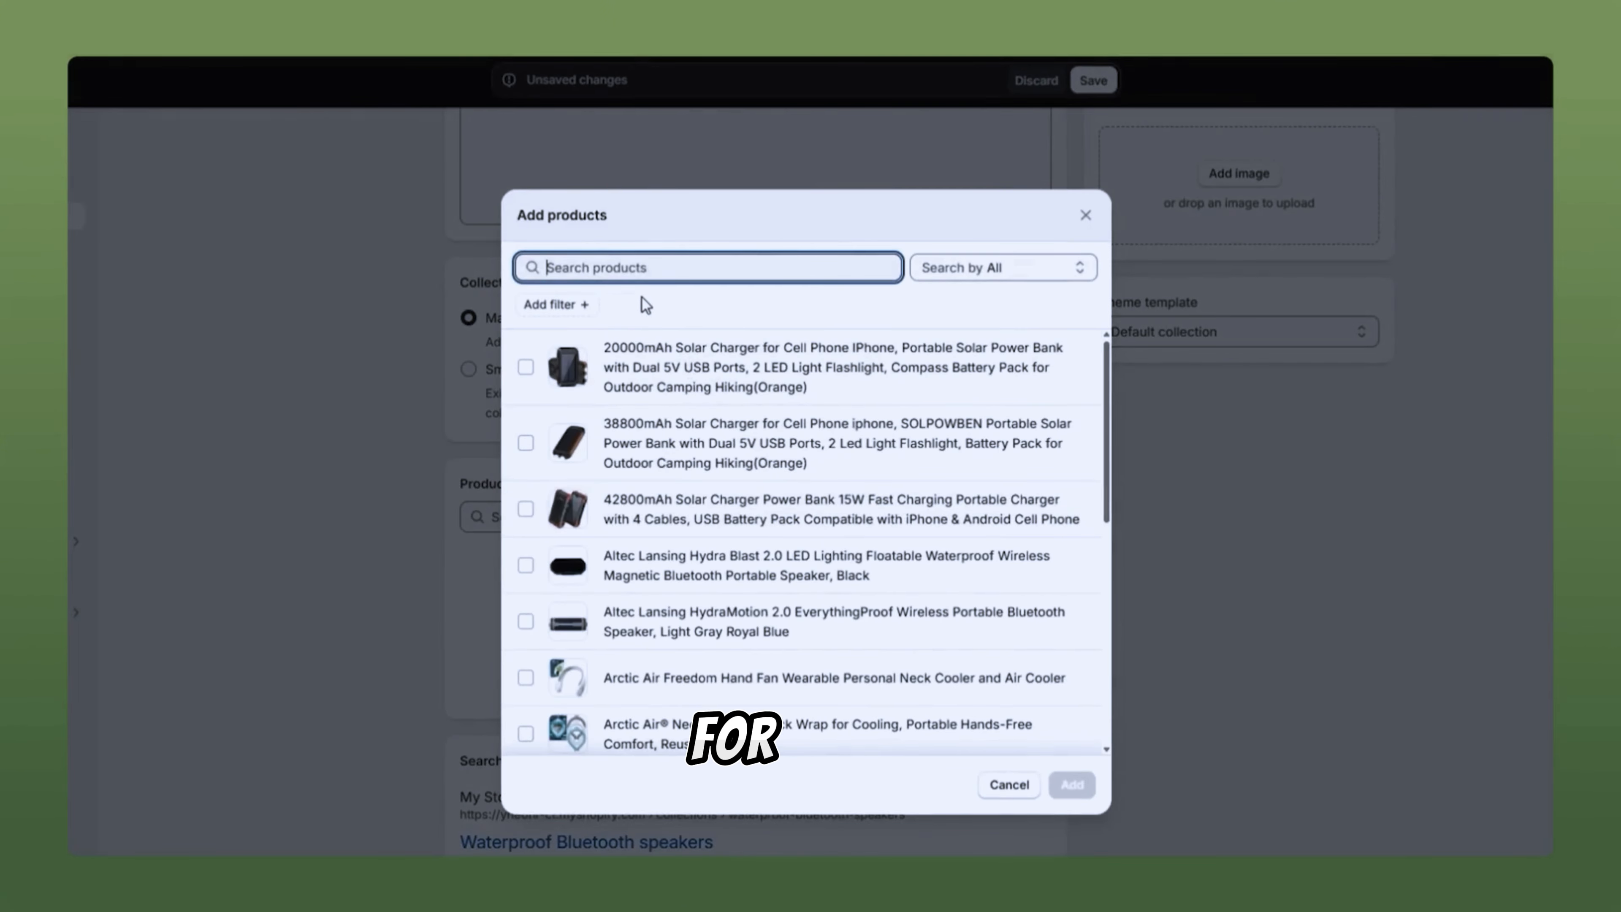
{"action": "scroll", "coordinate": [622, 449], "scroll_direction": "down", "scroll_amount": 10}
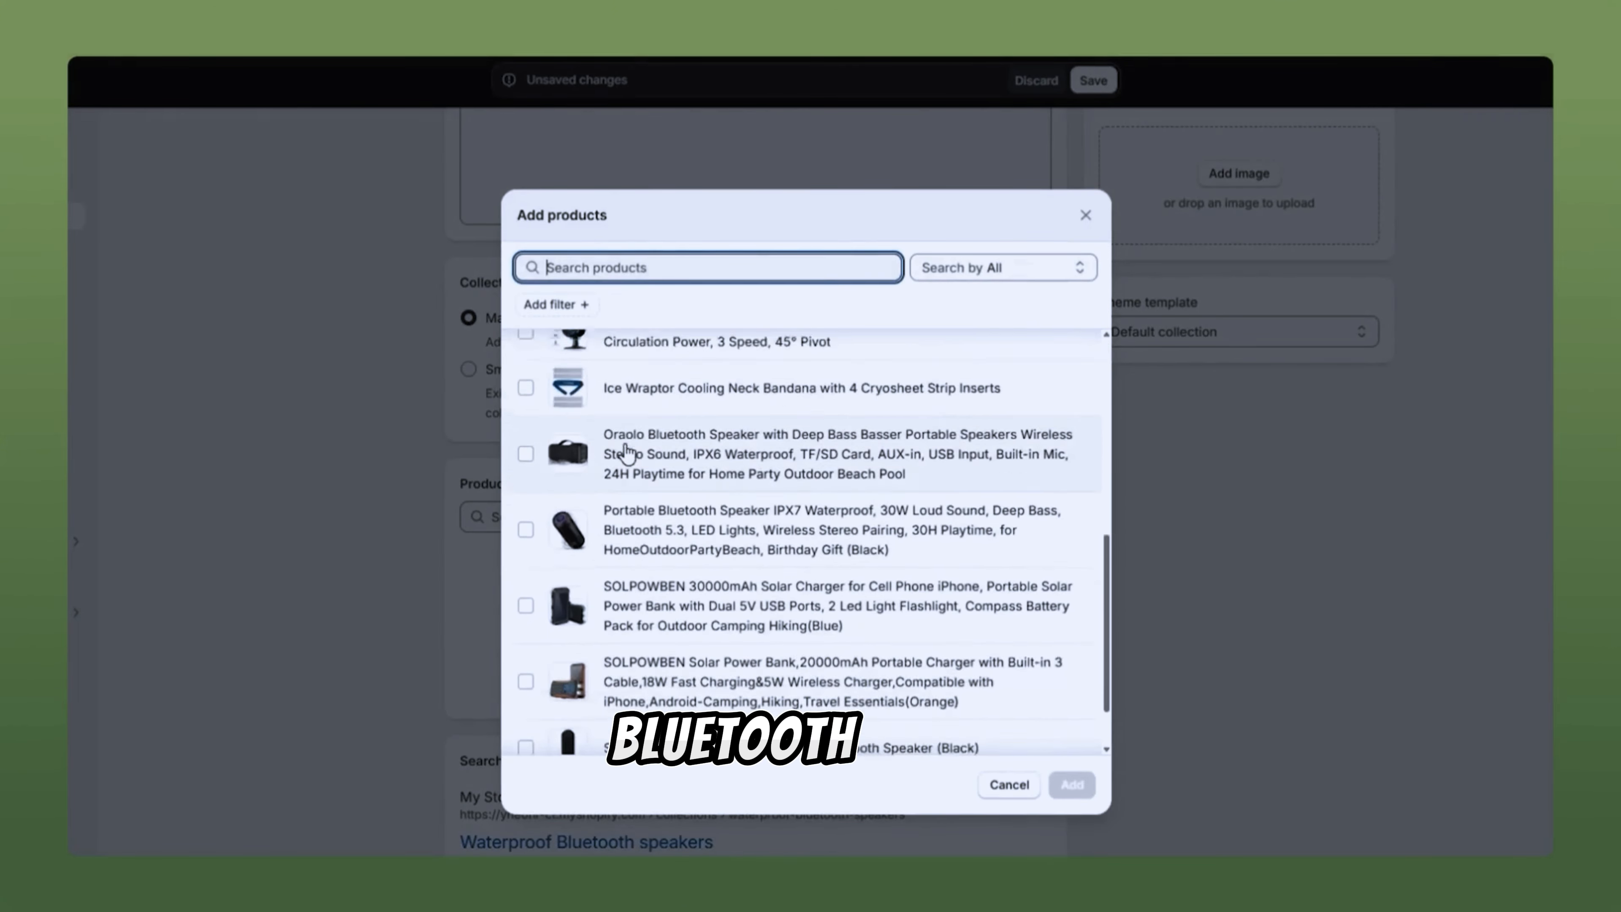
{"action": "left_click", "coordinate": [611, 501]}
{"action": "left_click", "coordinate": [613, 416]}
{"action": "left_click", "coordinate": [614, 578]}
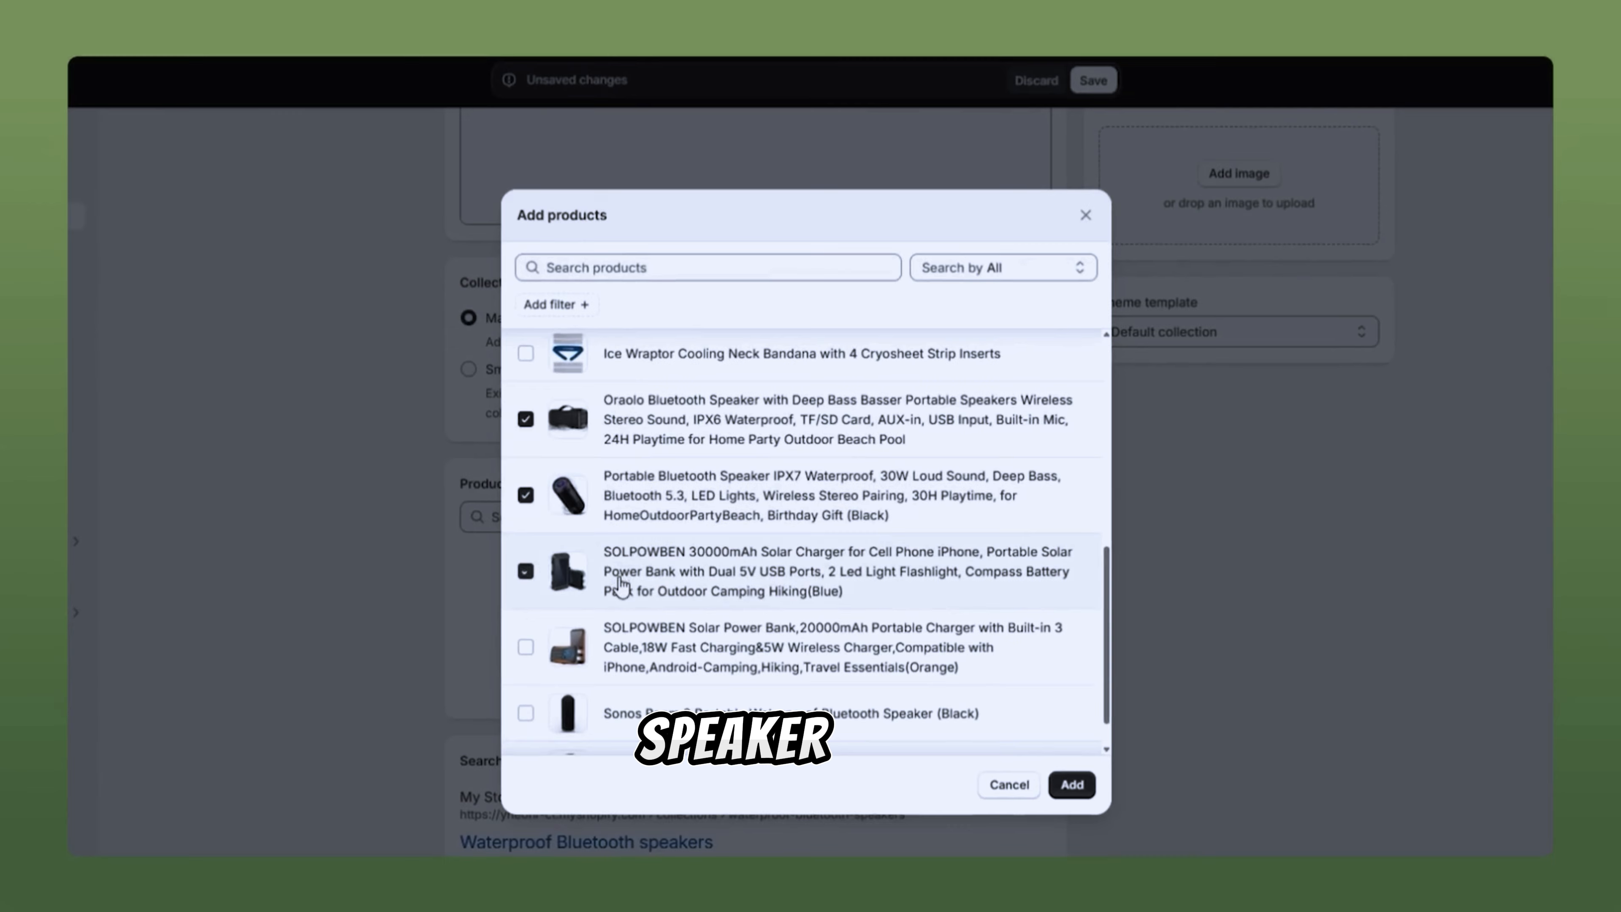
{"action": "scroll", "coordinate": [612, 594], "scroll_direction": "down", "scroll_amount": 1}
{"action": "scroll", "coordinate": [606, 645], "scroll_direction": "up", "scroll_amount": 5}
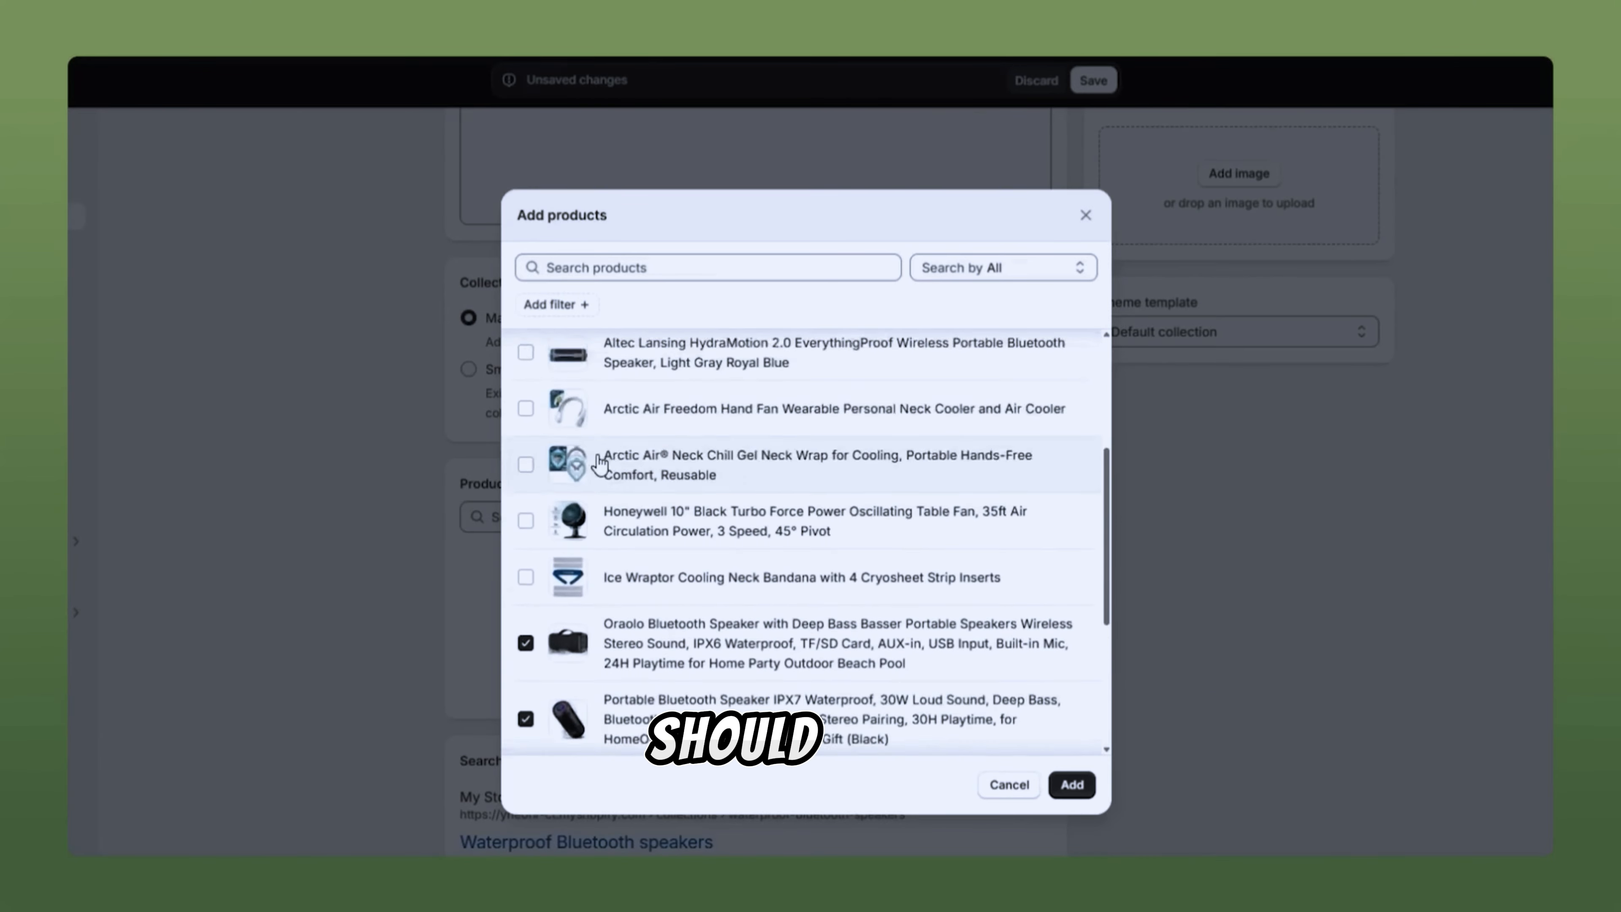
{"action": "left_click", "coordinate": [607, 402]}
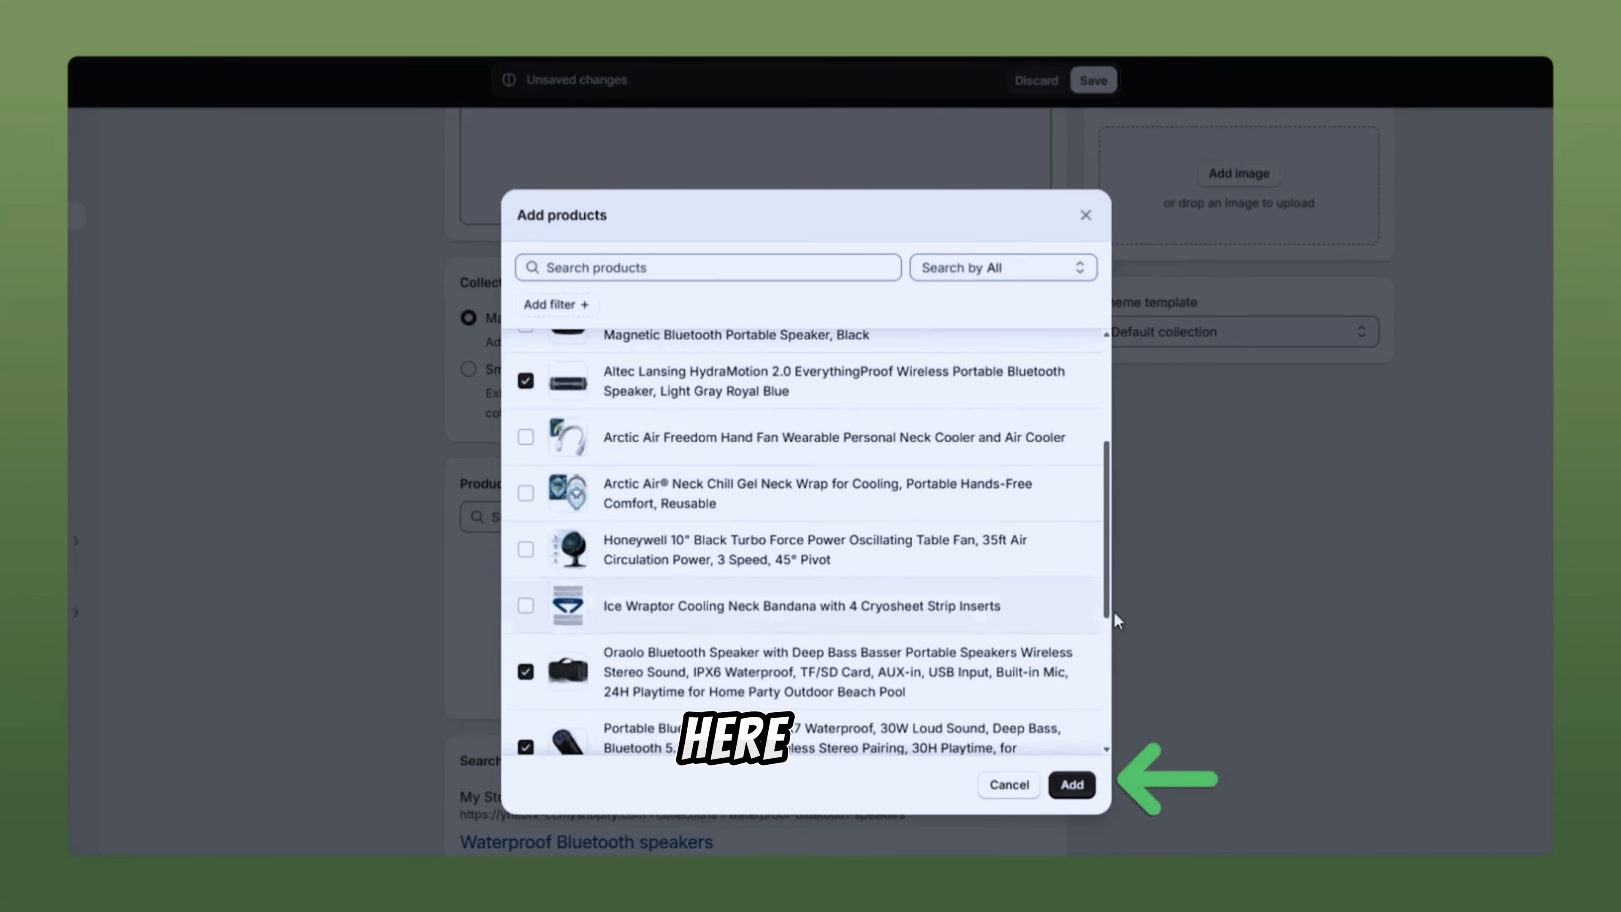
{"action": "left_click", "coordinate": [1073, 785]}
{"action": "scroll", "coordinate": [744, 616], "scroll_direction": "down", "scroll_amount": 3}
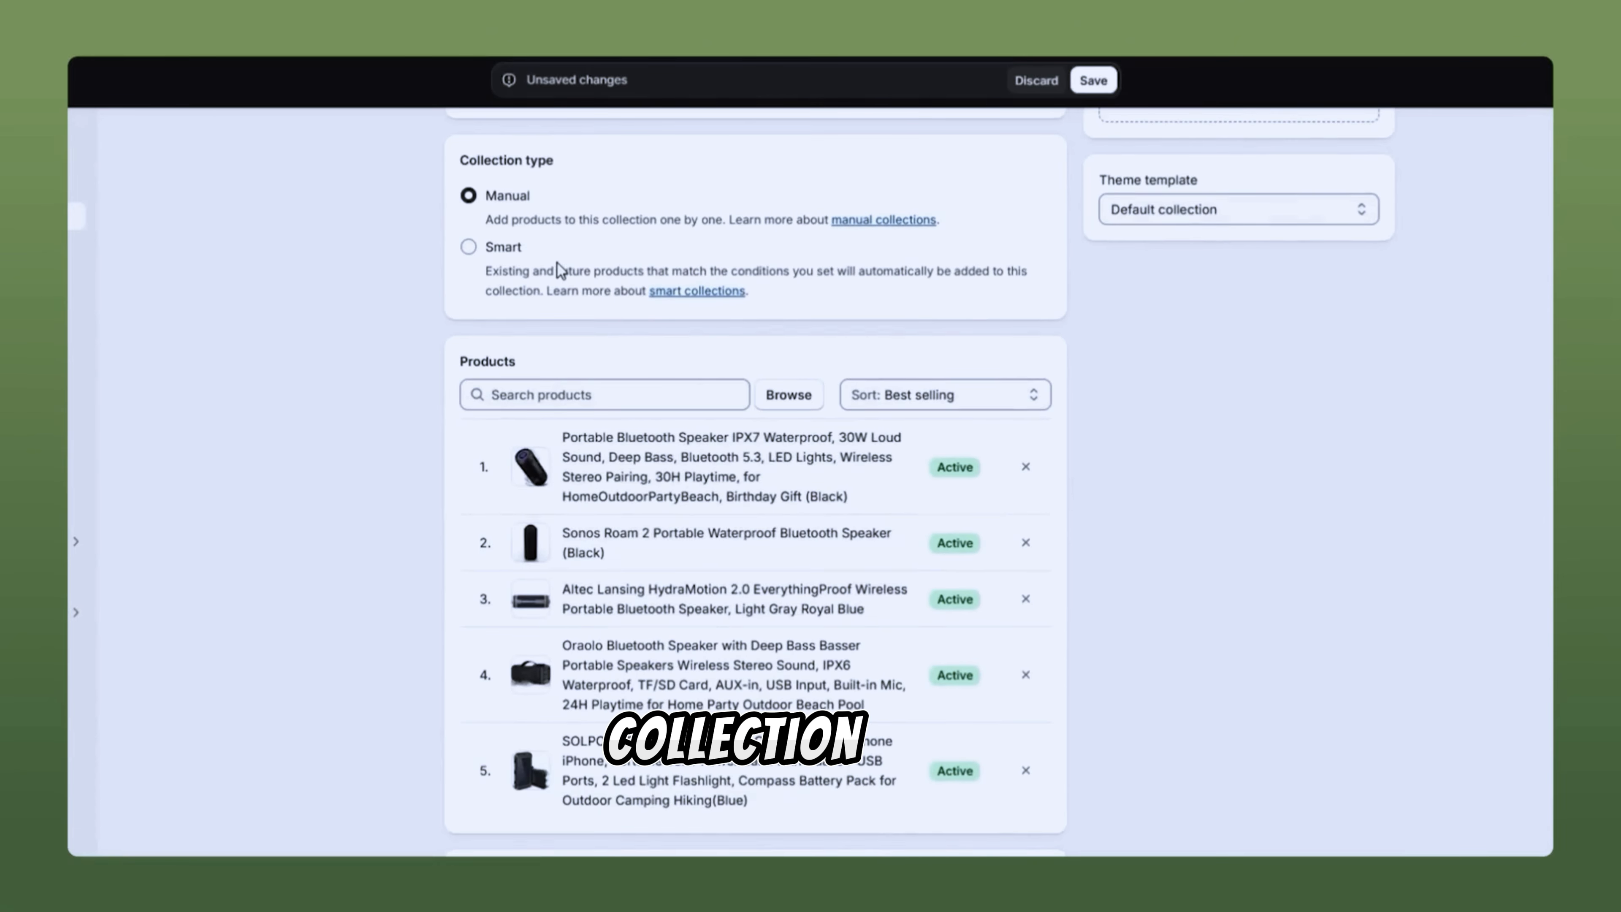
Step: Make it a Smart collection with the condition Tag is equal to 'Speakers'
{"action": "left_click", "coordinate": [467, 247]}
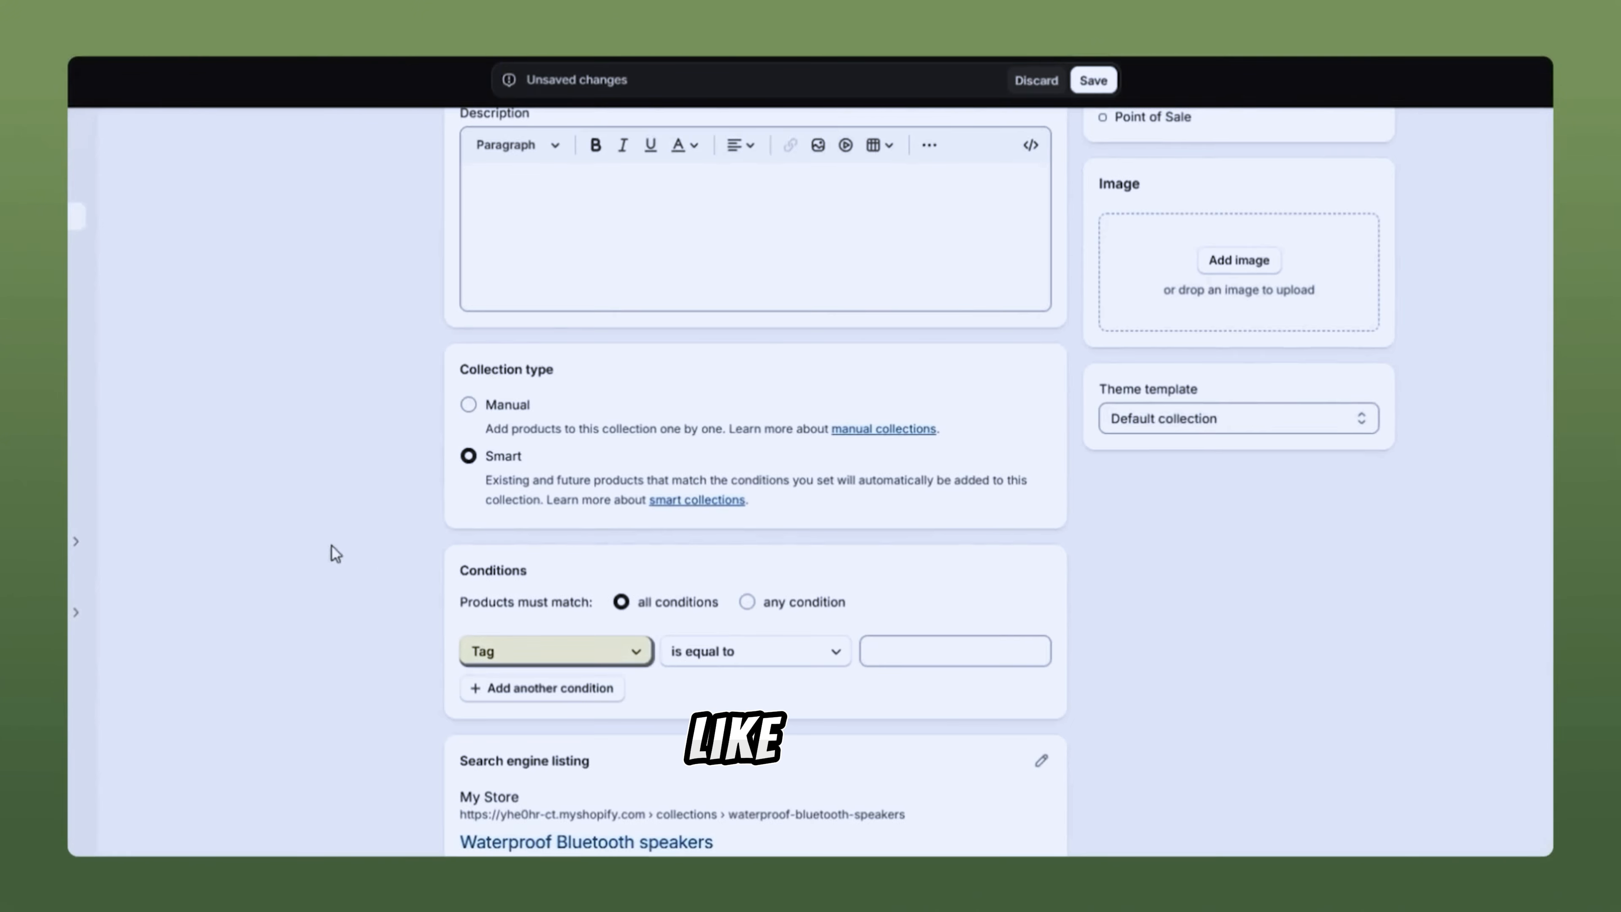
{"action": "left_click", "coordinate": [553, 651]}
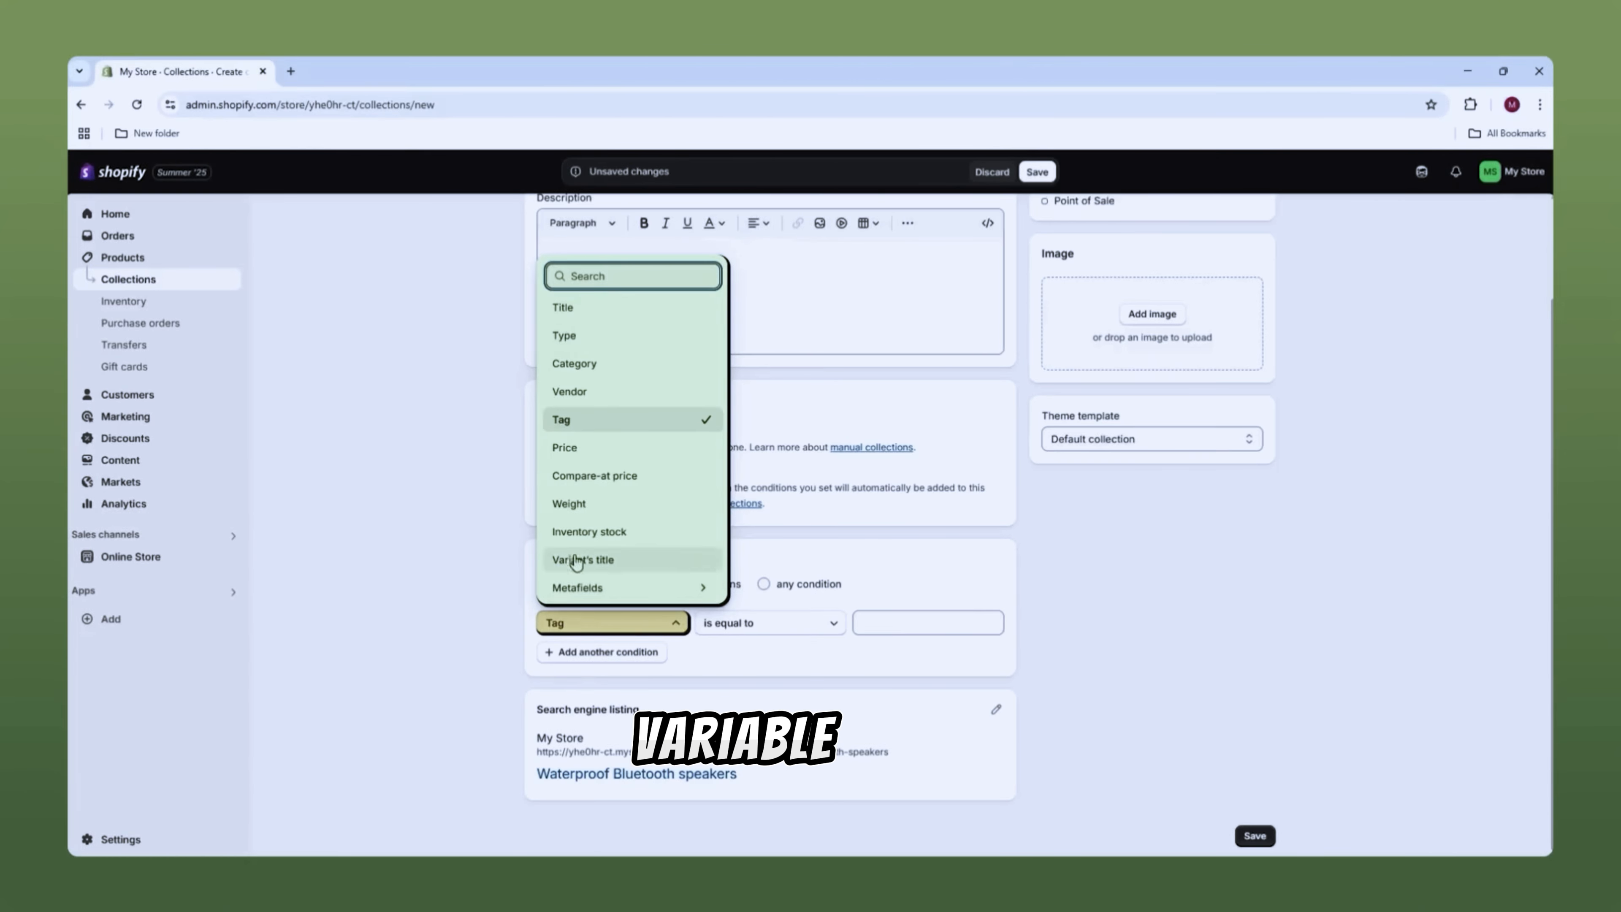
{"action": "left_click", "coordinate": [410, 570]}
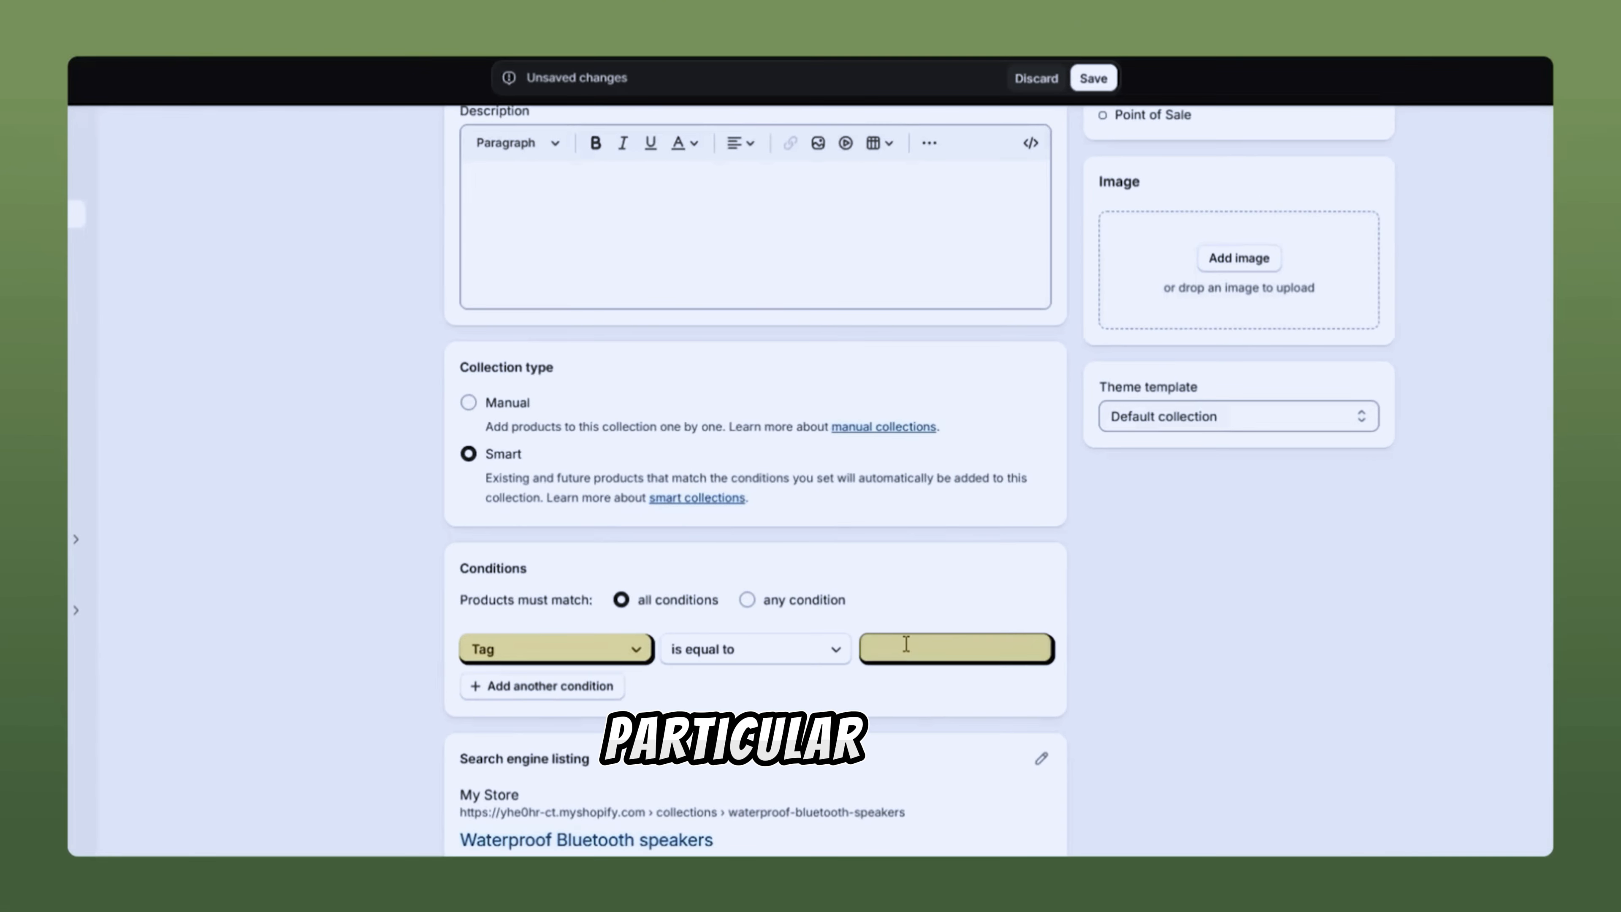
{"action": "left_click", "coordinate": [919, 641]}
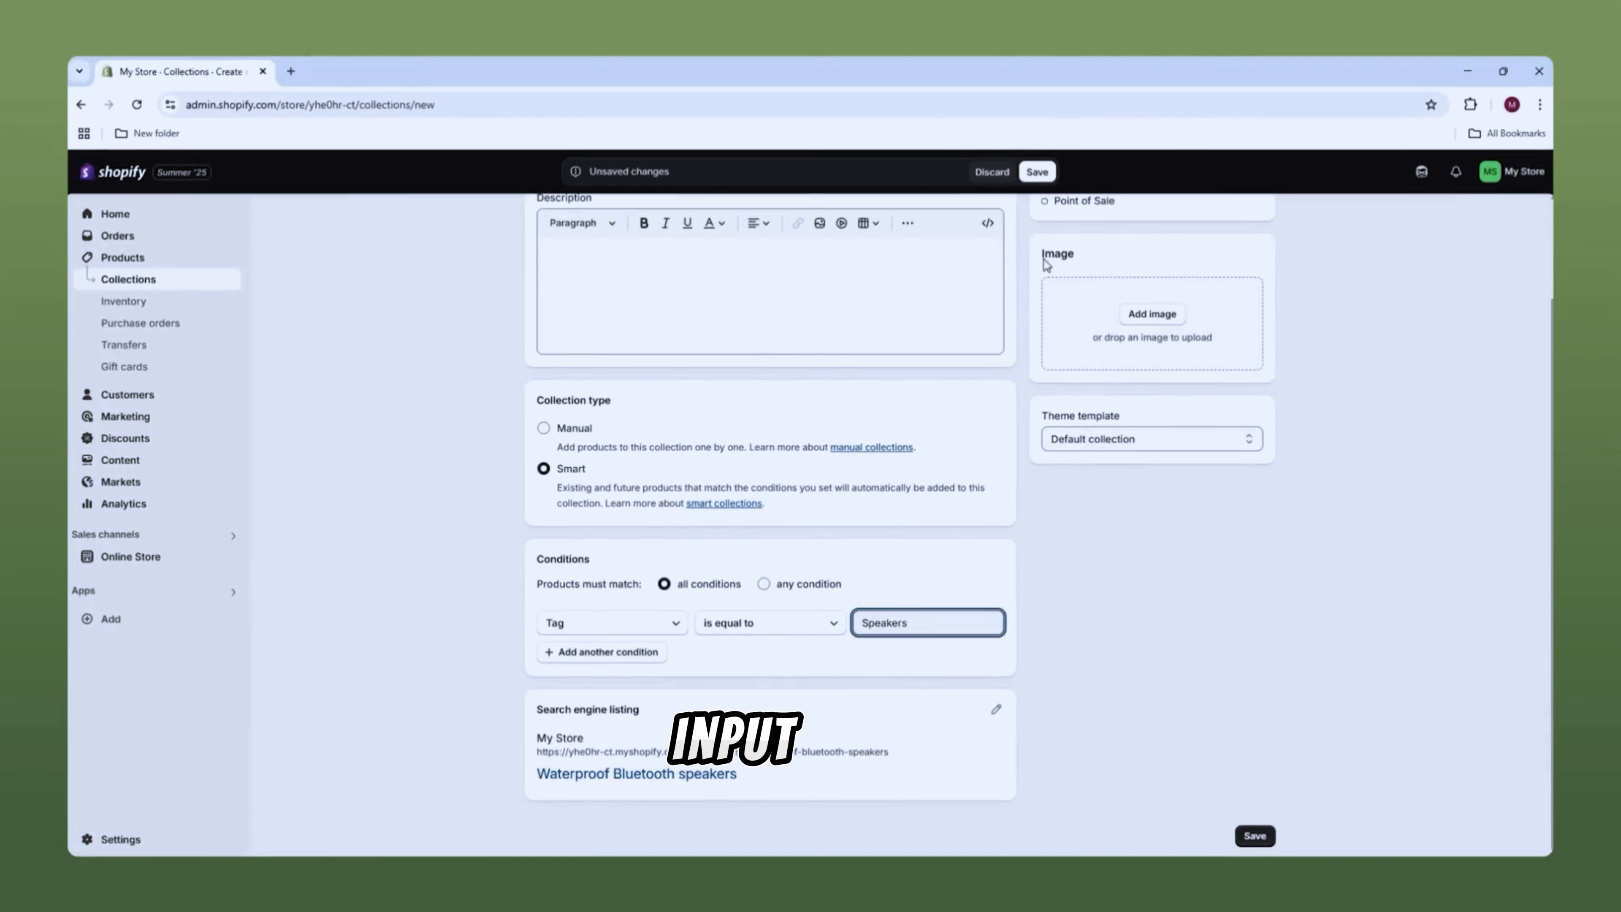
{"action": "scroll", "coordinate": [1045, 264], "scroll_direction": "up", "scroll_amount": 2}
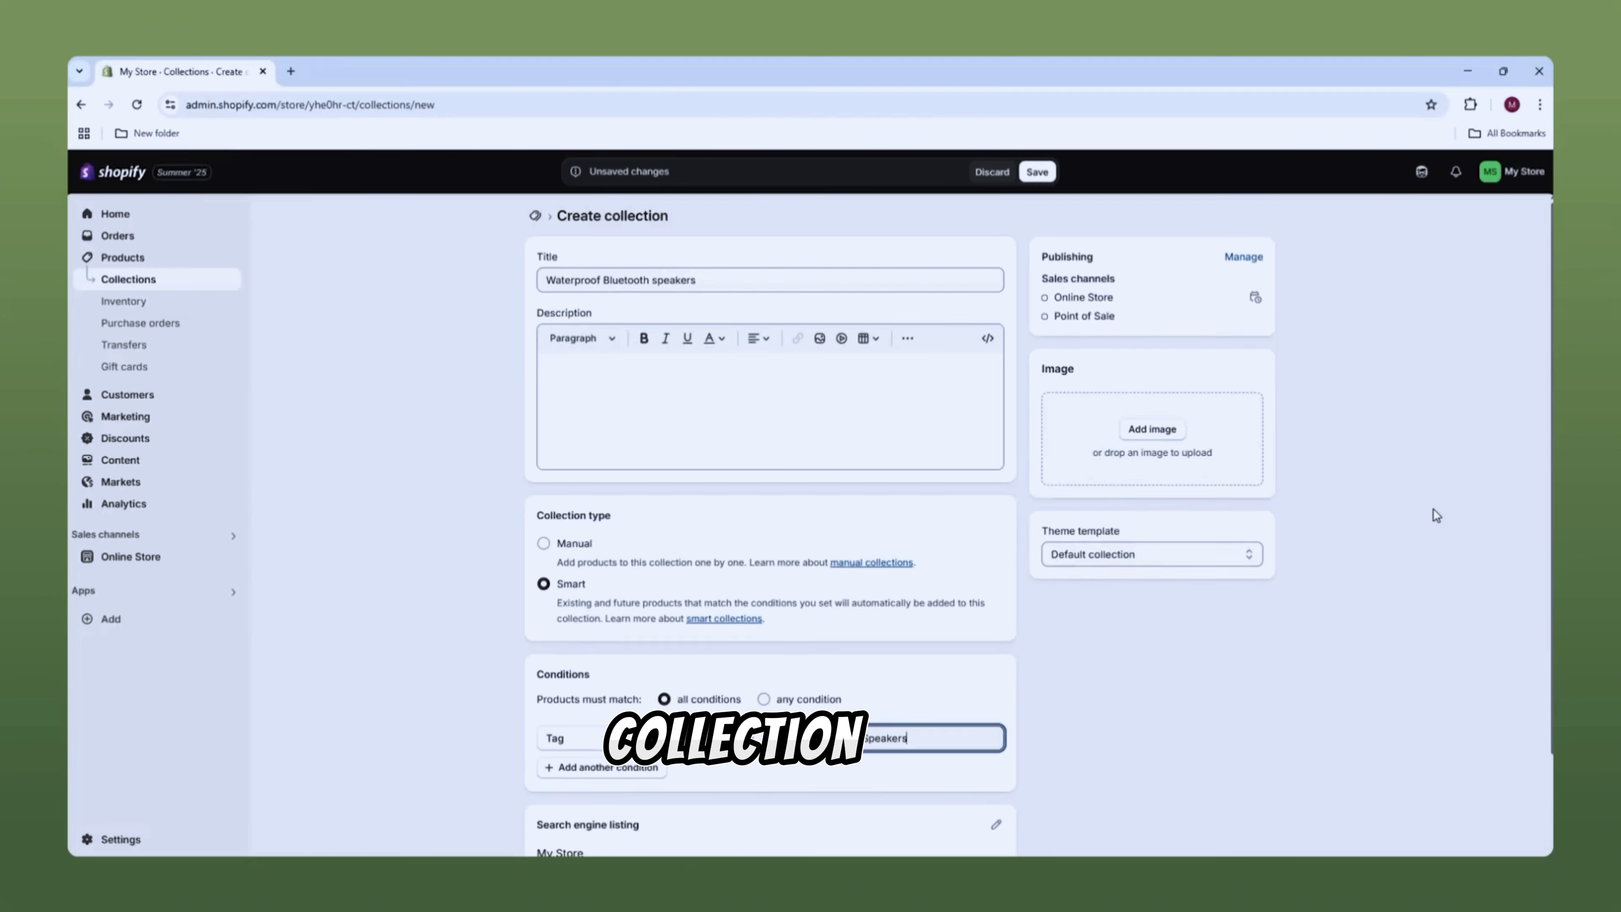
{"action": "scroll", "coordinate": [1433, 515], "scroll_direction": "down", "scroll_amount": 1}
{"action": "scroll", "coordinate": [1435, 514], "scroll_direction": "up", "scroll_amount": 1}
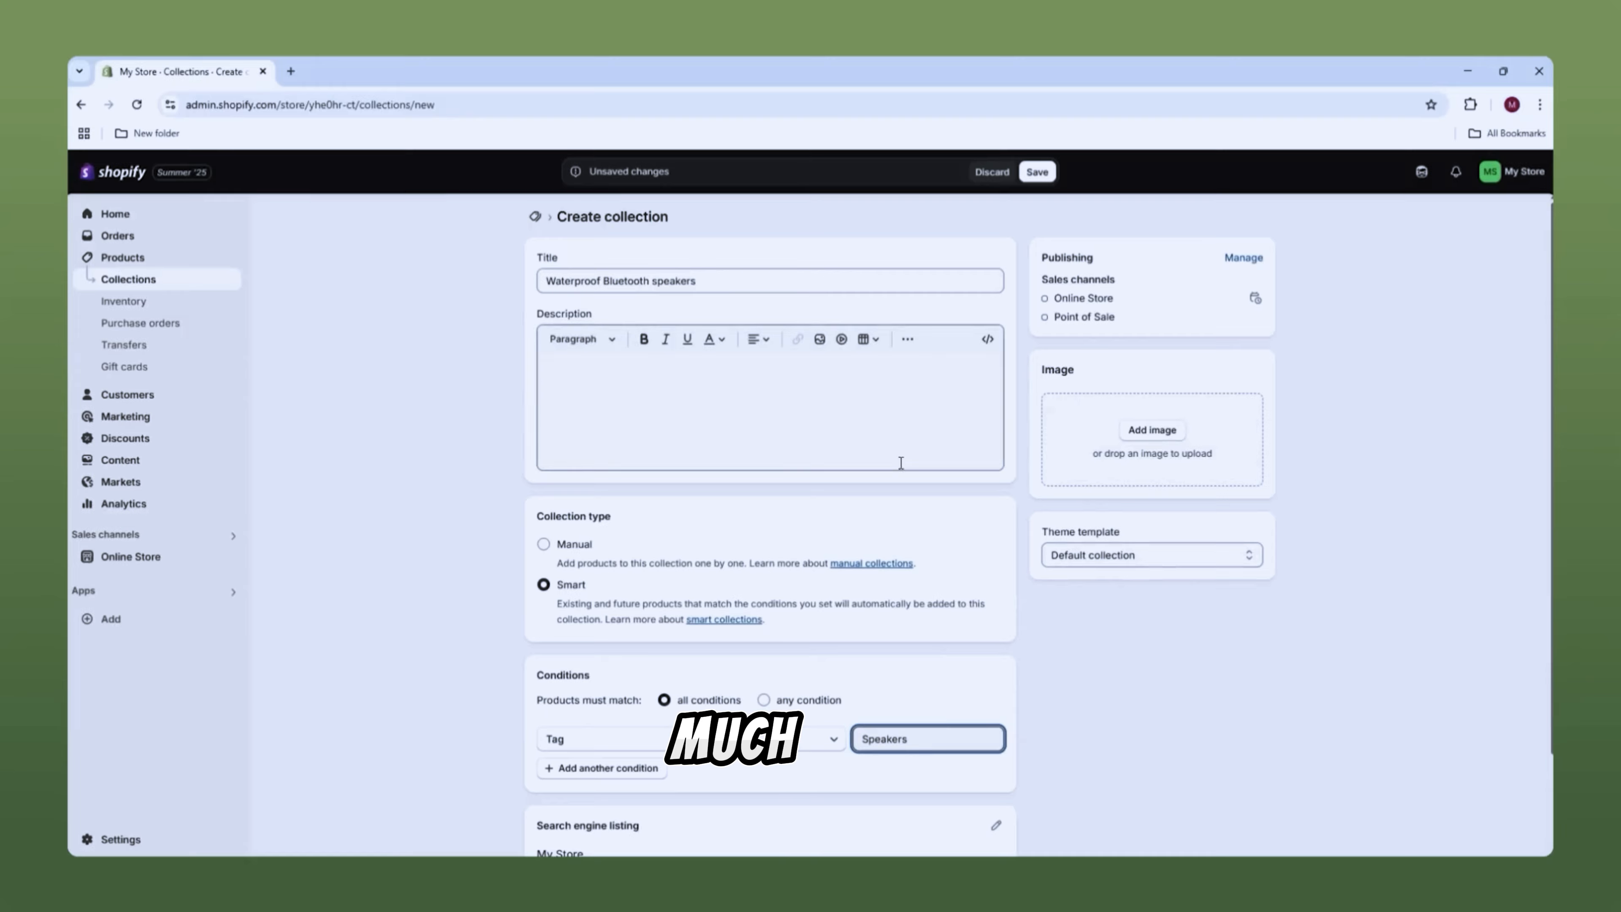
Step: Set the Waterproof Bluetooth speakers collection type to Manual and review its five products
{"action": "left_click", "coordinate": [689, 551]}
{"action": "scroll", "coordinate": [1021, 561], "scroll_direction": "down", "scroll_amount": 4}
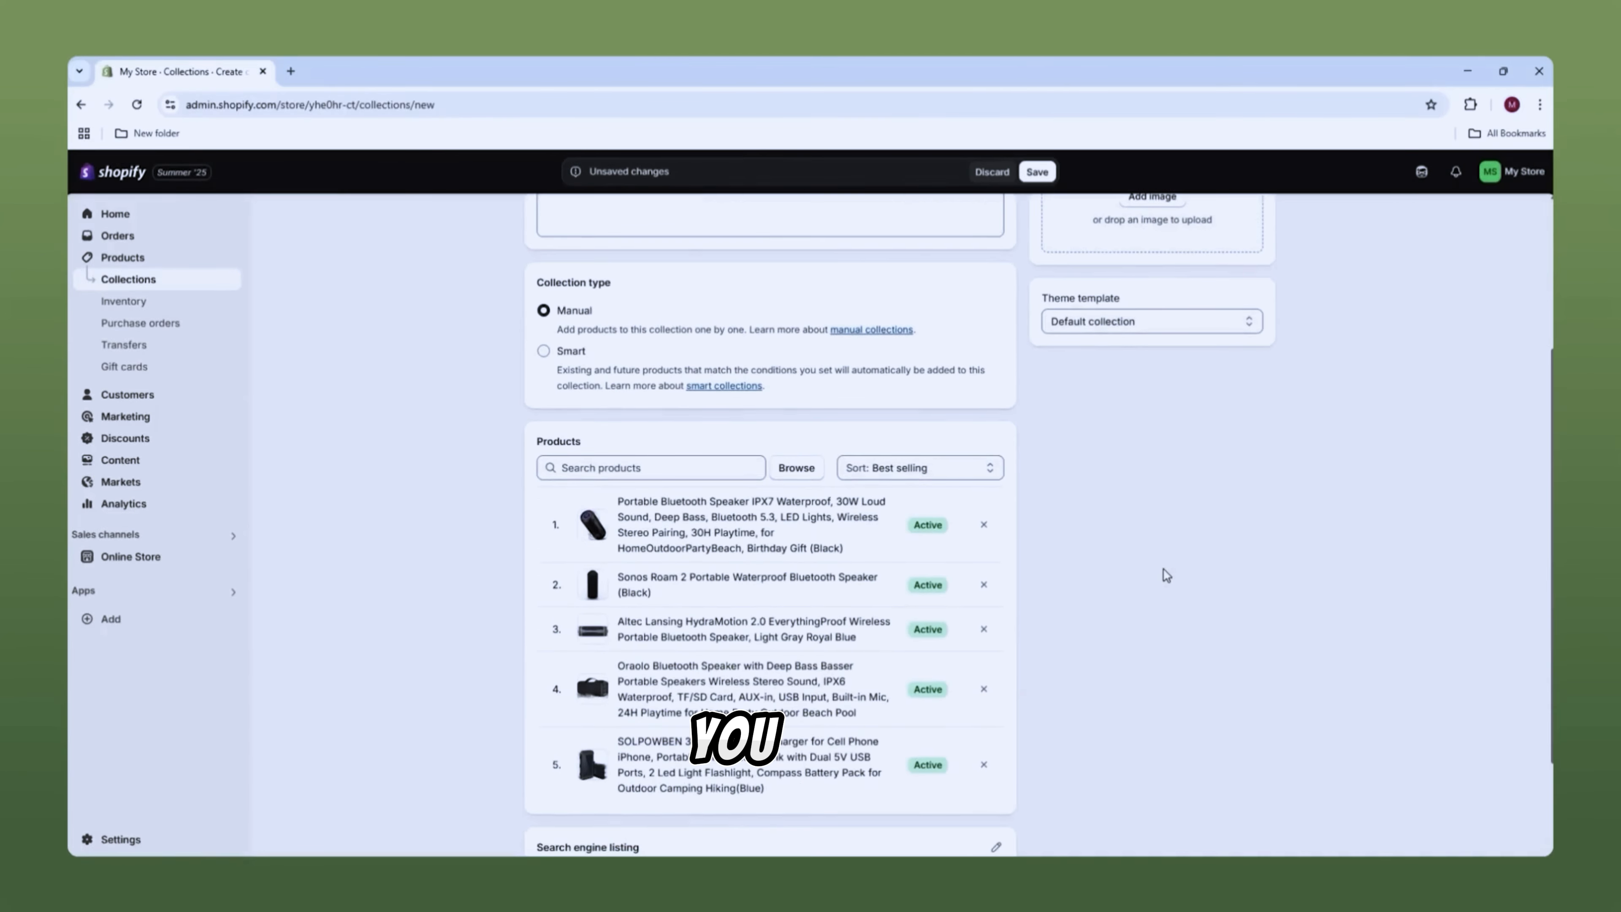
{"action": "scroll", "coordinate": [1137, 587], "scroll_direction": "down", "scroll_amount": 2}
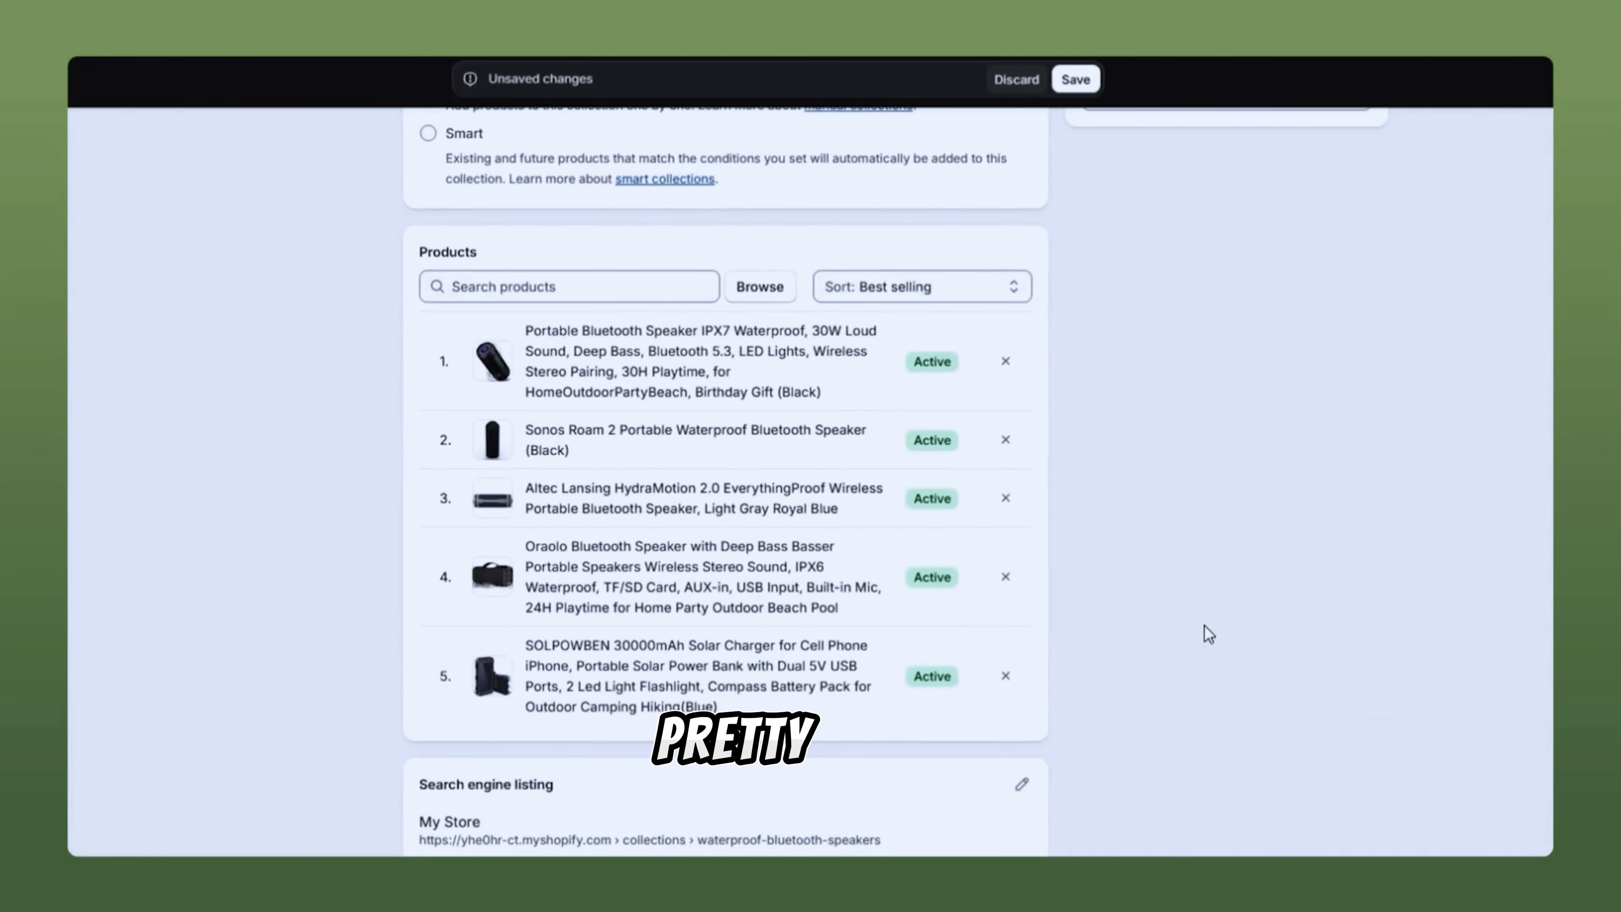
{"action": "scroll", "coordinate": [1134, 587], "scroll_direction": "up", "scroll_amount": 2}
{"action": "scroll", "coordinate": [1208, 634], "scroll_direction": "up", "scroll_amount": 5}
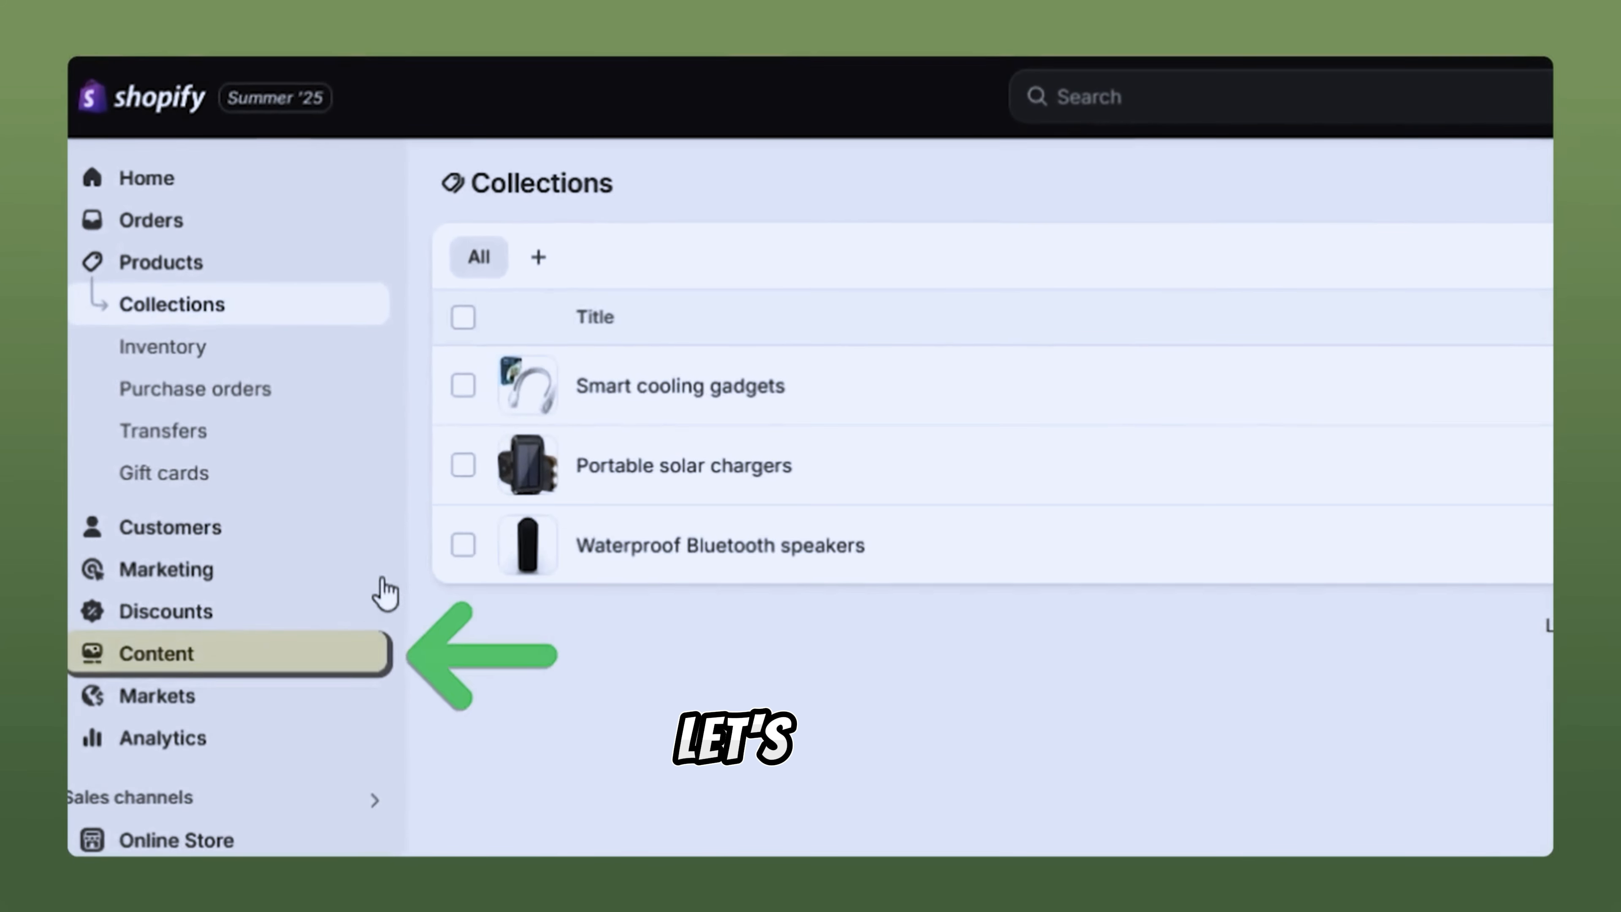
Step: Open the Main menu from Content > Menus for editing
{"action": "left_click", "coordinate": [173, 653]}
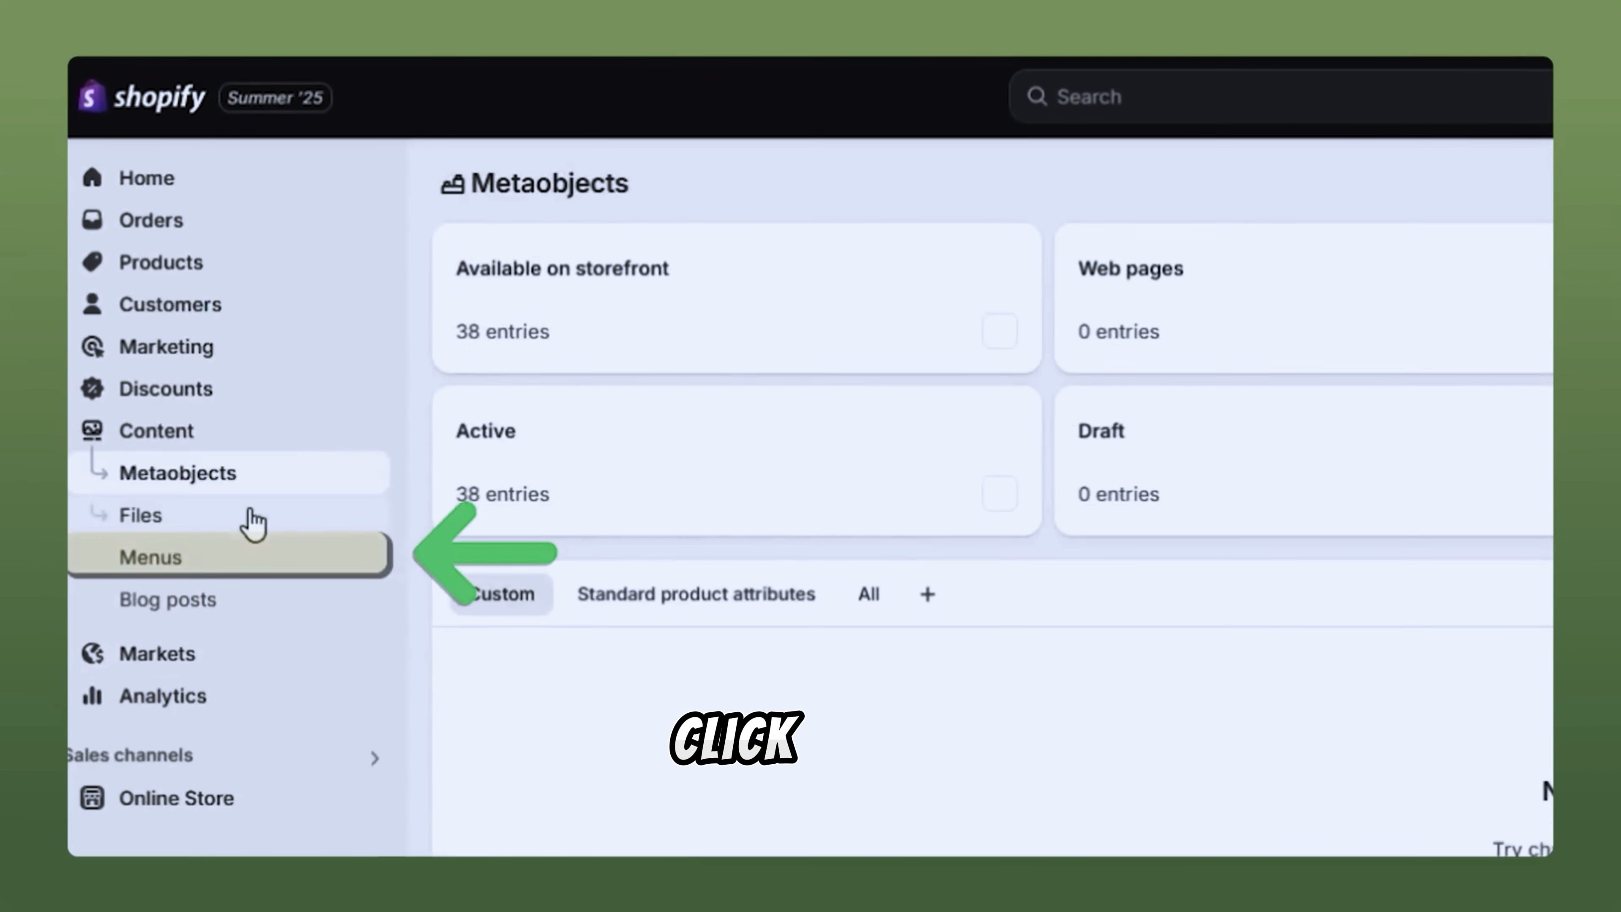
{"action": "left_click", "coordinate": [178, 565]}
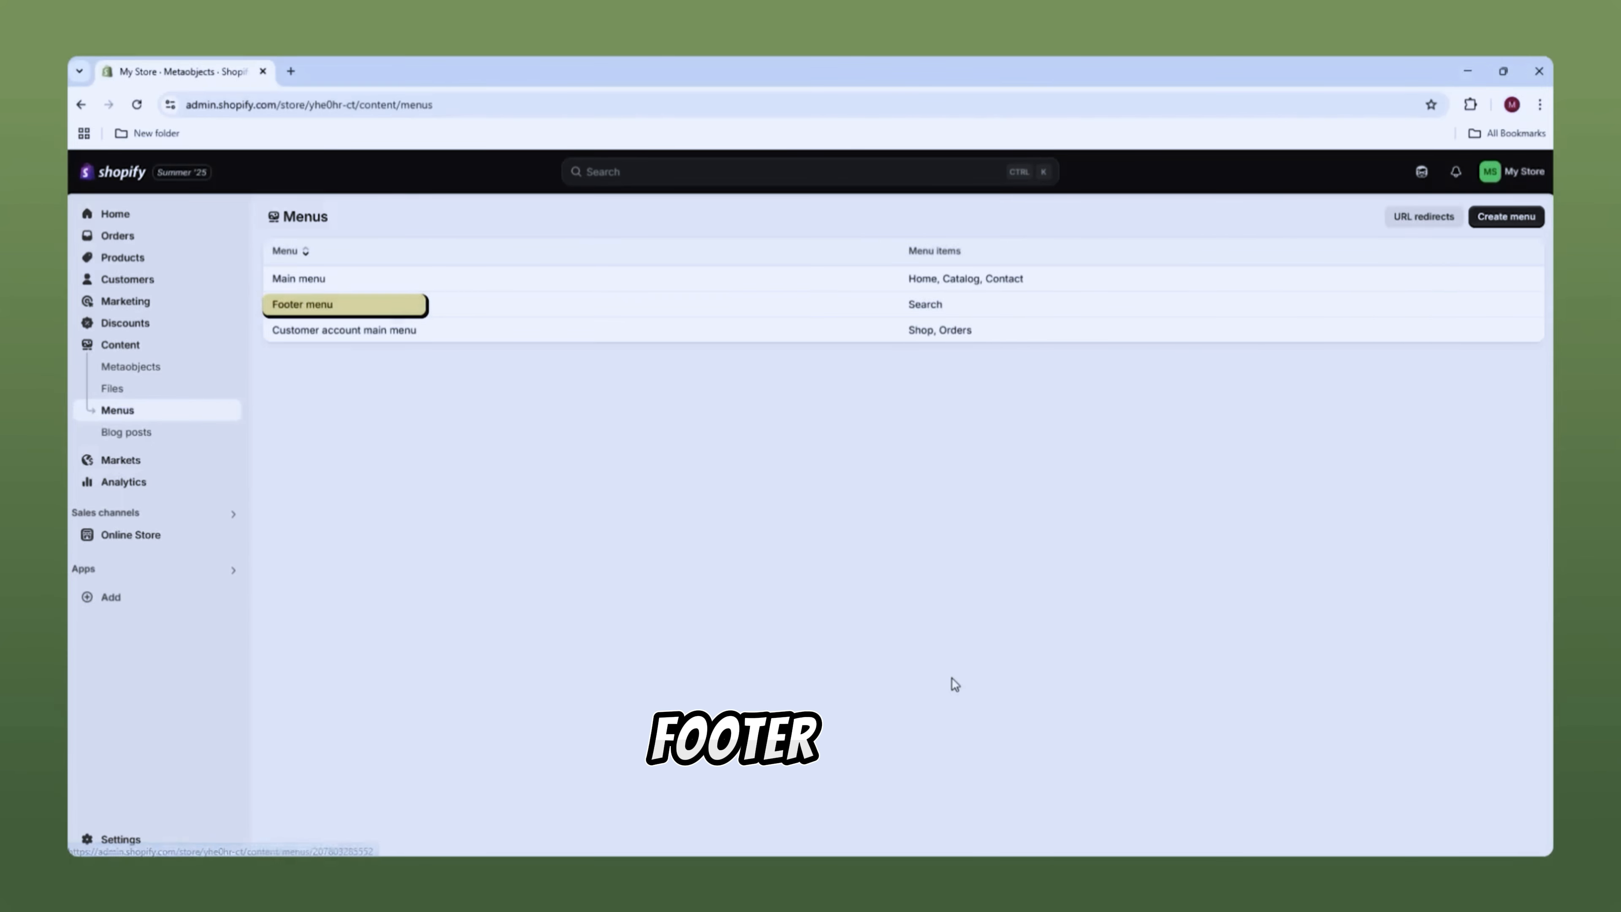
{"action": "left_click", "coordinate": [301, 281]}
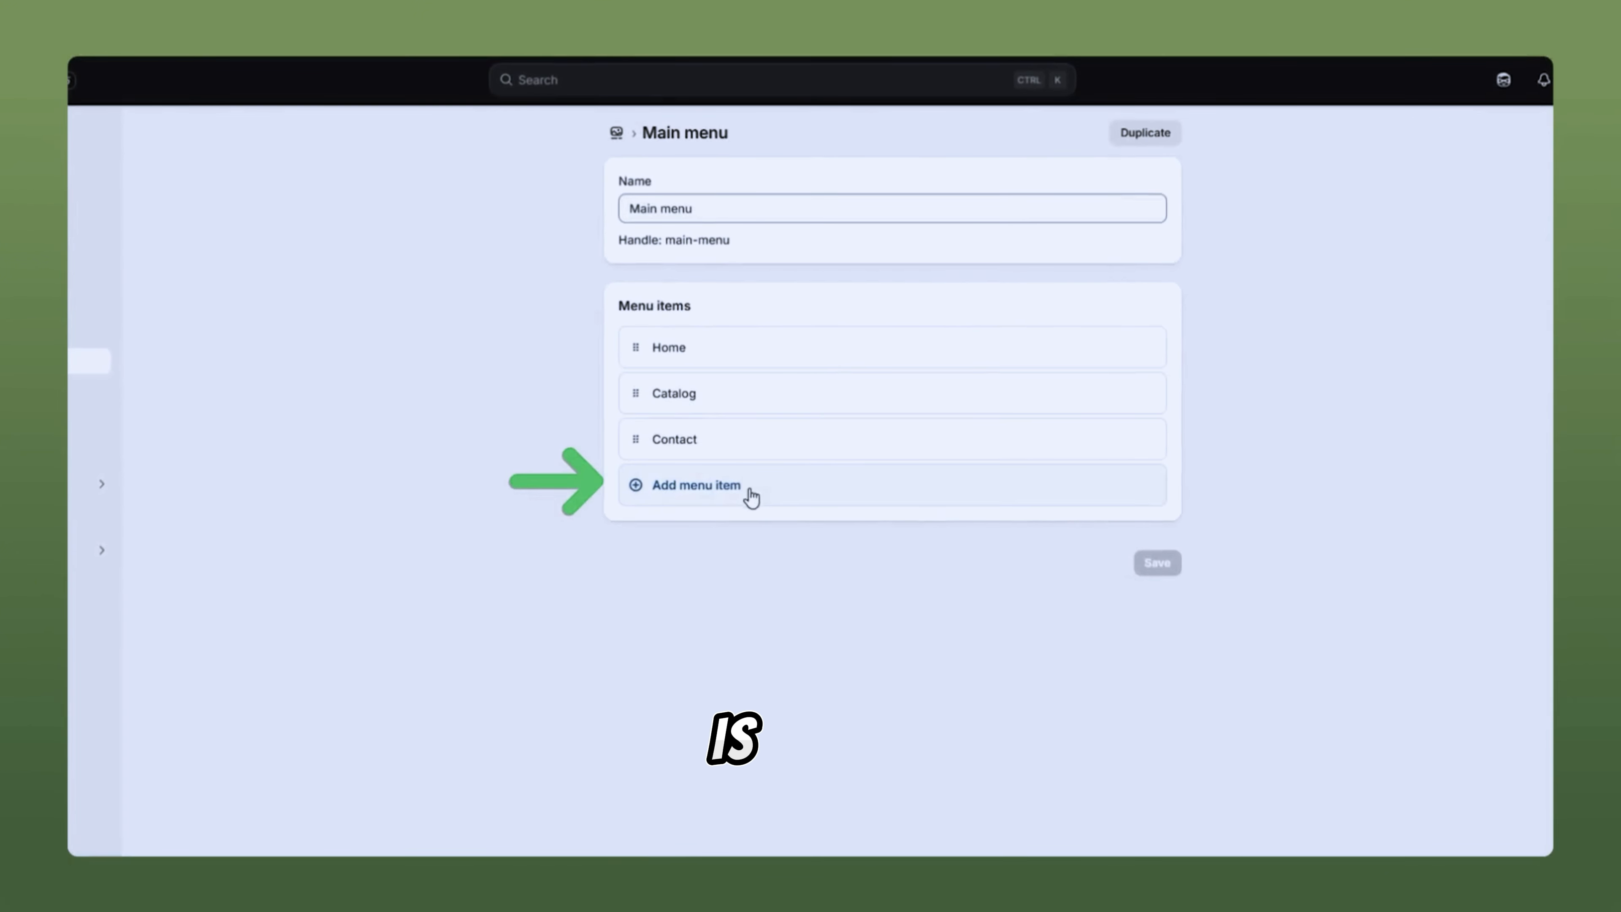
Step: Add a new Main menu item linking to the Portable solar chargers collection
{"action": "left_click", "coordinate": [720, 502]}
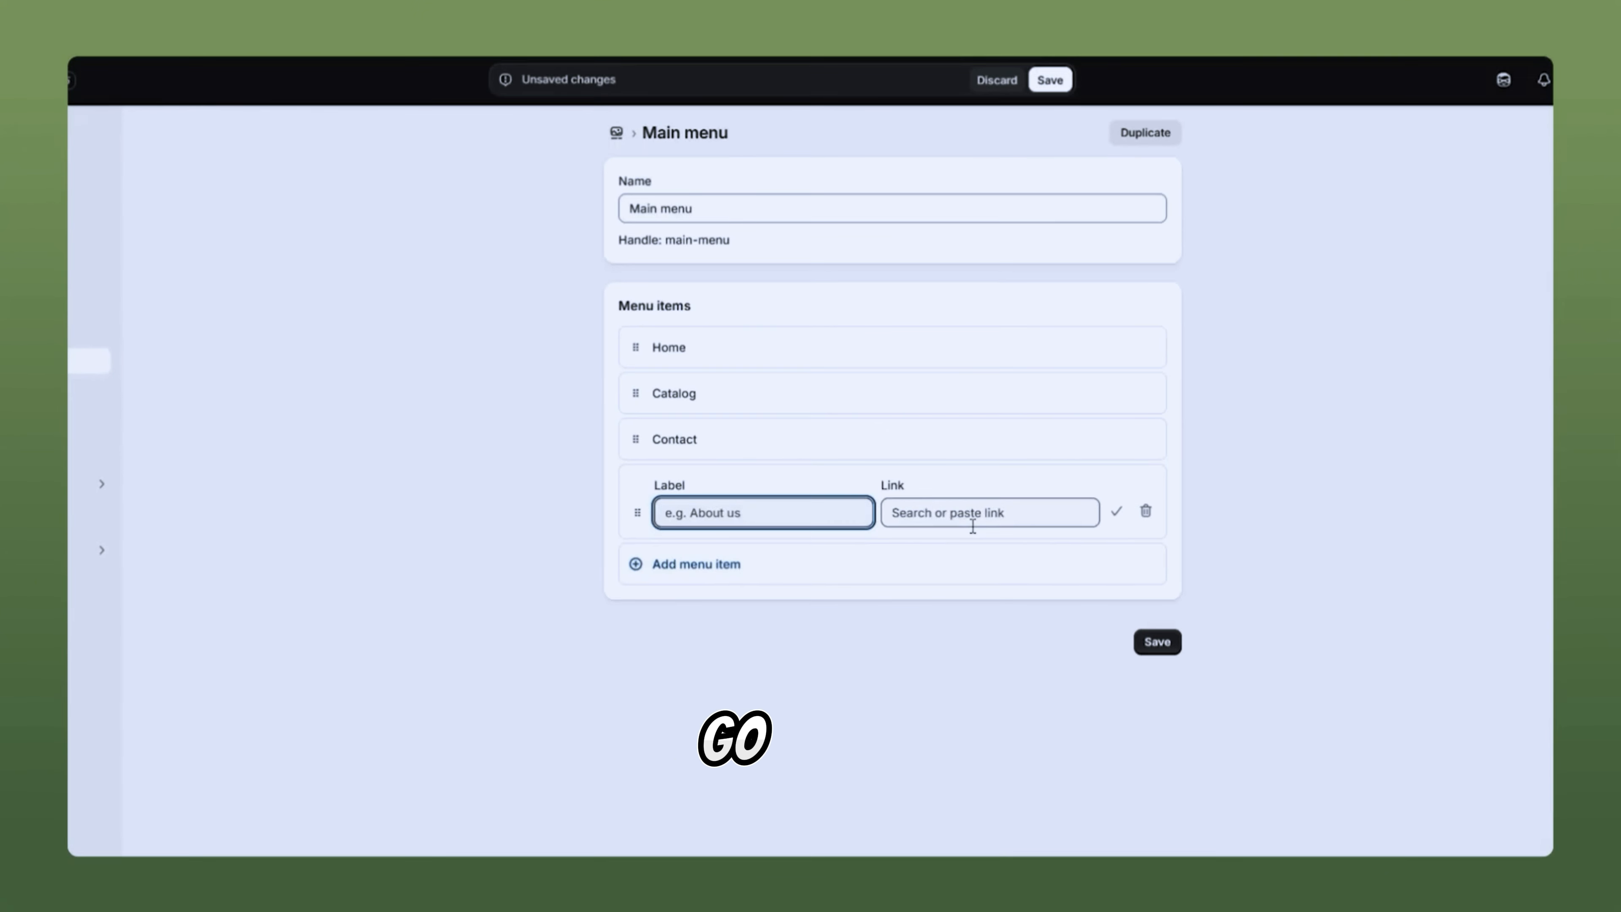
{"action": "left_click", "coordinate": [1044, 511]}
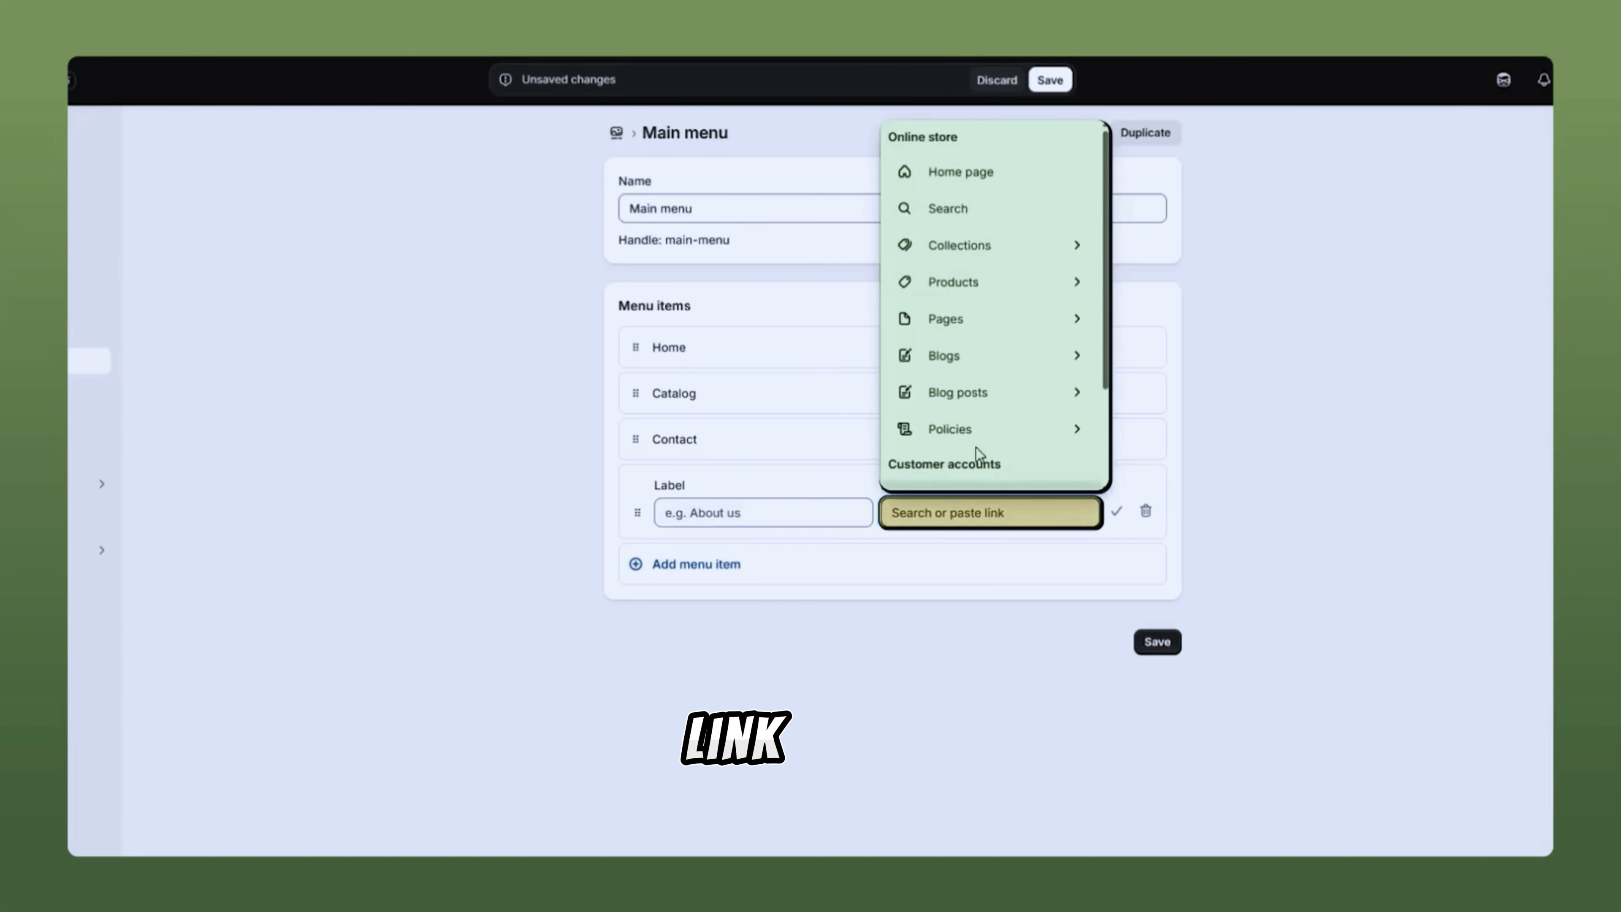
{"action": "left_click", "coordinate": [1026, 246]}
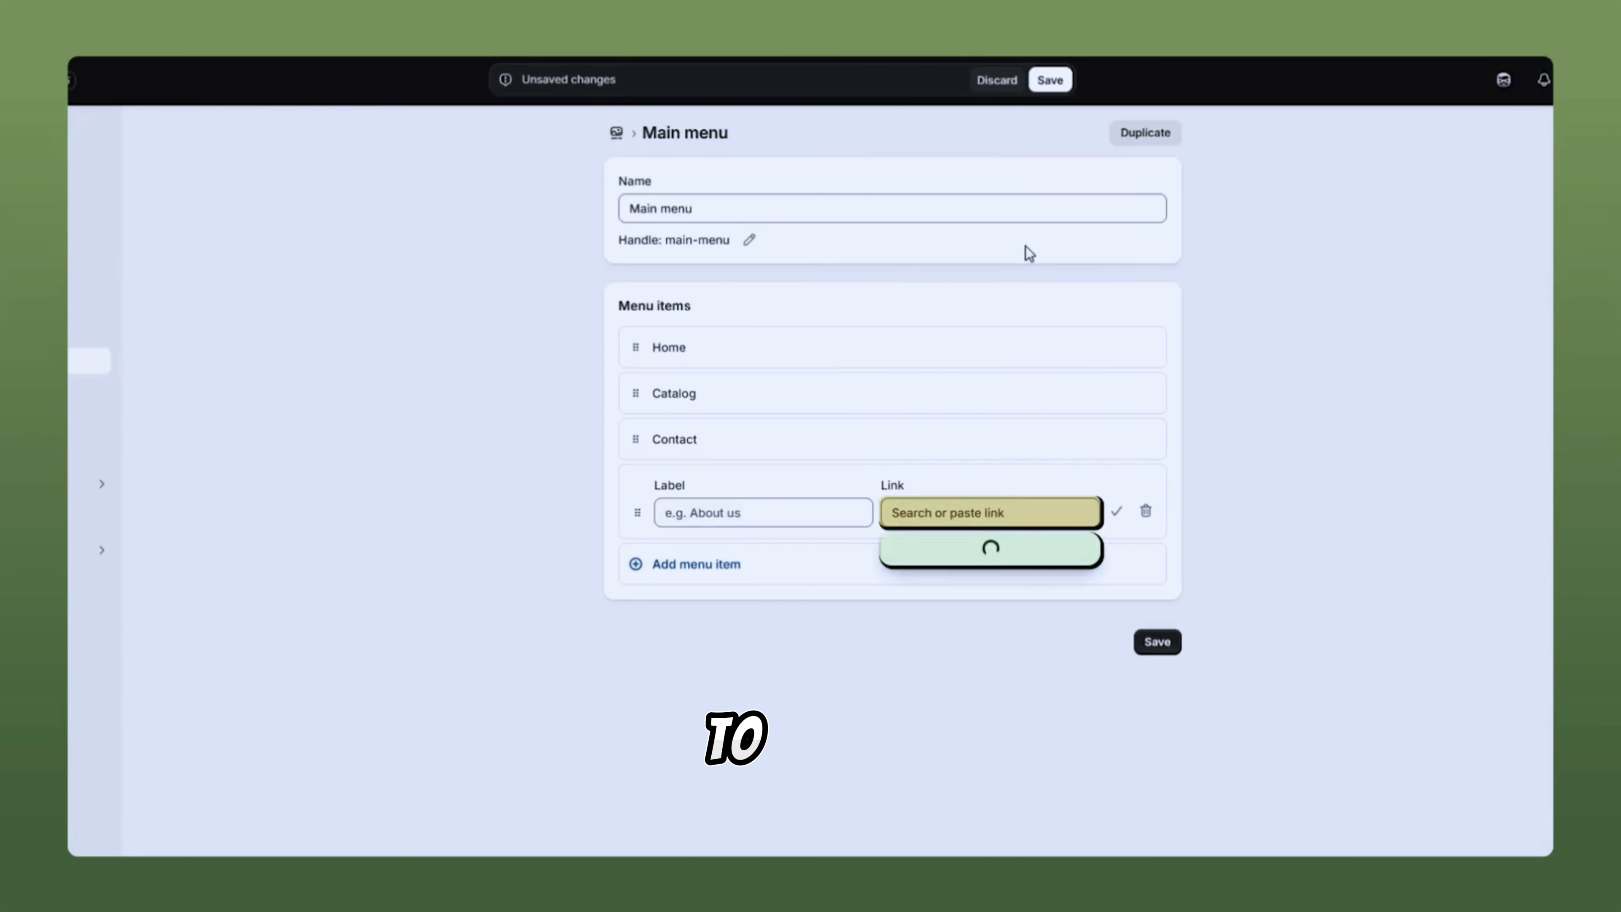
{"action": "left_click", "coordinate": [1012, 624]}
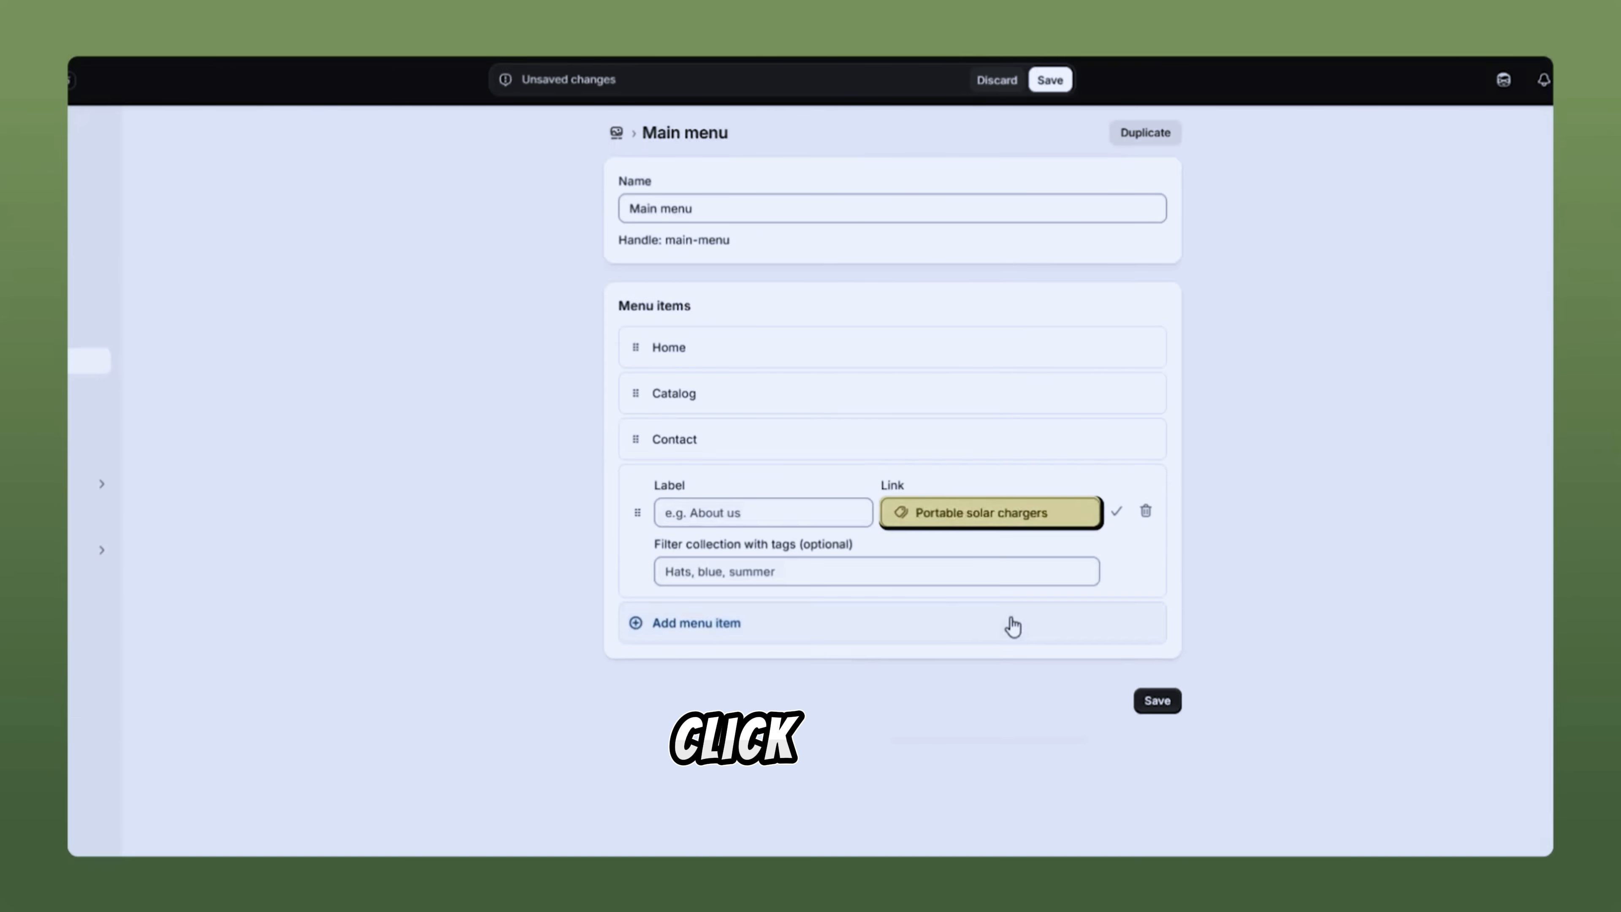
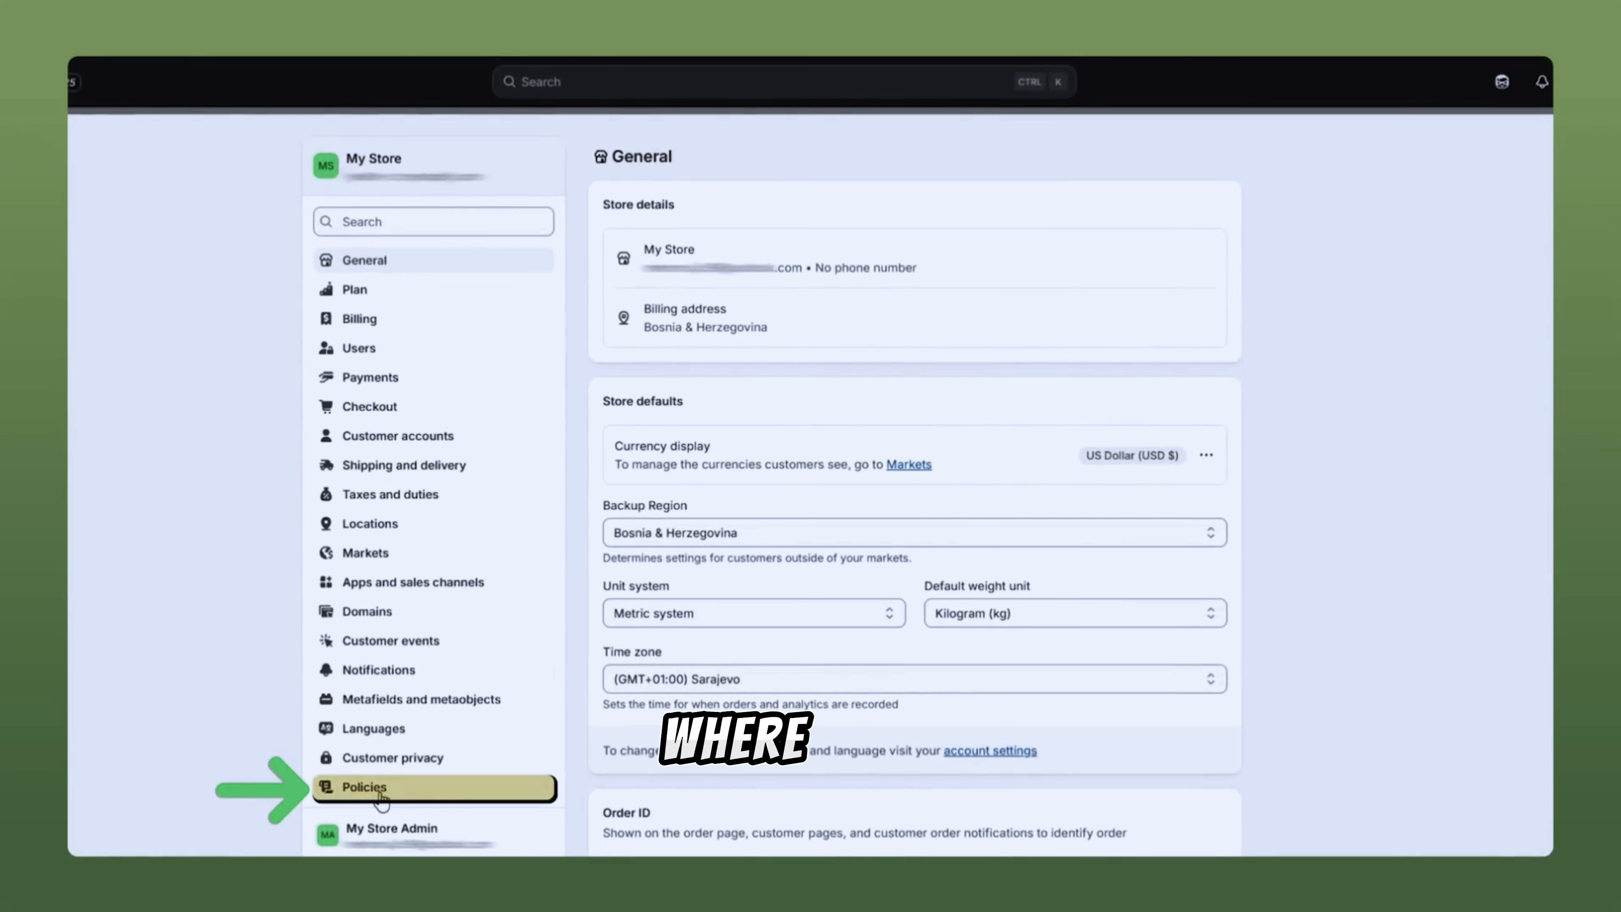
Step: Publish a Return and refund policy filled in from Shopify's template
{"action": "left_click", "coordinate": [382, 789]}
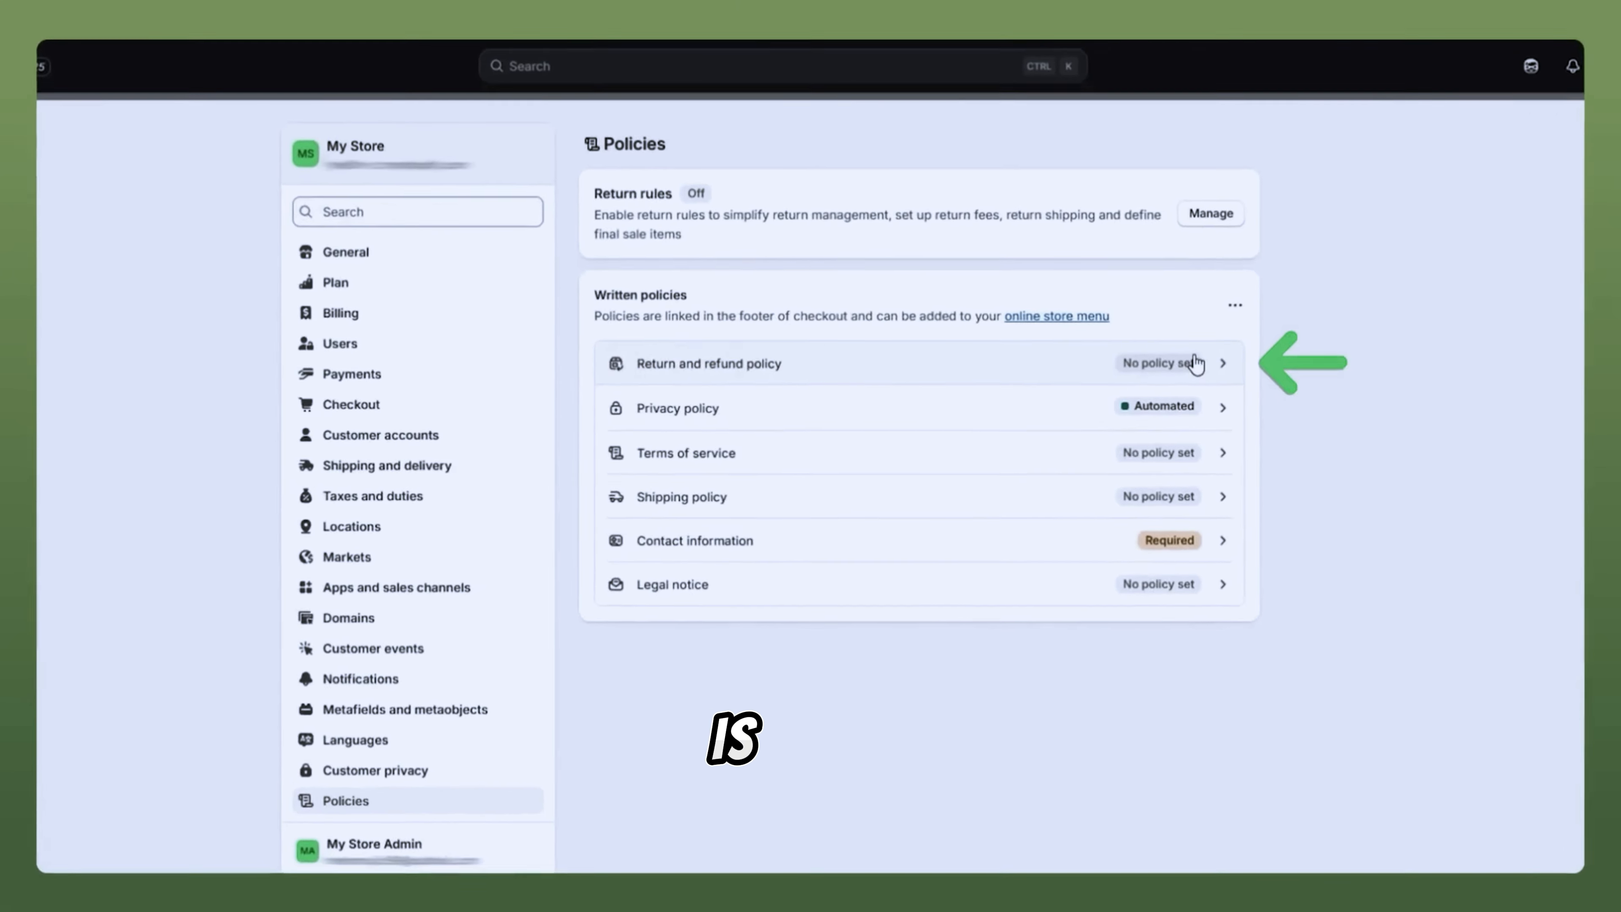
{"action": "left_click", "coordinate": [1196, 364]}
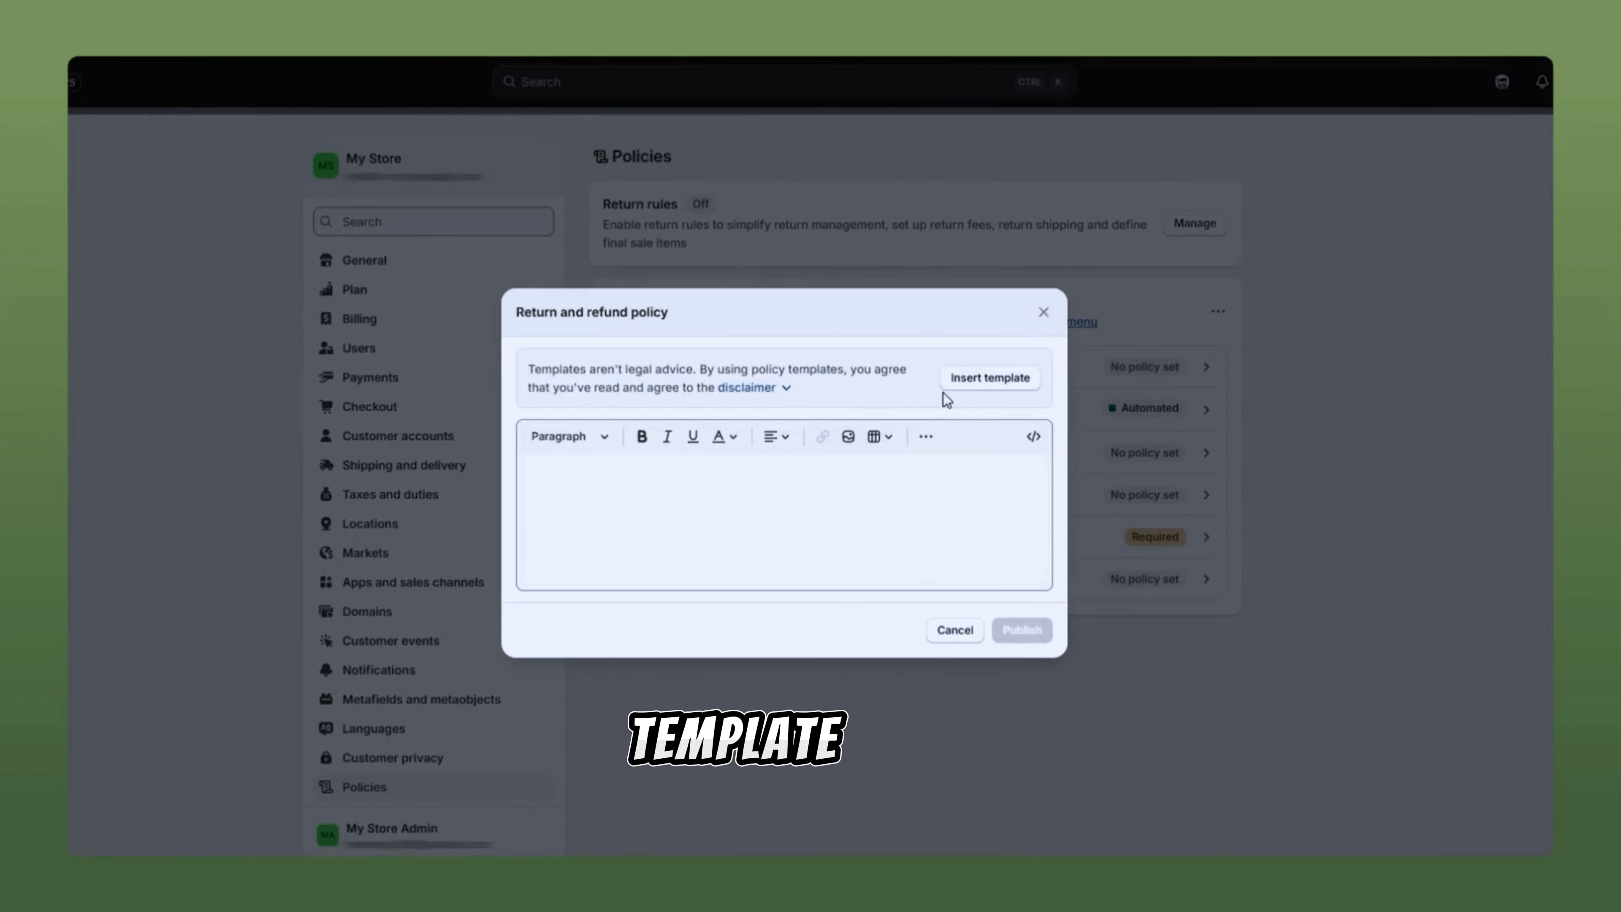
{"action": "left_click", "coordinate": [989, 378]}
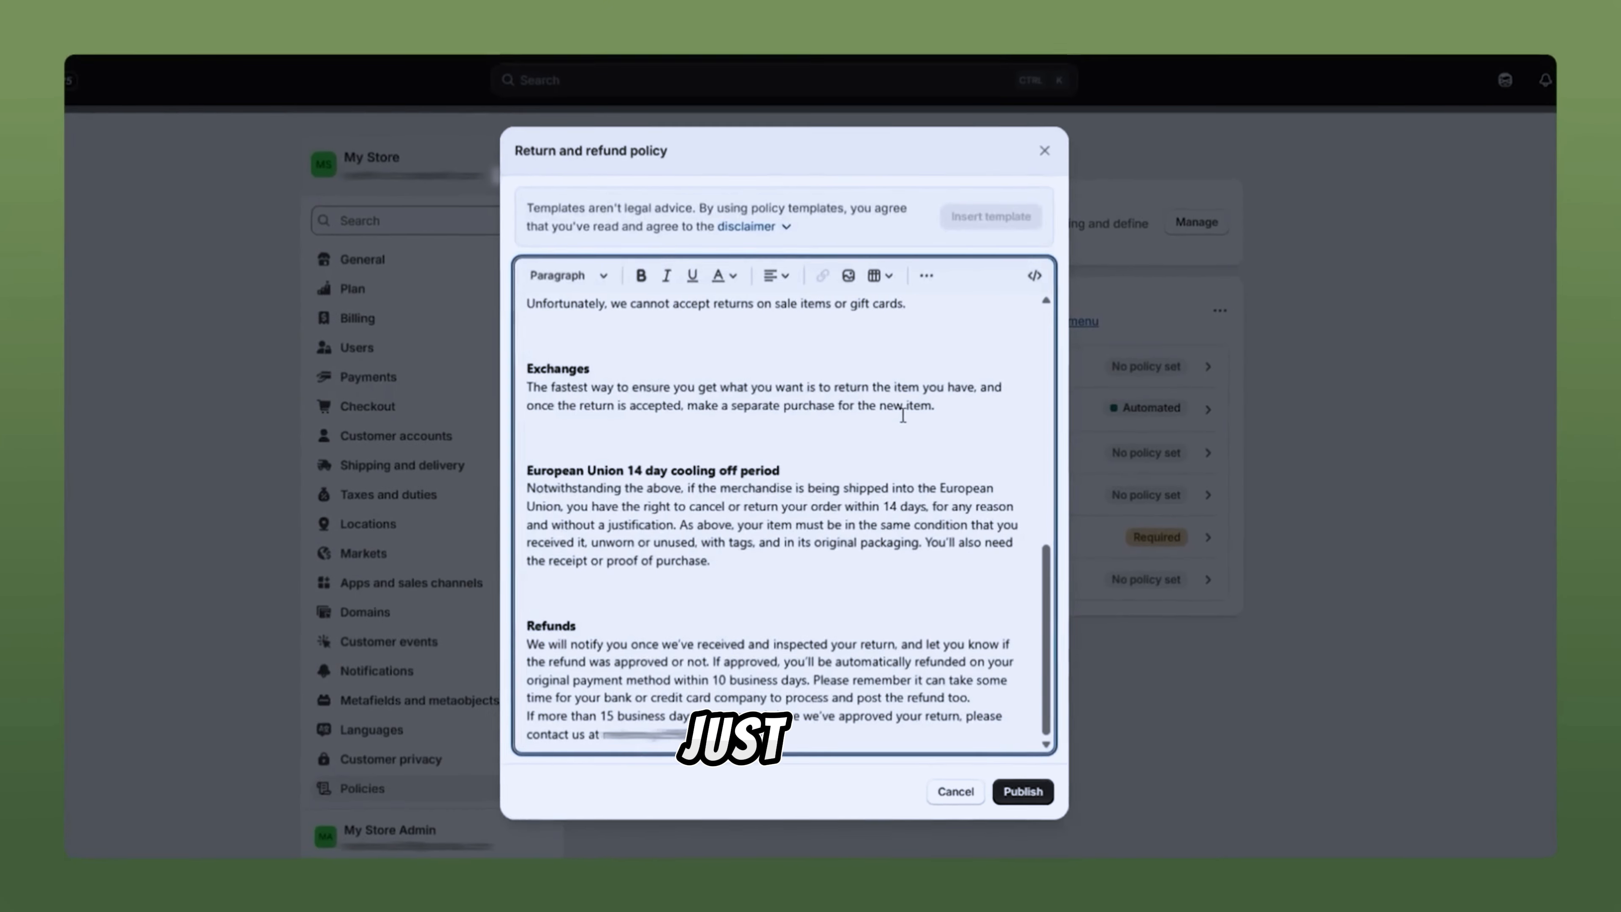
{"action": "key", "text": "ctrl+a"}
{"action": "scroll", "coordinate": [869, 730], "scroll_direction": "up", "scroll_amount": 2}
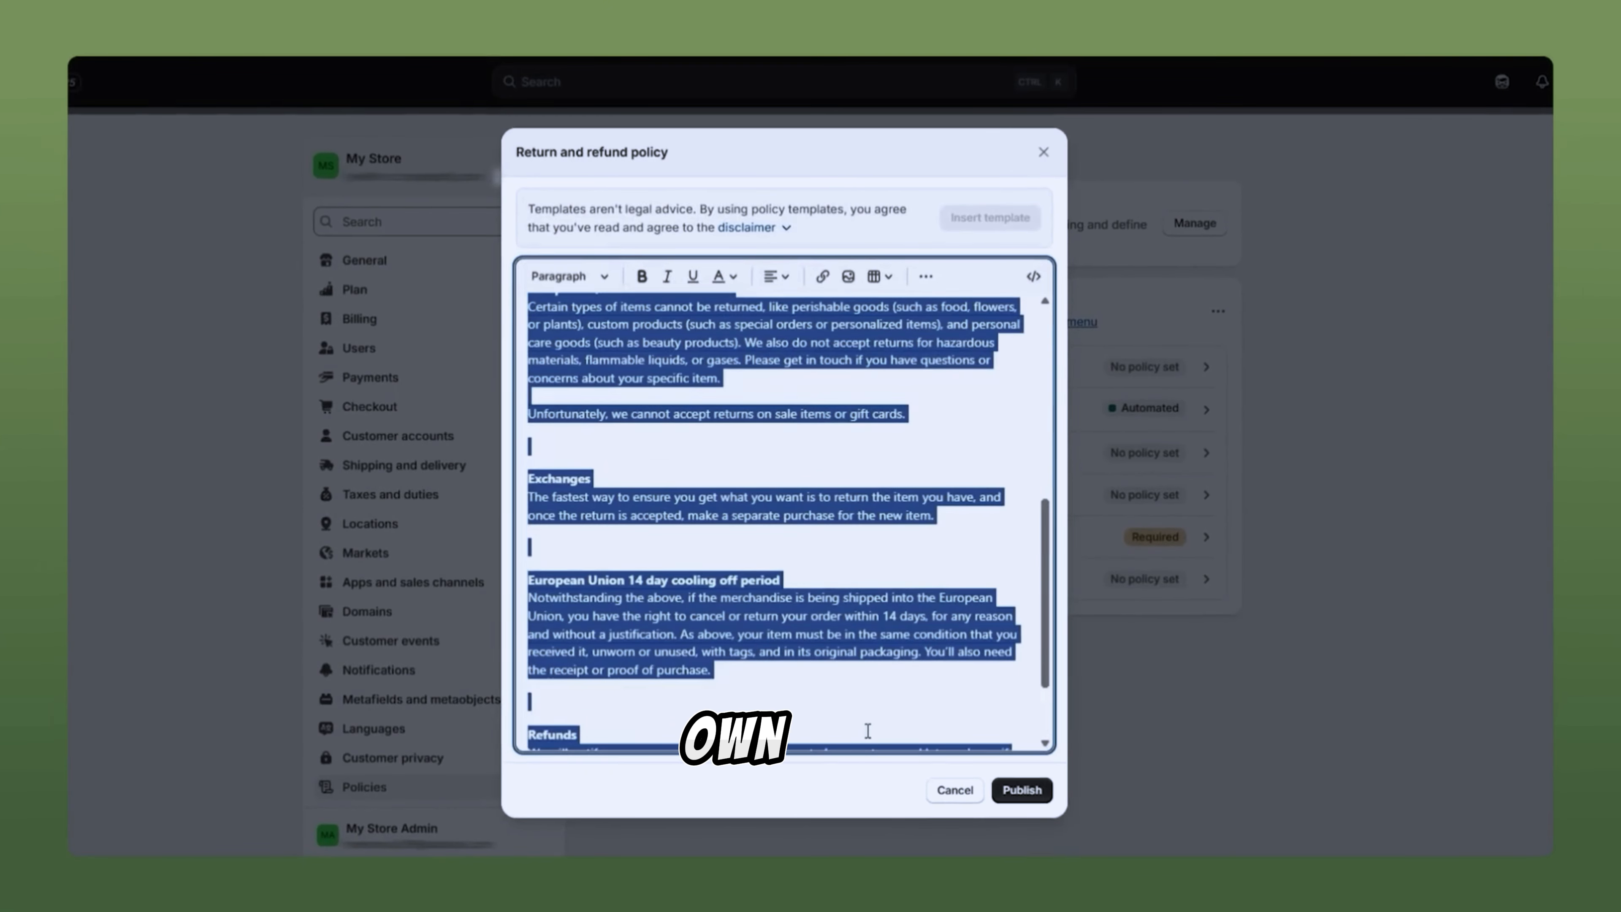
{"action": "left_click", "coordinate": [1015, 791]}
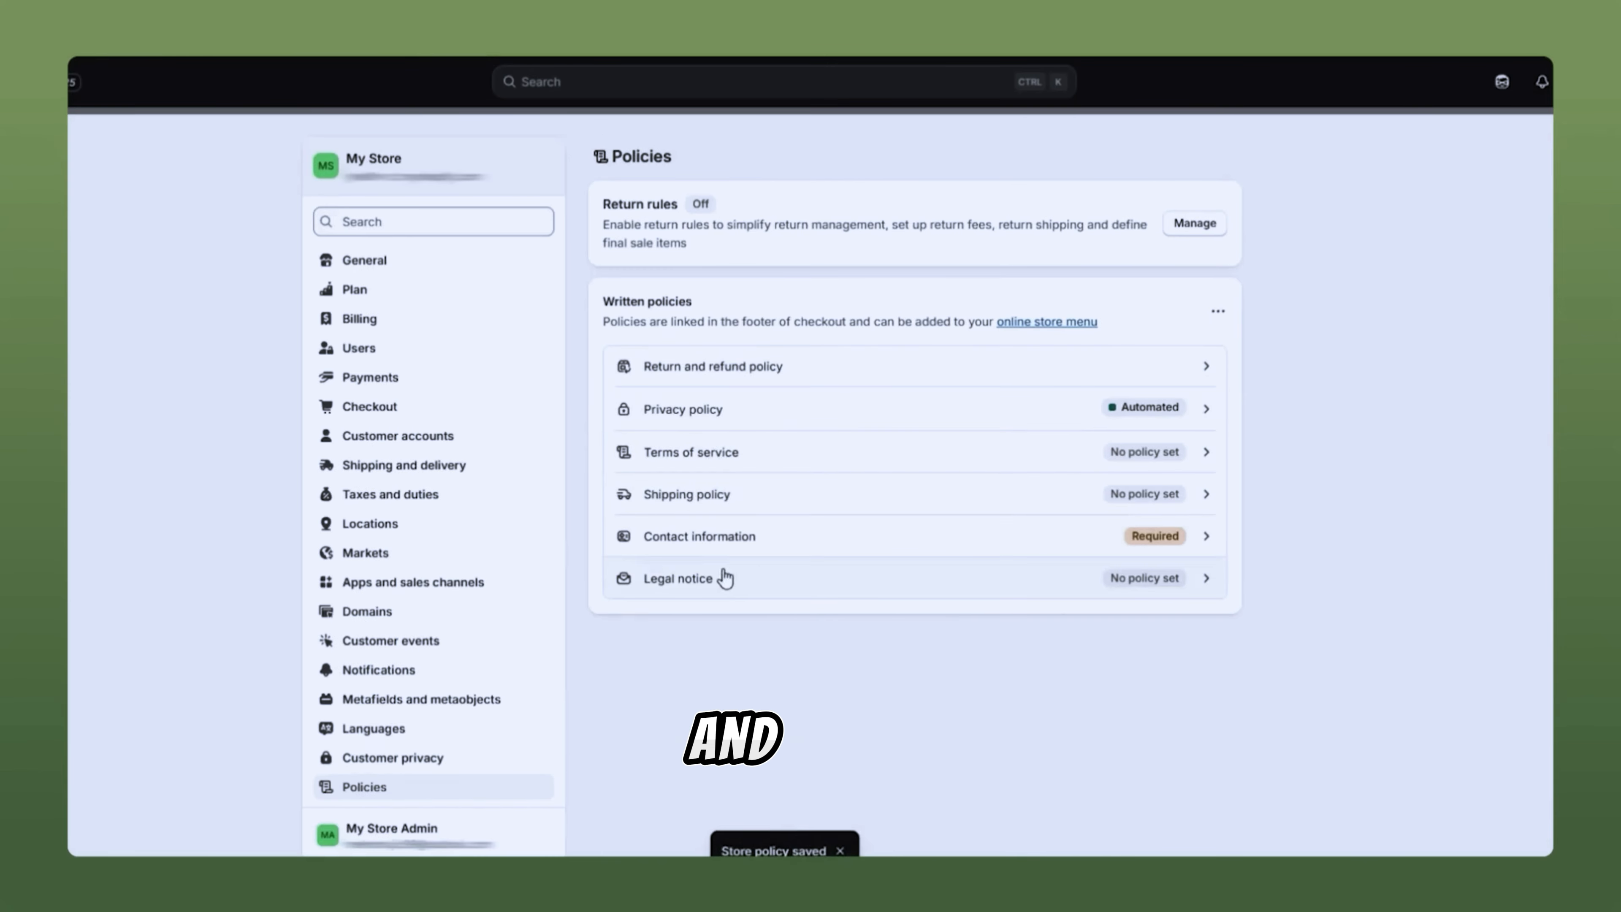
Step: Look over the Legal notice and Shipping policy, closing both without changes
{"action": "left_click", "coordinate": [762, 592]}
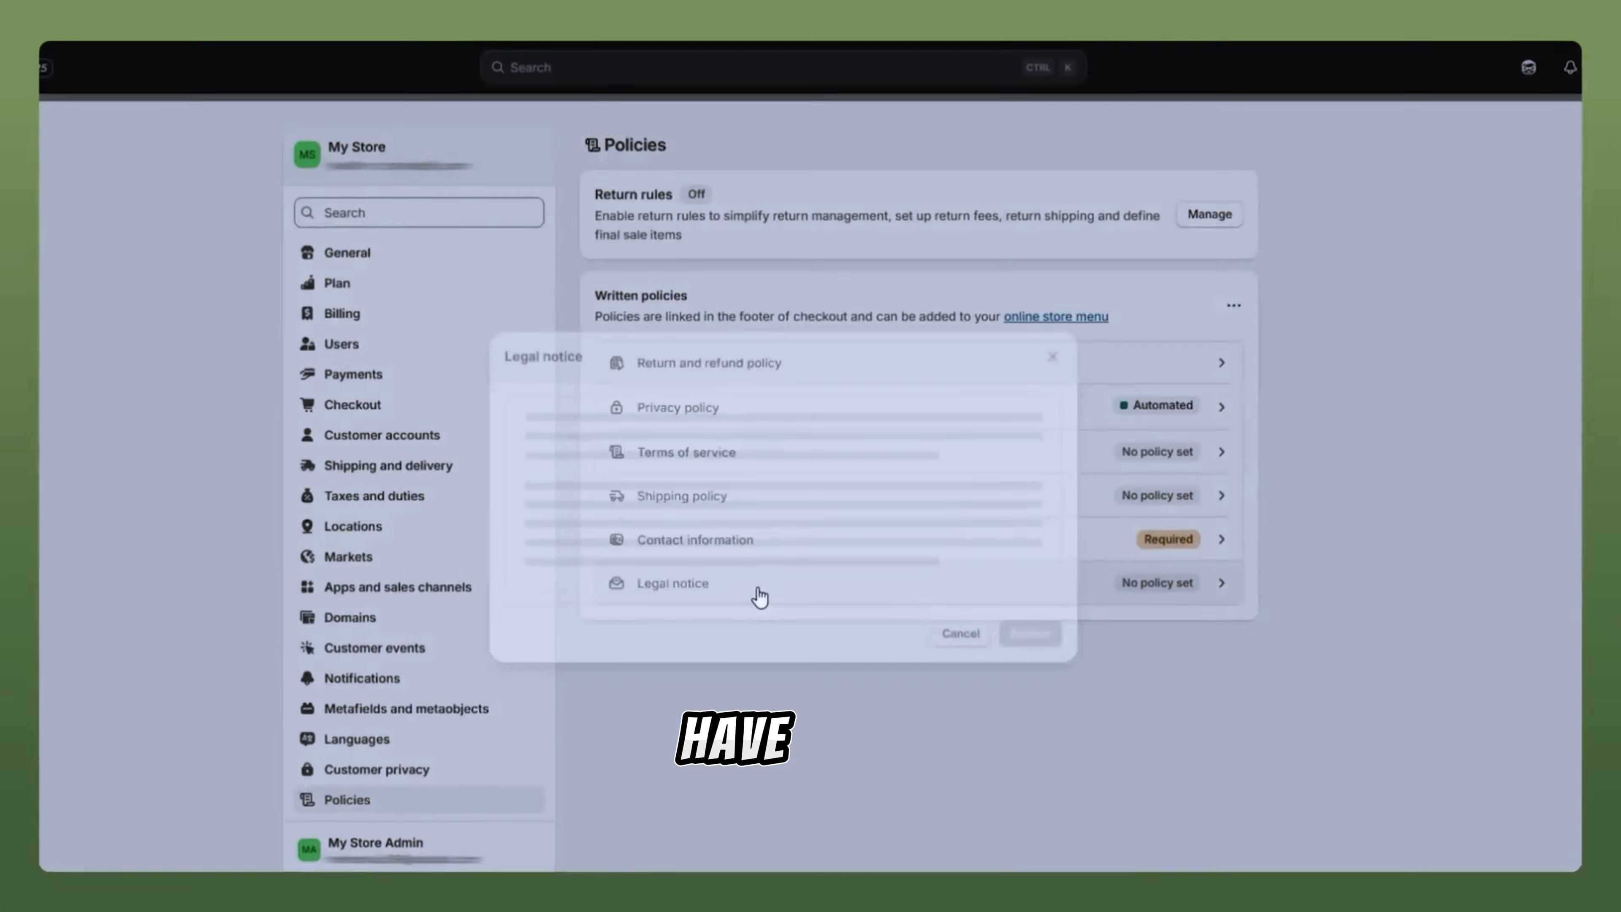
{"action": "left_click", "coordinate": [1043, 348]}
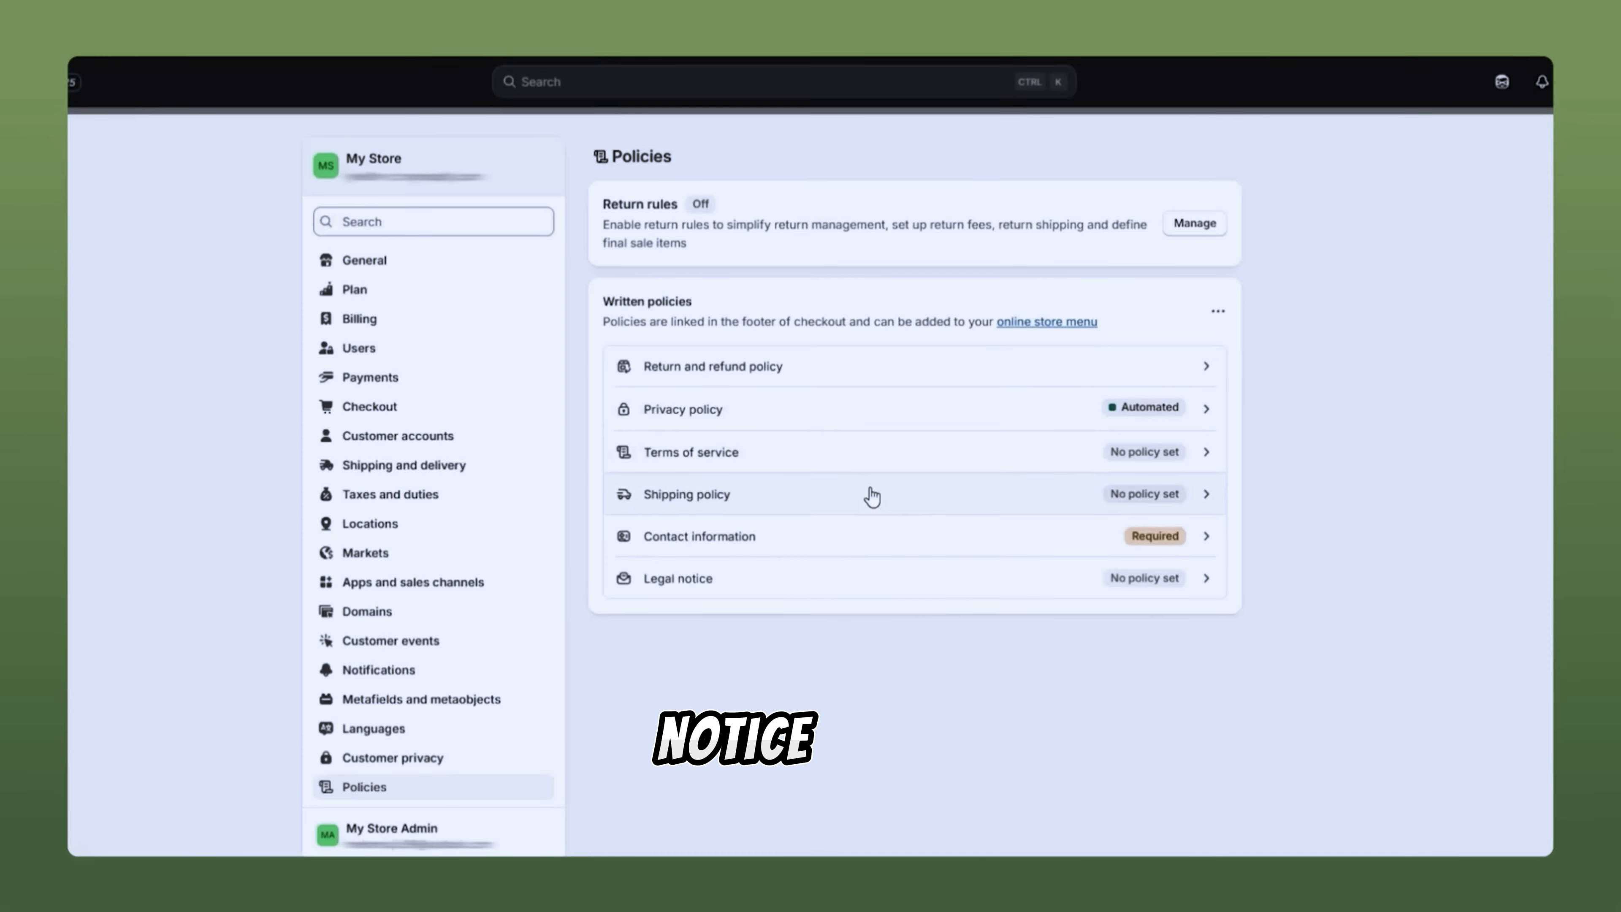
{"action": "left_click", "coordinate": [872, 496]}
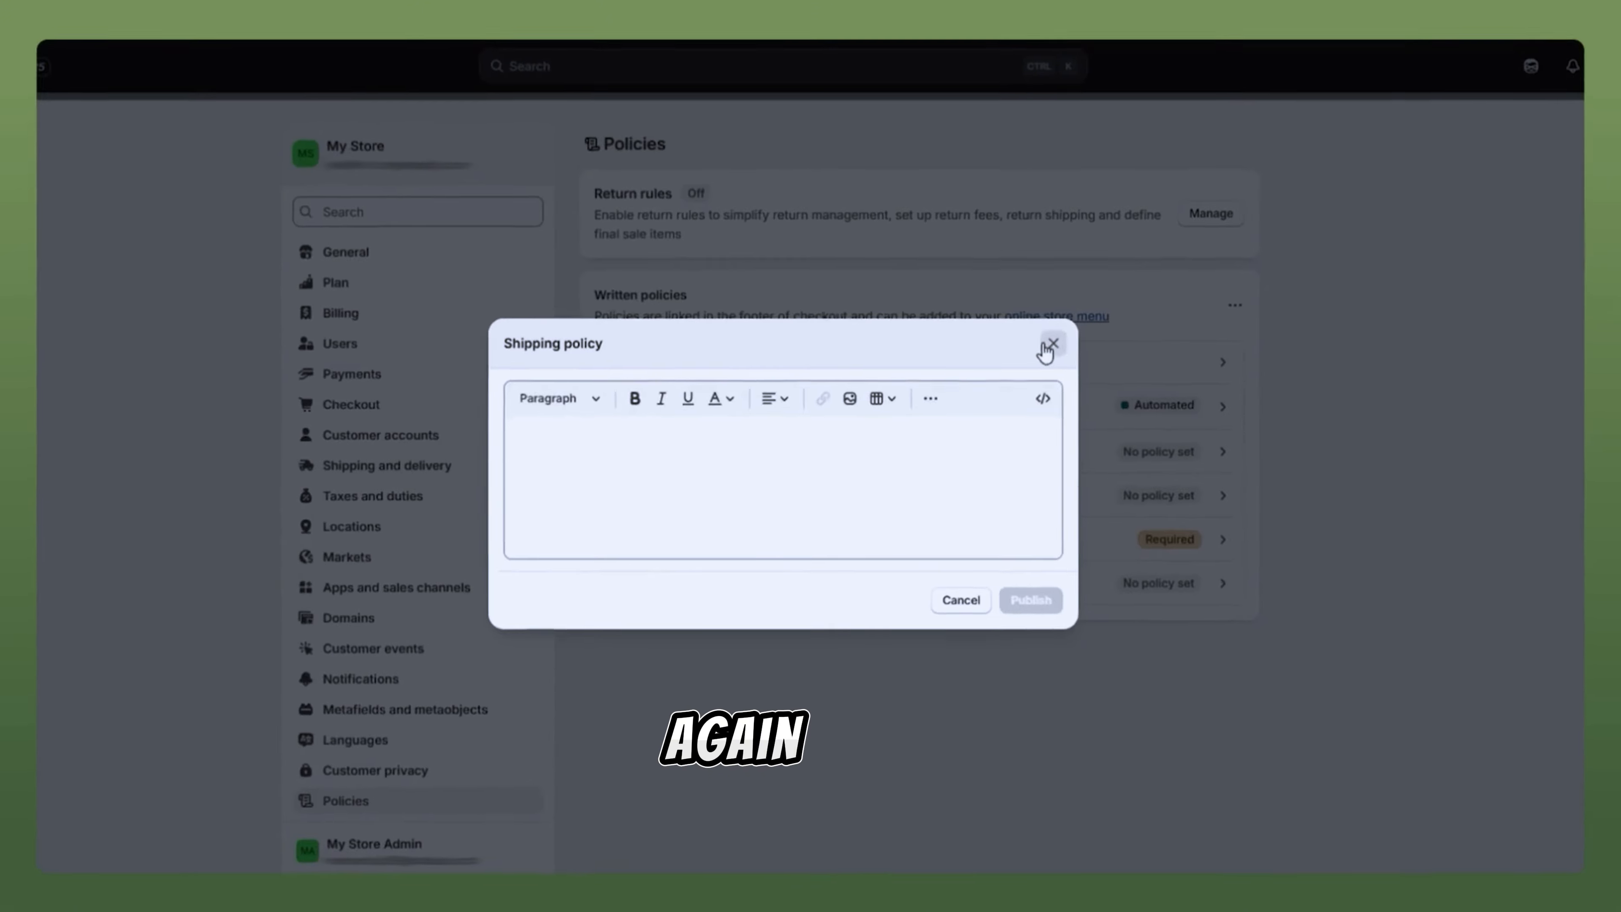
{"action": "left_click", "coordinate": [1043, 348]}
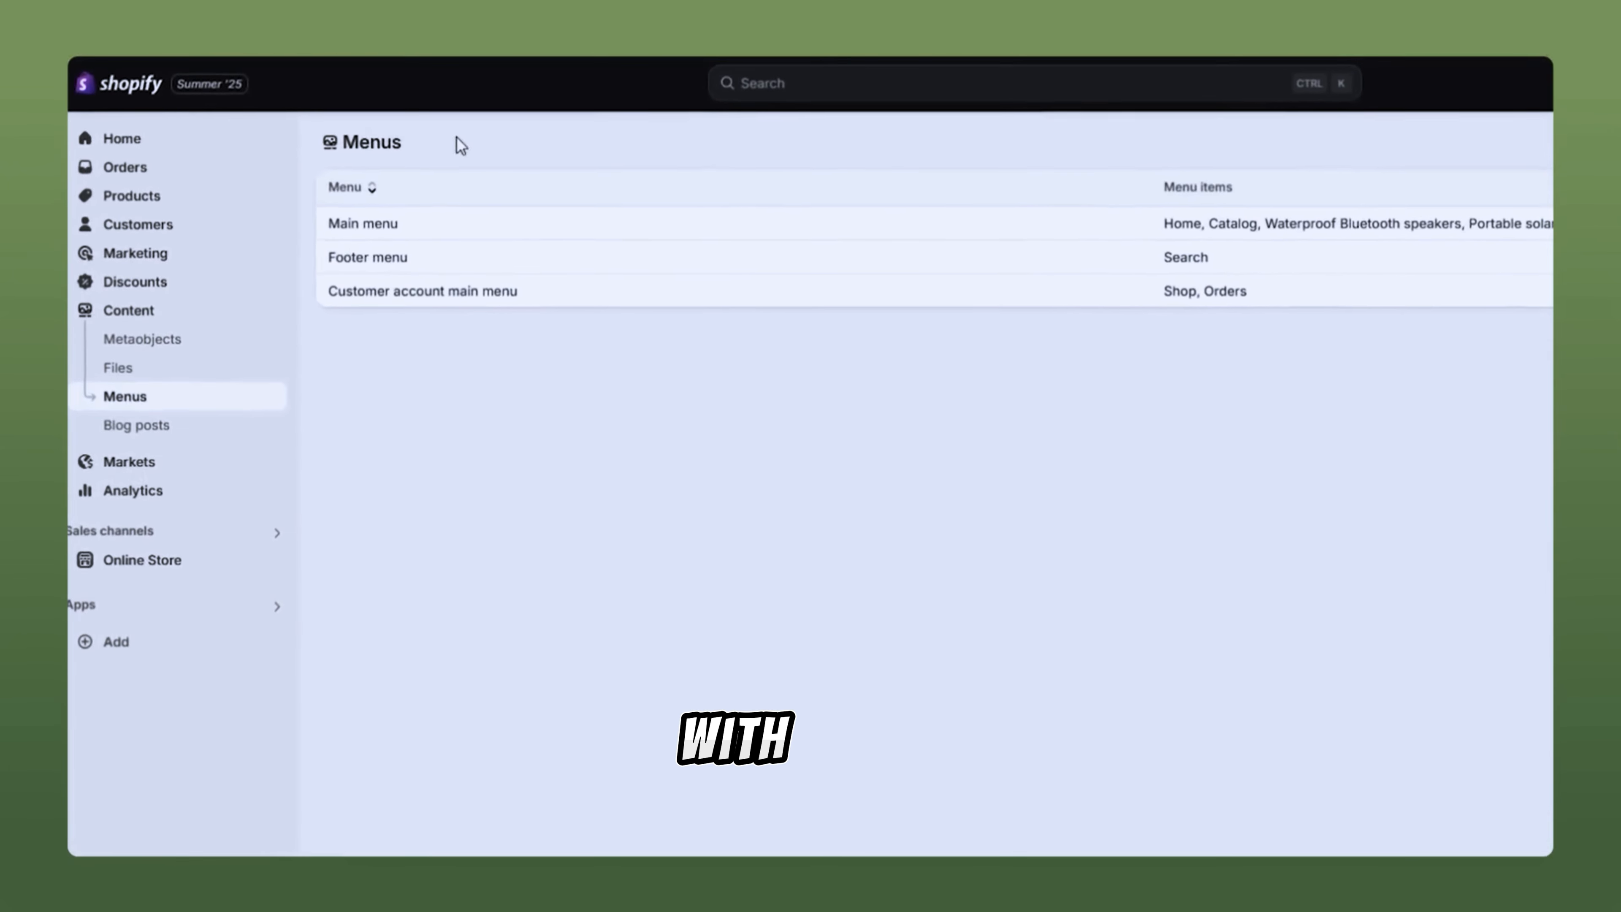
Step: Add a Footer menu item linking to the Contact Information policy page
{"action": "left_click", "coordinate": [382, 257]}
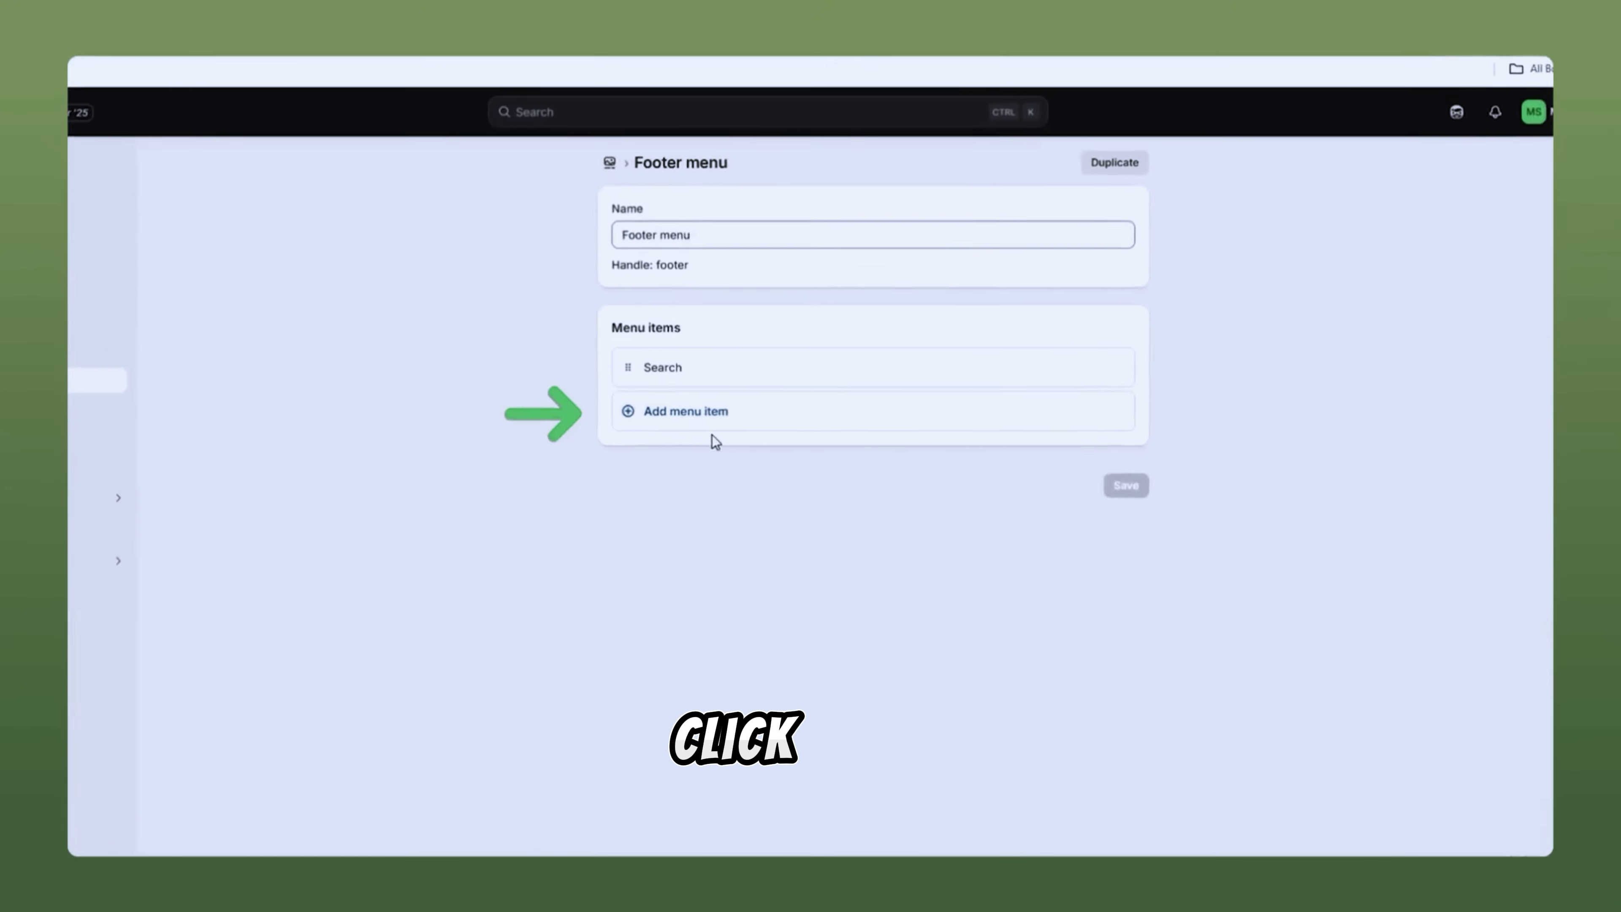
{"action": "left_click", "coordinate": [755, 440]}
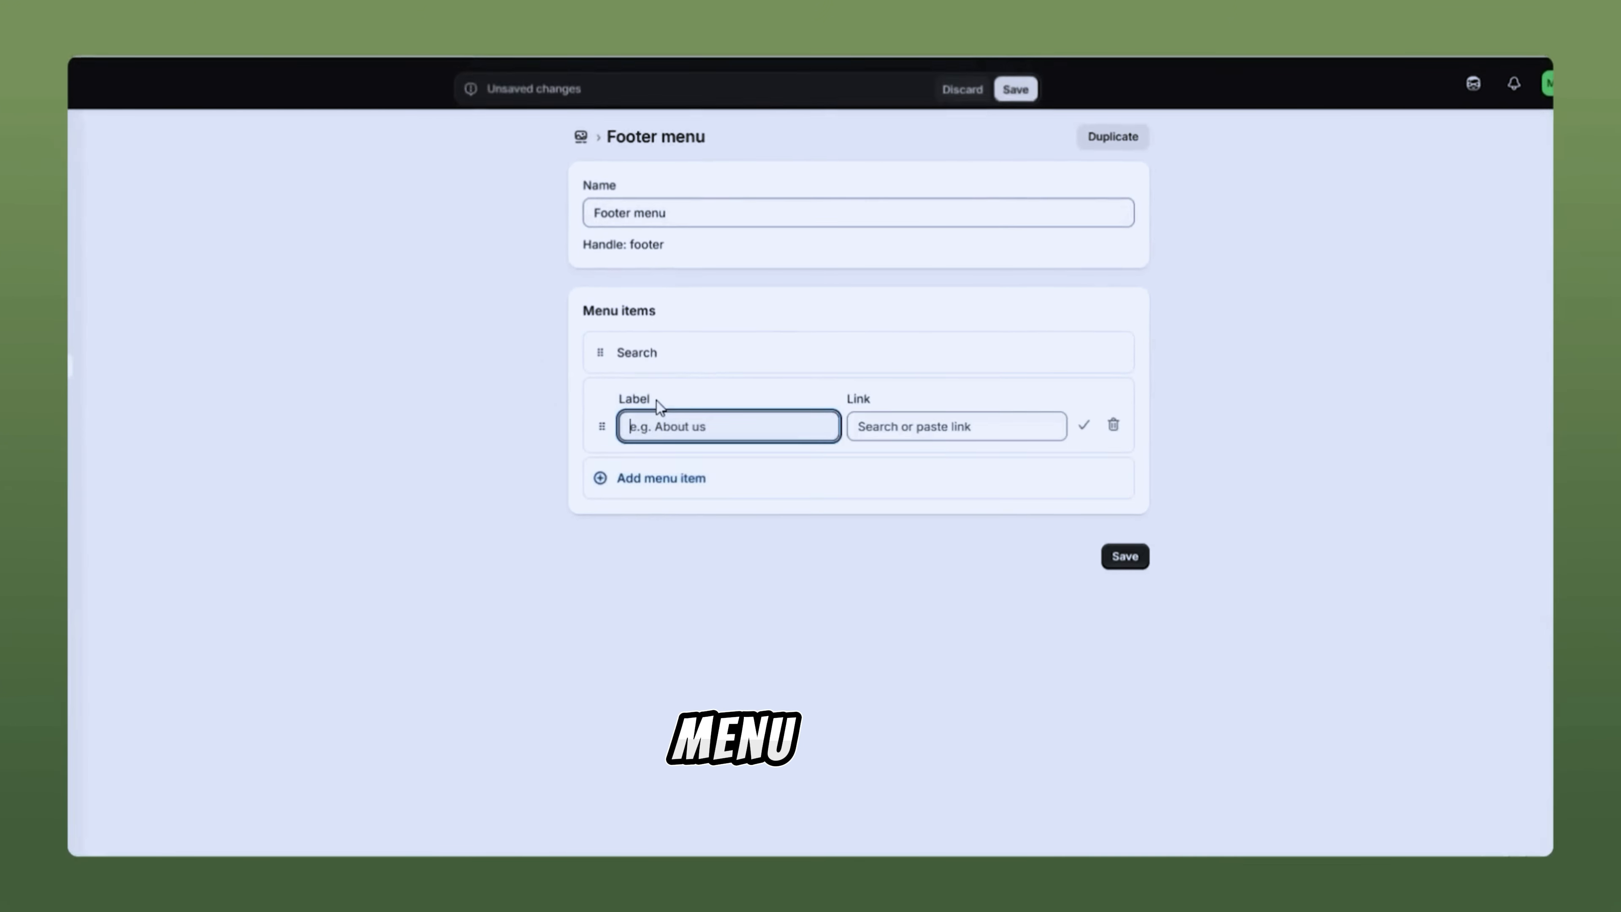
{"action": "left_click", "coordinate": [941, 426]}
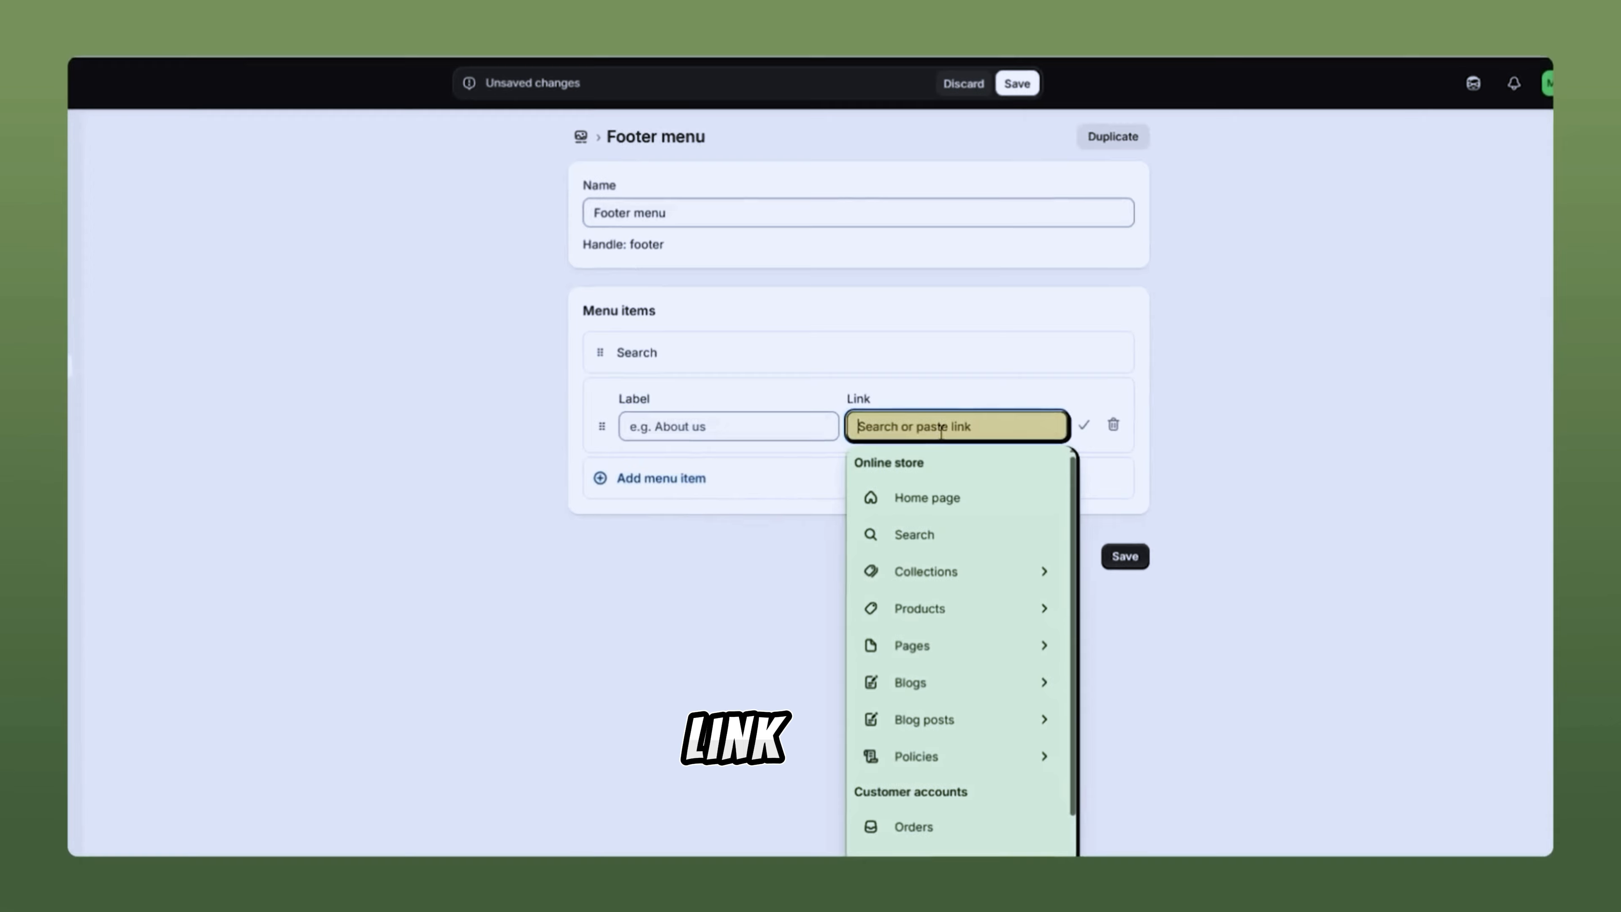
{"action": "left_click", "coordinate": [968, 760]}
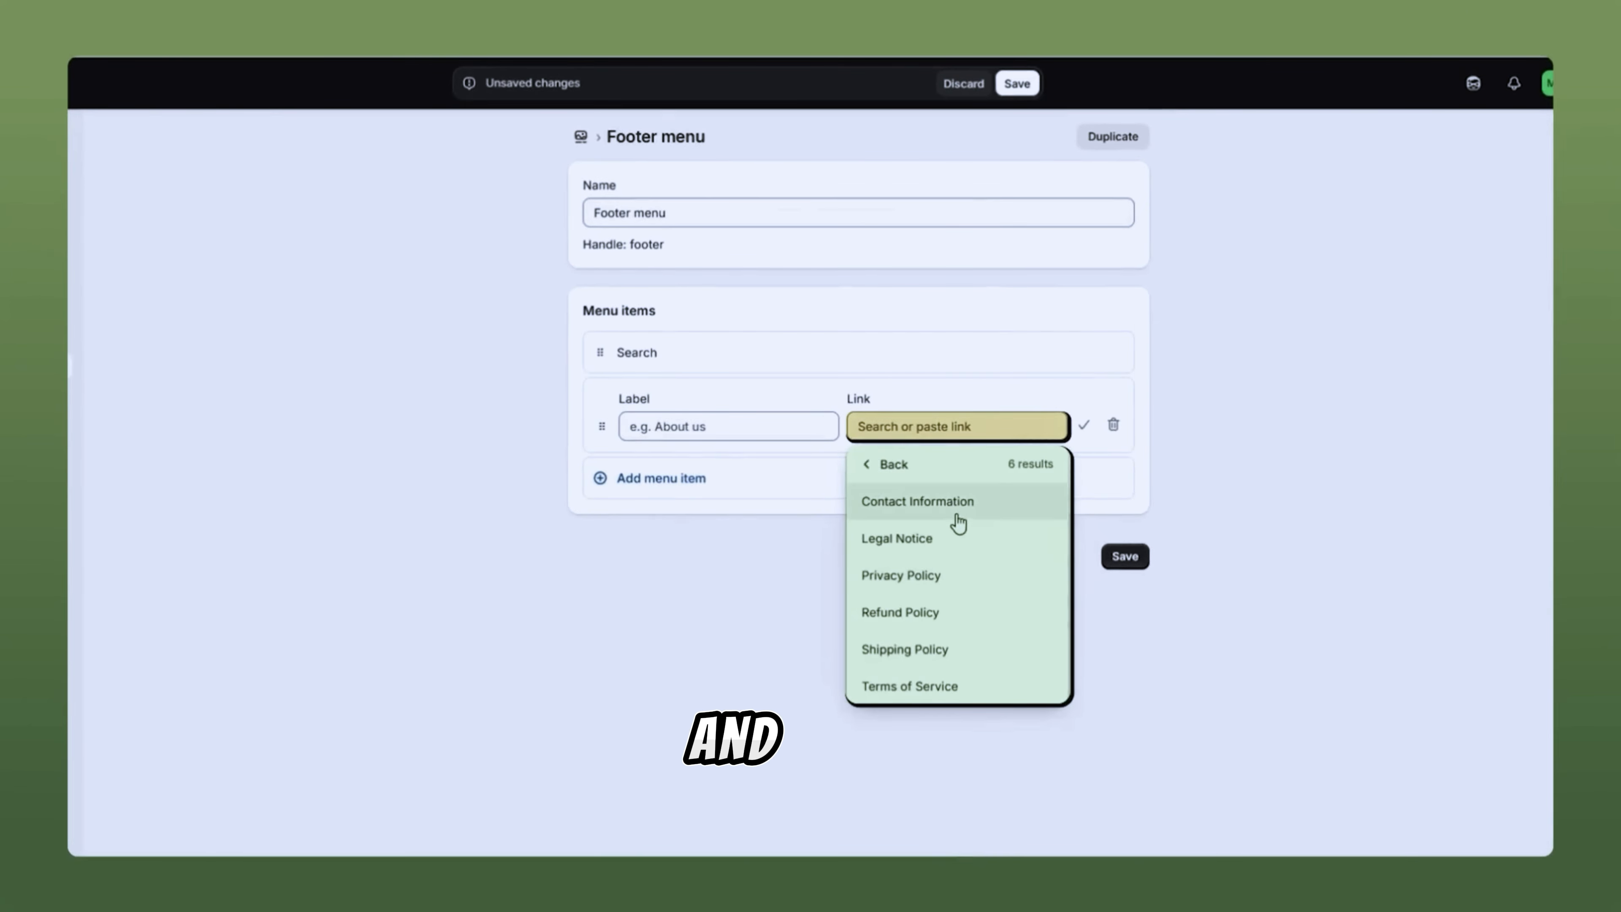
{"action": "left_click", "coordinate": [958, 508]}
{"action": "left_click", "coordinate": [926, 488]}
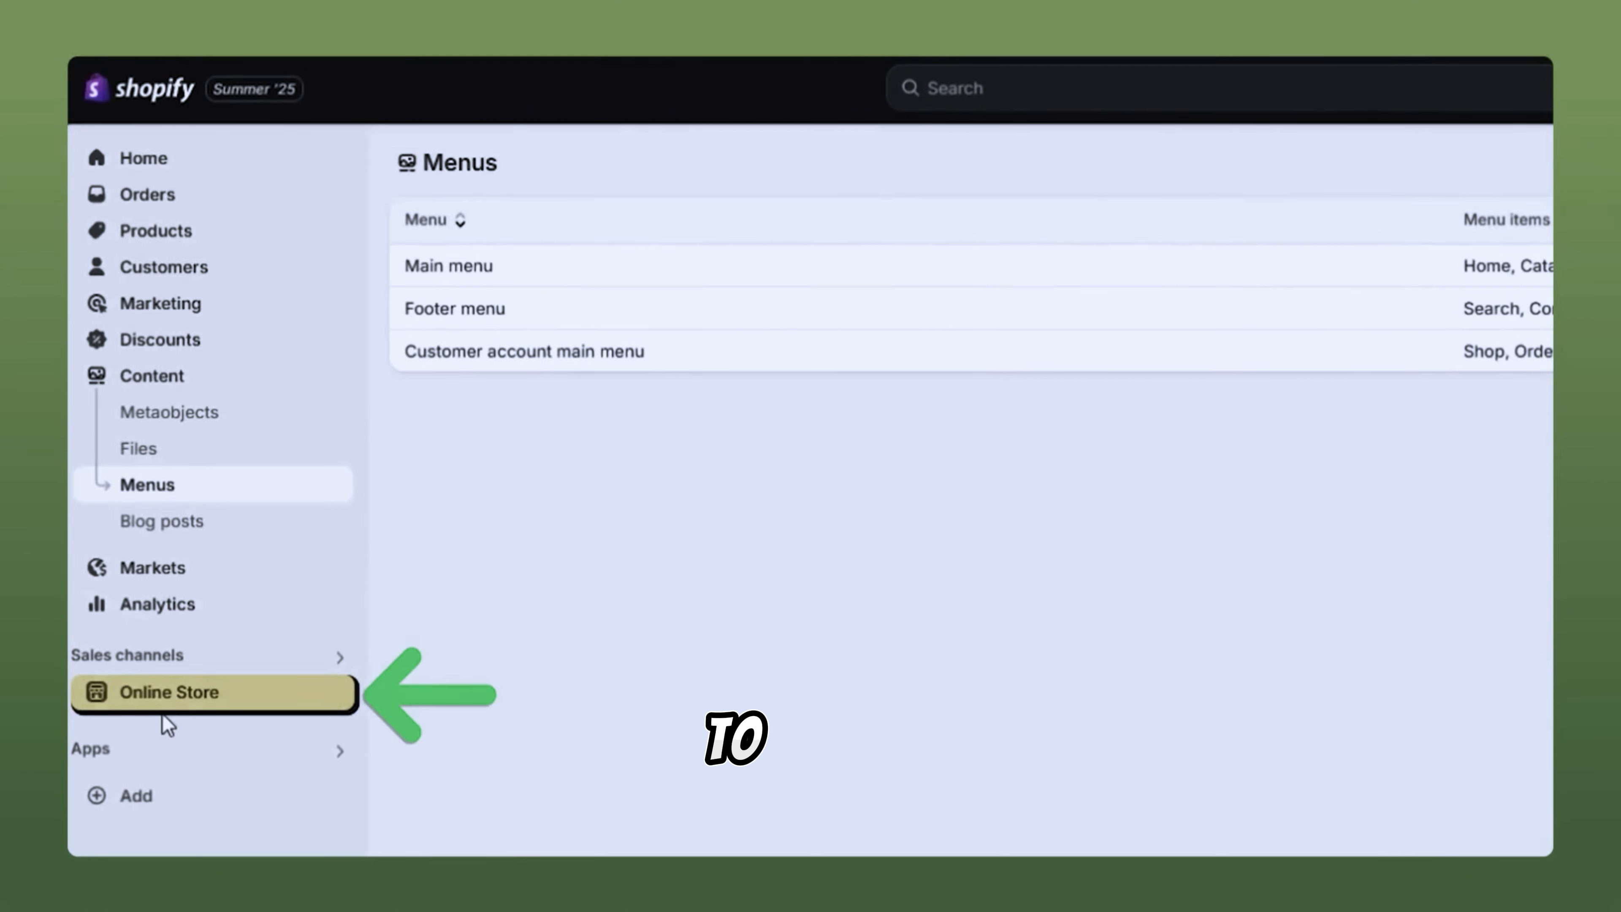
Step: From the Online Store Themes page, open the Theme Store's theme catalogue
{"action": "left_click", "coordinate": [152, 703]}
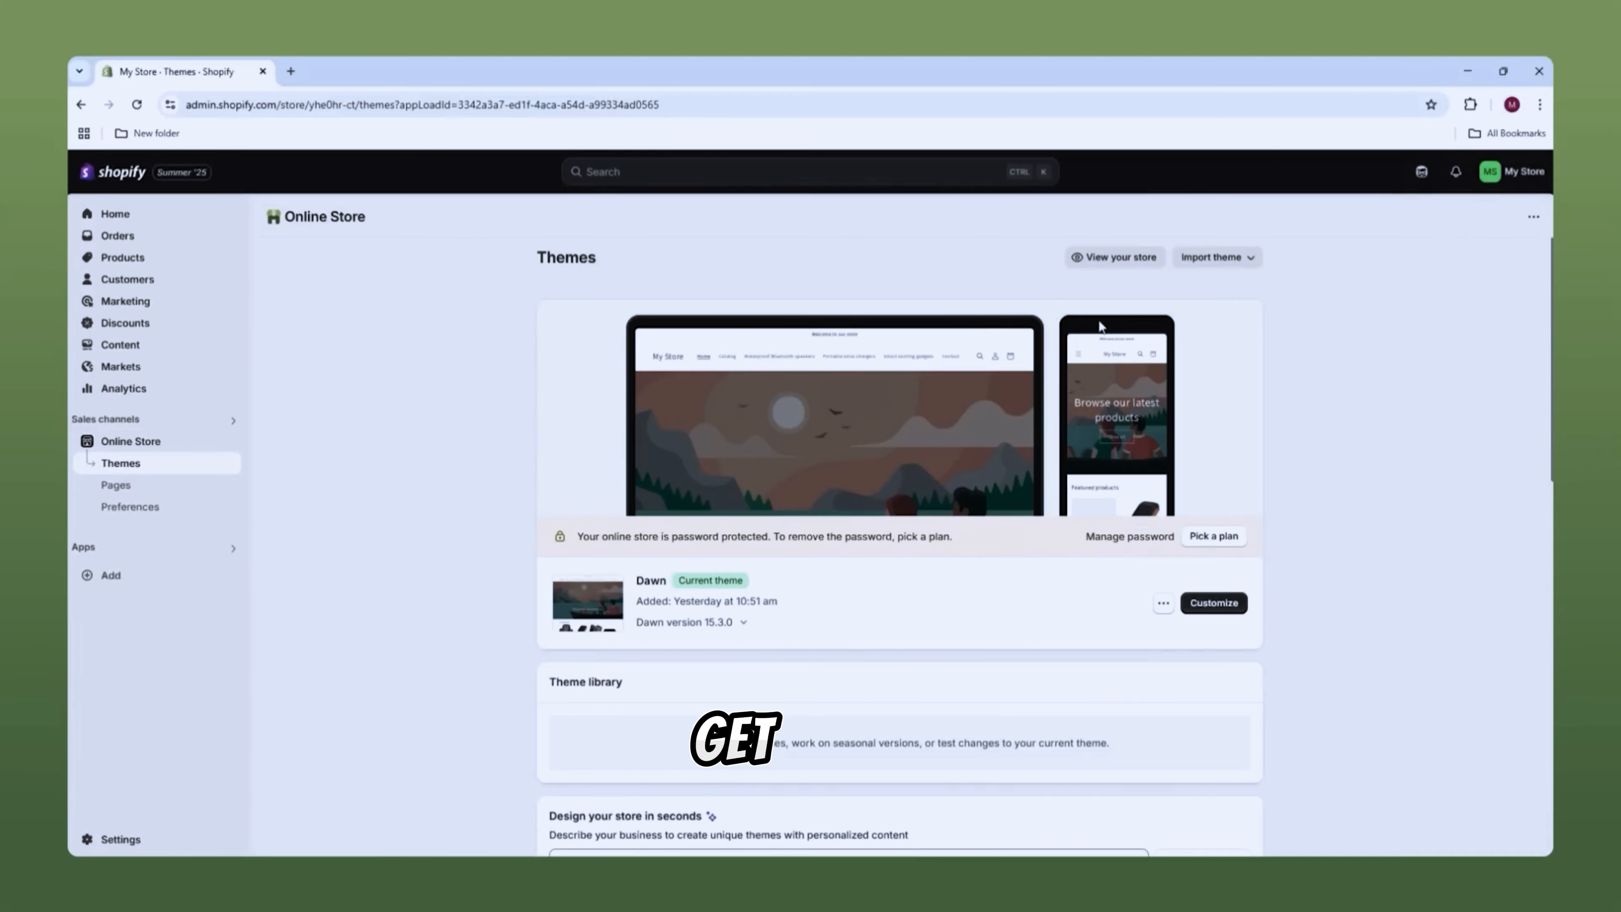
{"action": "scroll", "coordinate": [1098, 319], "scroll_direction": "down", "scroll_amount": 10}
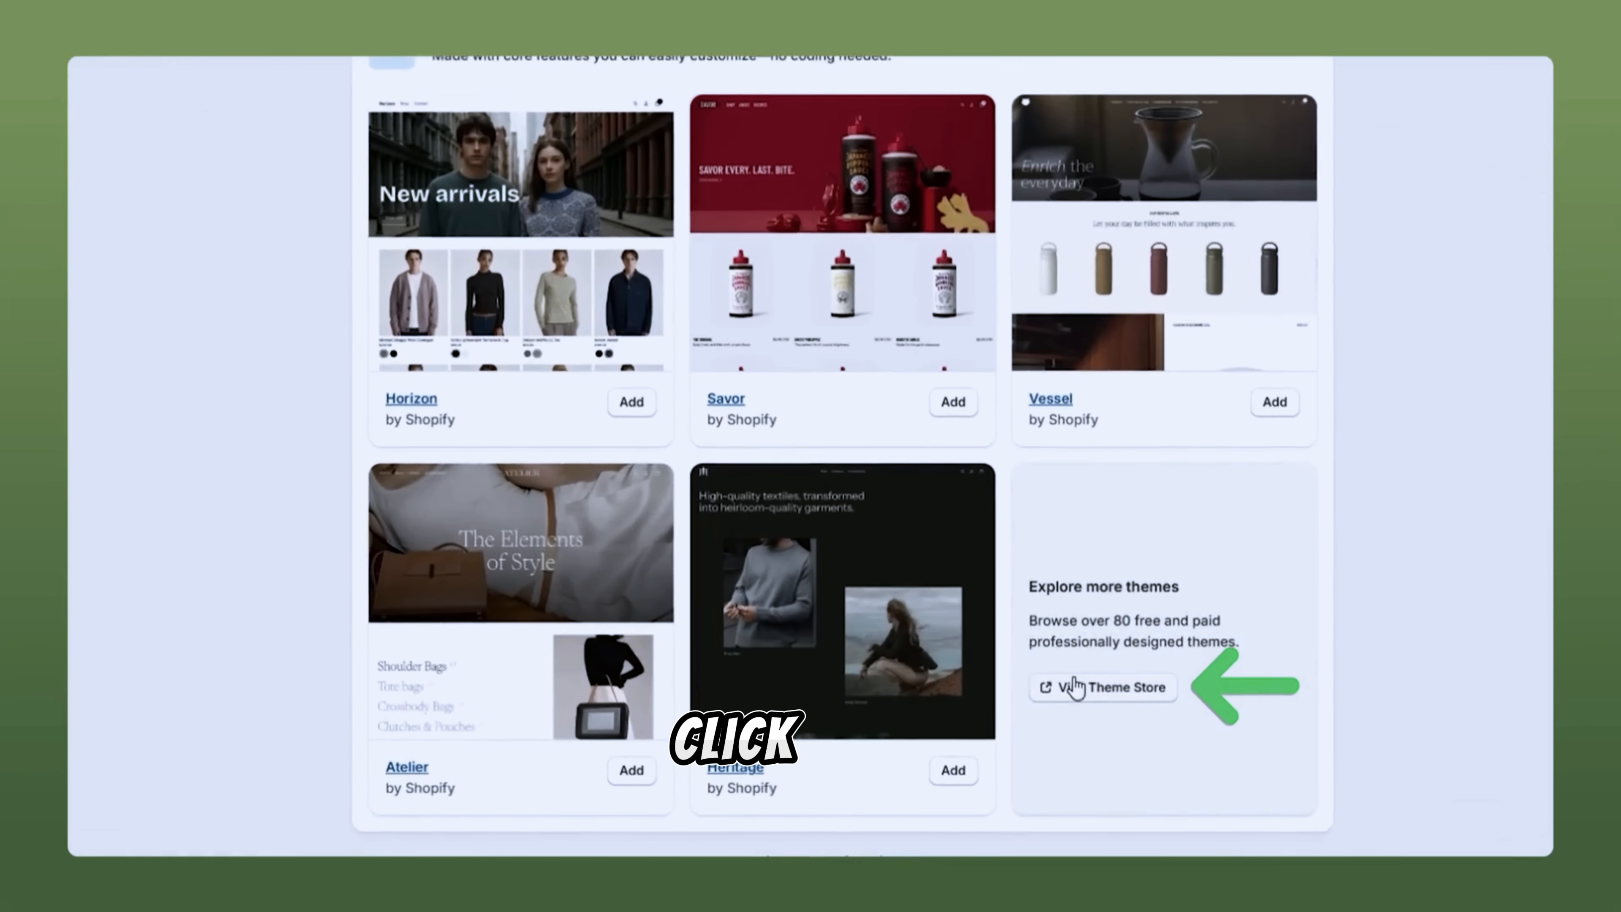
{"action": "left_click", "coordinate": [1065, 697]}
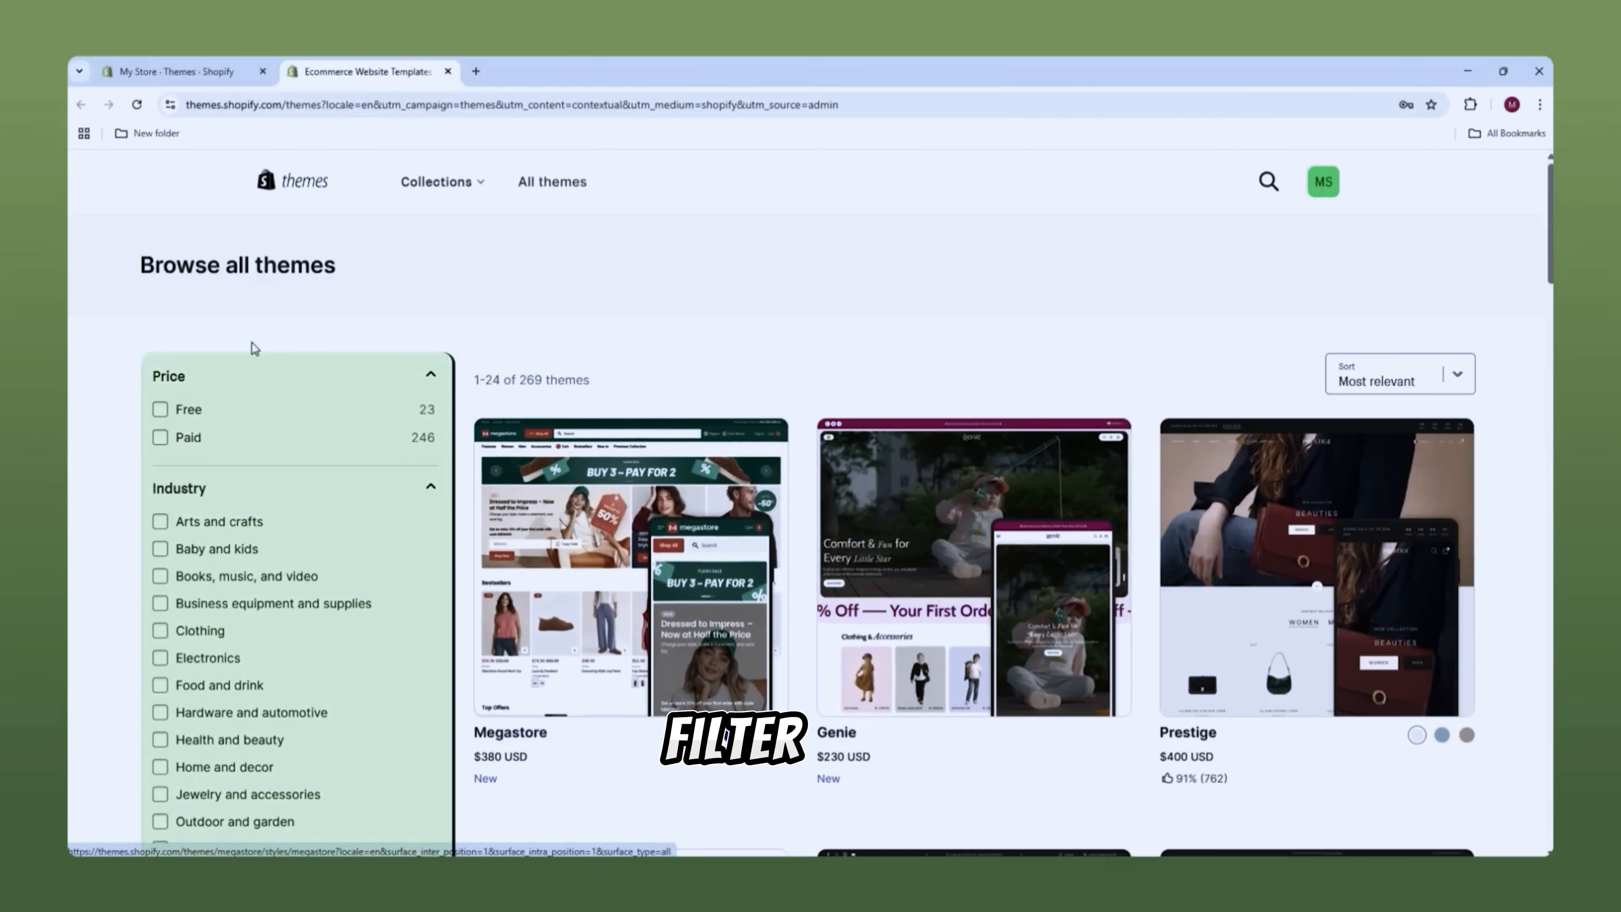
Step: Filter the Theme Store to free themes and open the Sense theme's details
{"action": "scroll", "coordinate": [115, 330], "scroll_direction": "down", "scroll_amount": 1}
{"action": "scroll", "coordinate": [198, 412], "scroll_direction": "down", "scroll_amount": 3}
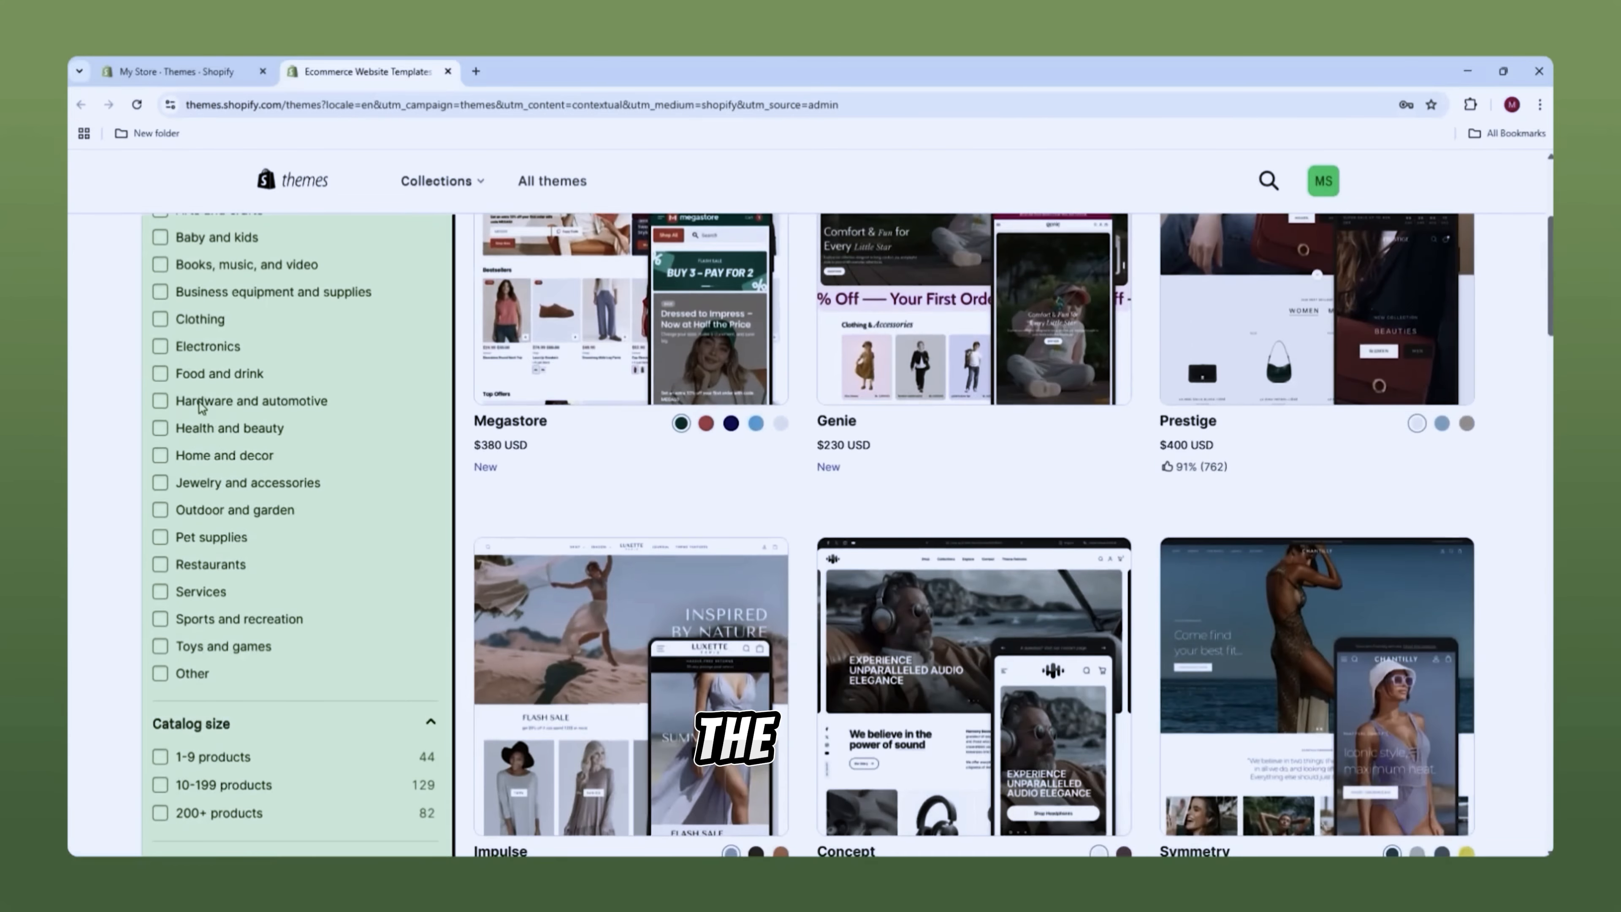
{"action": "scroll", "coordinate": [199, 730], "scroll_direction": "down", "scroll_amount": 6}
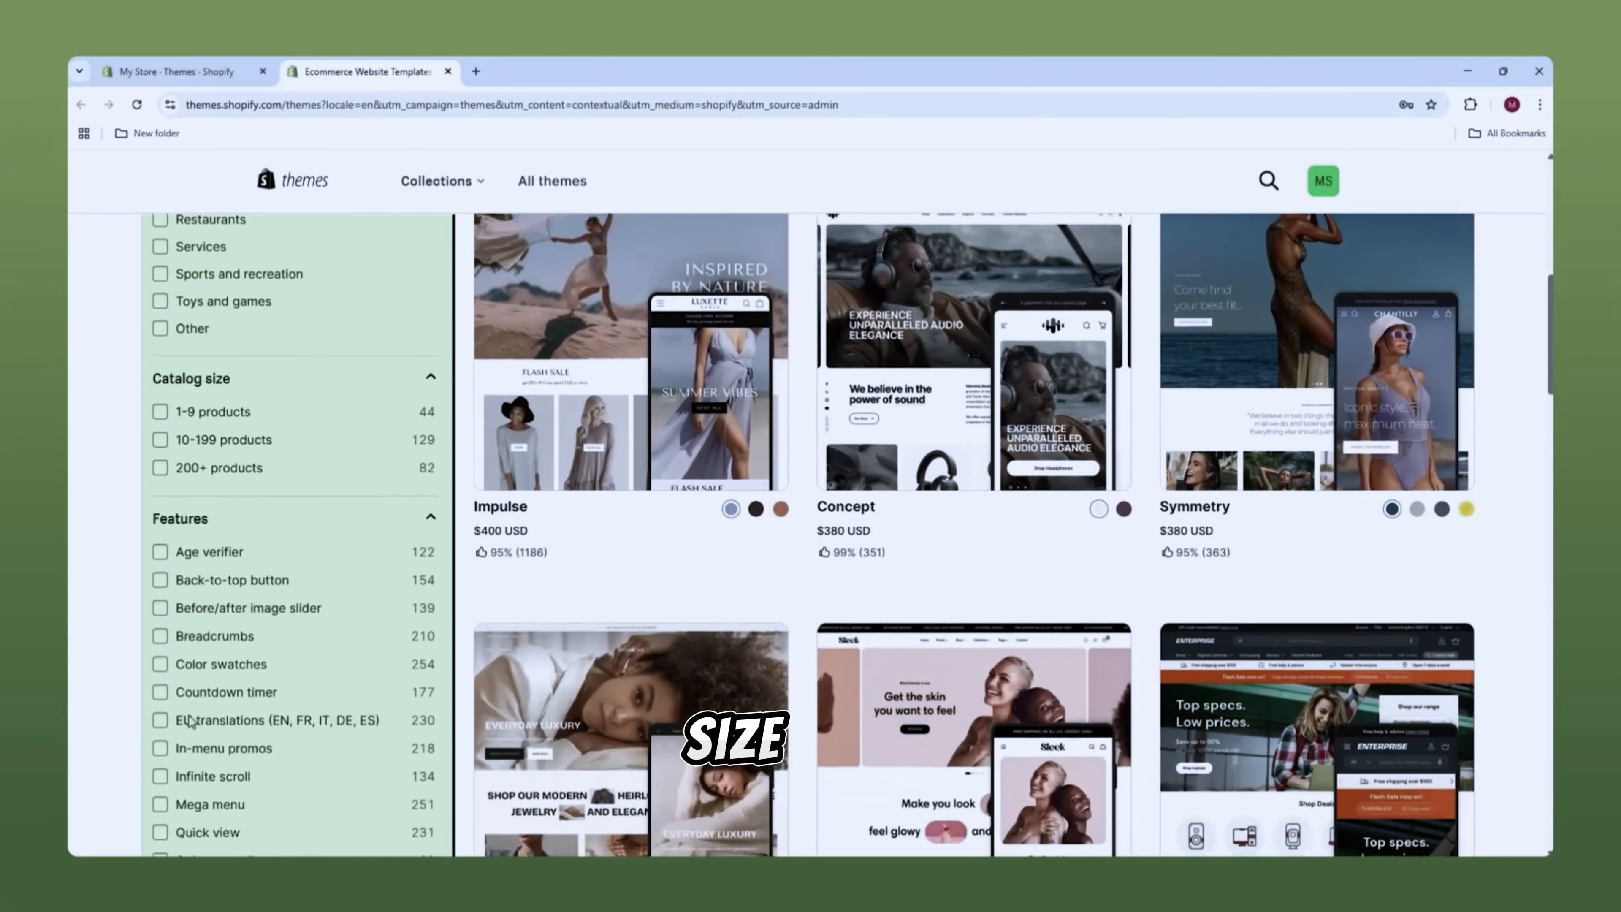
{"action": "scroll", "coordinate": [267, 369], "scroll_direction": "up", "scroll_amount": 10}
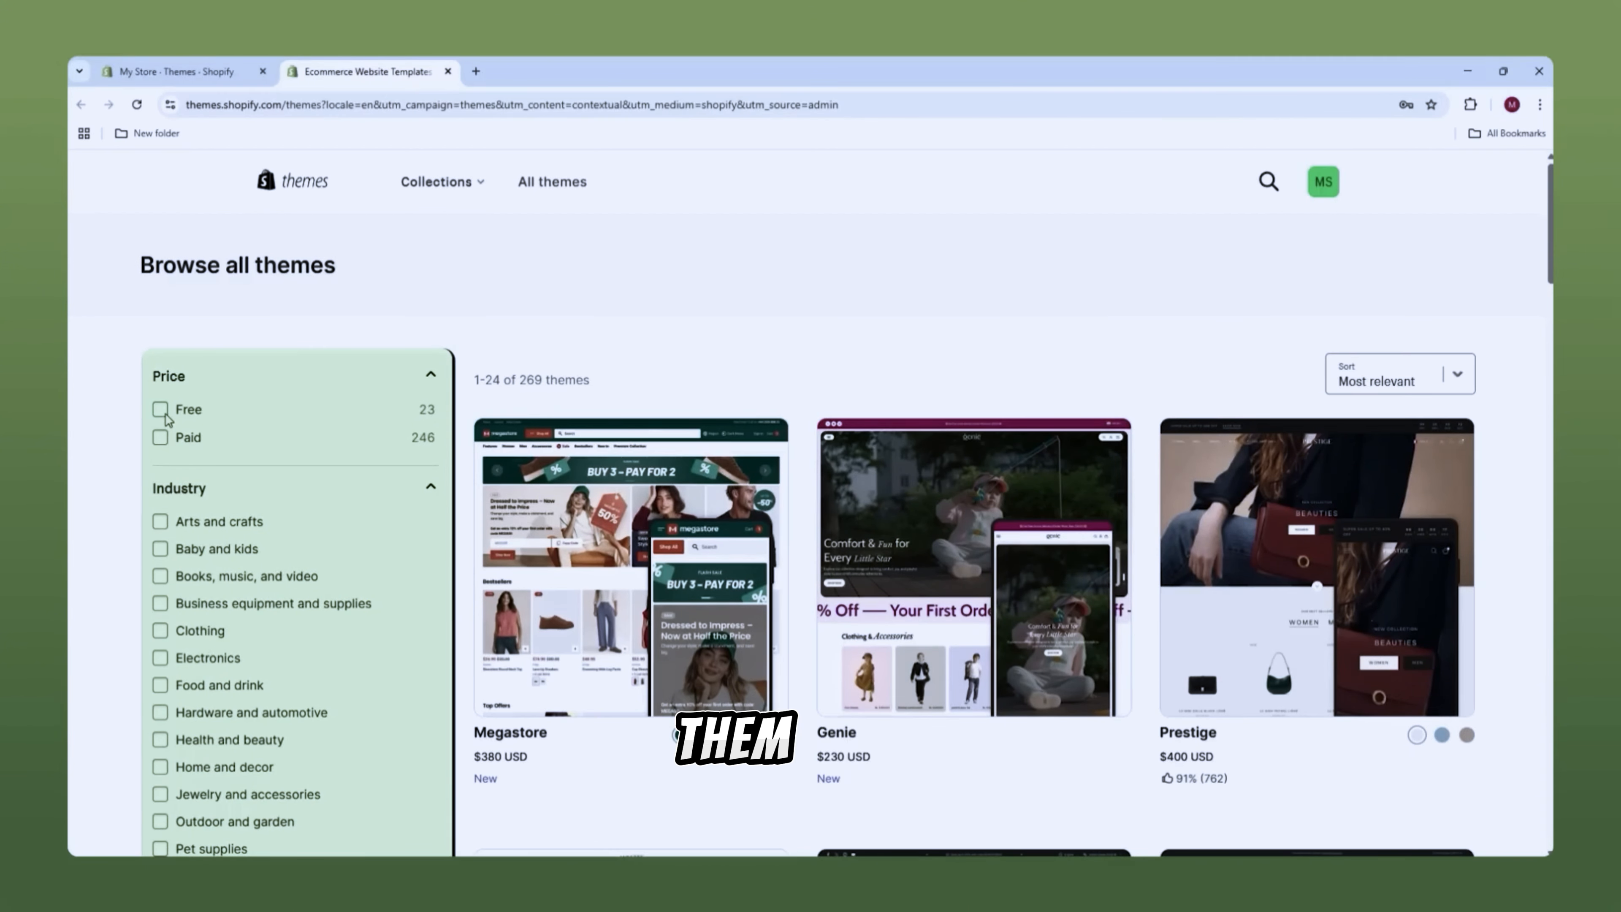
{"action": "left_click", "coordinate": [160, 410]}
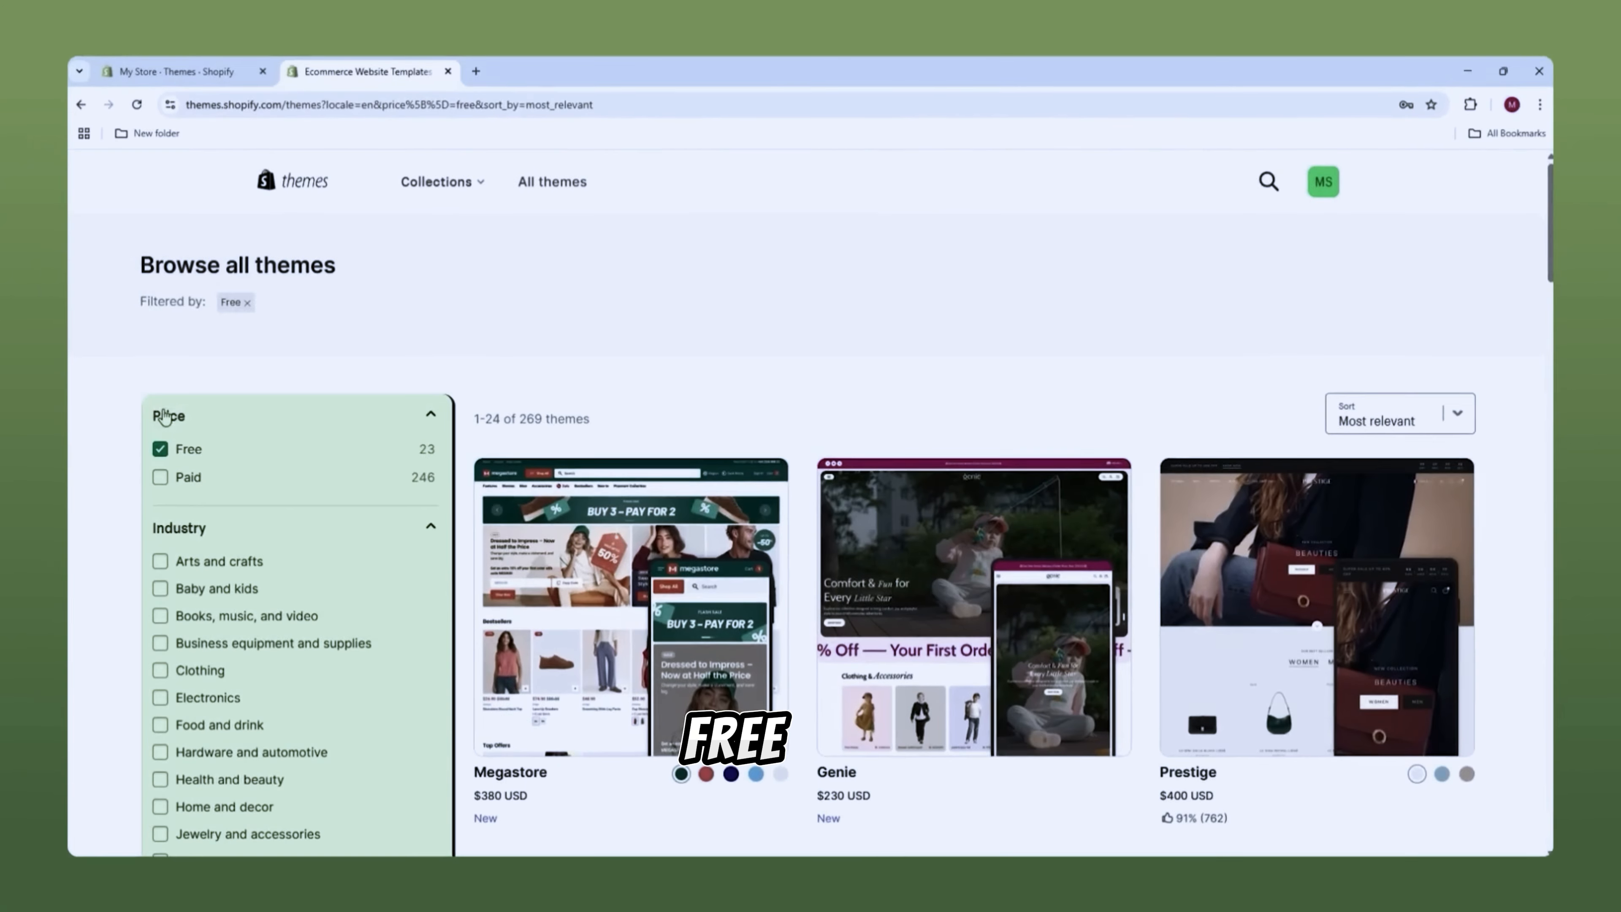
{"action": "scroll", "coordinate": [745, 337], "scroll_direction": "down", "scroll_amount": 1}
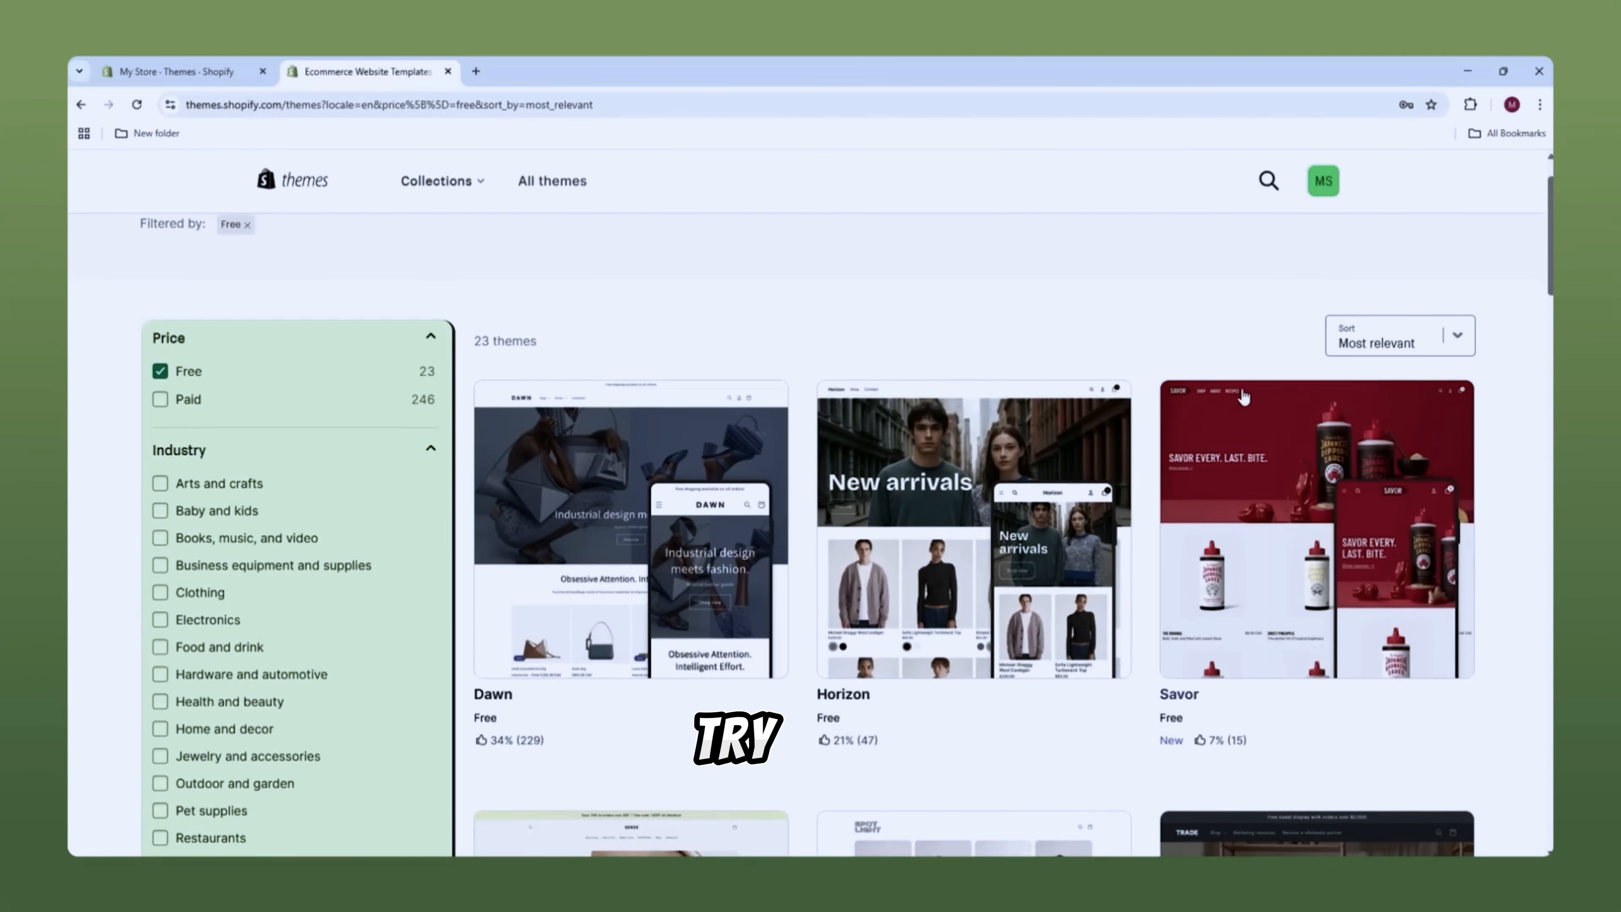
{"action": "scroll", "coordinate": [810, 452], "scroll_direction": "down", "scroll_amount": 5}
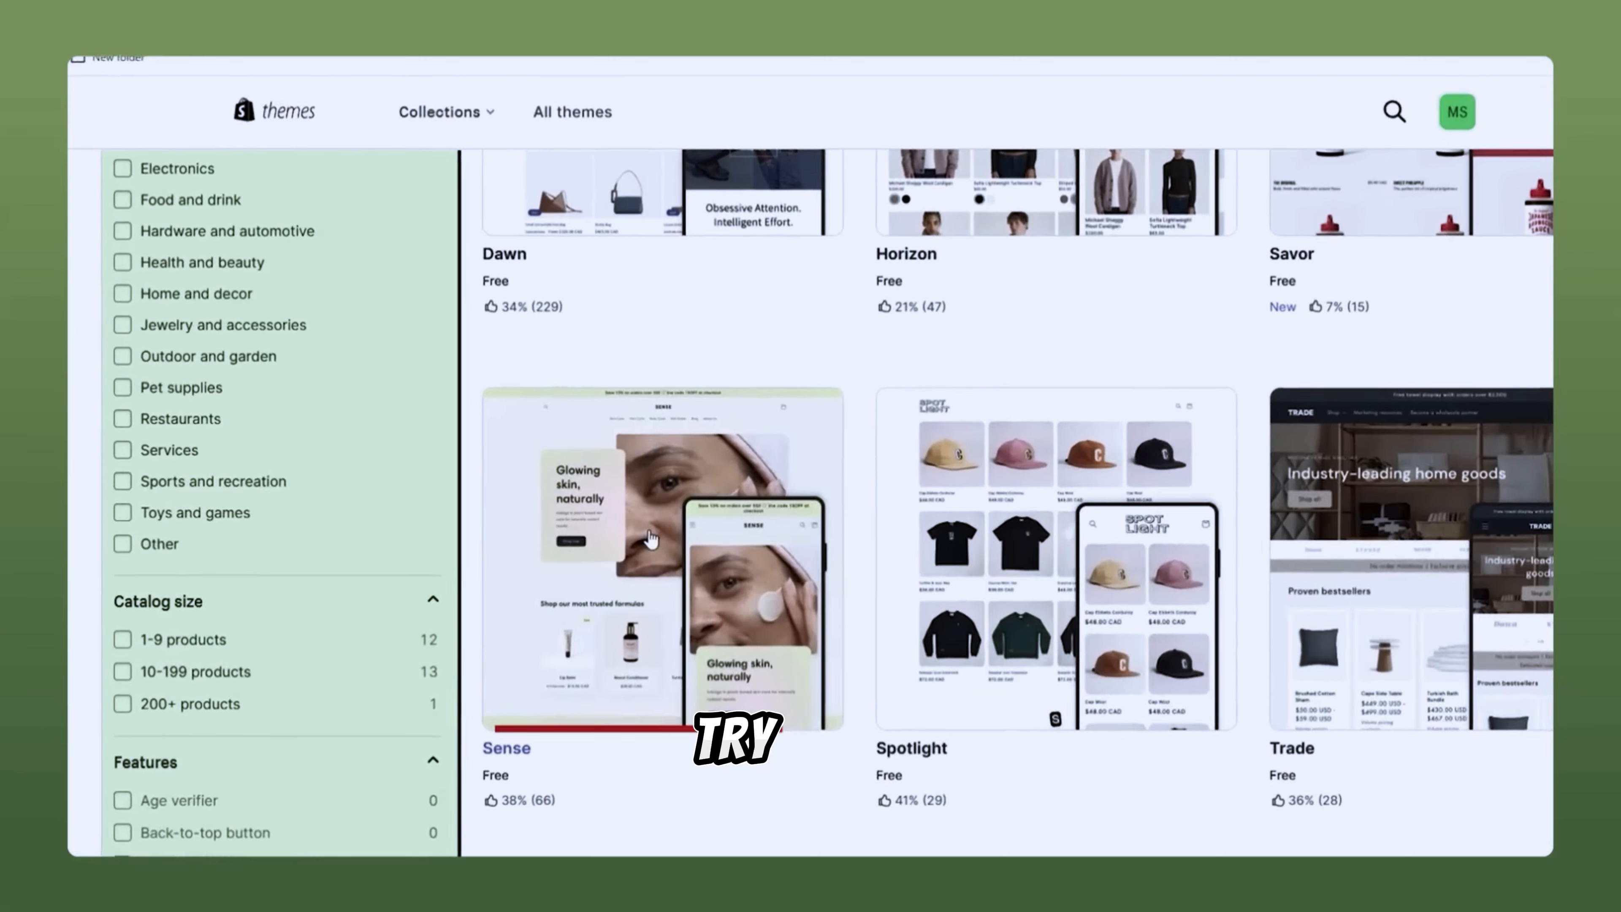
{"action": "left_click", "coordinate": [624, 548]}
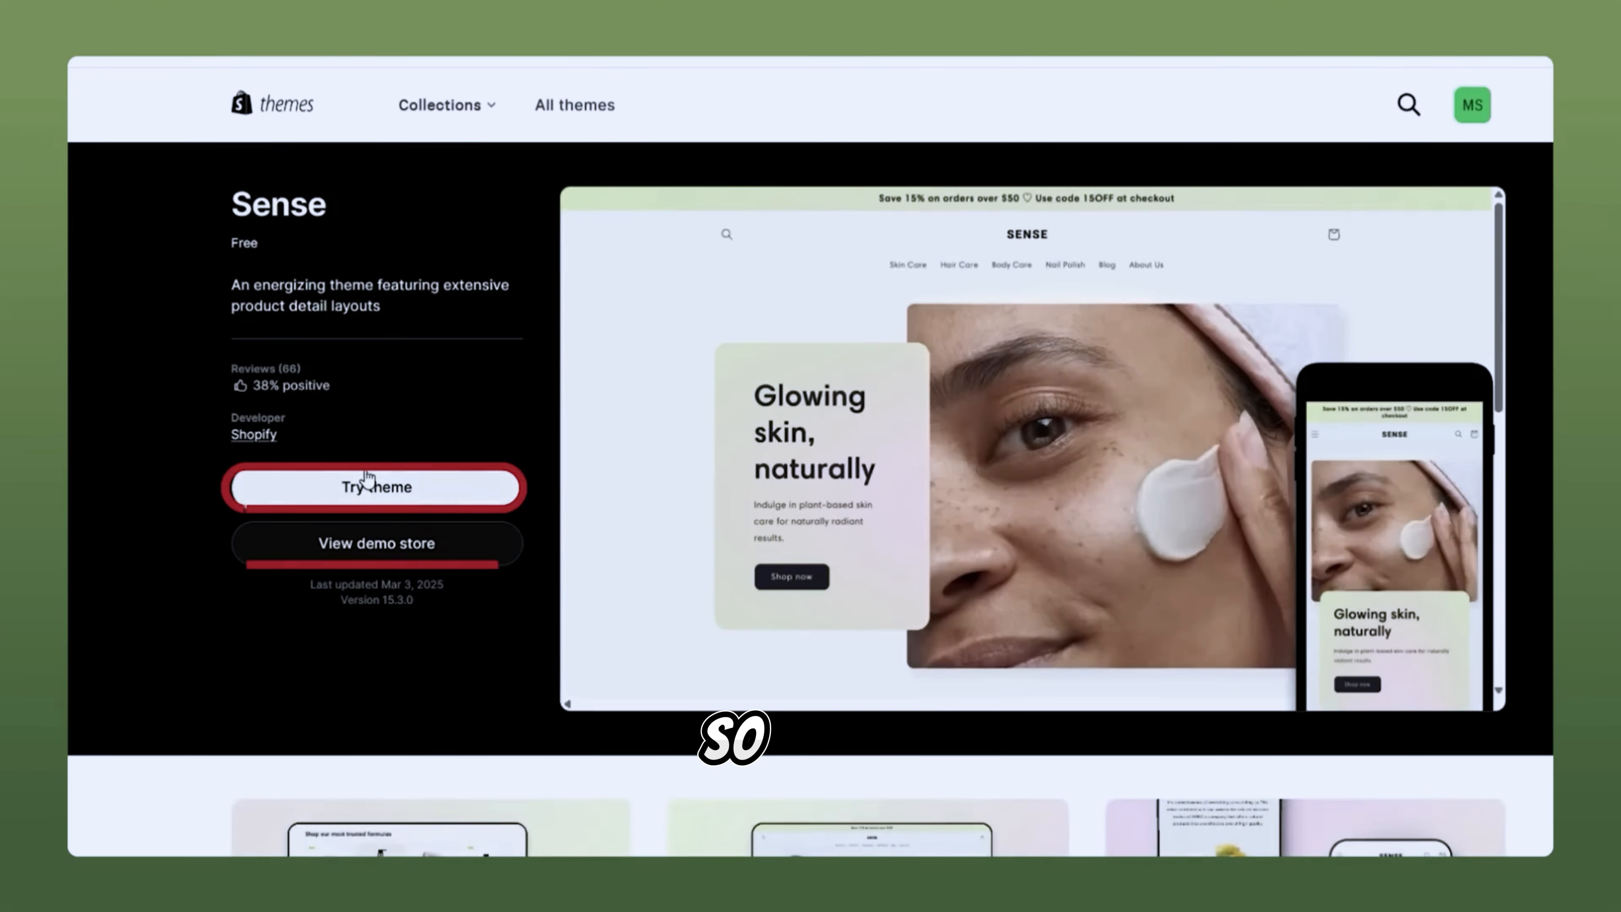
Step: Preview Sense's demo Lip Balm product page, then add Sense to the store
{"action": "left_click", "coordinate": [450, 553]}
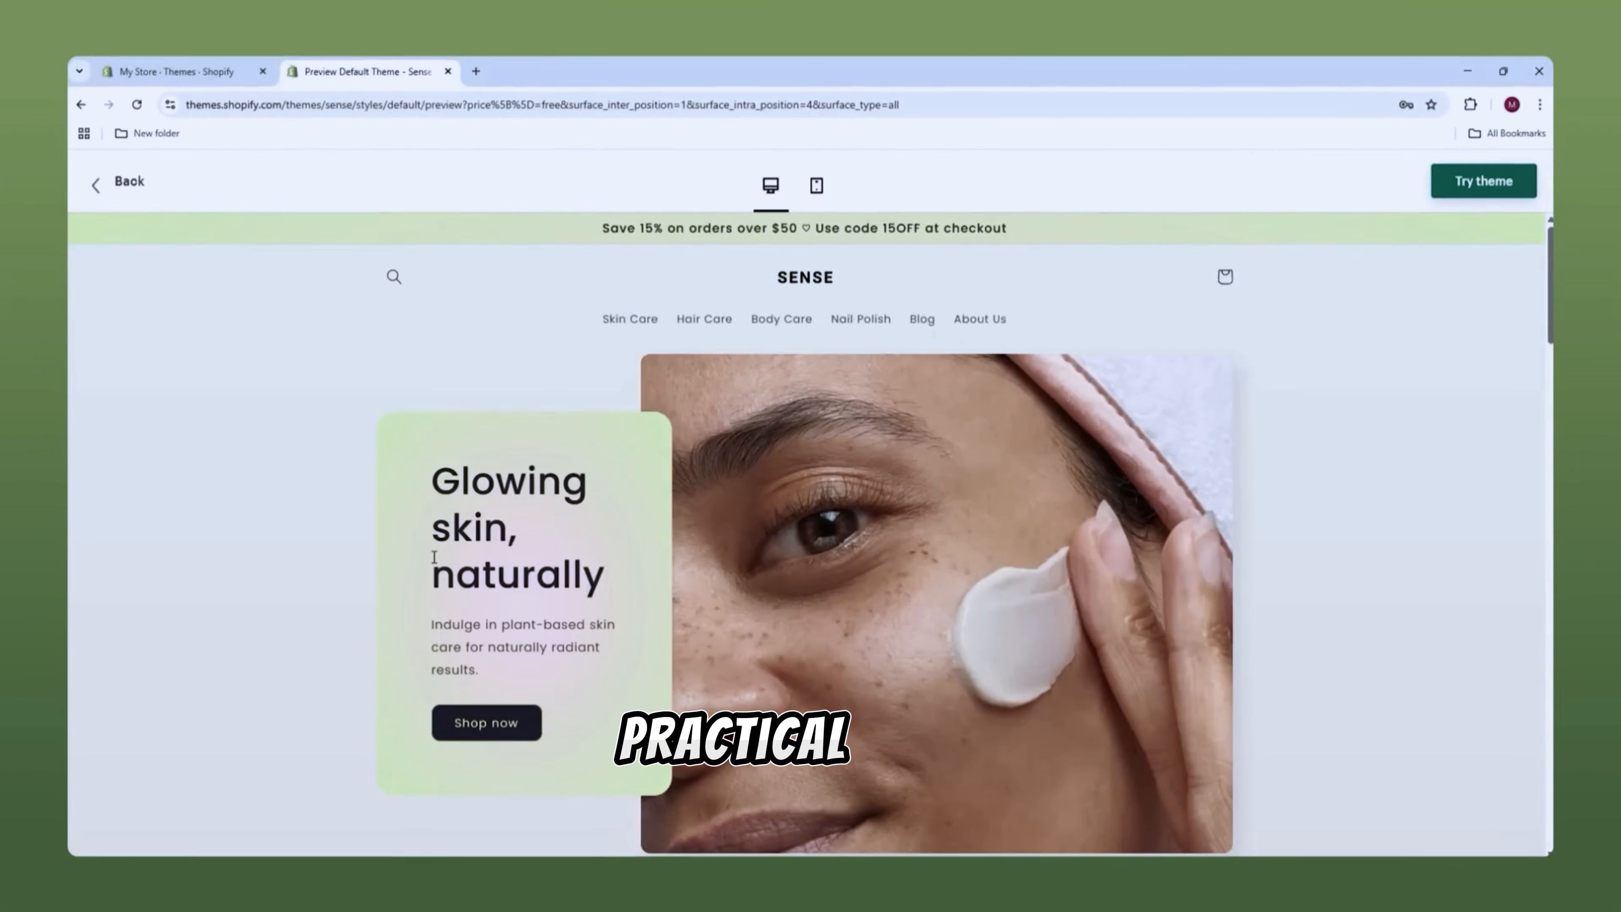
{"action": "scroll", "coordinate": [474, 550], "scroll_direction": "down", "scroll_amount": 7}
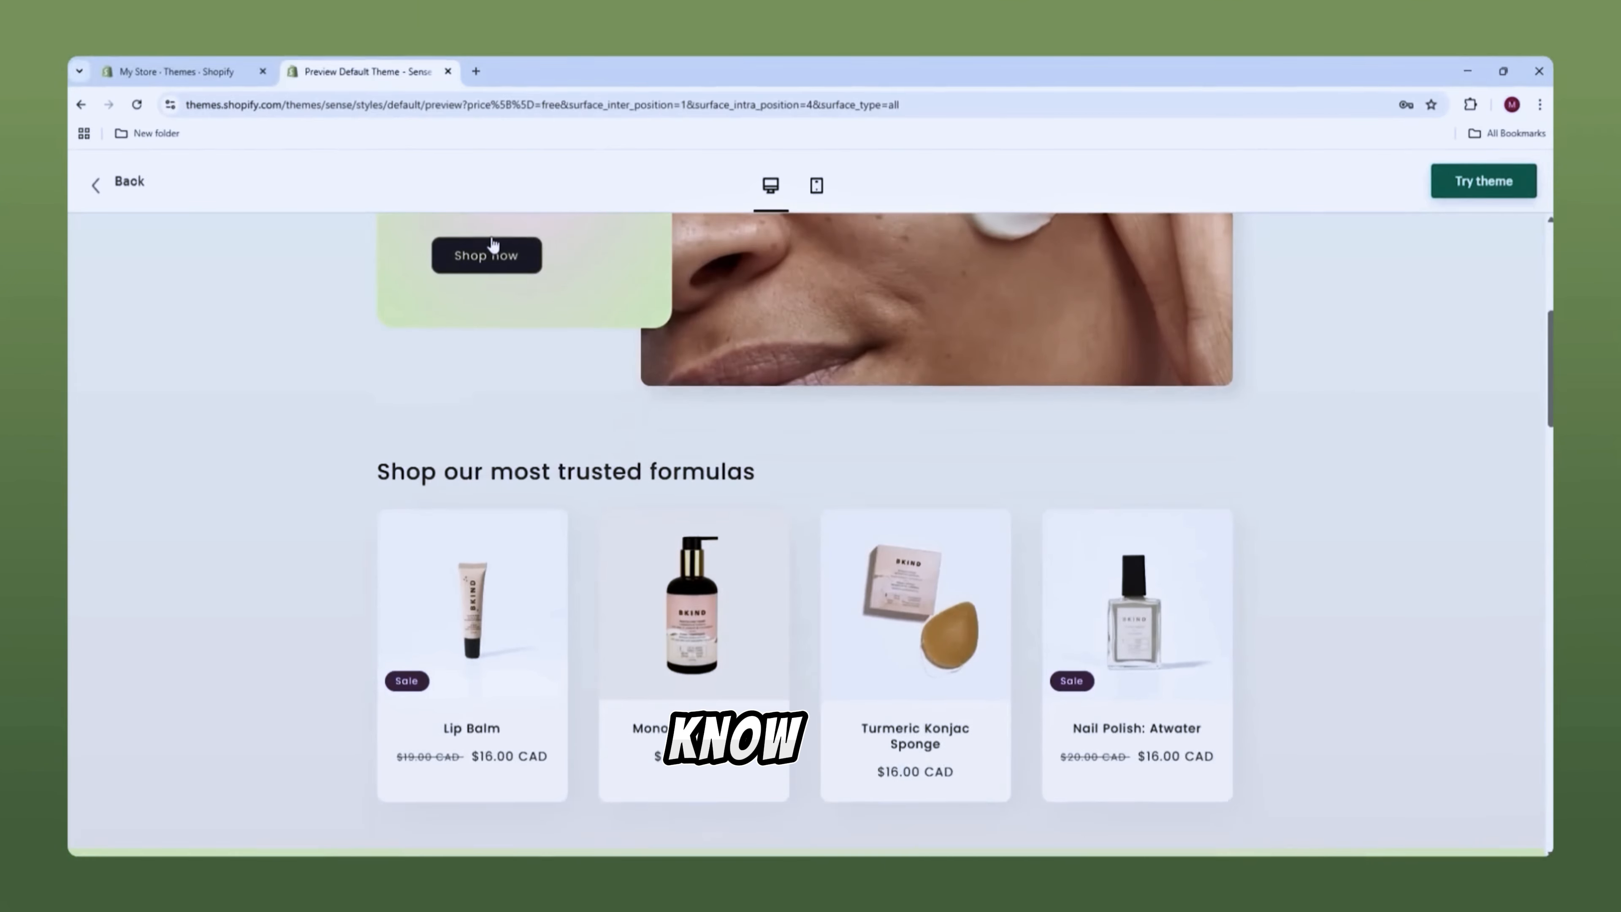
{"action": "scroll", "coordinate": [520, 514], "scroll_direction": "down", "scroll_amount": 2}
{"action": "left_click", "coordinate": [508, 489]}
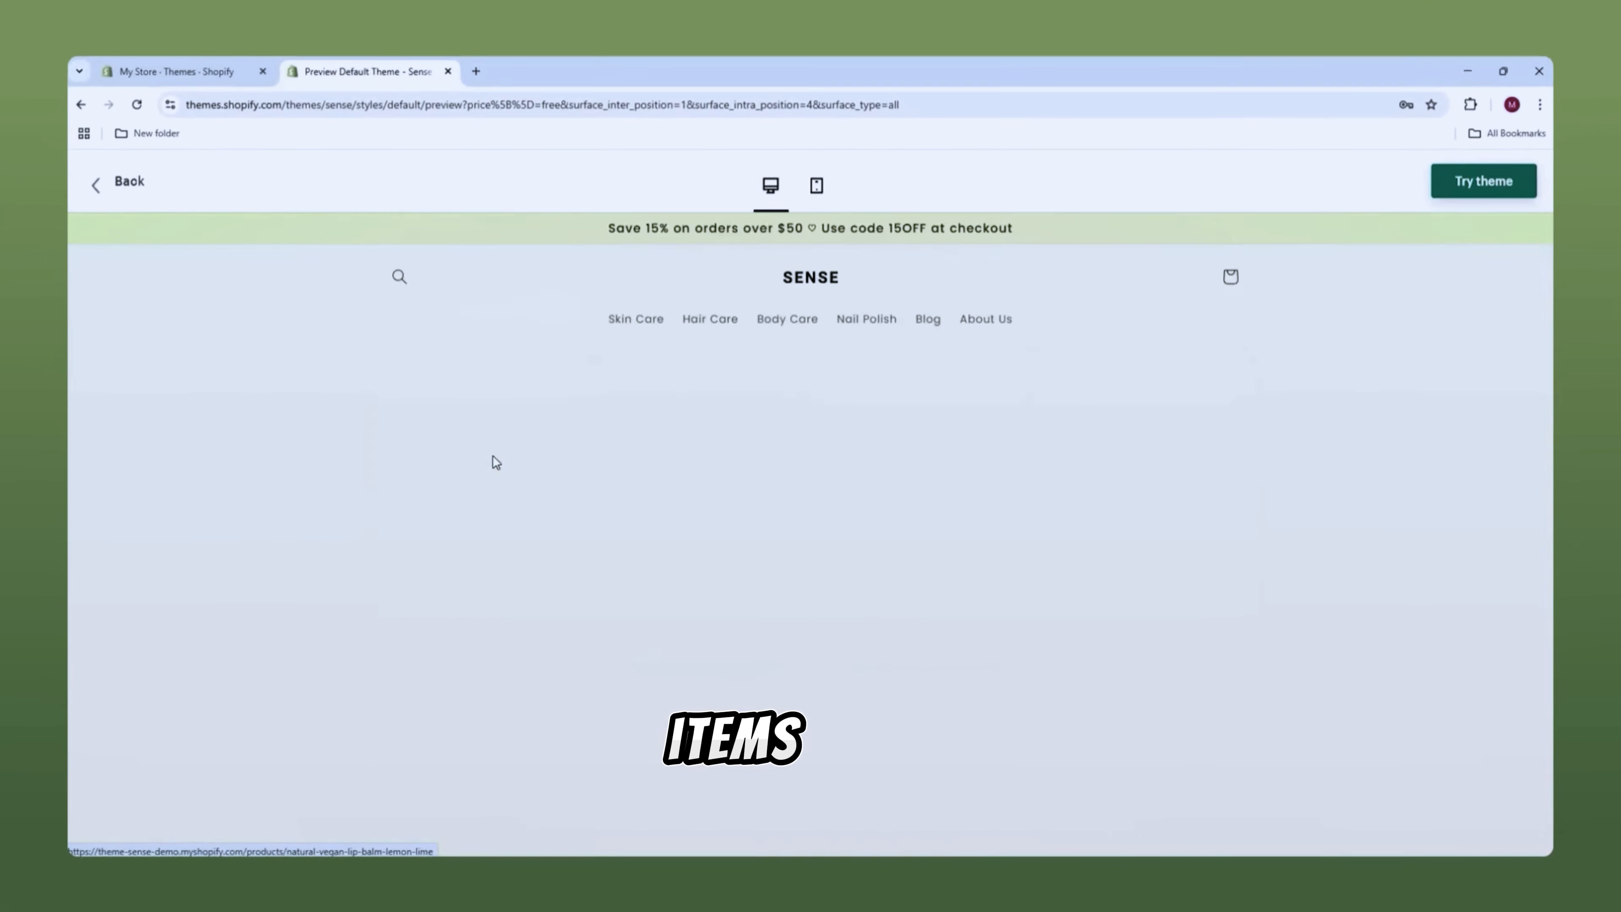
{"action": "scroll", "coordinate": [988, 497], "scroll_direction": "down", "scroll_amount": 1}
{"action": "scroll", "coordinate": [988, 498], "scroll_direction": "down", "scroll_amount": 1}
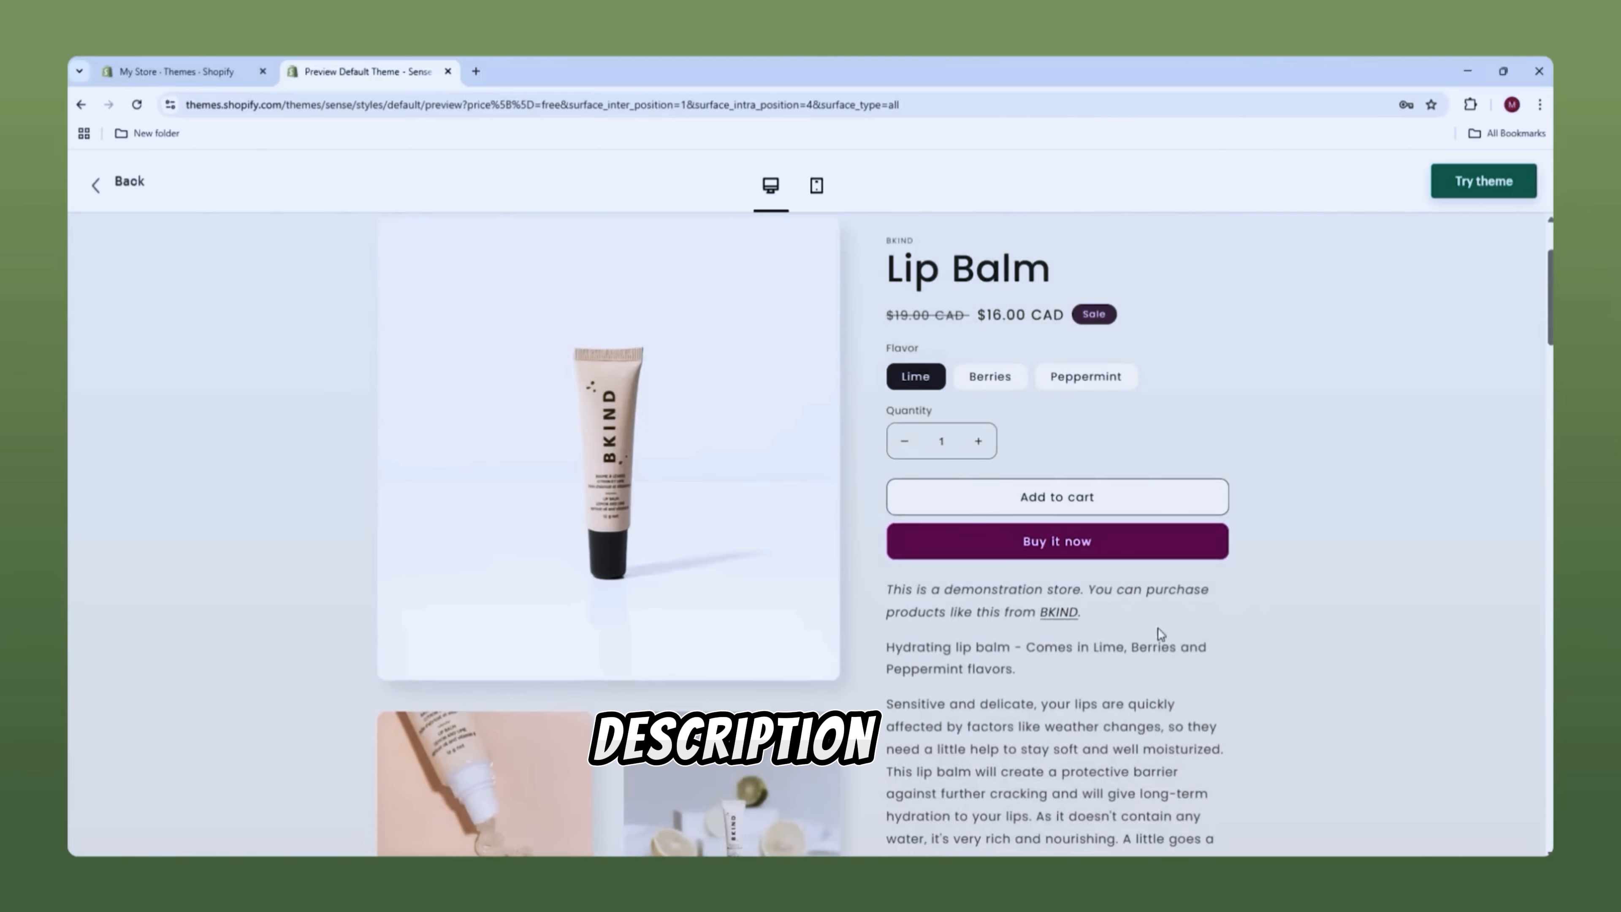
{"action": "scroll", "coordinate": [622, 470], "scroll_direction": "down", "scroll_amount": 12}
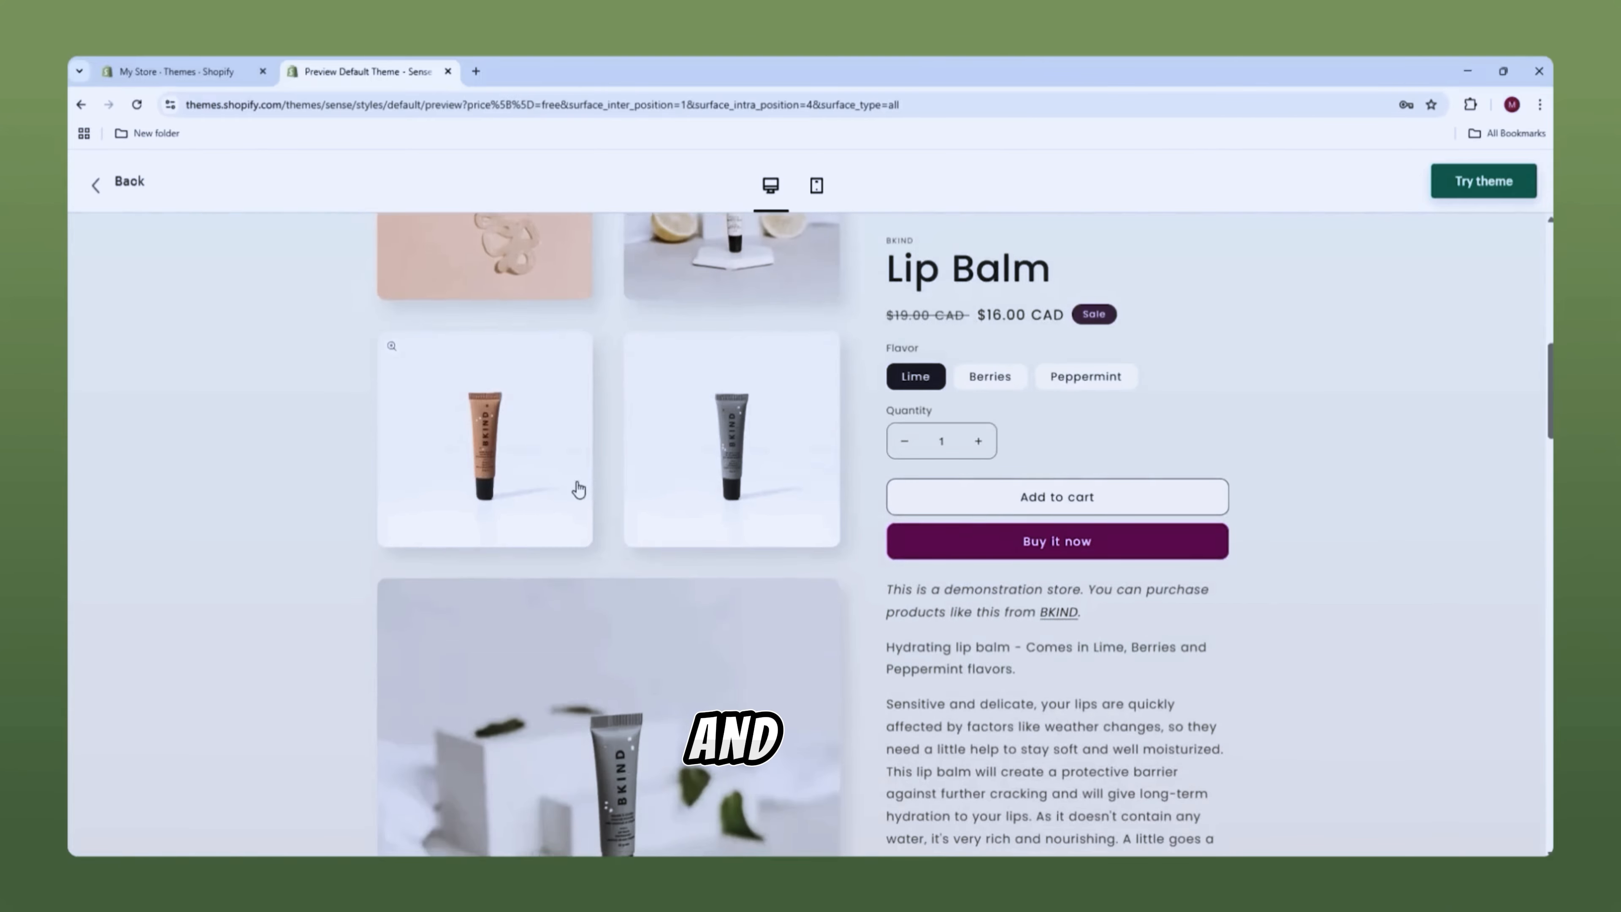
{"action": "scroll", "coordinate": [564, 487], "scroll_direction": "down", "scroll_amount": 10}
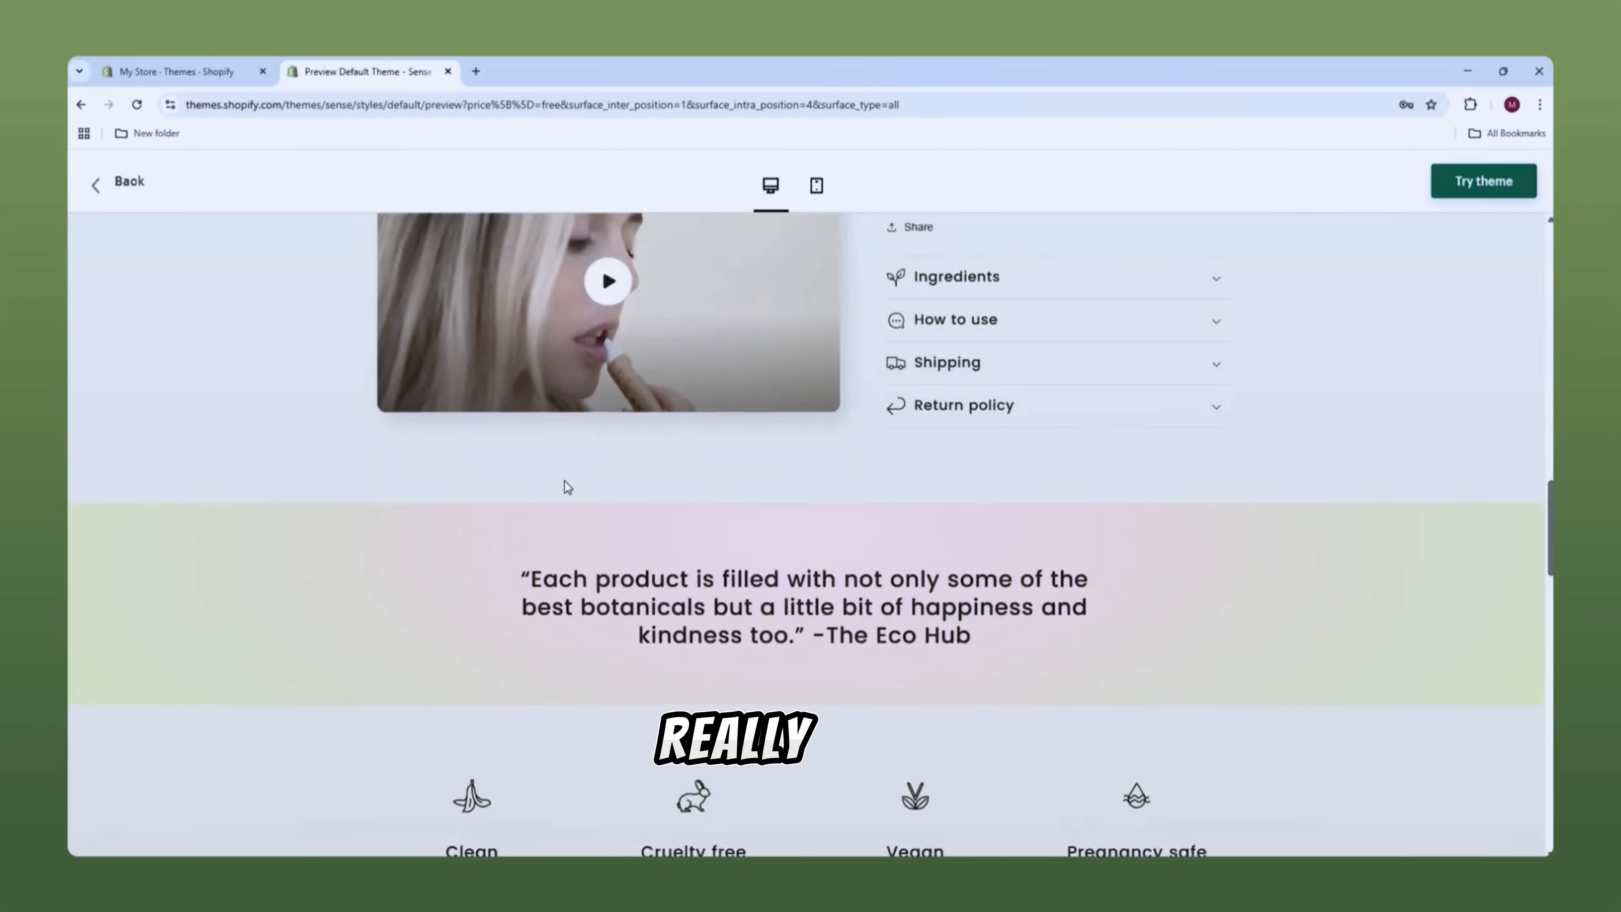
{"action": "scroll", "coordinate": [563, 487], "scroll_direction": "down", "scroll_amount": 7}
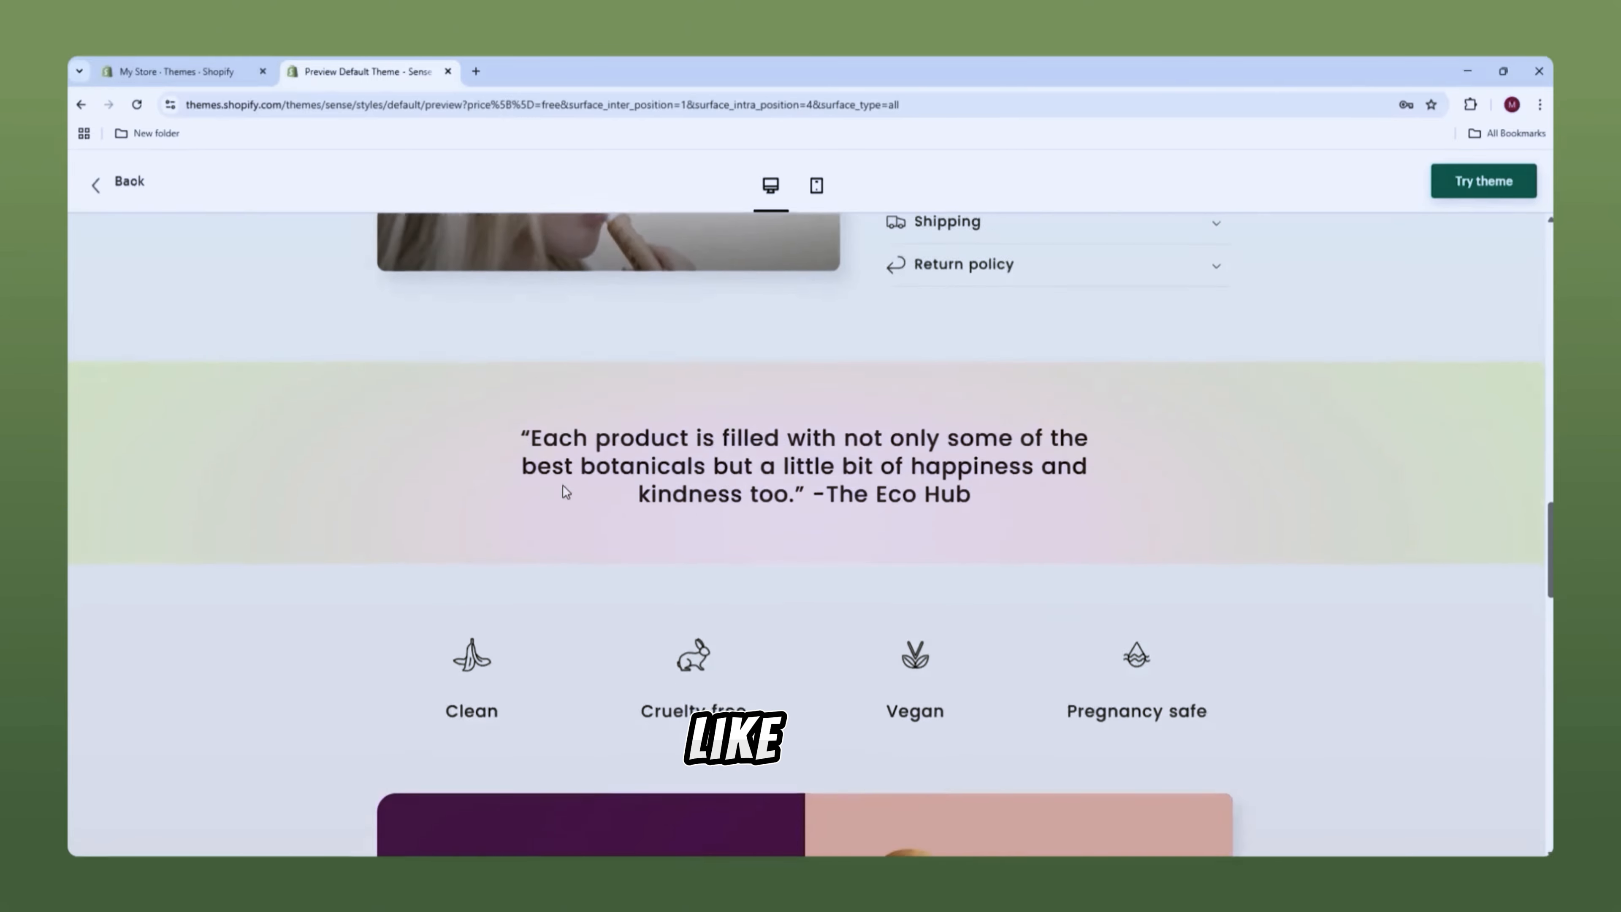
{"action": "scroll", "coordinate": [559, 491], "scroll_direction": "down", "scroll_amount": 5}
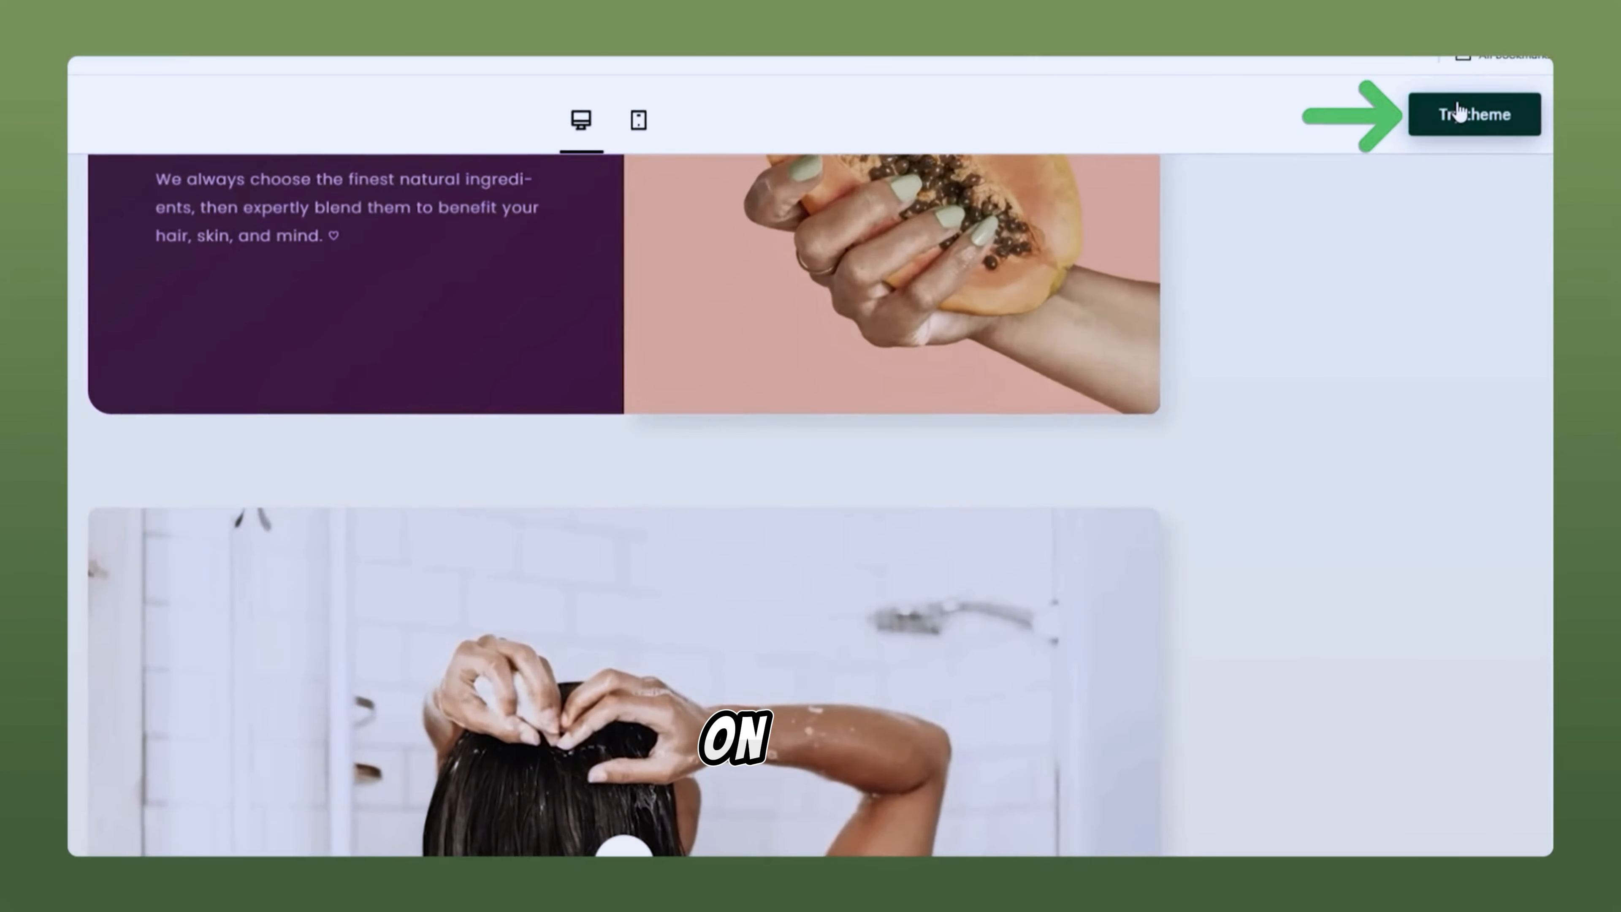
{"action": "left_click", "coordinate": [1459, 110]}
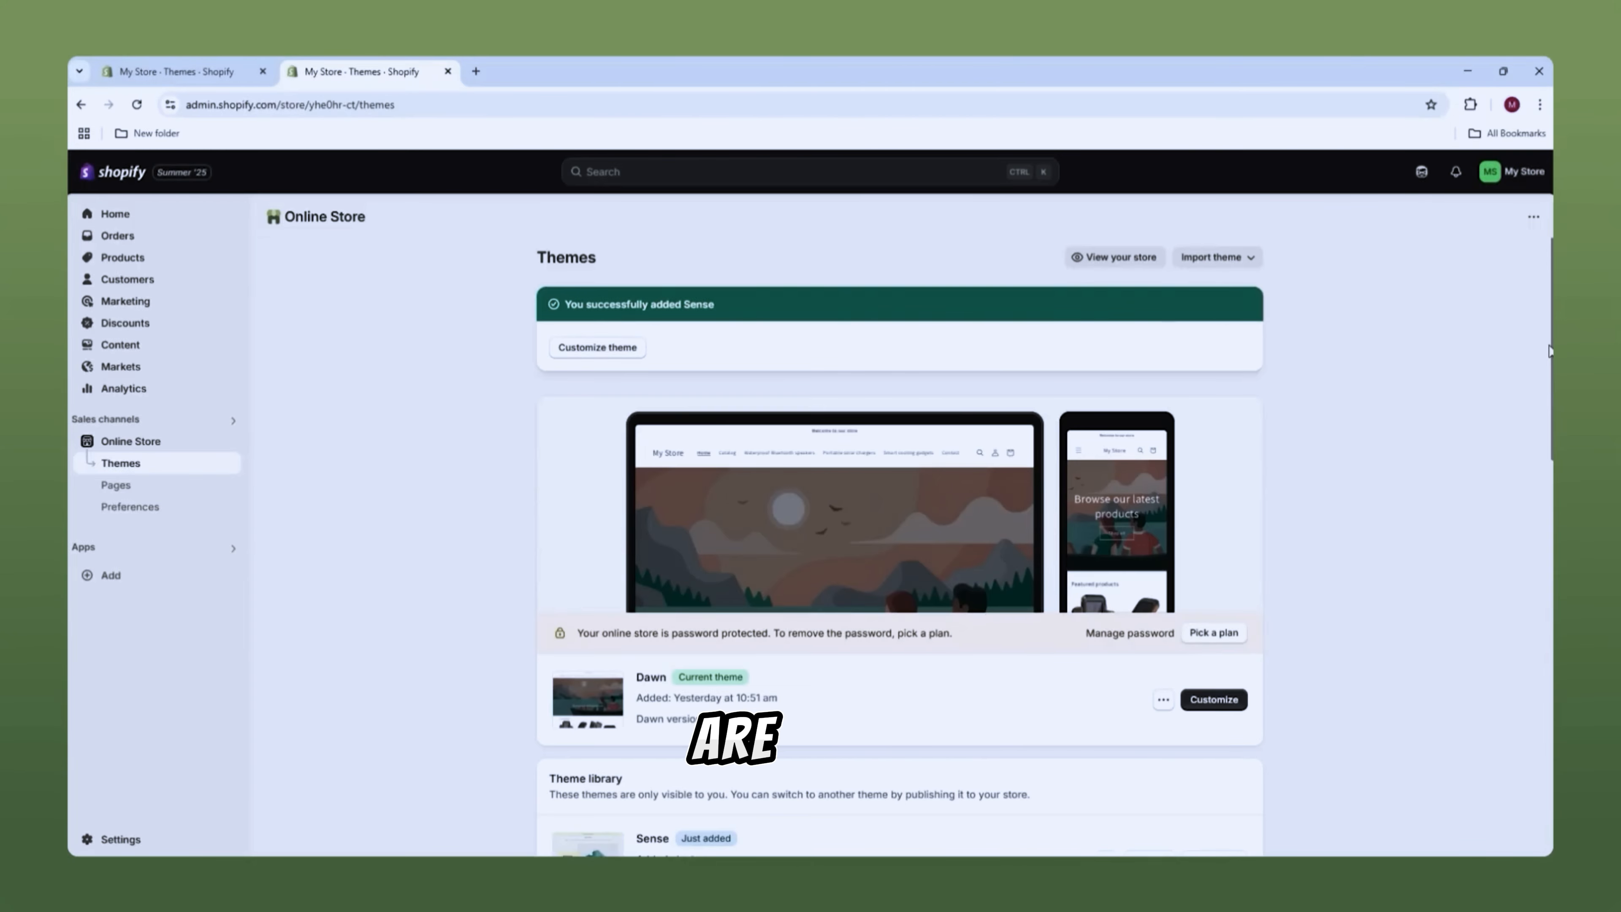
Step: Open the Sense theme's Customize editor from the Theme library in a new tab
{"action": "scroll", "coordinate": [1549, 351], "scroll_direction": "down", "scroll_amount": 4}
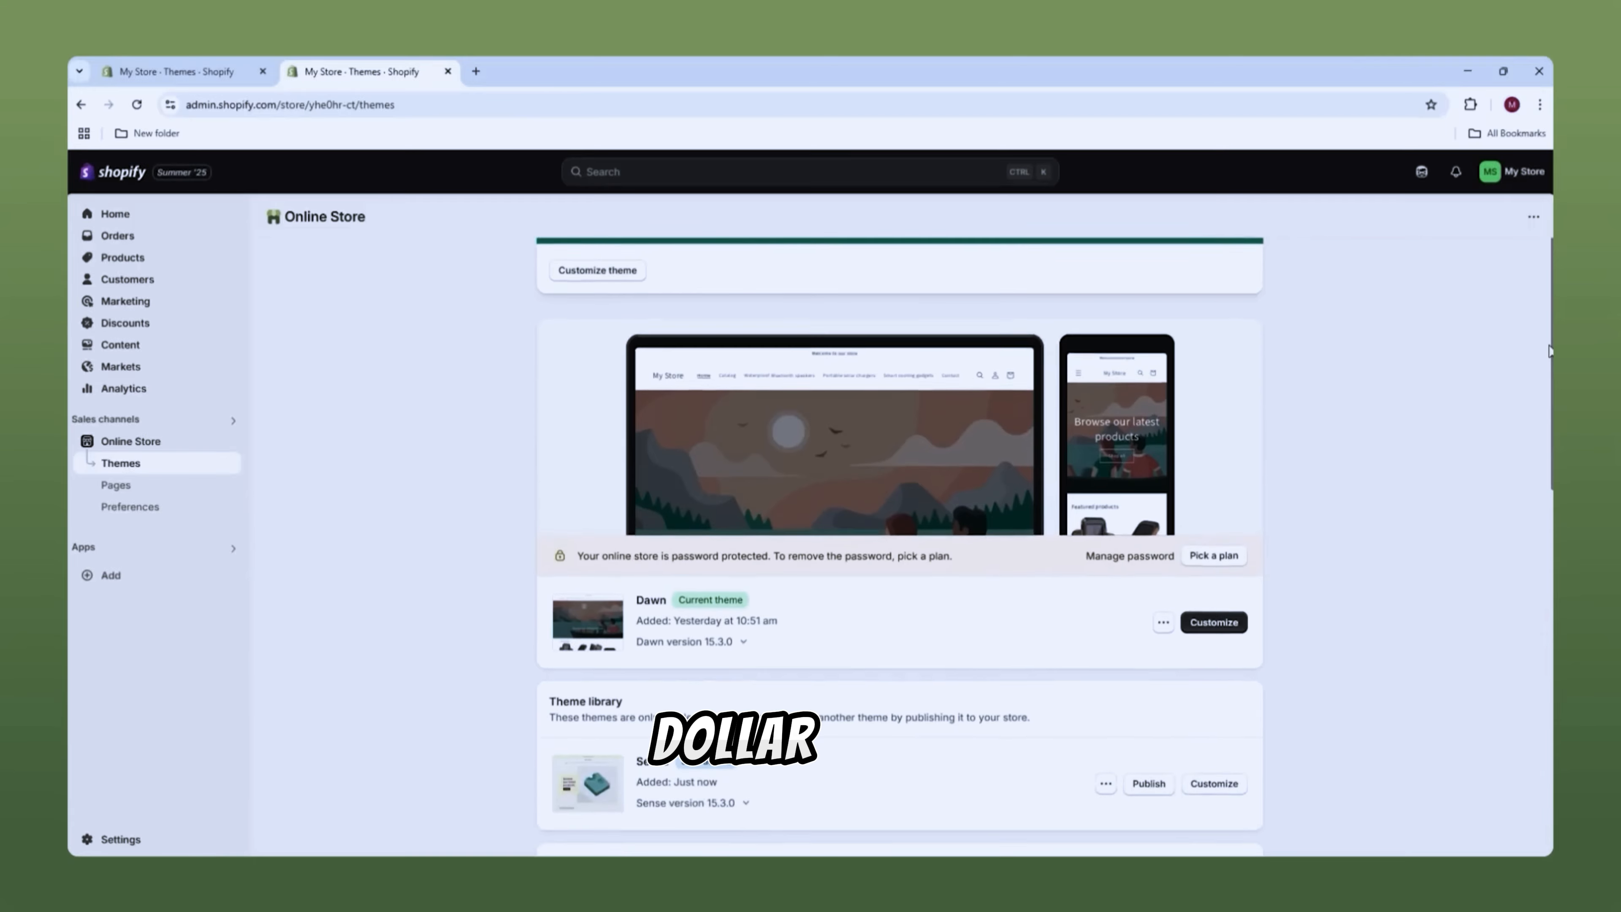
{"action": "scroll", "coordinate": [1549, 351], "scroll_direction": "down", "scroll_amount": 1}
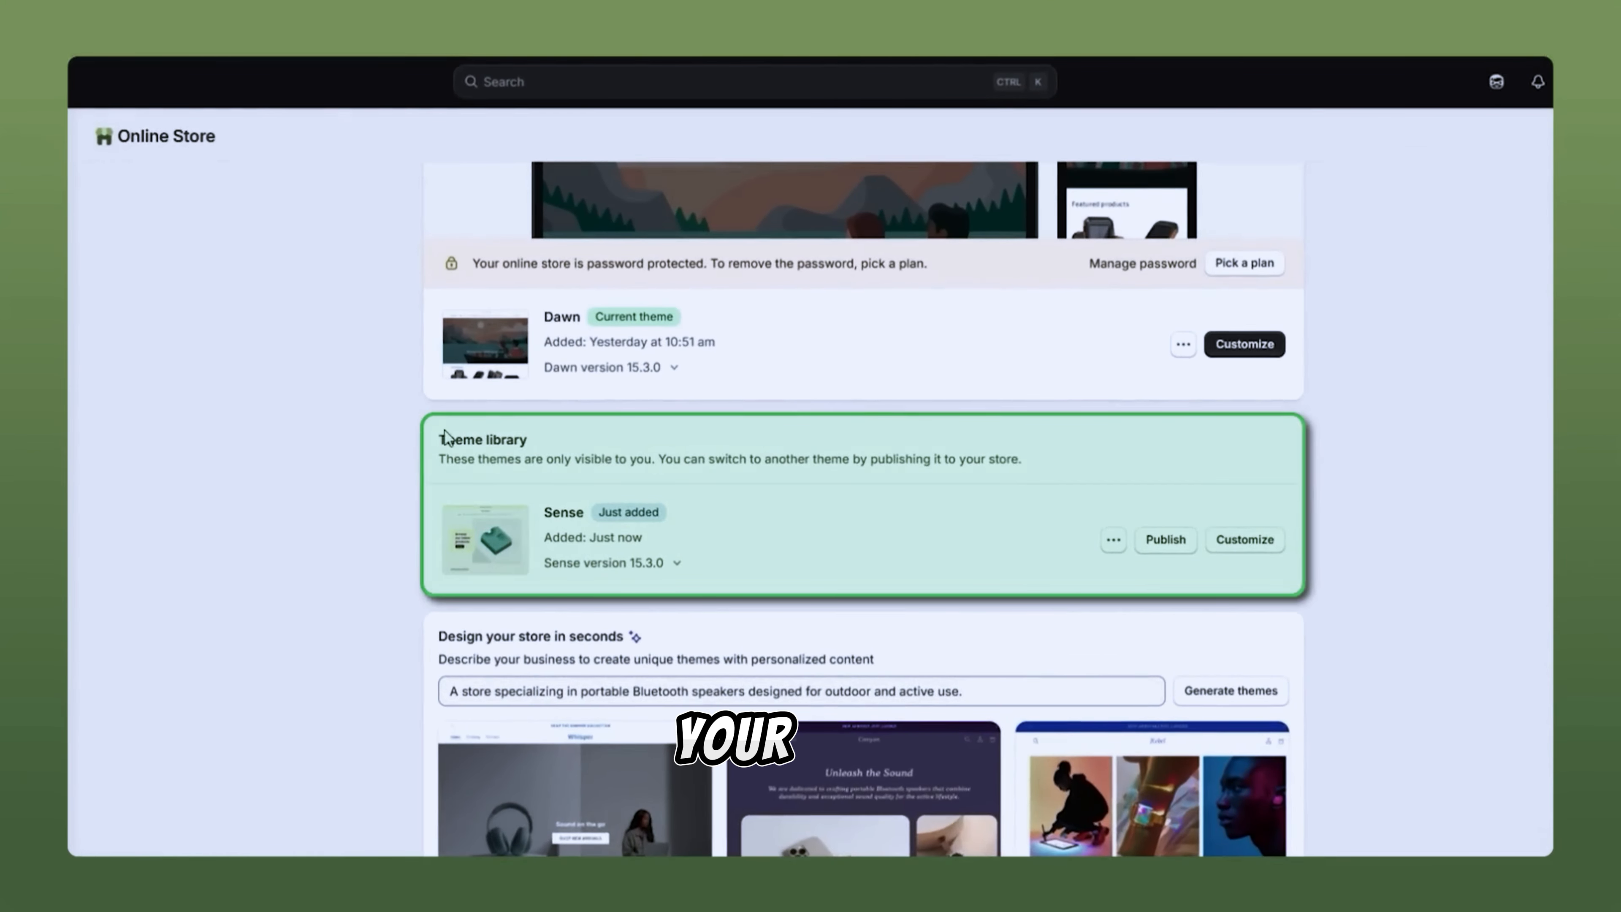
{"action": "left_click_drag", "start_coordinate": [433, 443], "coordinate": [529, 441]}
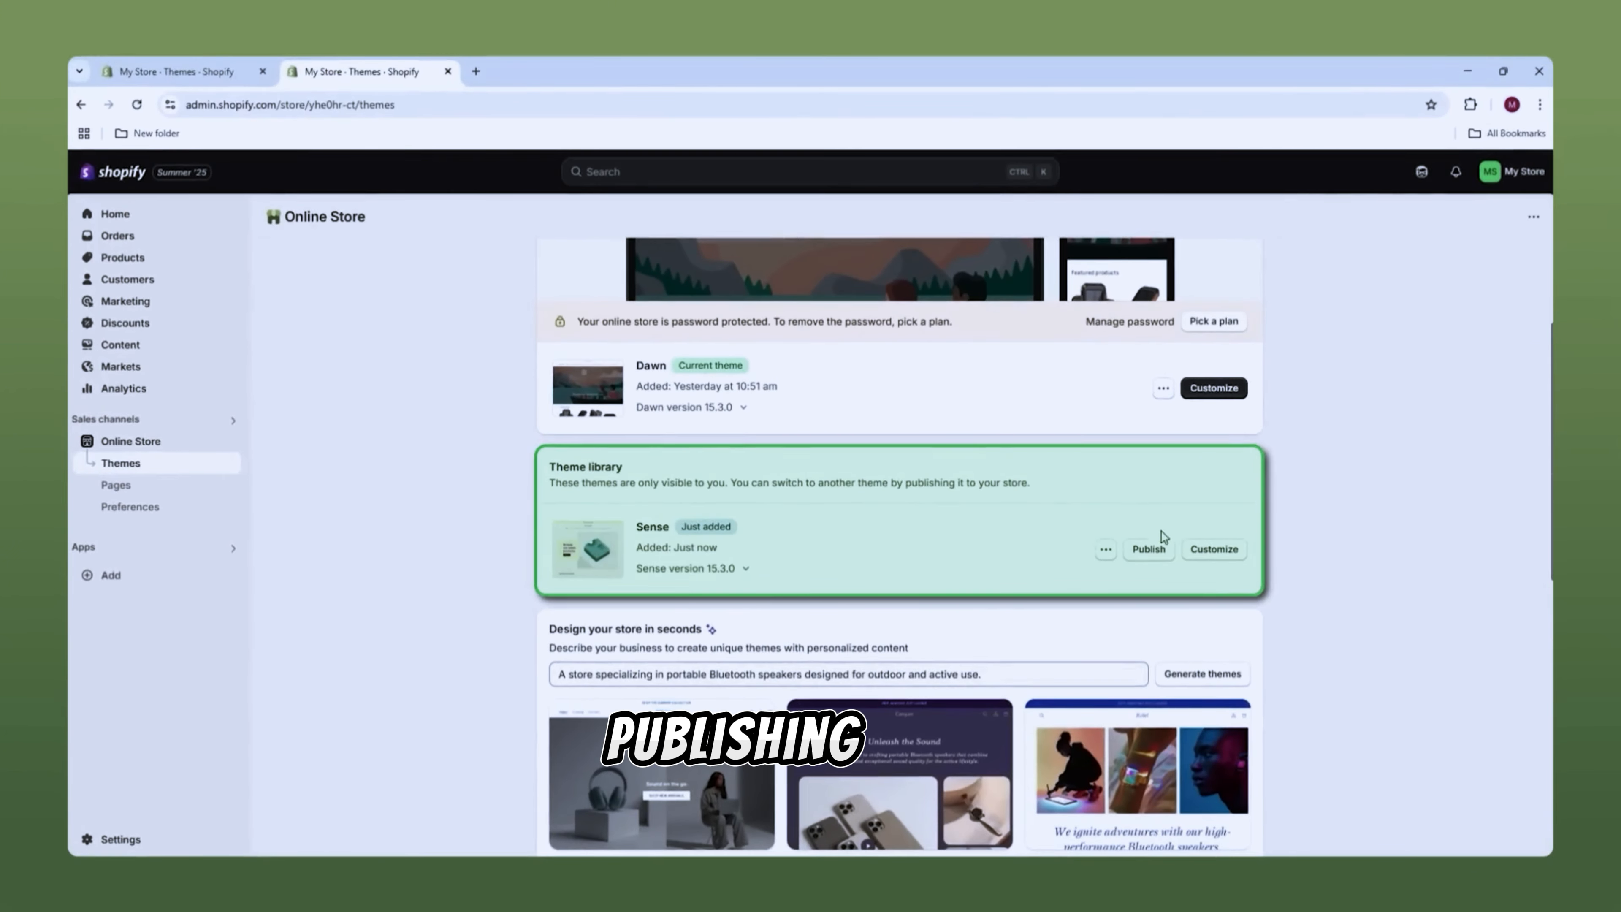
{"action": "right_click", "coordinate": [1222, 550]}
{"action": "left_click", "coordinate": [1255, 568]}
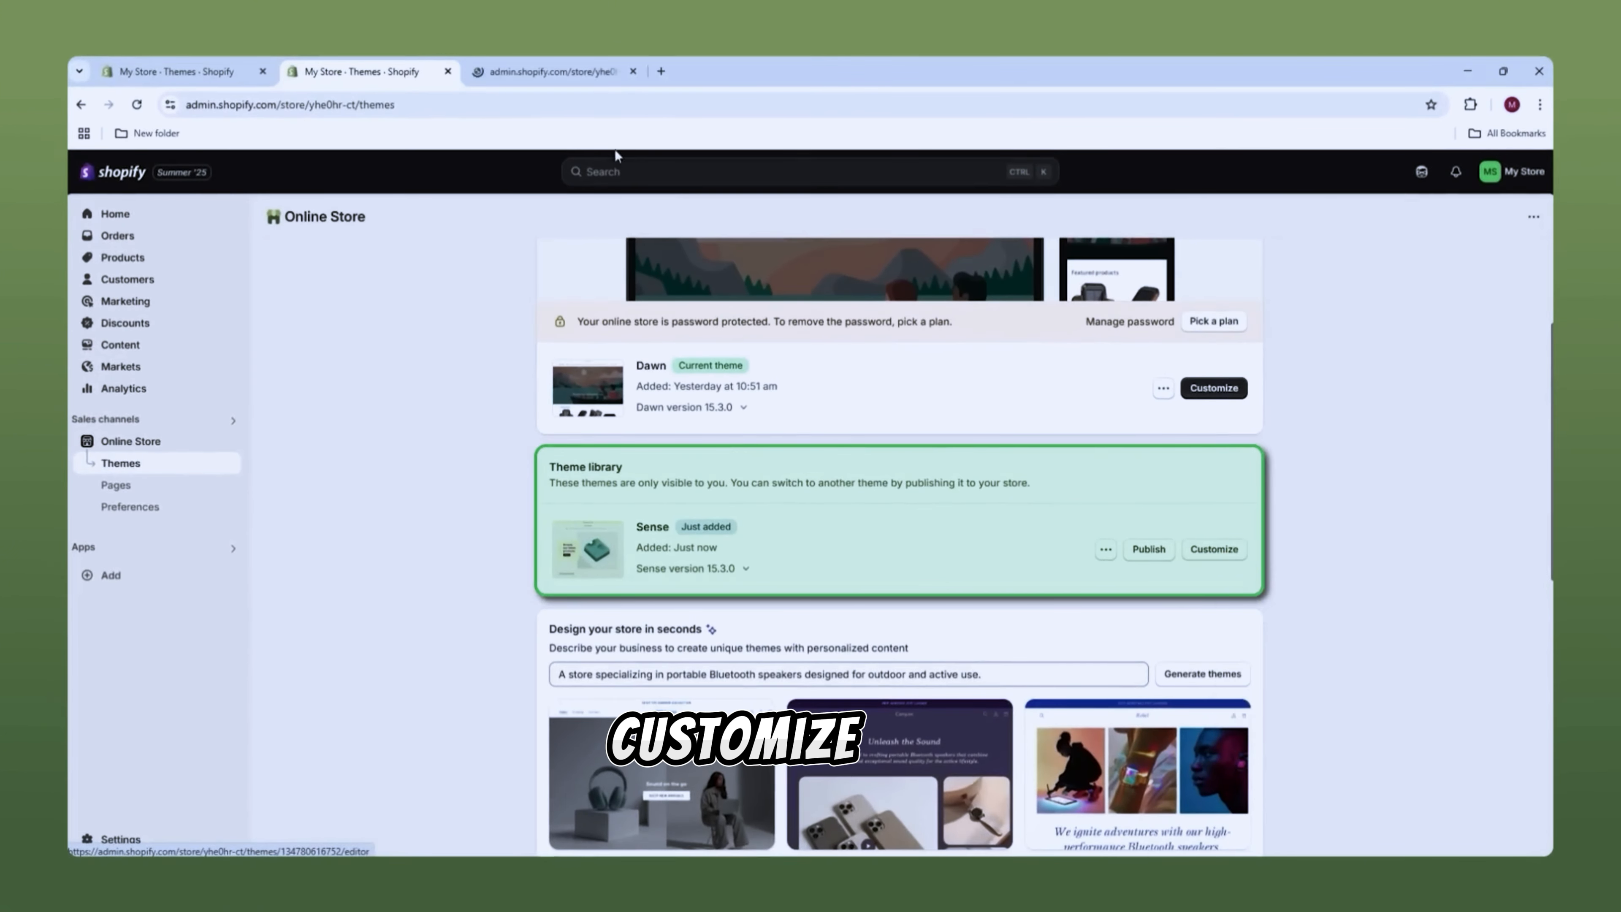
{"action": "left_click", "coordinate": [553, 67]}
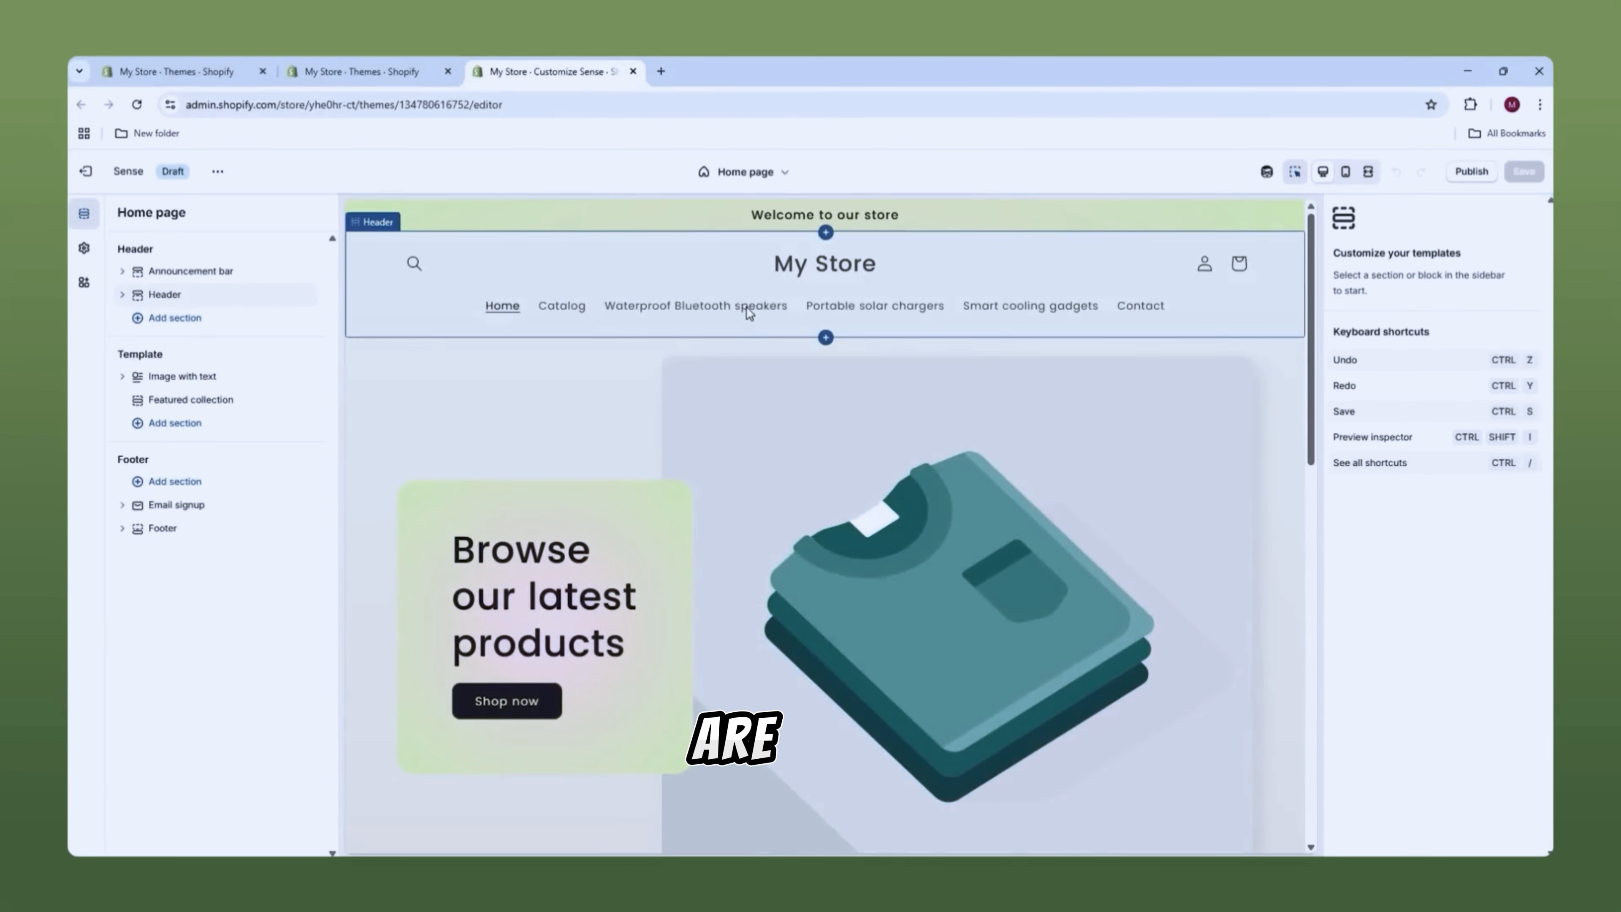
{"action": "scroll", "coordinate": [730, 375], "scroll_direction": "down", "scroll_amount": 10}
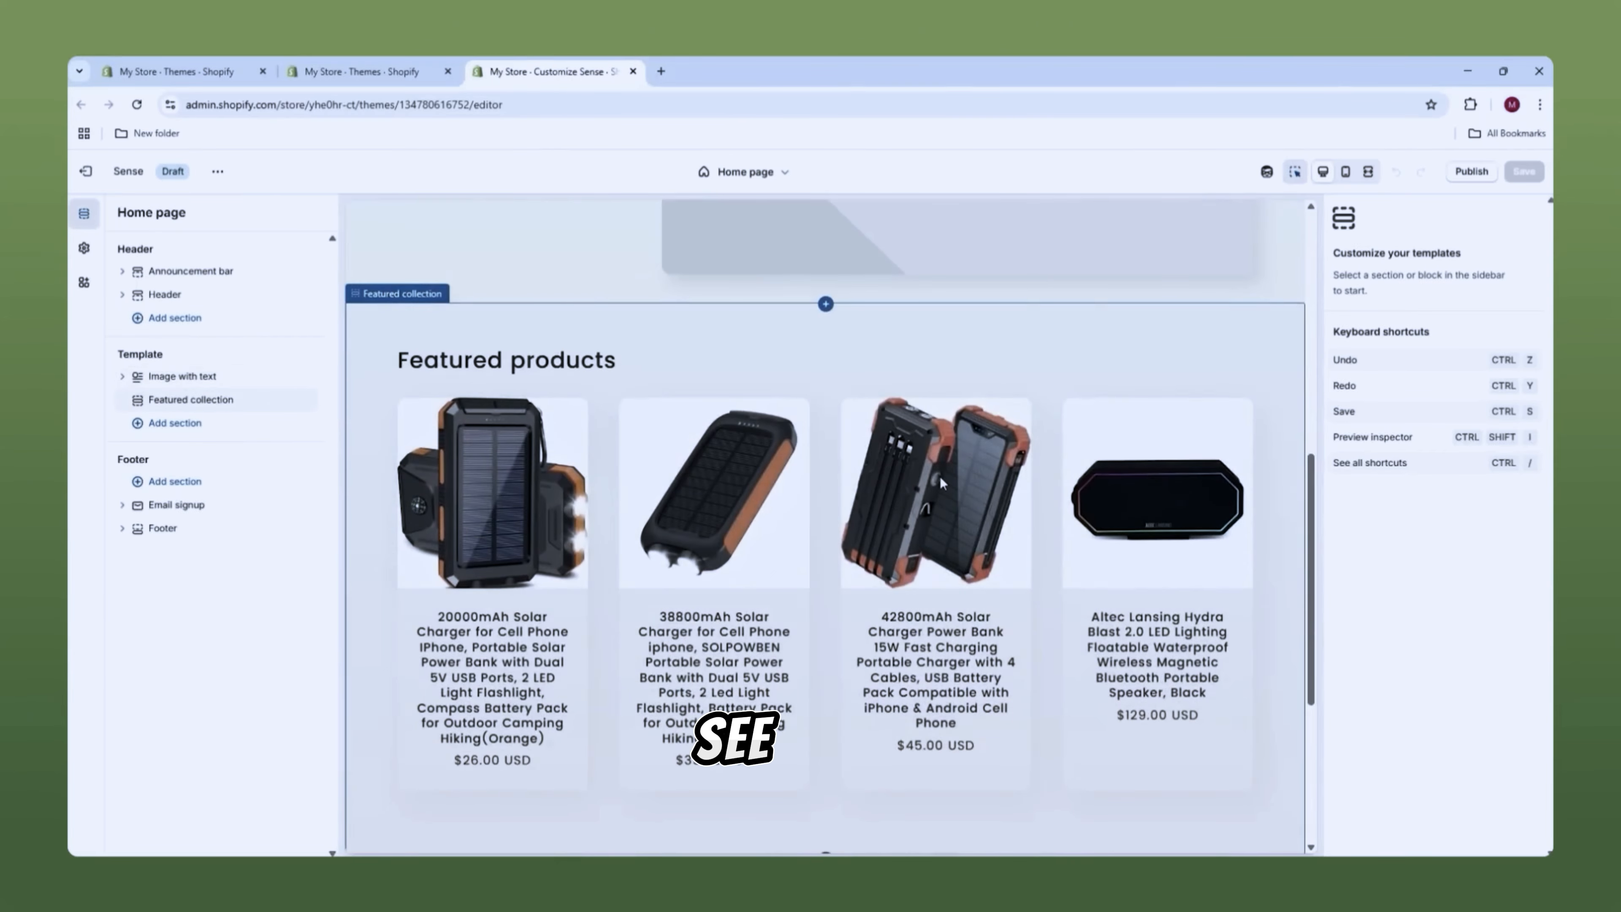
{"action": "scroll", "coordinate": [921, 488], "scroll_direction": "up", "scroll_amount": 10}
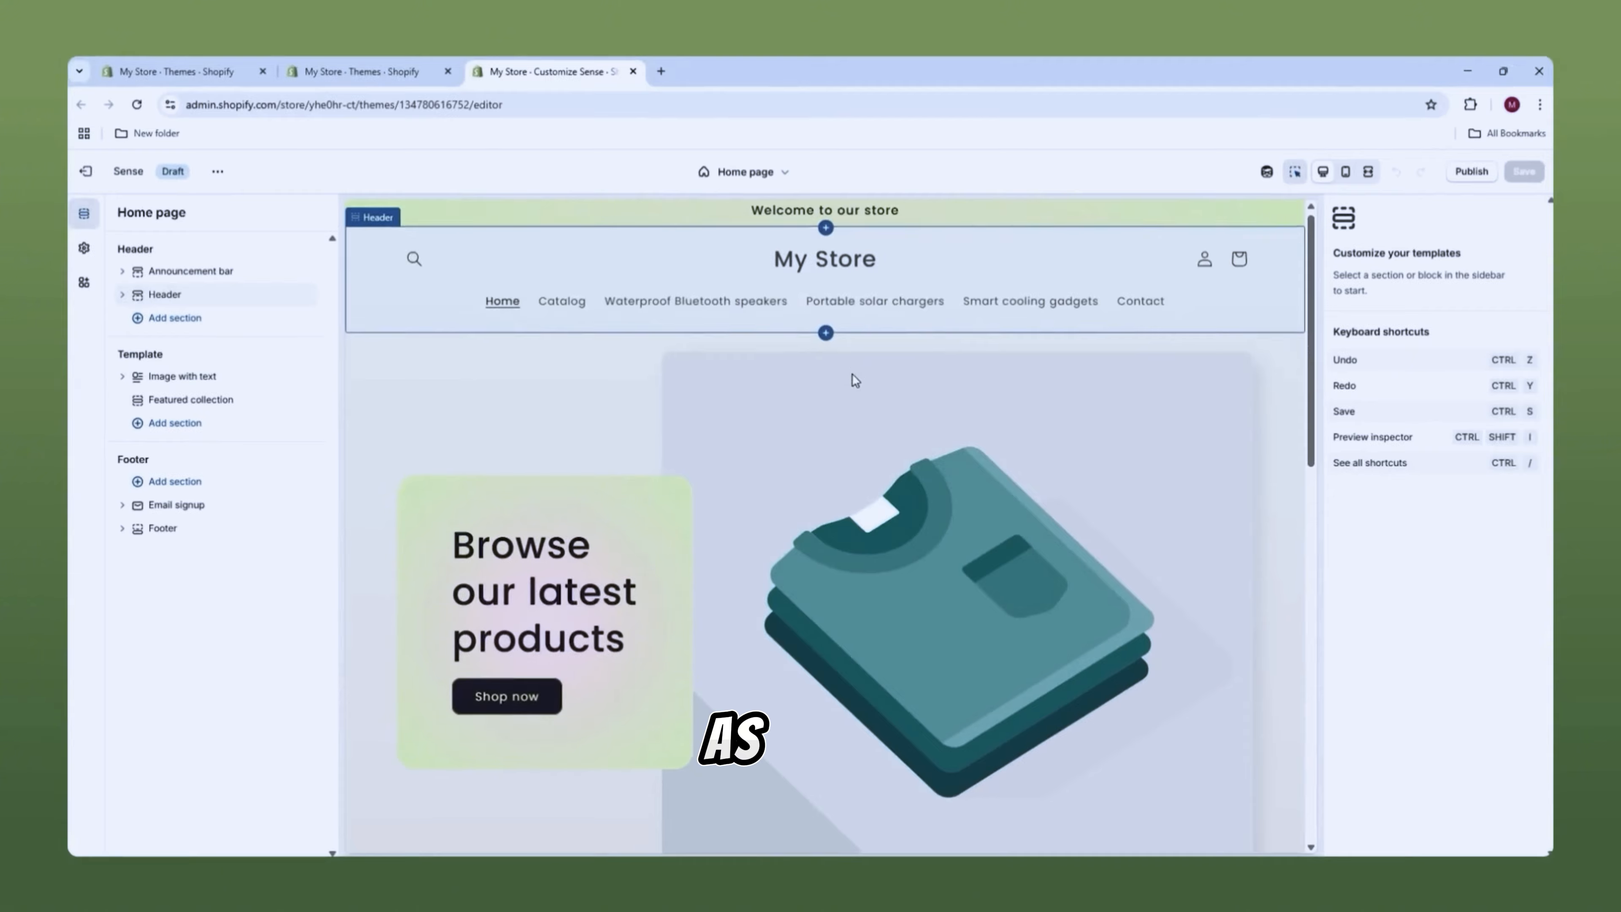
{"action": "scroll", "coordinate": [855, 375], "scroll_direction": "down", "scroll_amount": 12}
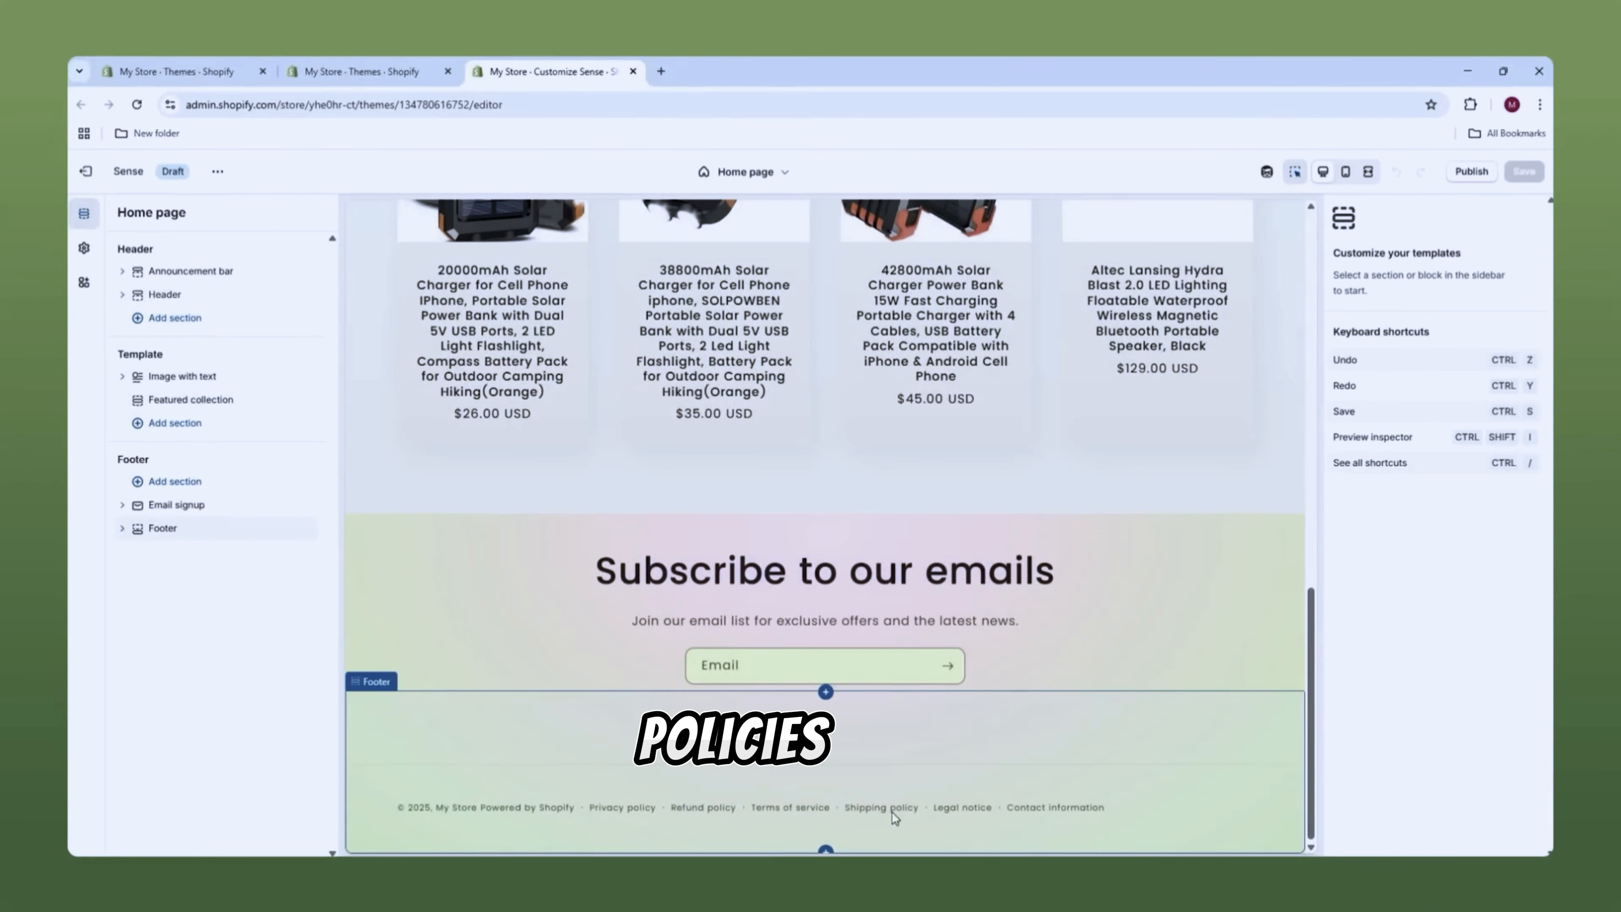
{"action": "scroll", "coordinate": [873, 661], "scroll_direction": "up", "scroll_amount": 10}
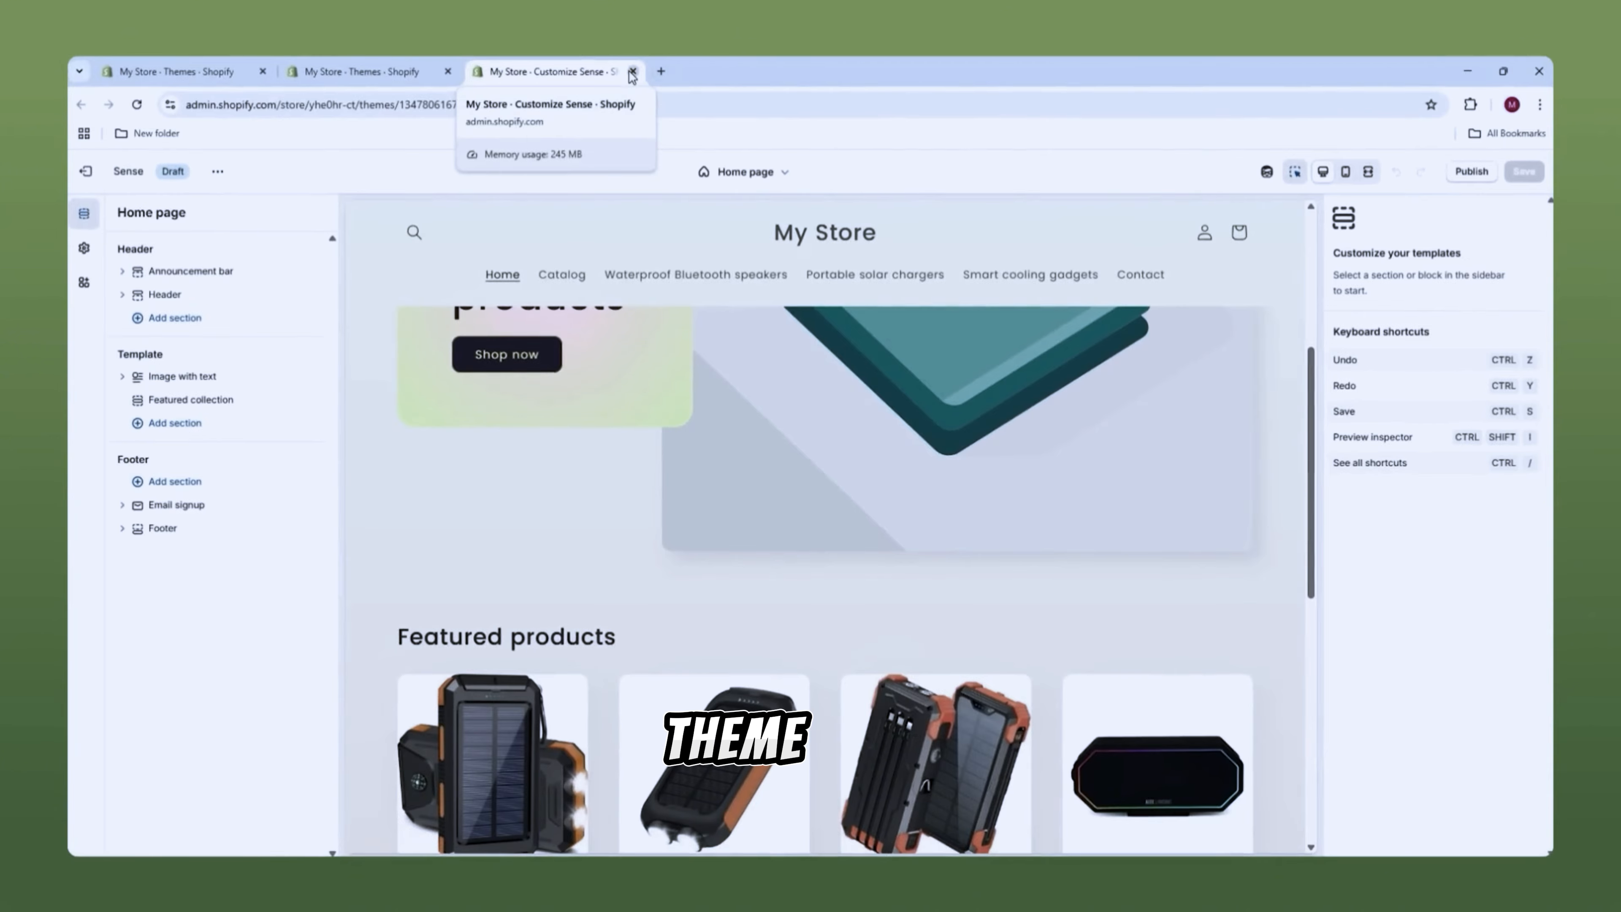
Step: Remove the Sense theme from the library and close the extra editor and Themes tabs
{"action": "left_click", "coordinate": [632, 71]}
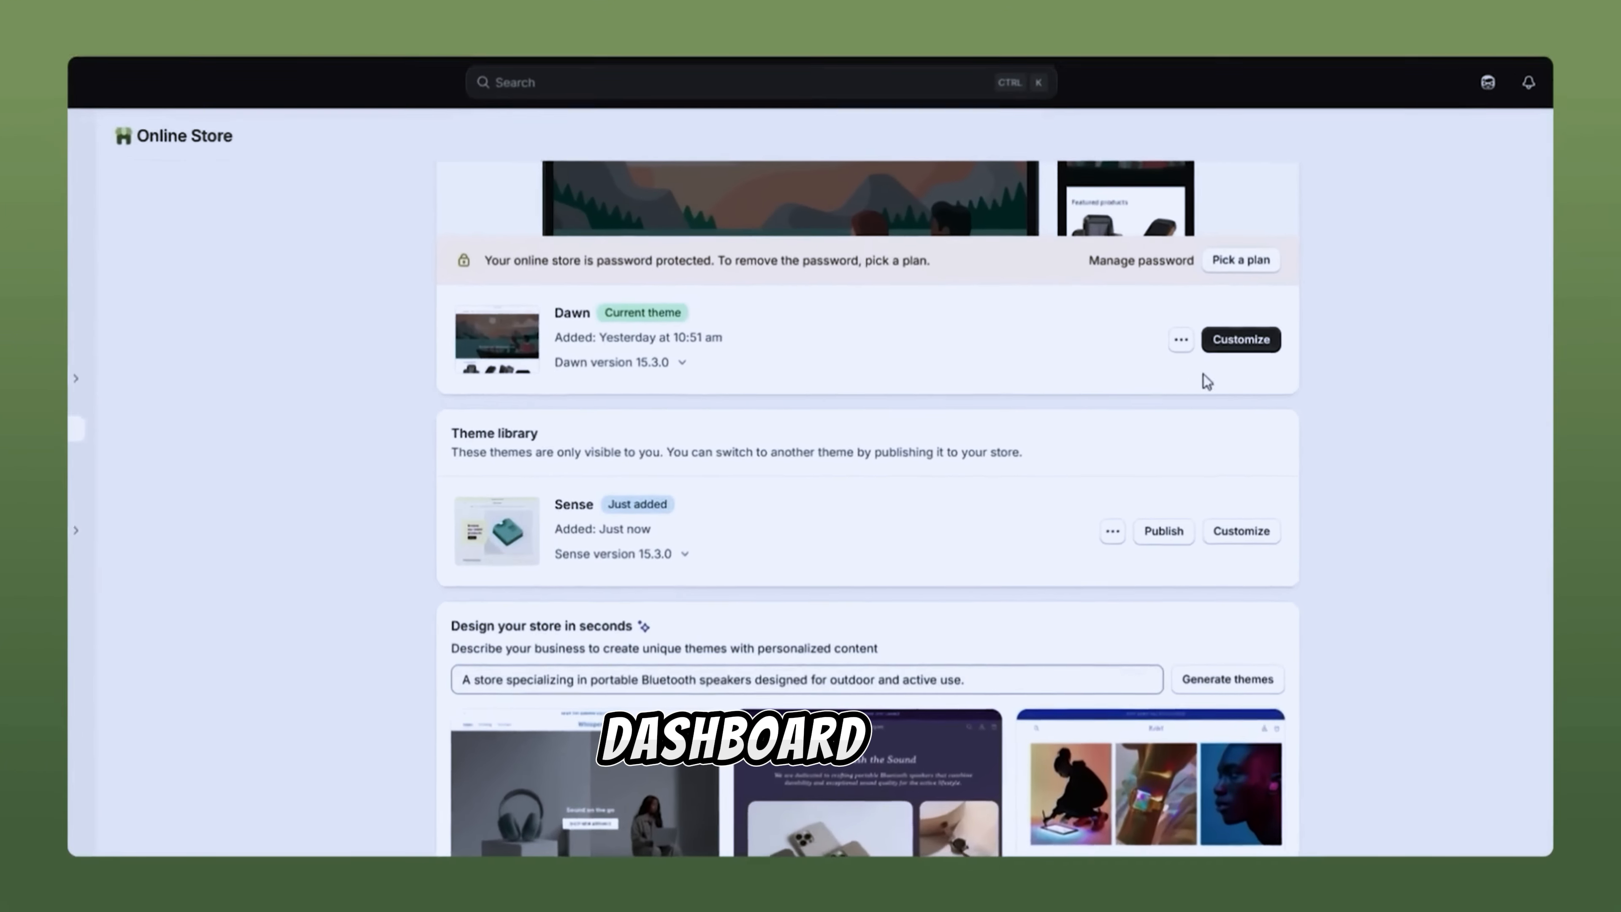
{"action": "left_click", "coordinate": [1109, 530]}
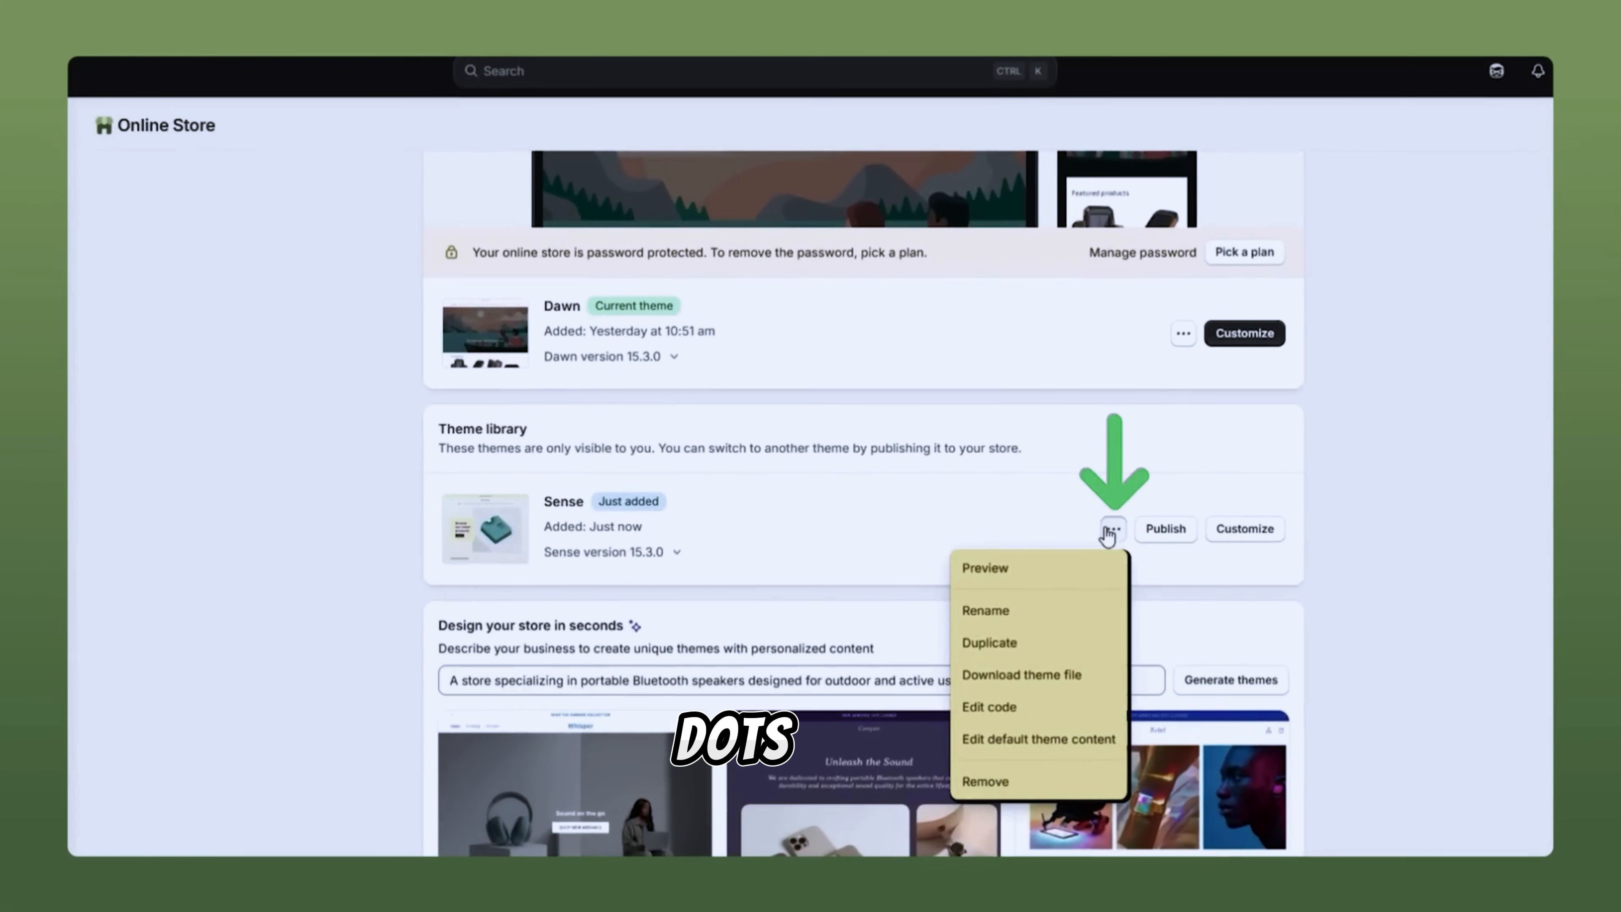
{"action": "left_click", "coordinate": [1040, 780]}
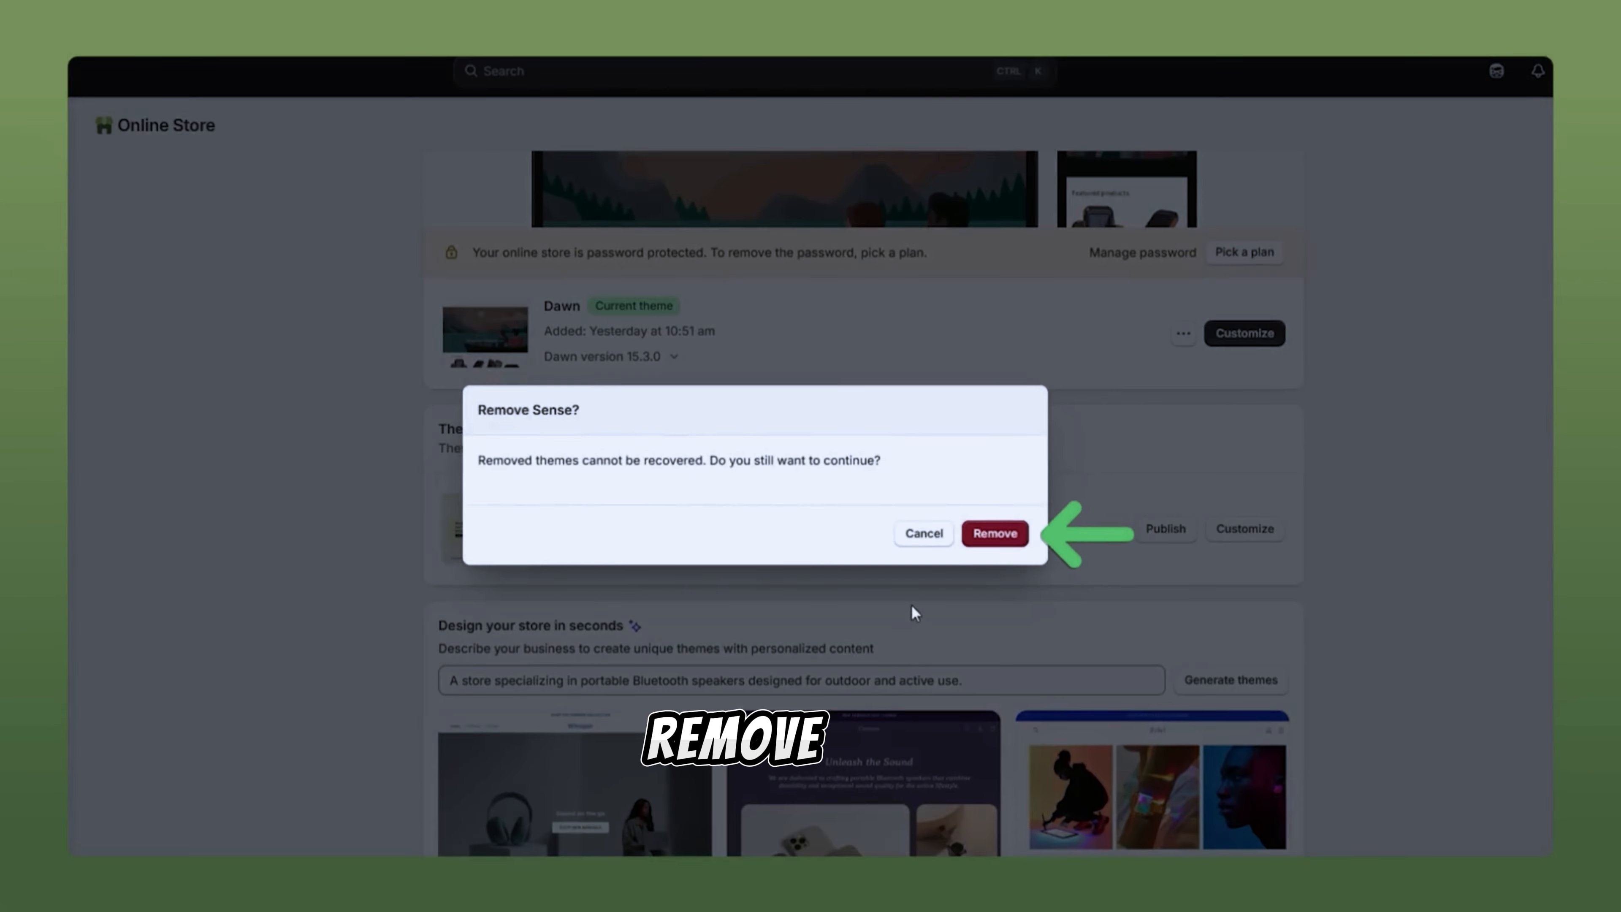
{"action": "left_click", "coordinate": [994, 536]}
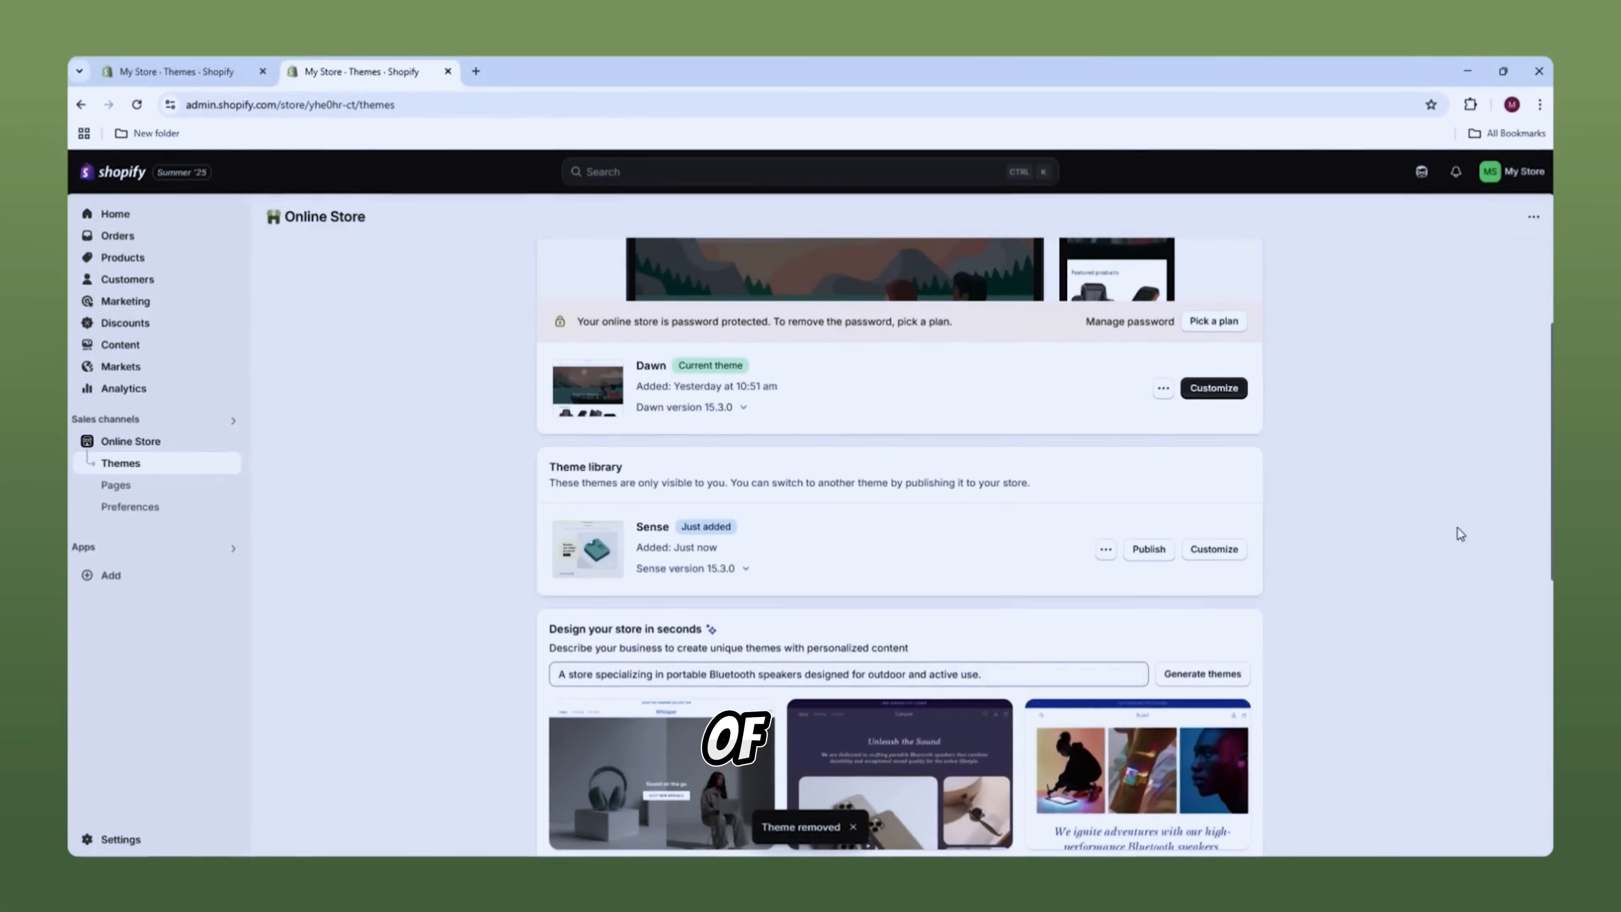
{"action": "left_click", "coordinate": [263, 72]}
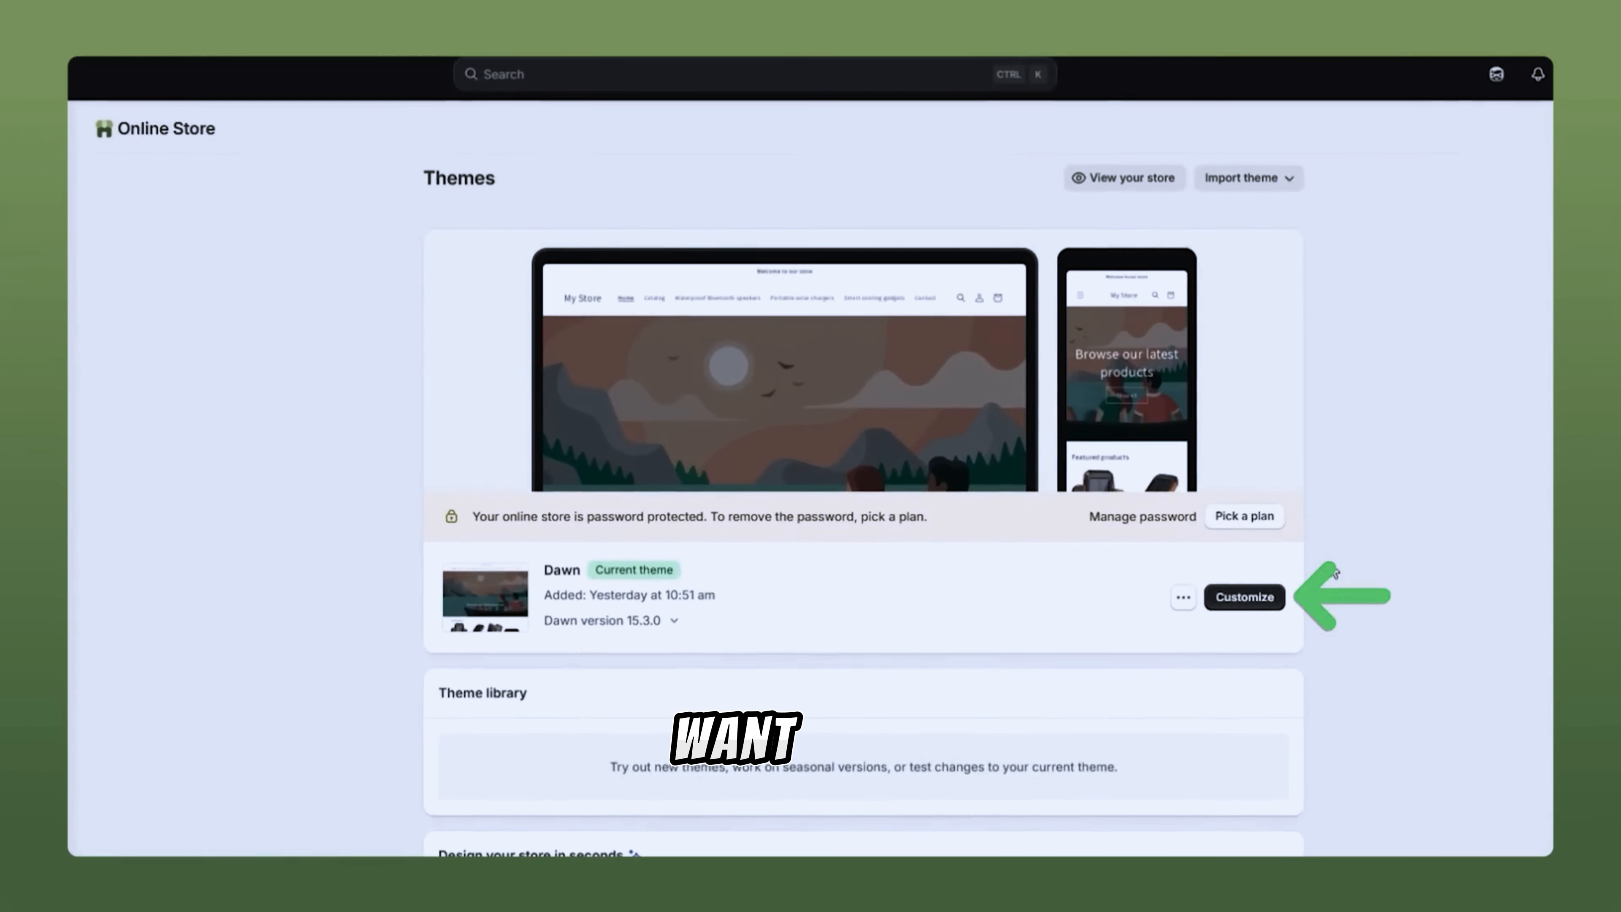
{"action": "right_click", "coordinate": [1242, 597]}
Step: Open Dawn's editor in a new tab and scroll the home page preview to Featured products
{"action": "left_click", "coordinate": [1277, 617]}
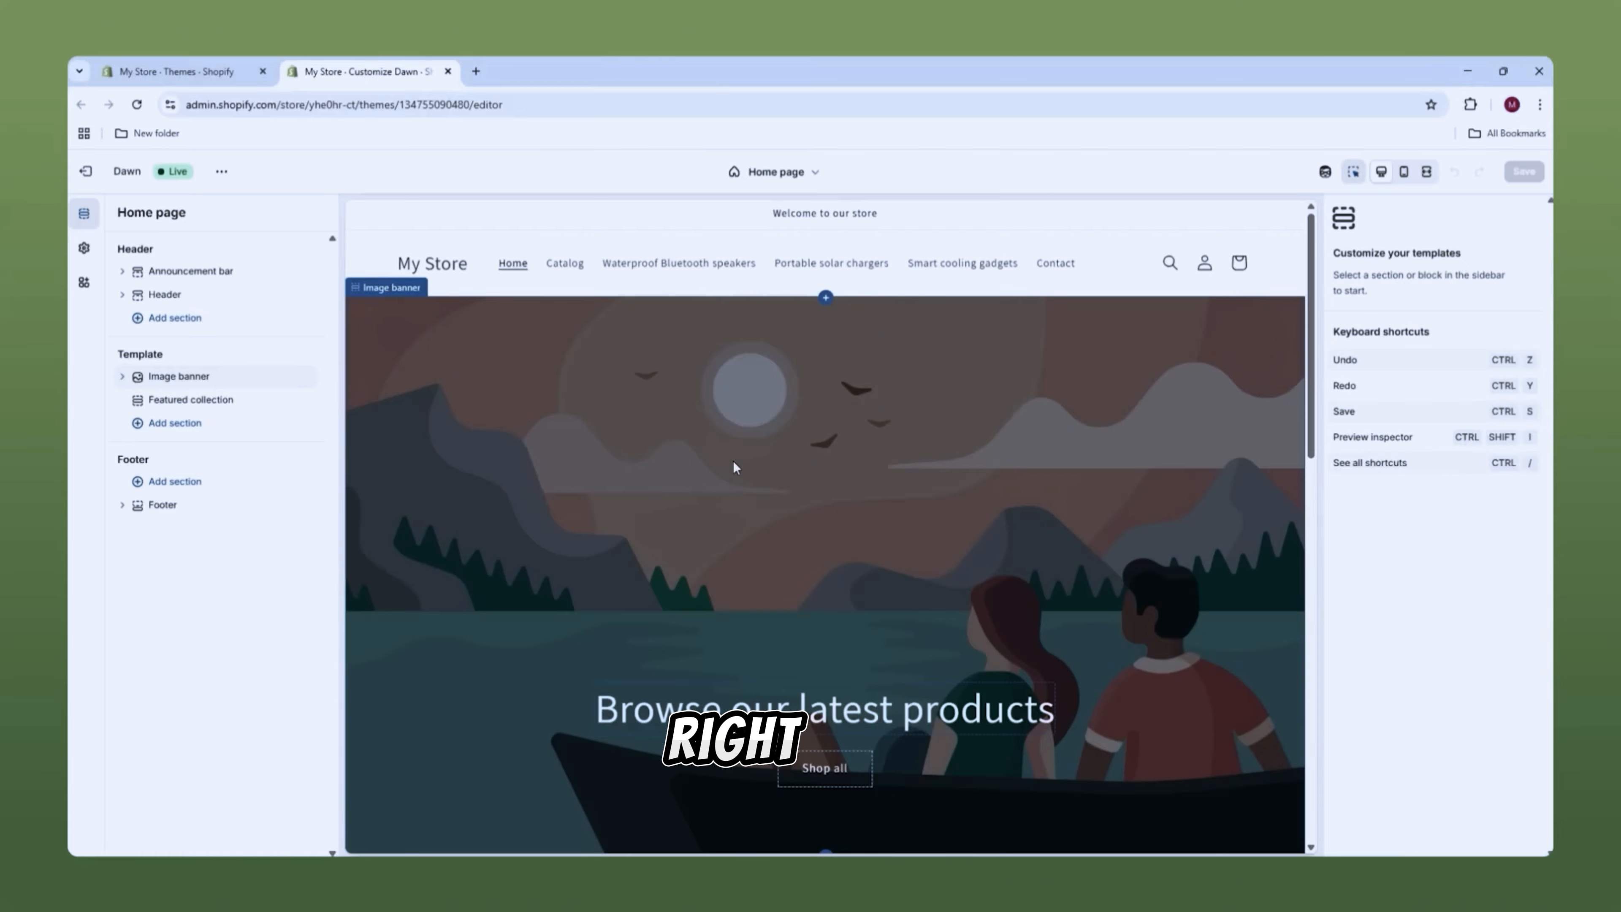
{"action": "scroll", "coordinate": [785, 549], "scroll_direction": "down", "scroll_amount": 15}
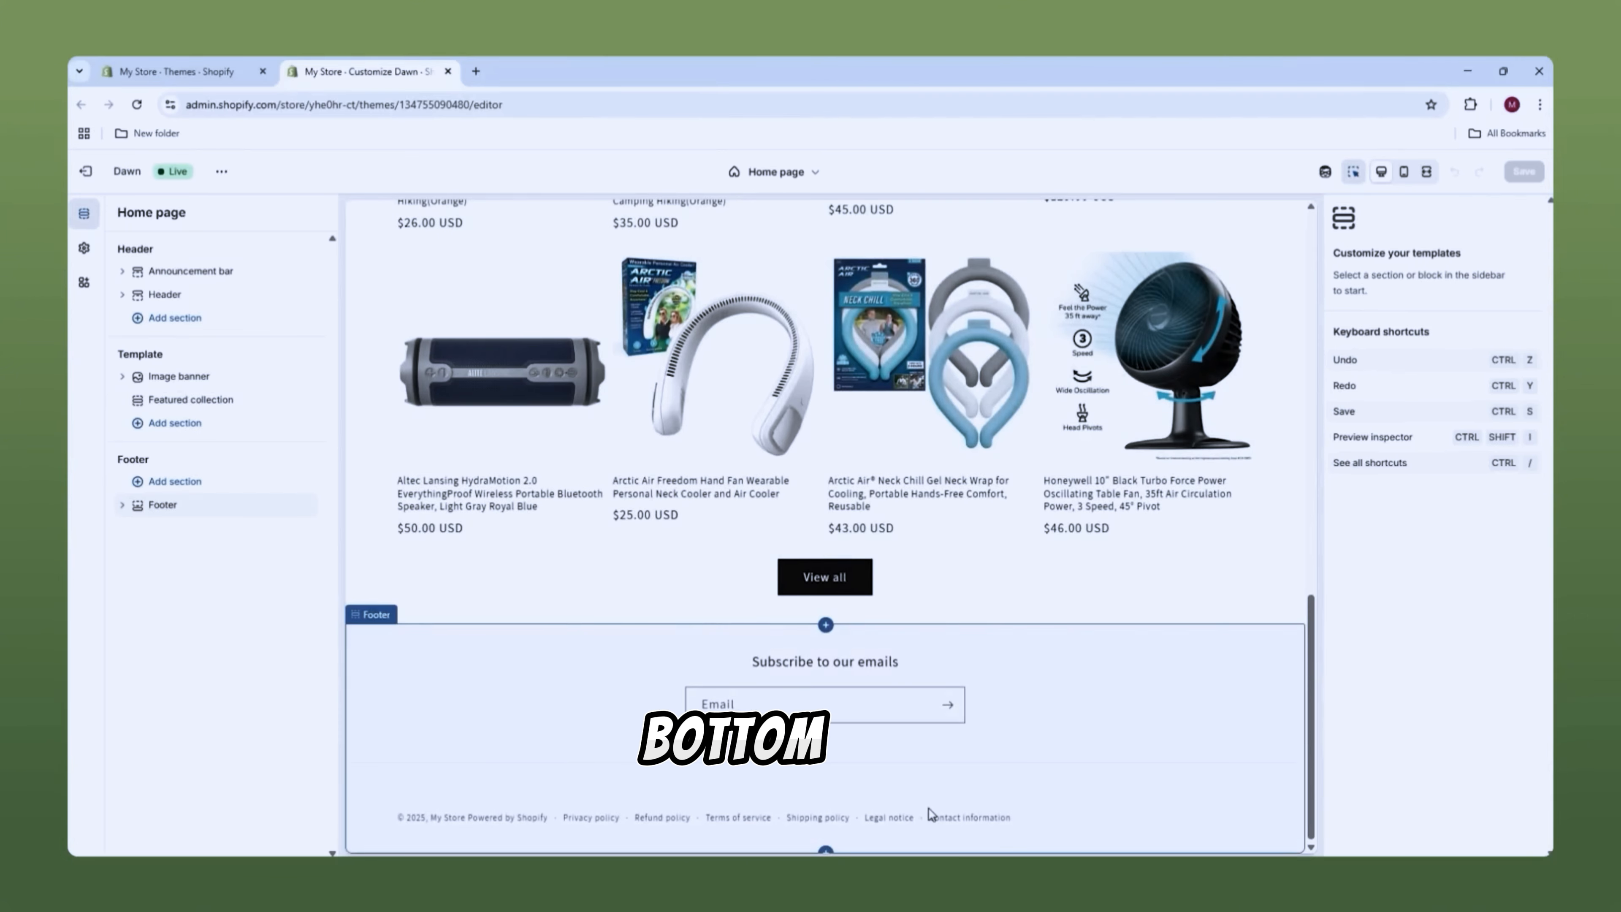
{"action": "scroll", "coordinate": [922, 760], "scroll_direction": "up", "scroll_amount": 3}
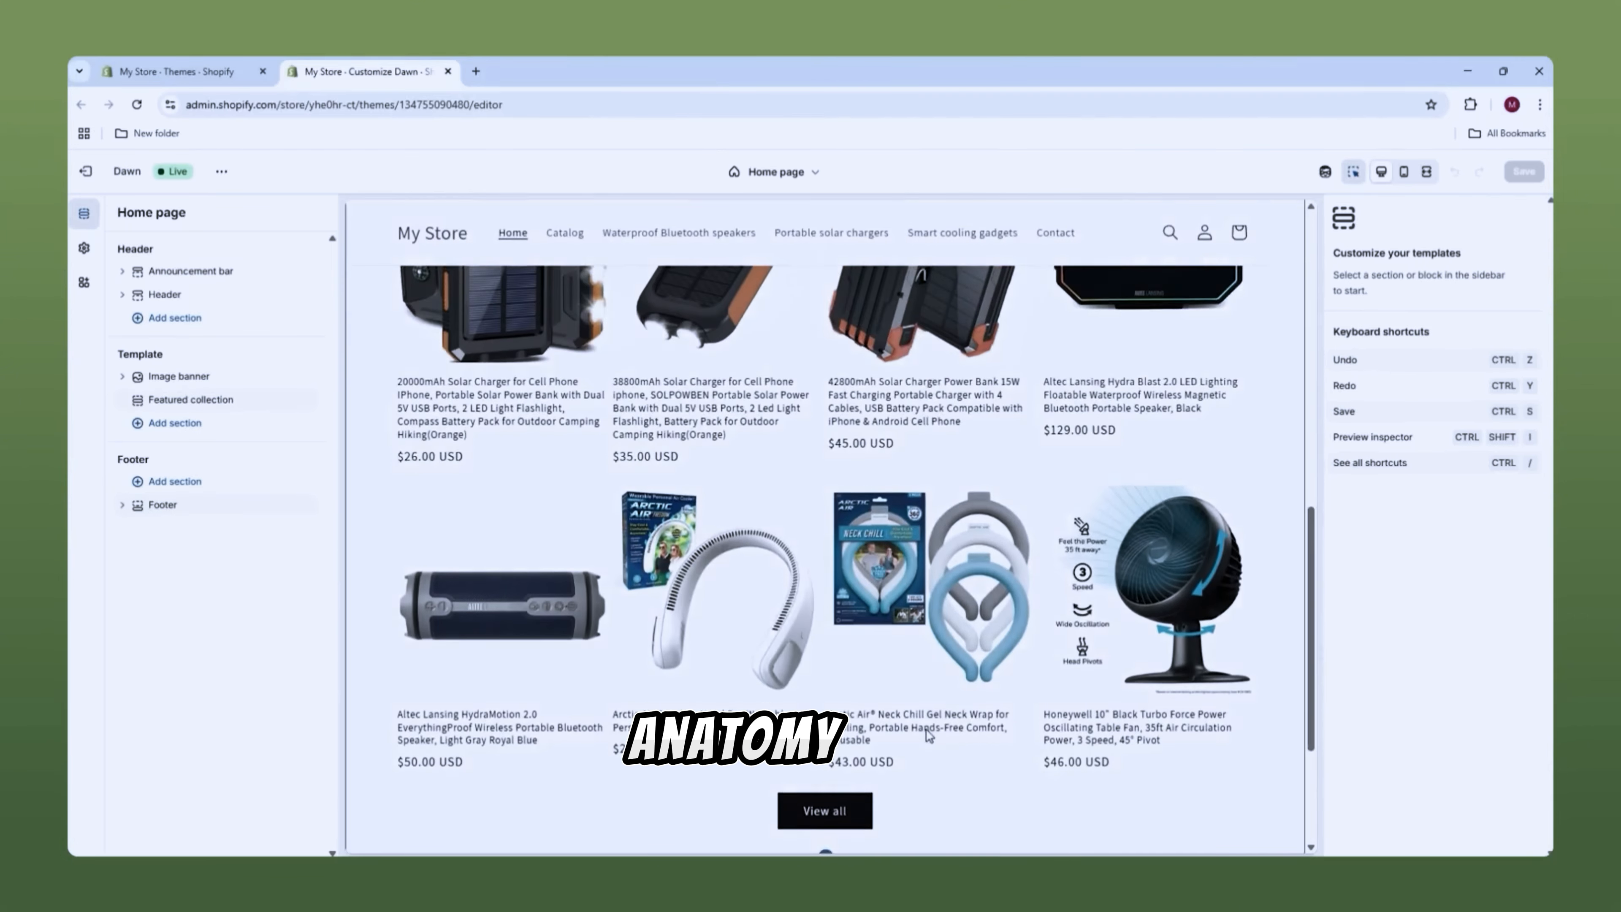
{"action": "scroll", "coordinate": [929, 734], "scroll_direction": "up", "scroll_amount": 10}
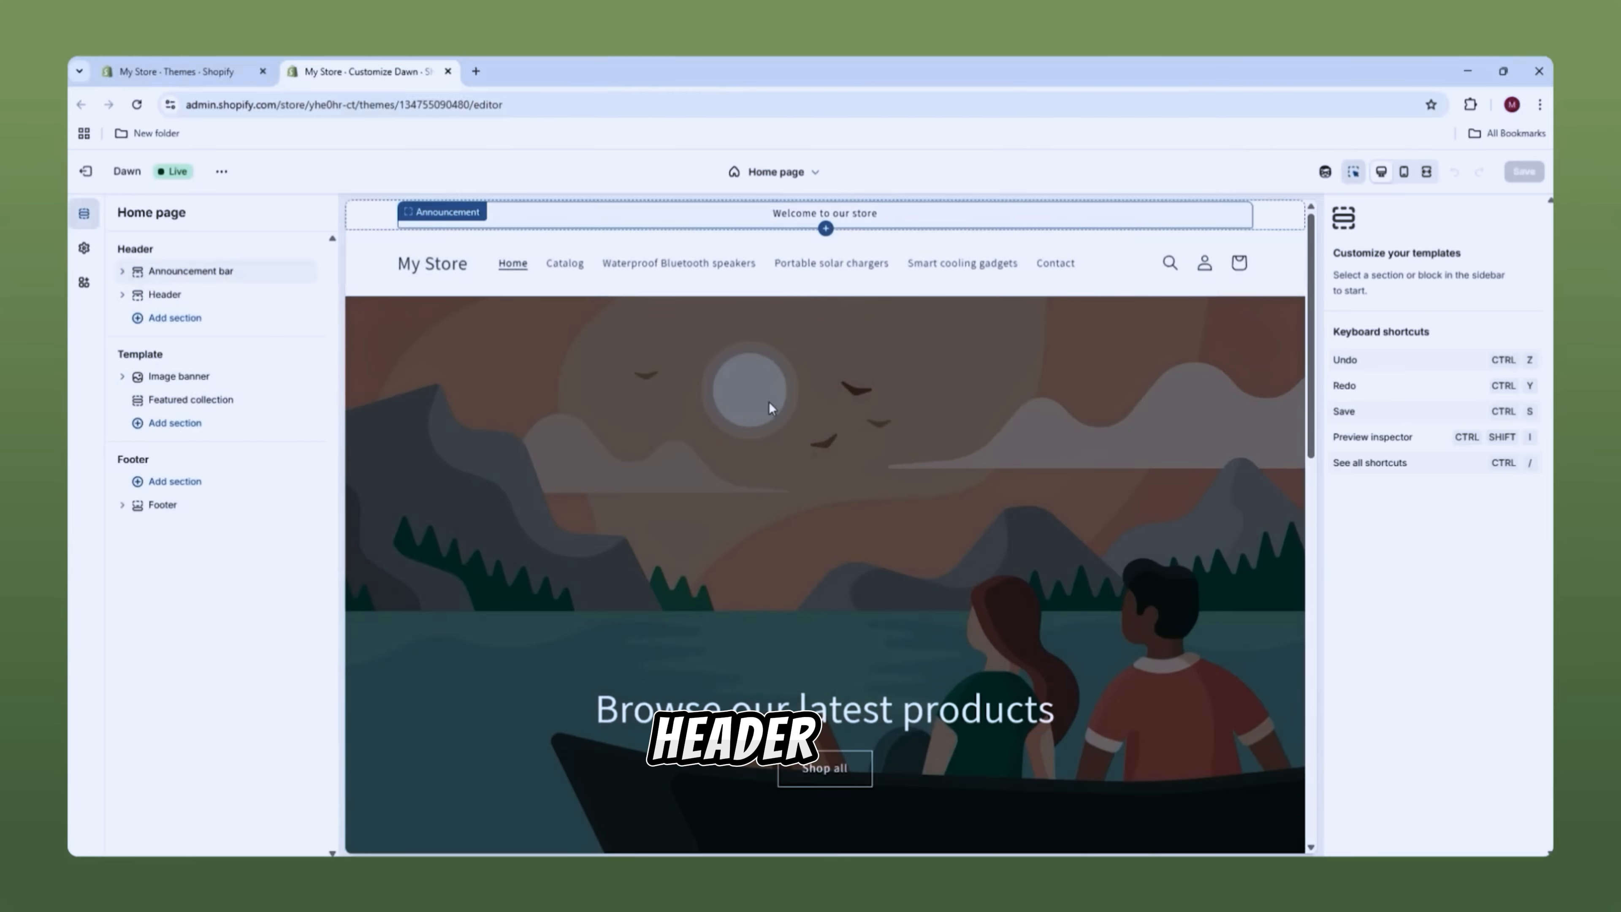
{"action": "scroll", "coordinate": [769, 409], "scroll_direction": "down", "scroll_amount": 7}
{"action": "scroll", "coordinate": [763, 428], "scroll_direction": "down", "scroll_amount": 6}
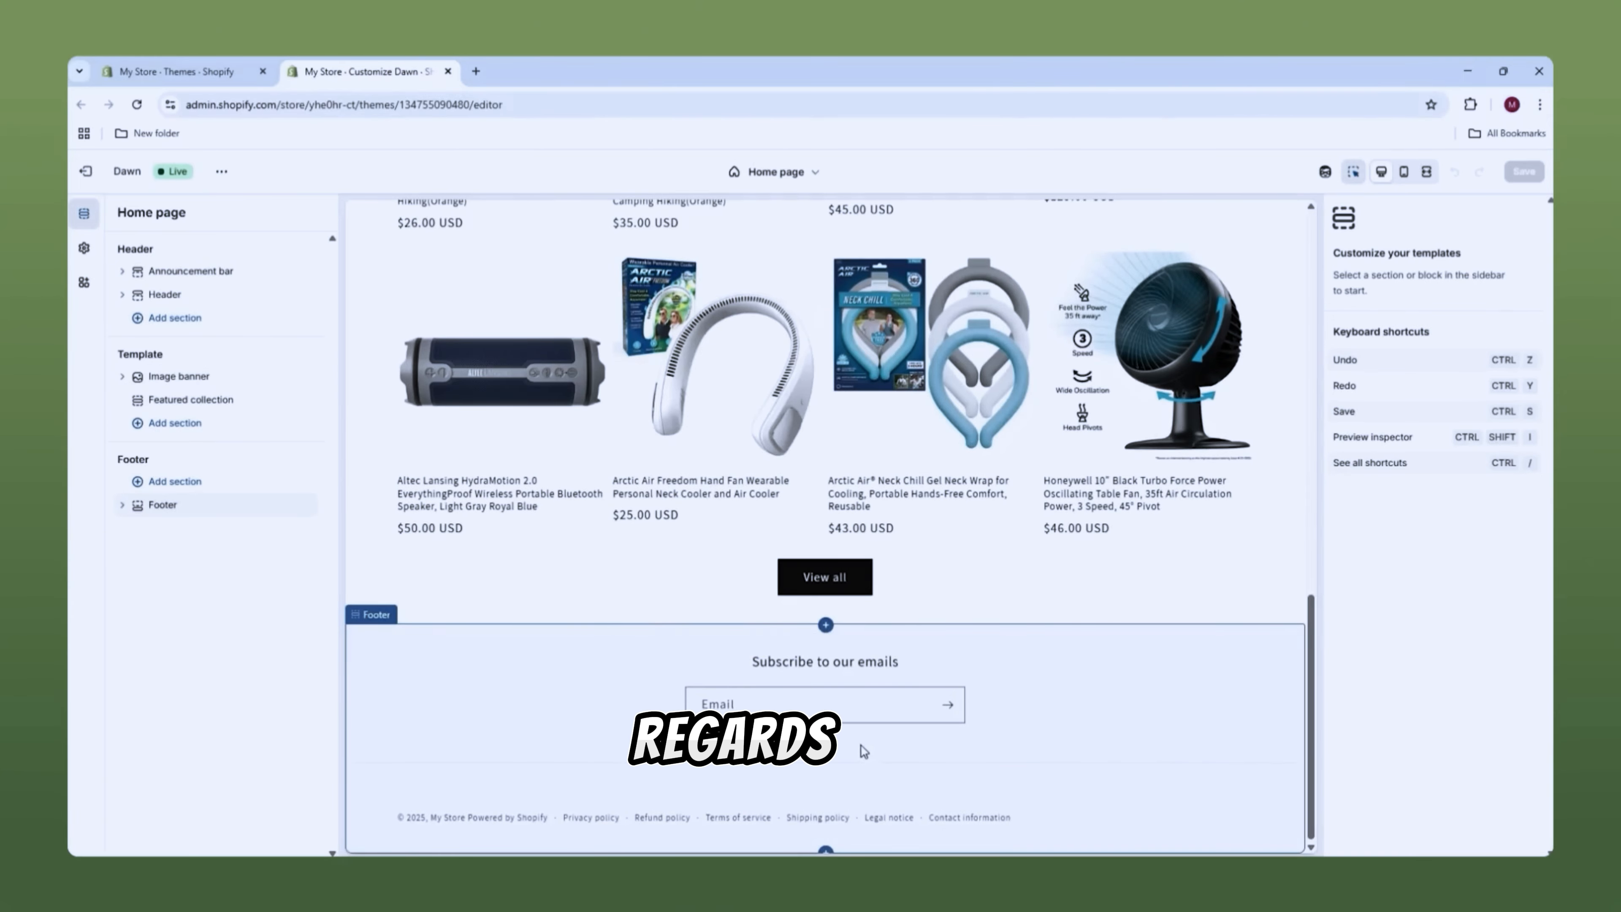
{"action": "scroll", "coordinate": [678, 555], "scroll_direction": "up", "scroll_amount": 12}
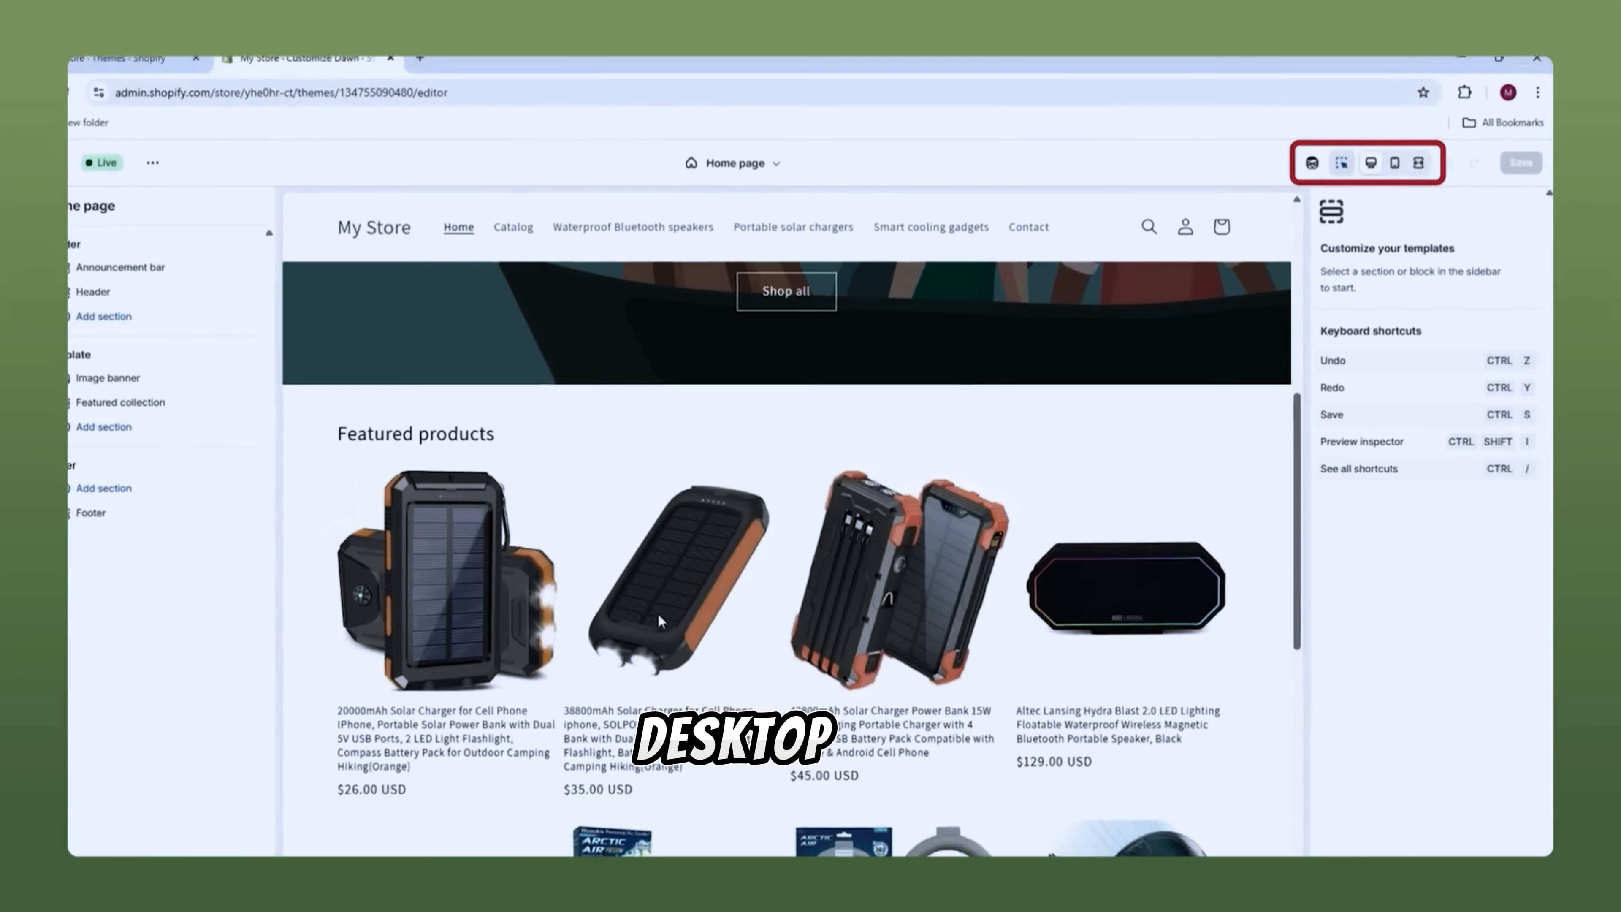
Step: Check the Dawn home page in mobile layout, then scroll through it full screen
{"action": "scroll", "coordinate": [531, 641], "scroll_direction": "up", "scroll_amount": 6}
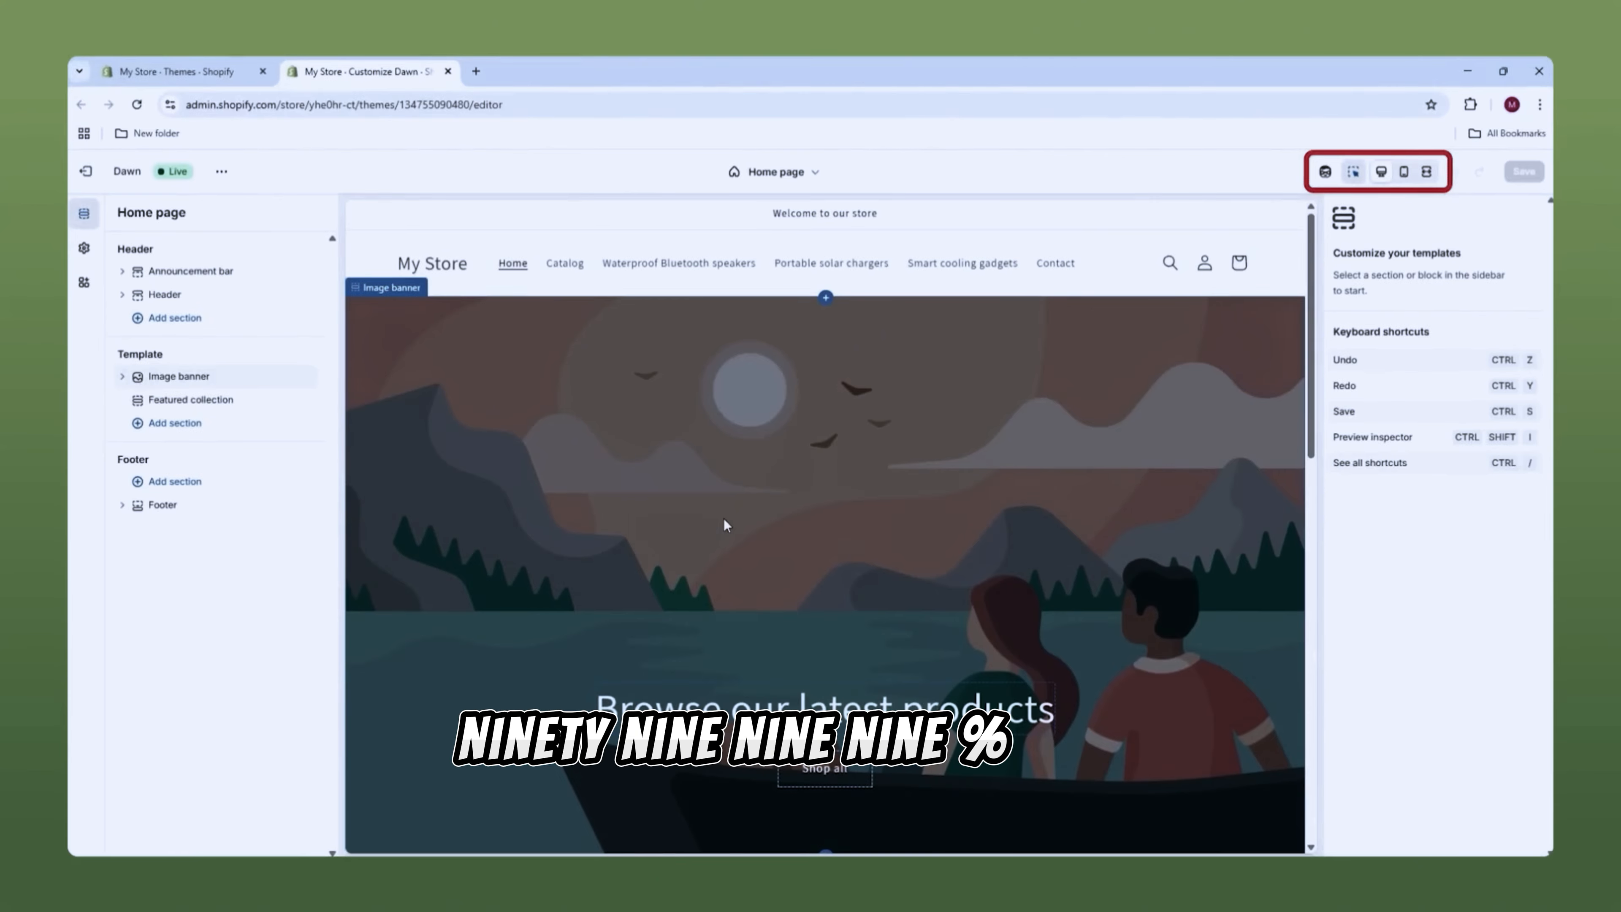
{"action": "left_click", "coordinate": [1404, 171]}
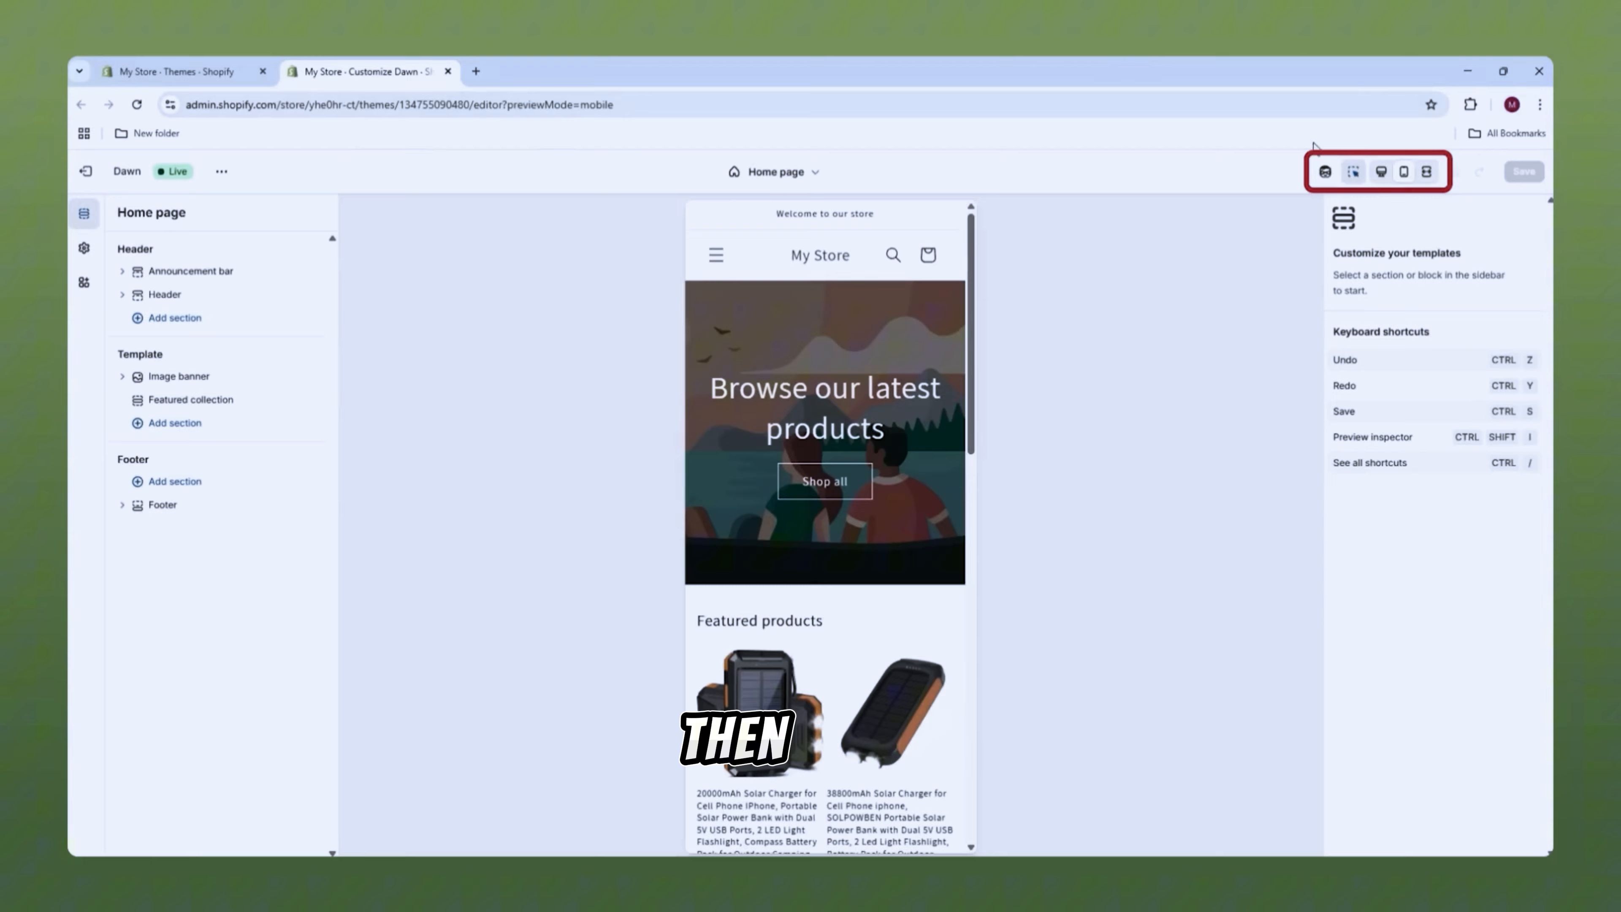
{"action": "left_click", "coordinate": [1426, 171]}
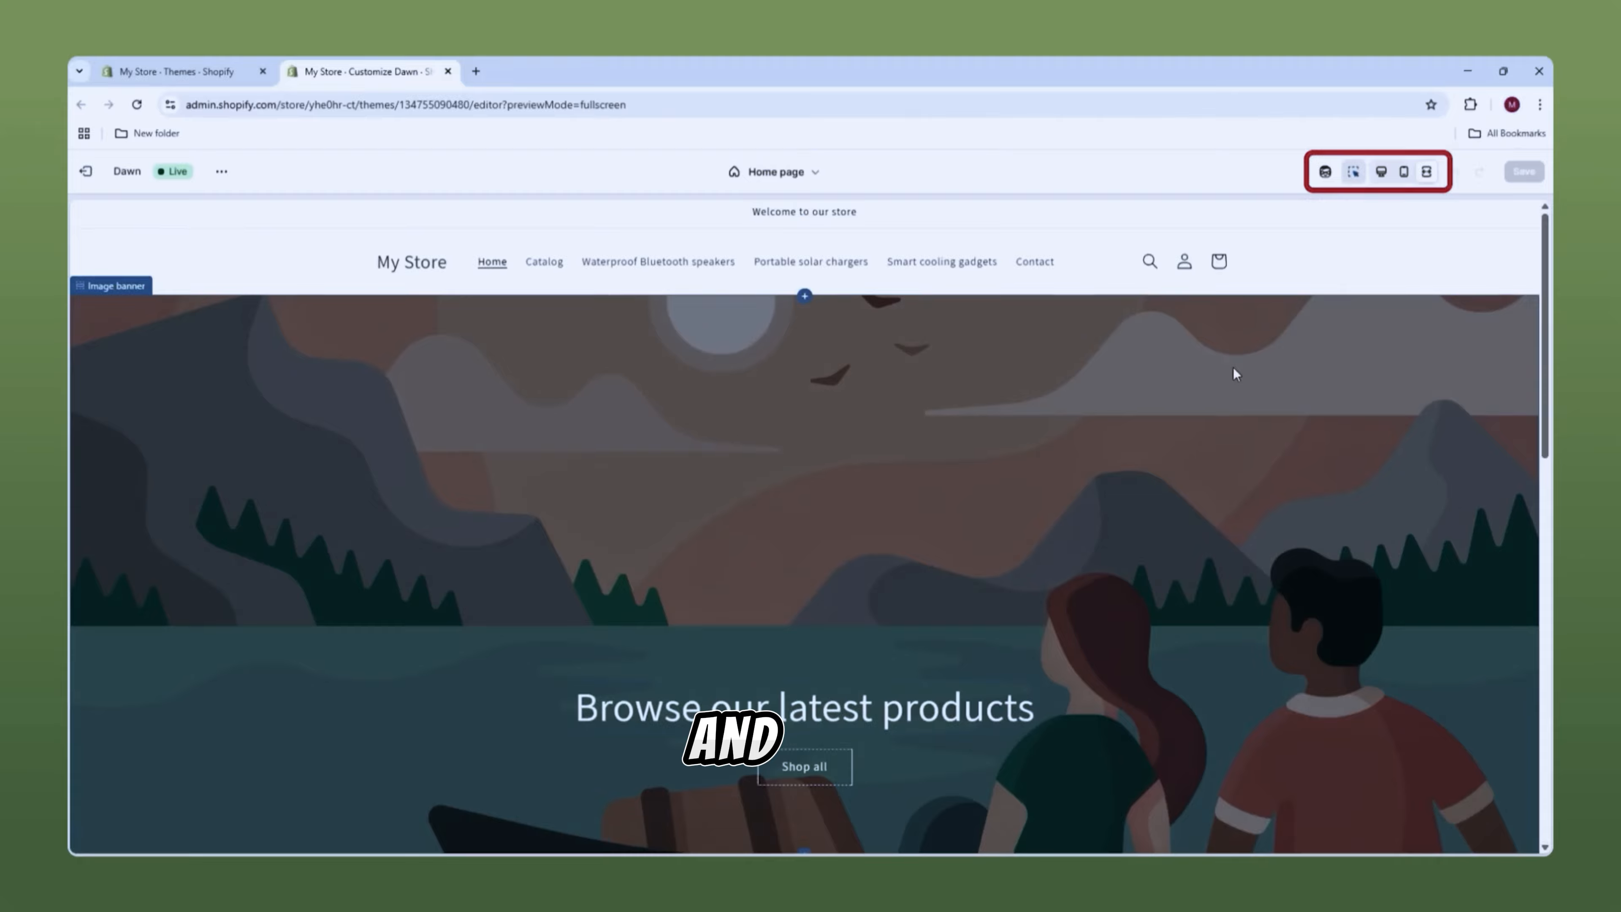
{"action": "scroll", "coordinate": [1234, 368], "scroll_direction": "down", "scroll_amount": 10}
{"action": "scroll", "coordinate": [1200, 348], "scroll_direction": "down", "scroll_amount": 5}
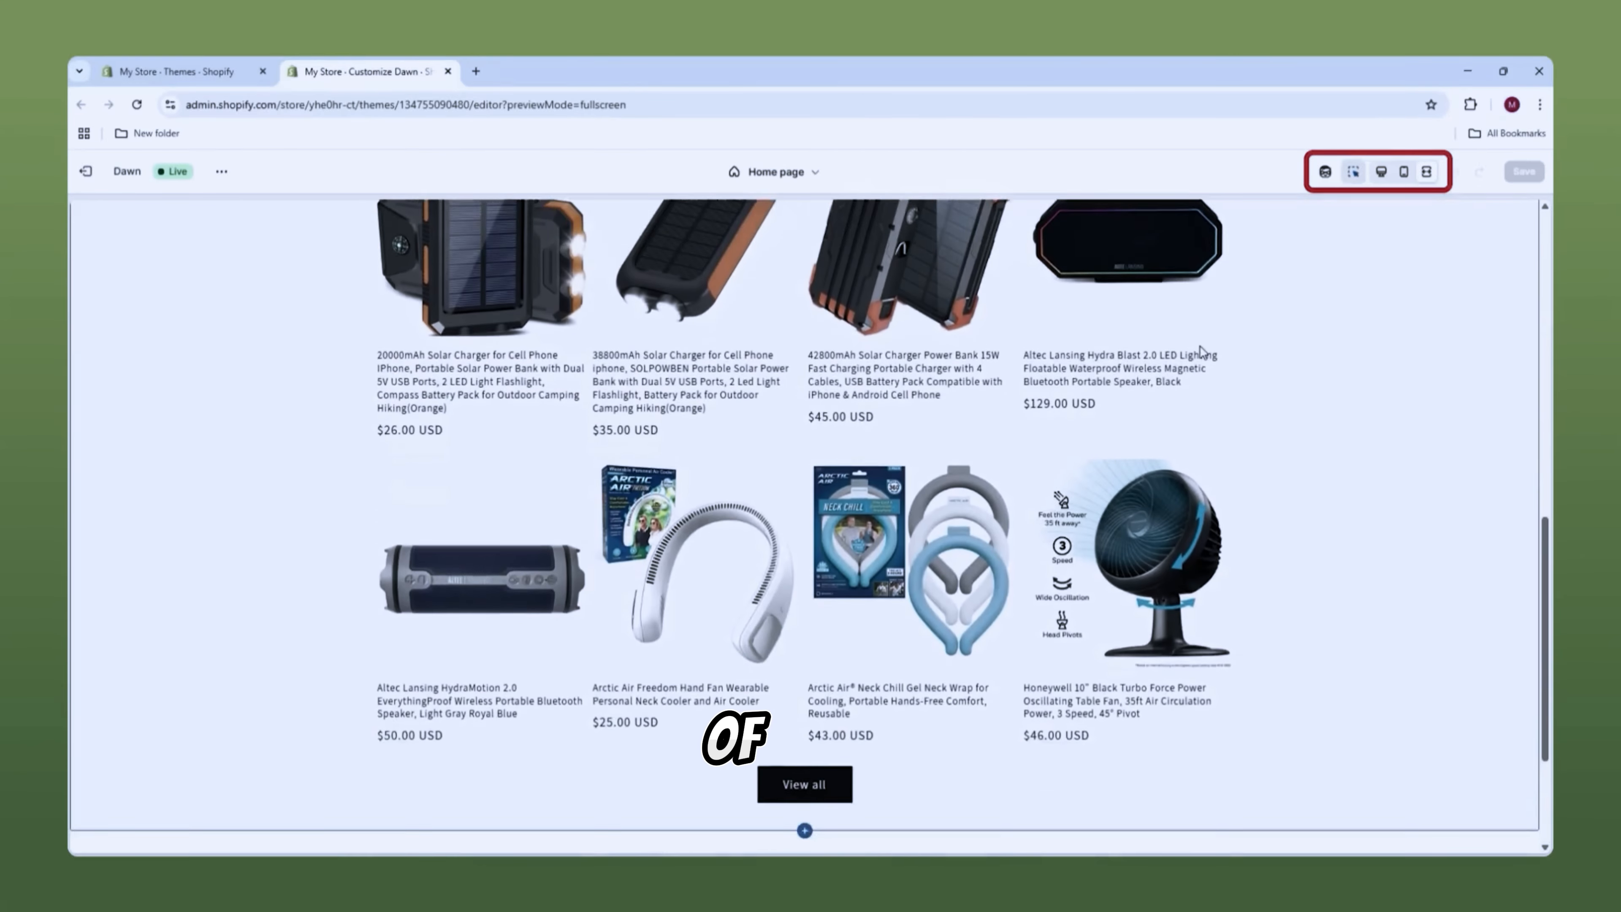
{"action": "scroll", "coordinate": [1181, 342], "scroll_direction": "up", "scroll_amount": 12}
{"action": "scroll", "coordinate": [1181, 342], "scroll_direction": "up", "scroll_amount": 5}
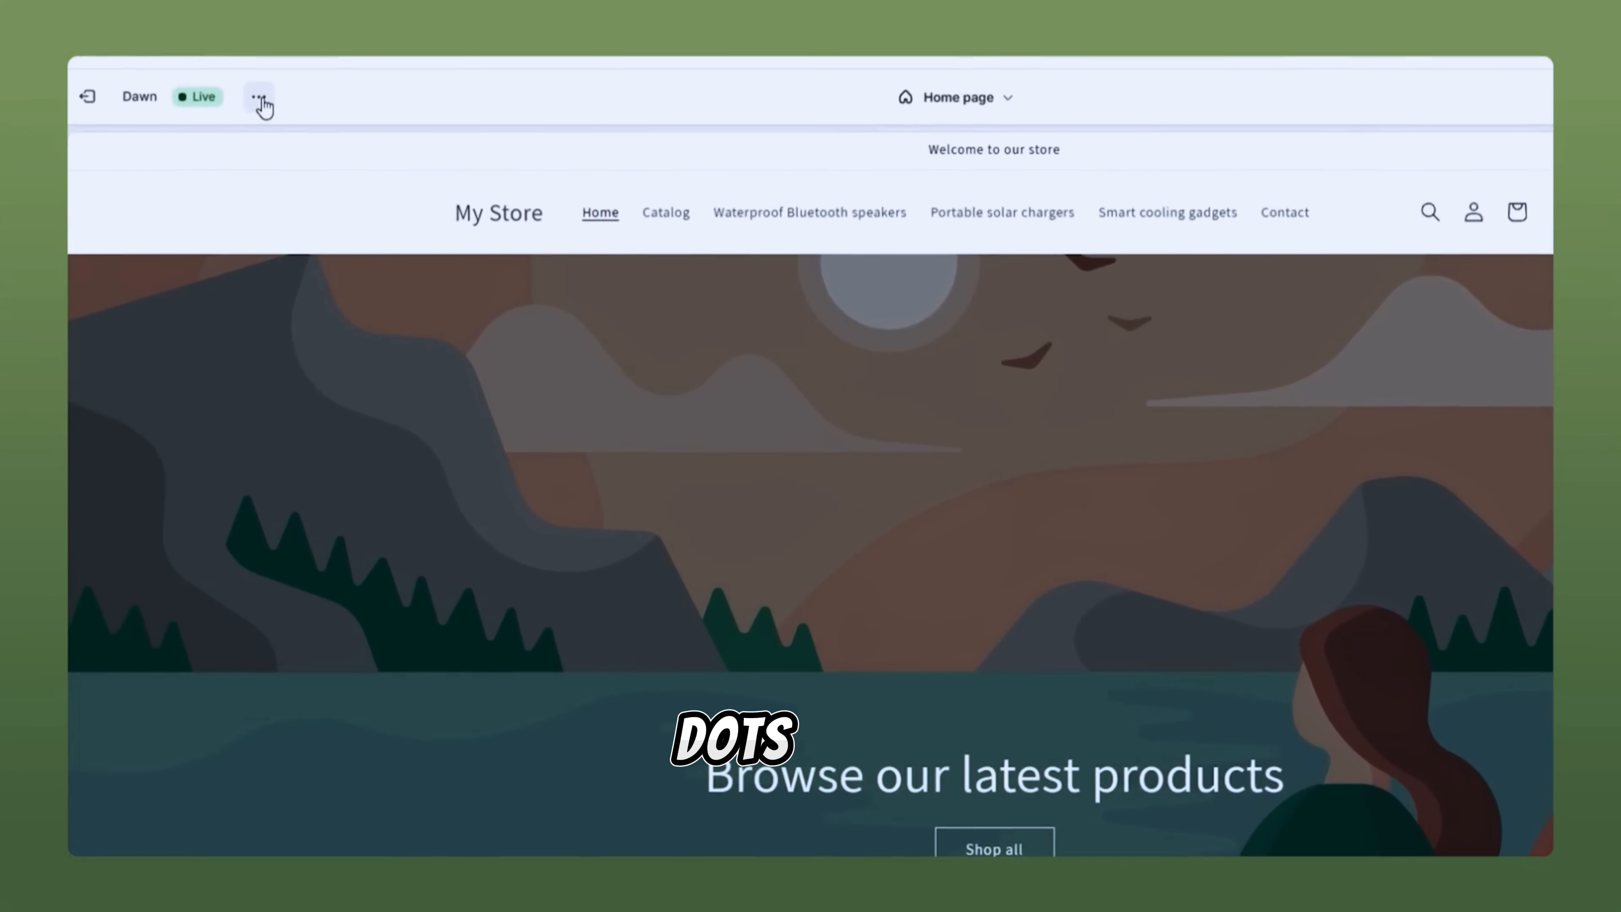
Step: Browse the live storefront with the preview bar hidden, close it, and exit full-screen preview
{"action": "left_click", "coordinate": [223, 174]}
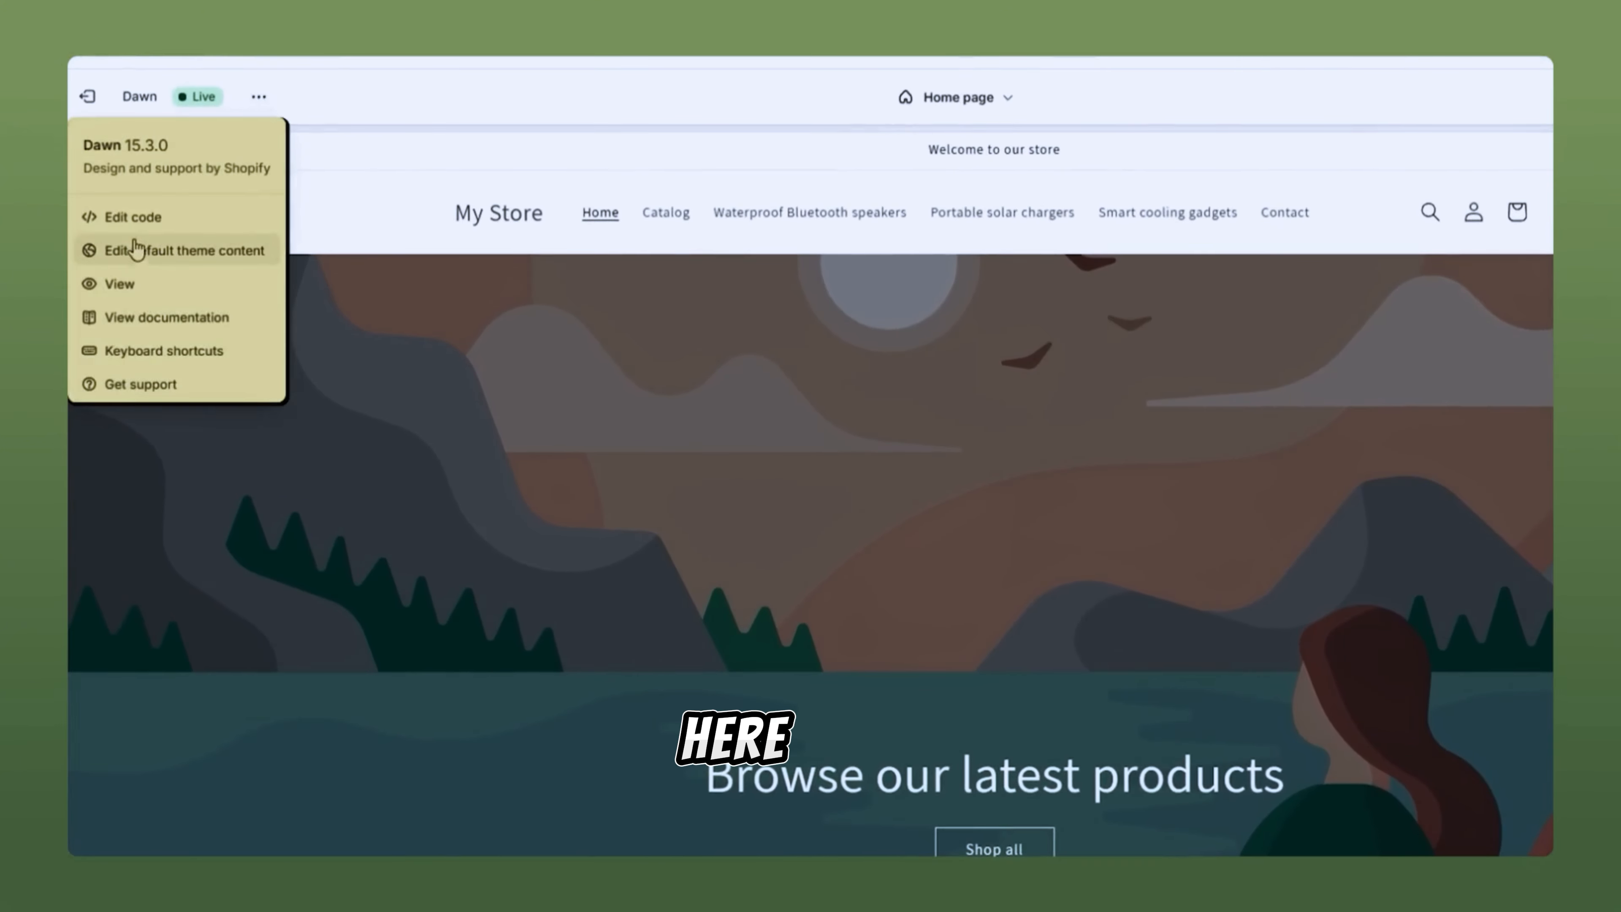
{"action": "left_click", "coordinate": [134, 283]}
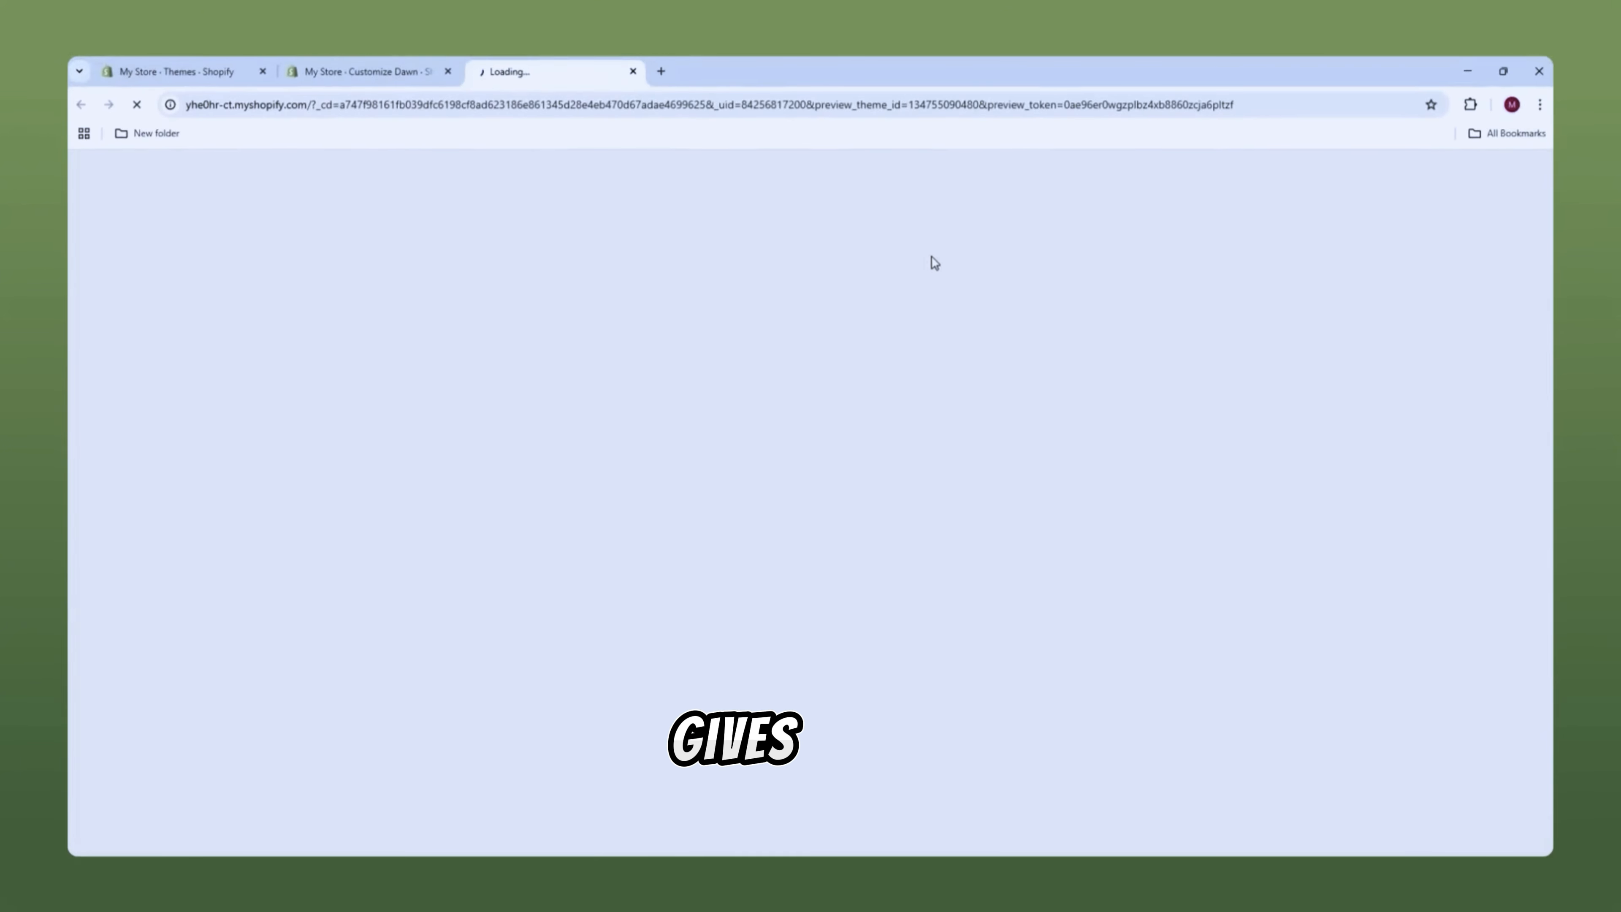
{"action": "scroll", "coordinate": [1182, 254], "scroll_direction": "down", "scroll_amount": 1}
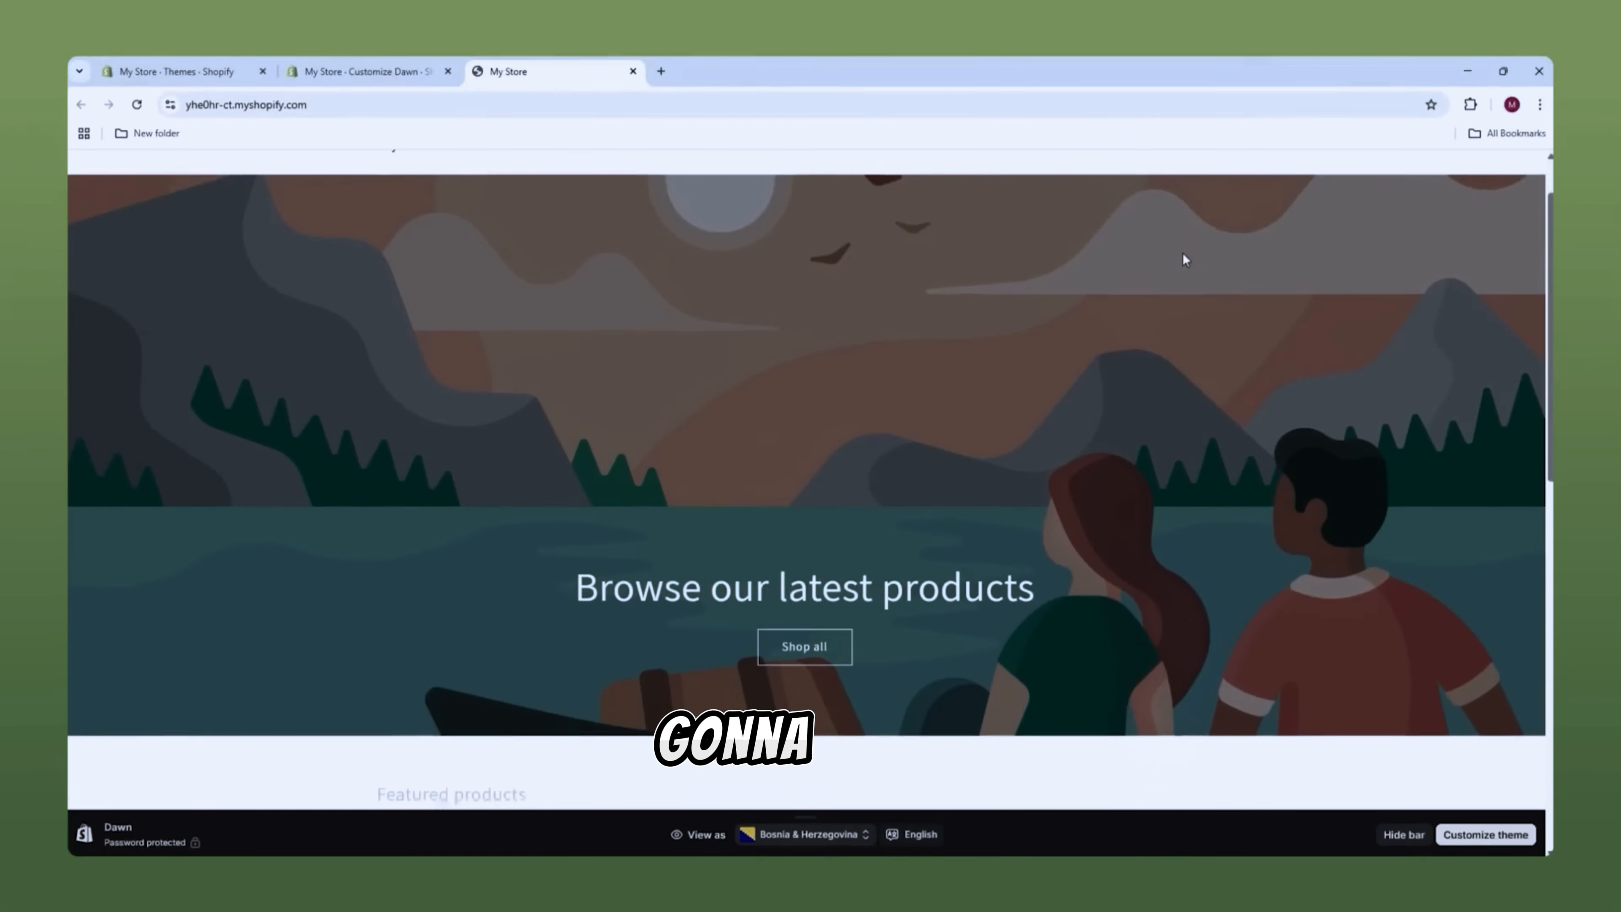
{"action": "scroll", "coordinate": [1188, 268], "scroll_direction": "down", "scroll_amount": 1}
{"action": "left_click", "coordinate": [1403, 834]}
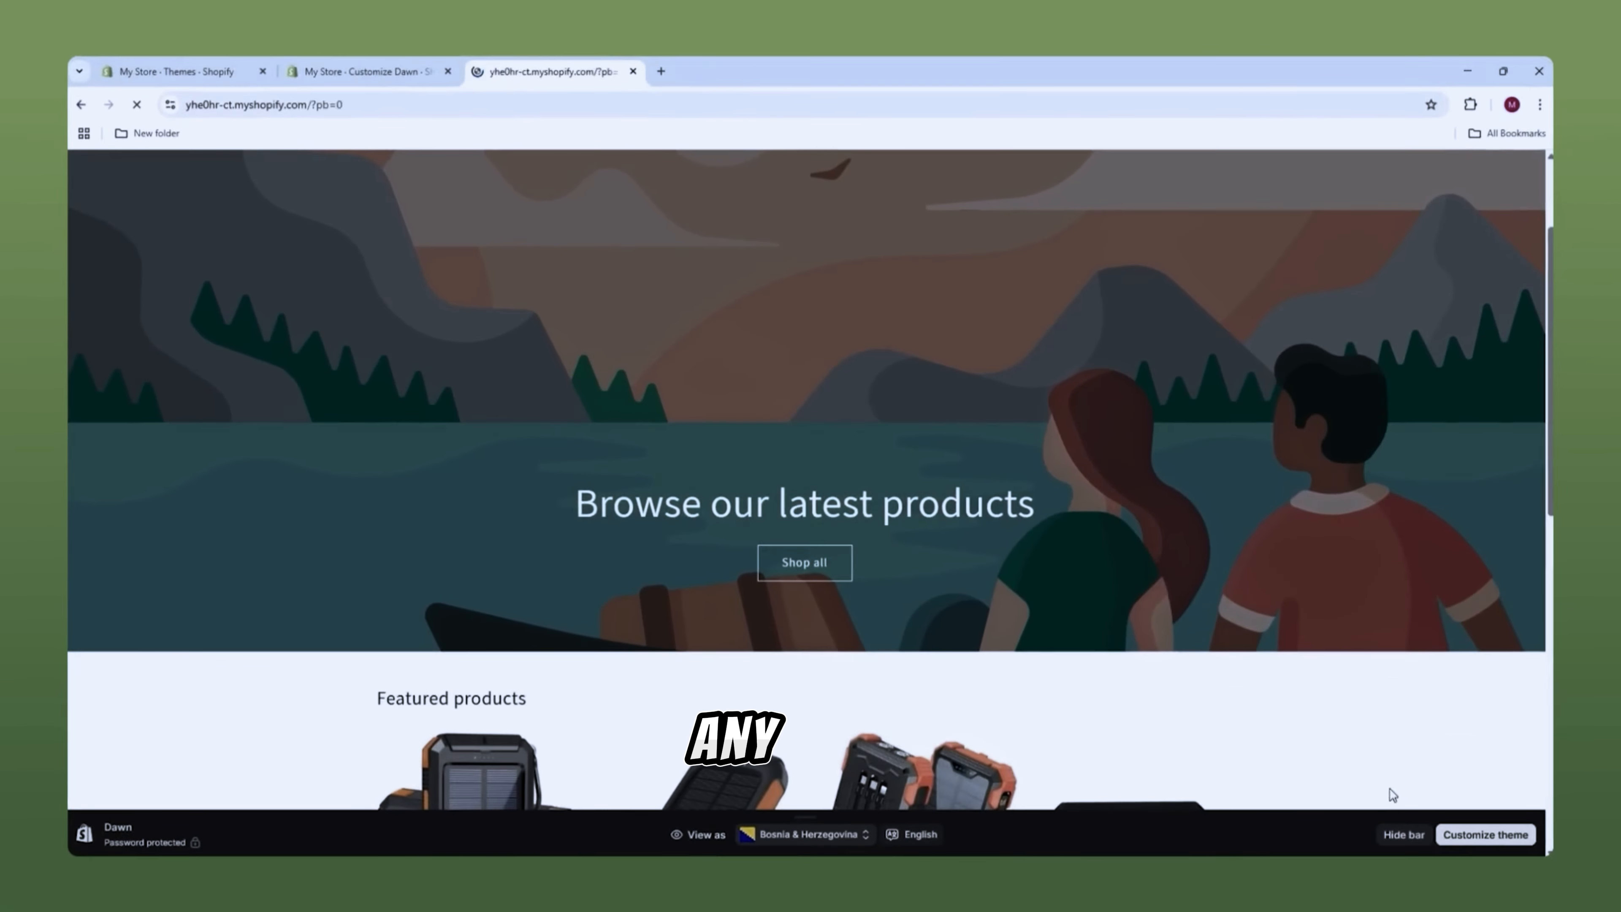
{"action": "scroll", "coordinate": [734, 316], "scroll_direction": "down", "scroll_amount": 6}
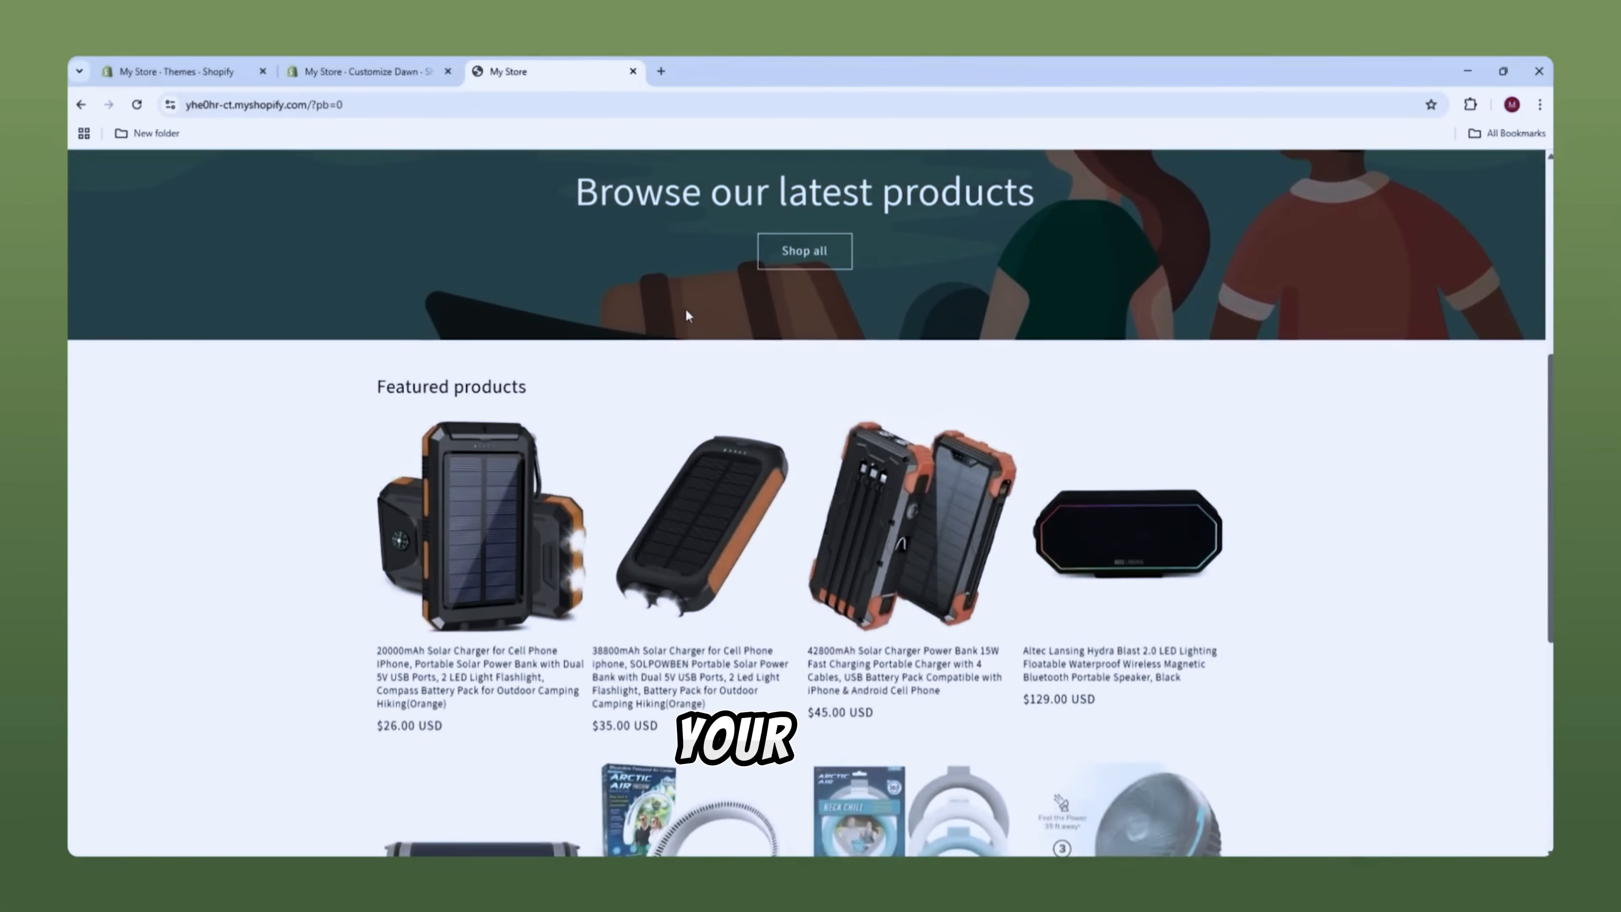
{"action": "scroll", "coordinate": [686, 311], "scroll_direction": "down", "scroll_amount": 7}
{"action": "scroll", "coordinate": [678, 322], "scroll_direction": "up", "scroll_amount": 7}
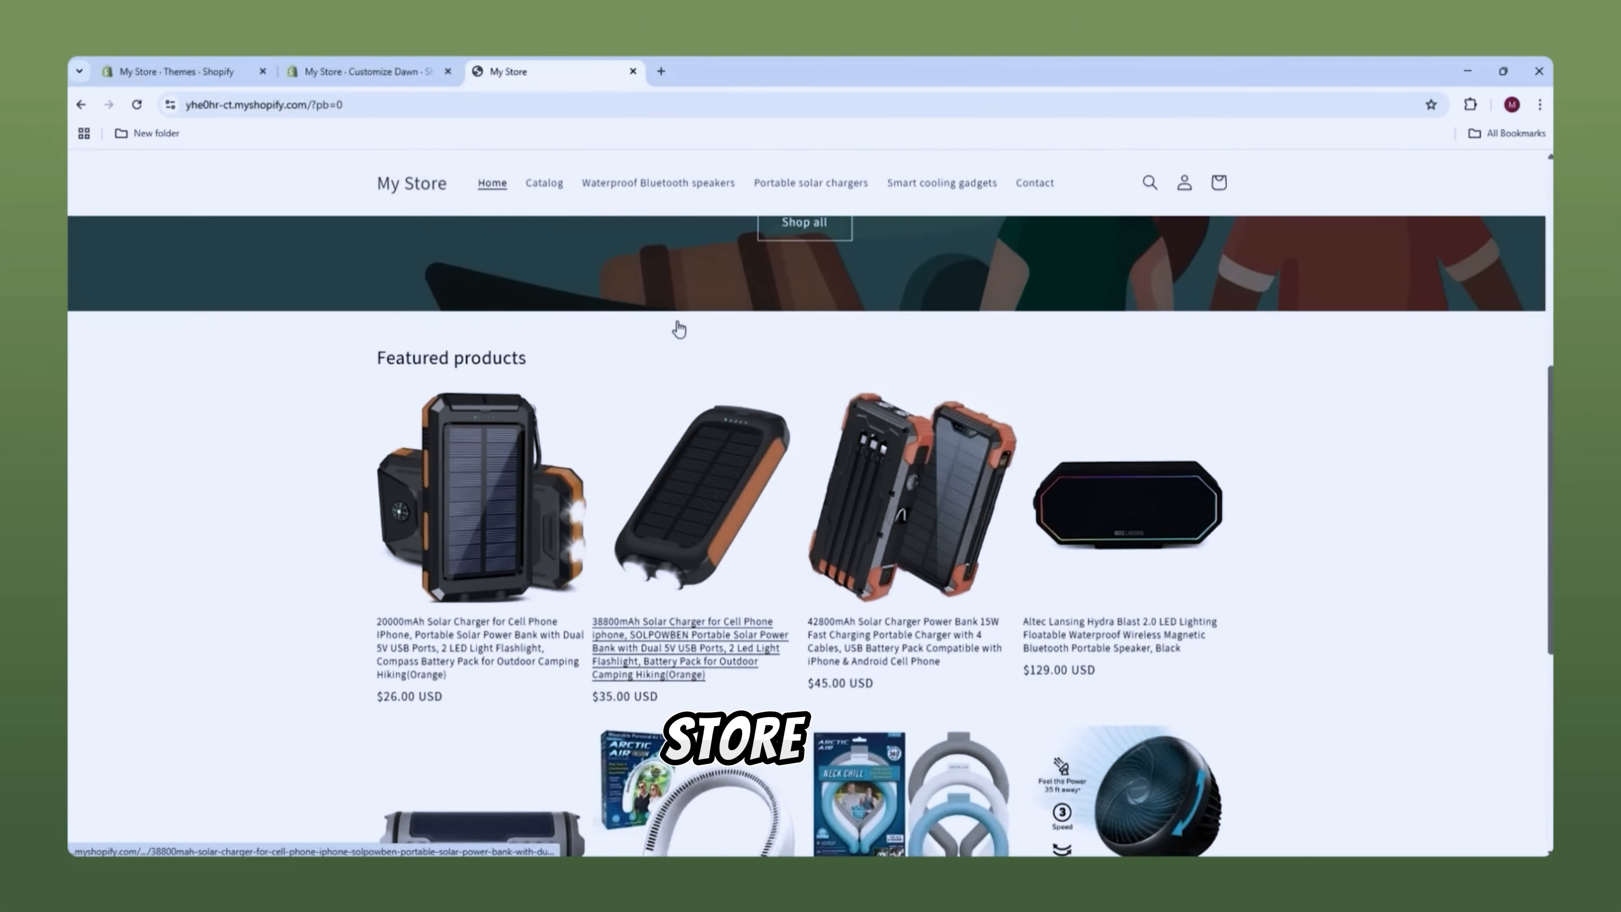
{"action": "scroll", "coordinate": [680, 329], "scroll_direction": "up", "scroll_amount": 7}
{"action": "left_click", "coordinate": [632, 71]}
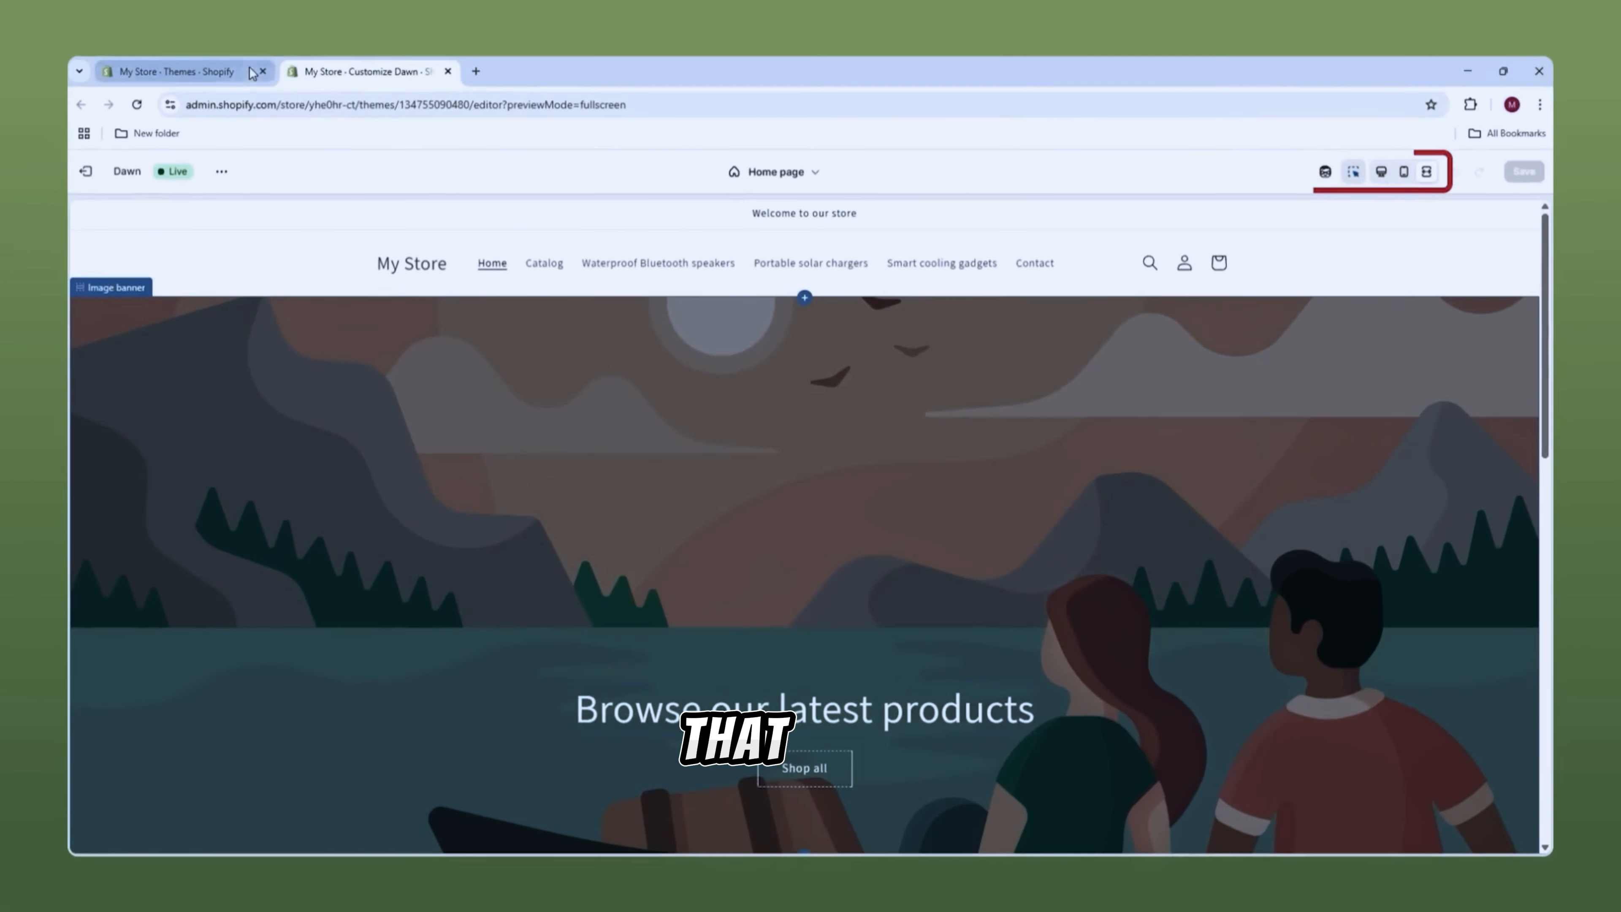
{"action": "left_click", "coordinate": [1382, 174]}
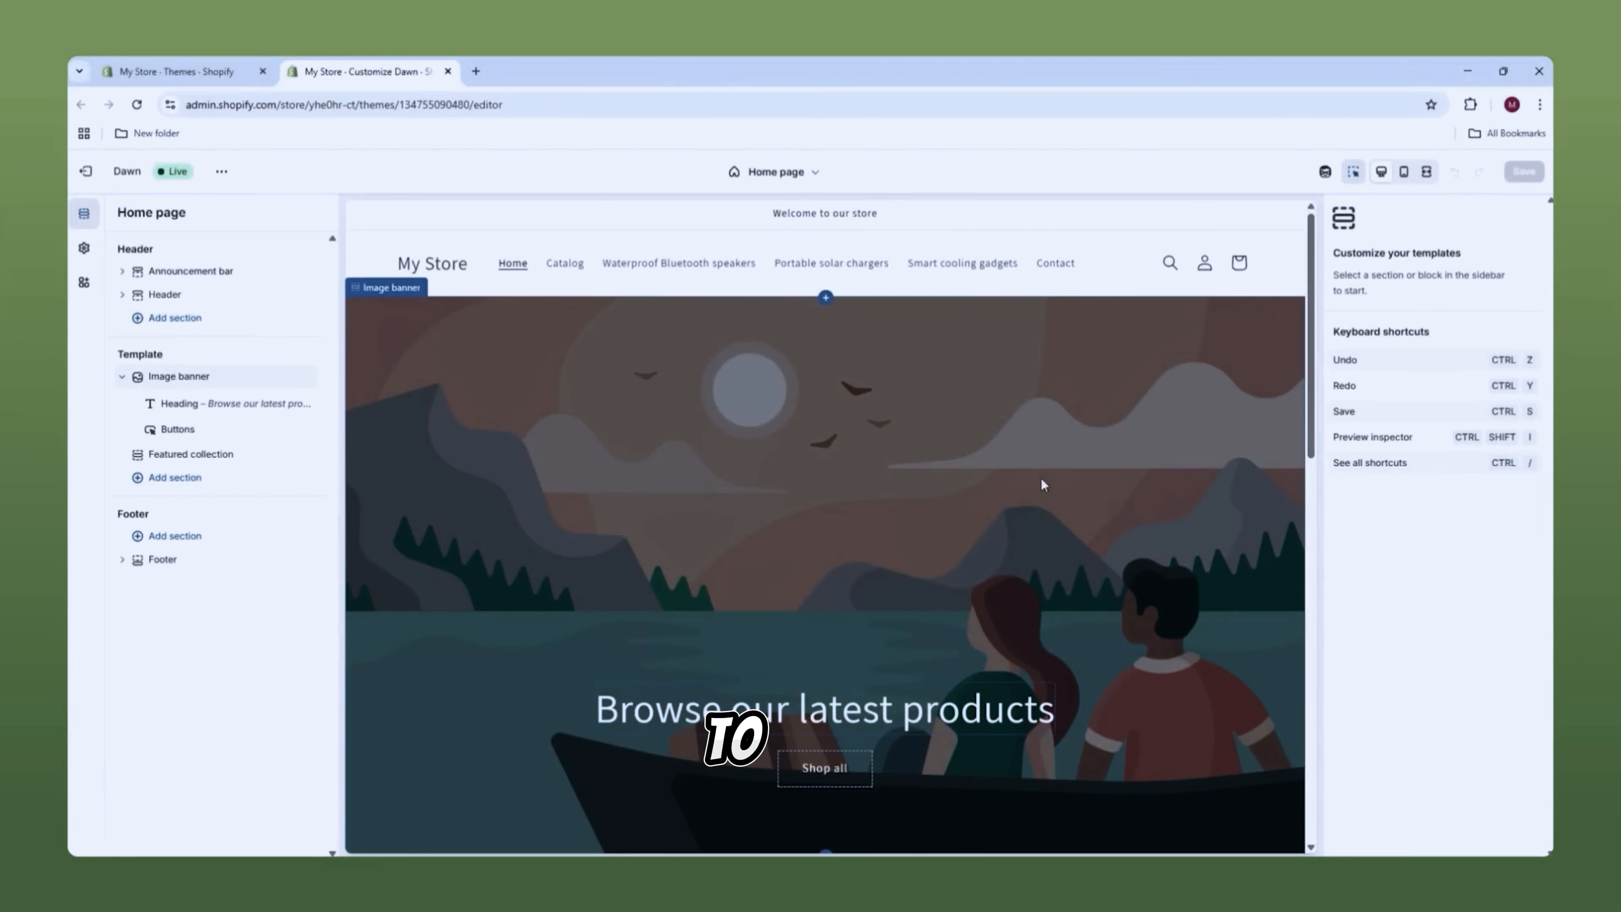
Step: Set the Image banner's Image 1 to the hikers photo 7318a5c684e202b JPG
{"action": "left_click", "coordinate": [934, 441]}
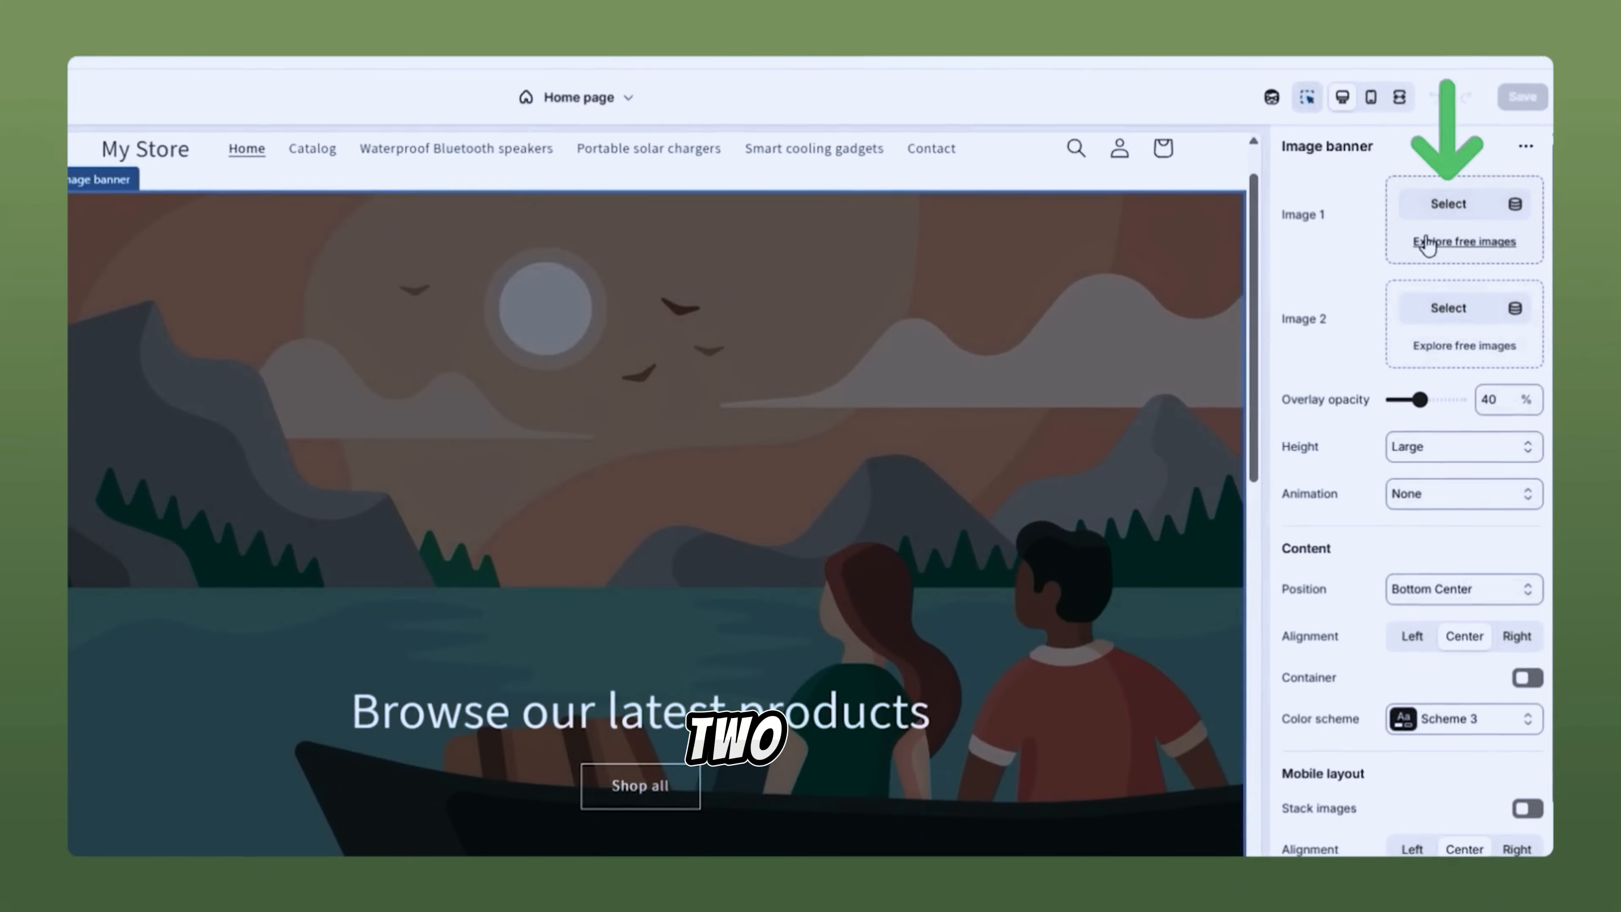
{"action": "left_click", "coordinate": [1440, 211]}
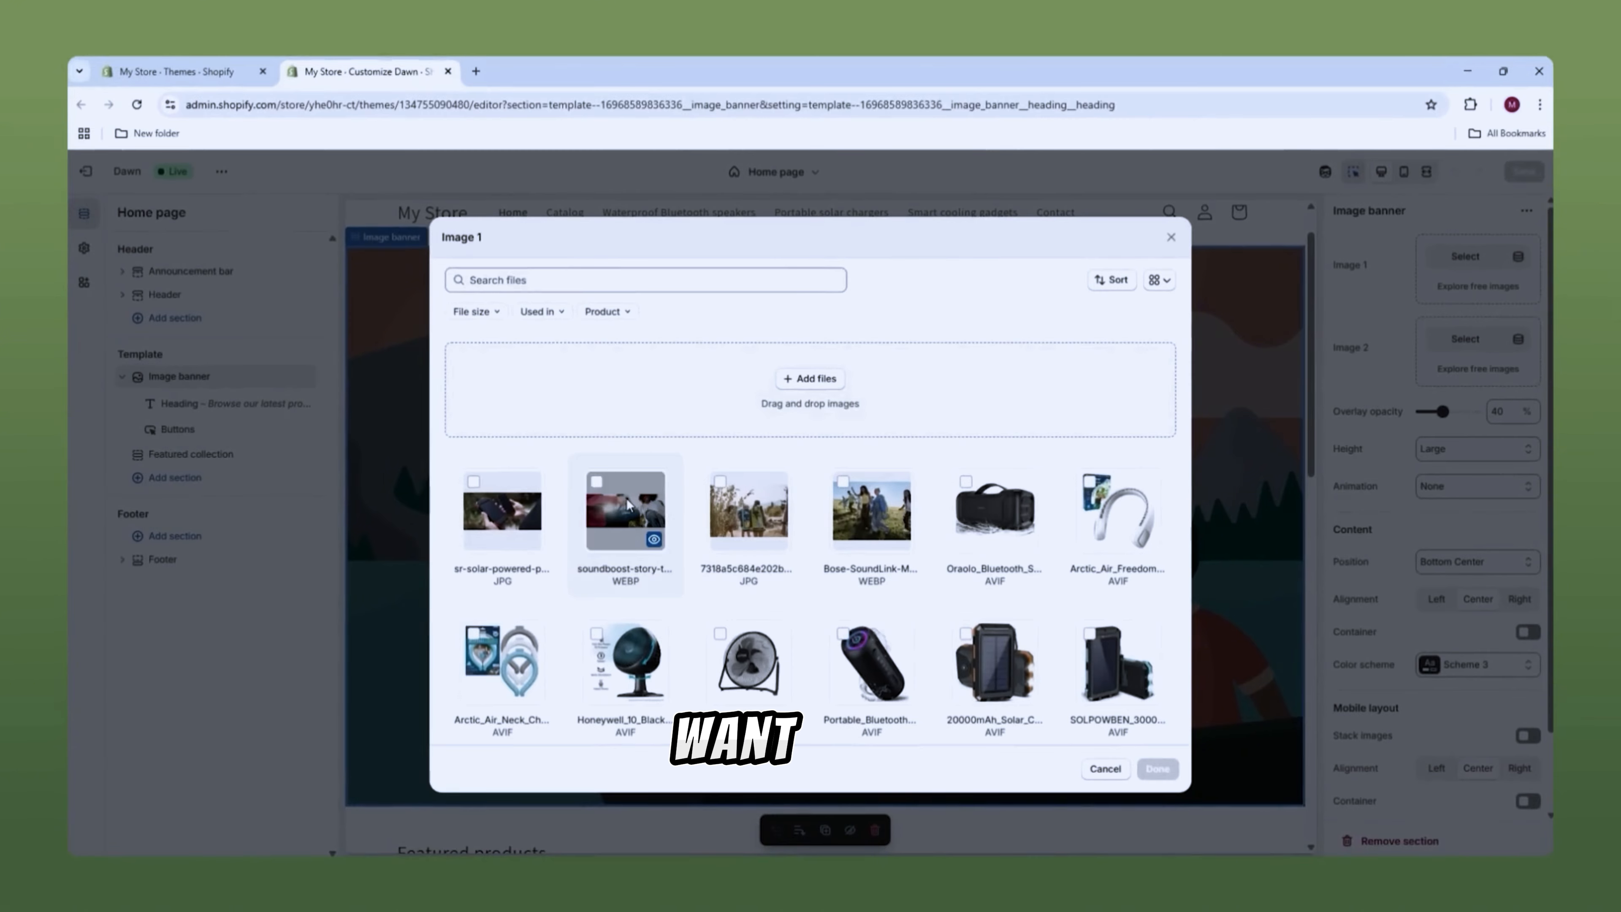
{"action": "left_click", "coordinate": [739, 502]}
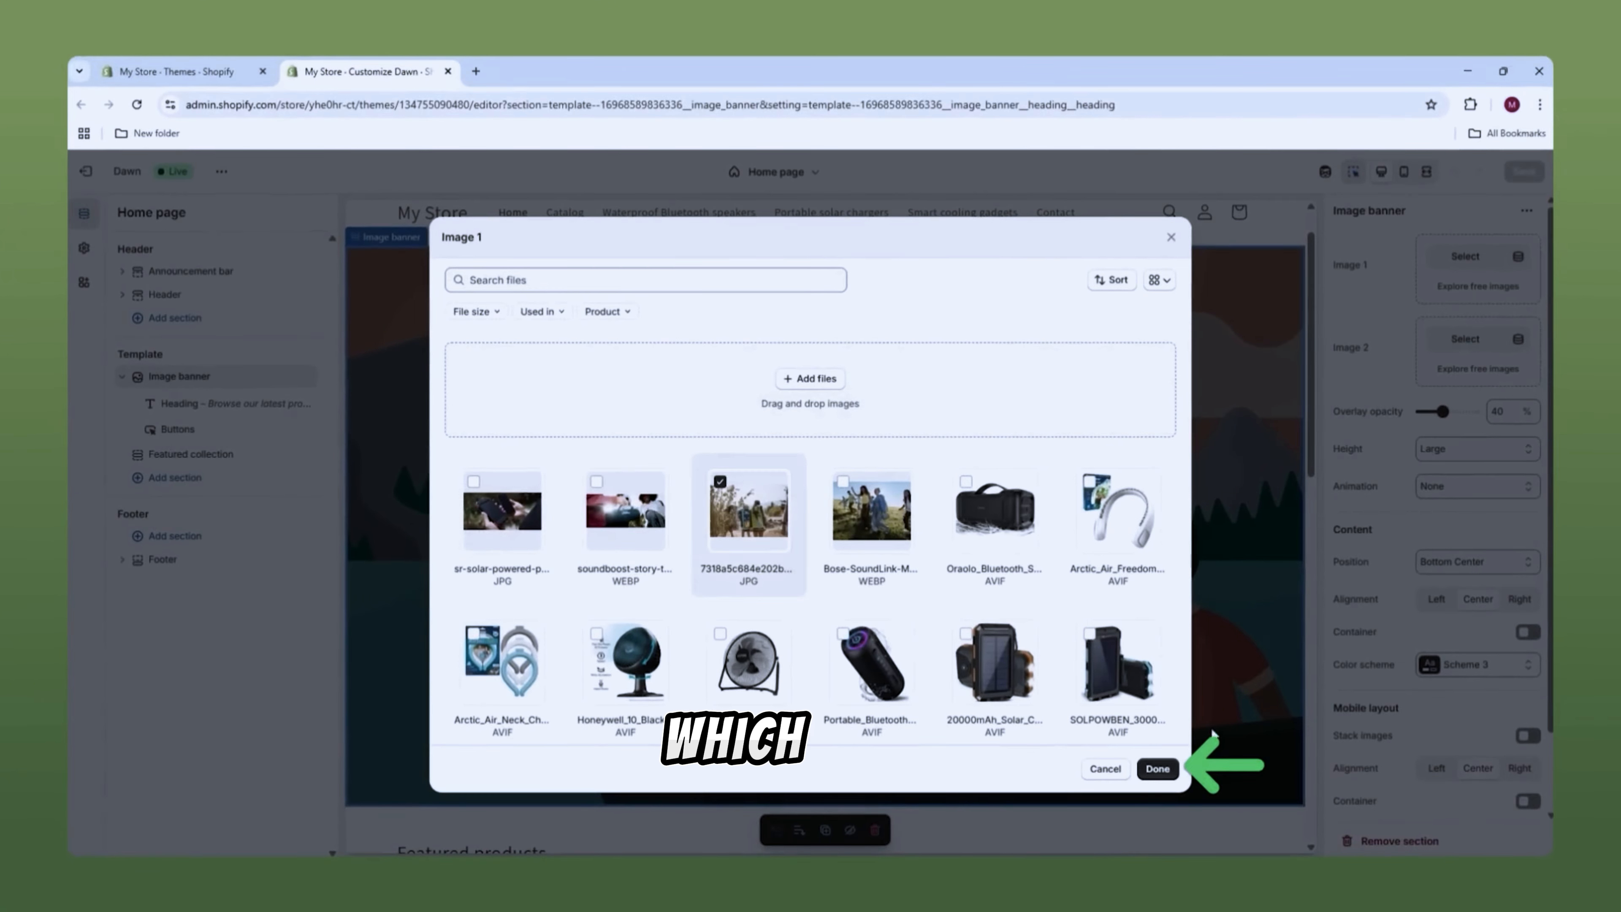
{"action": "left_click", "coordinate": [1157, 769]}
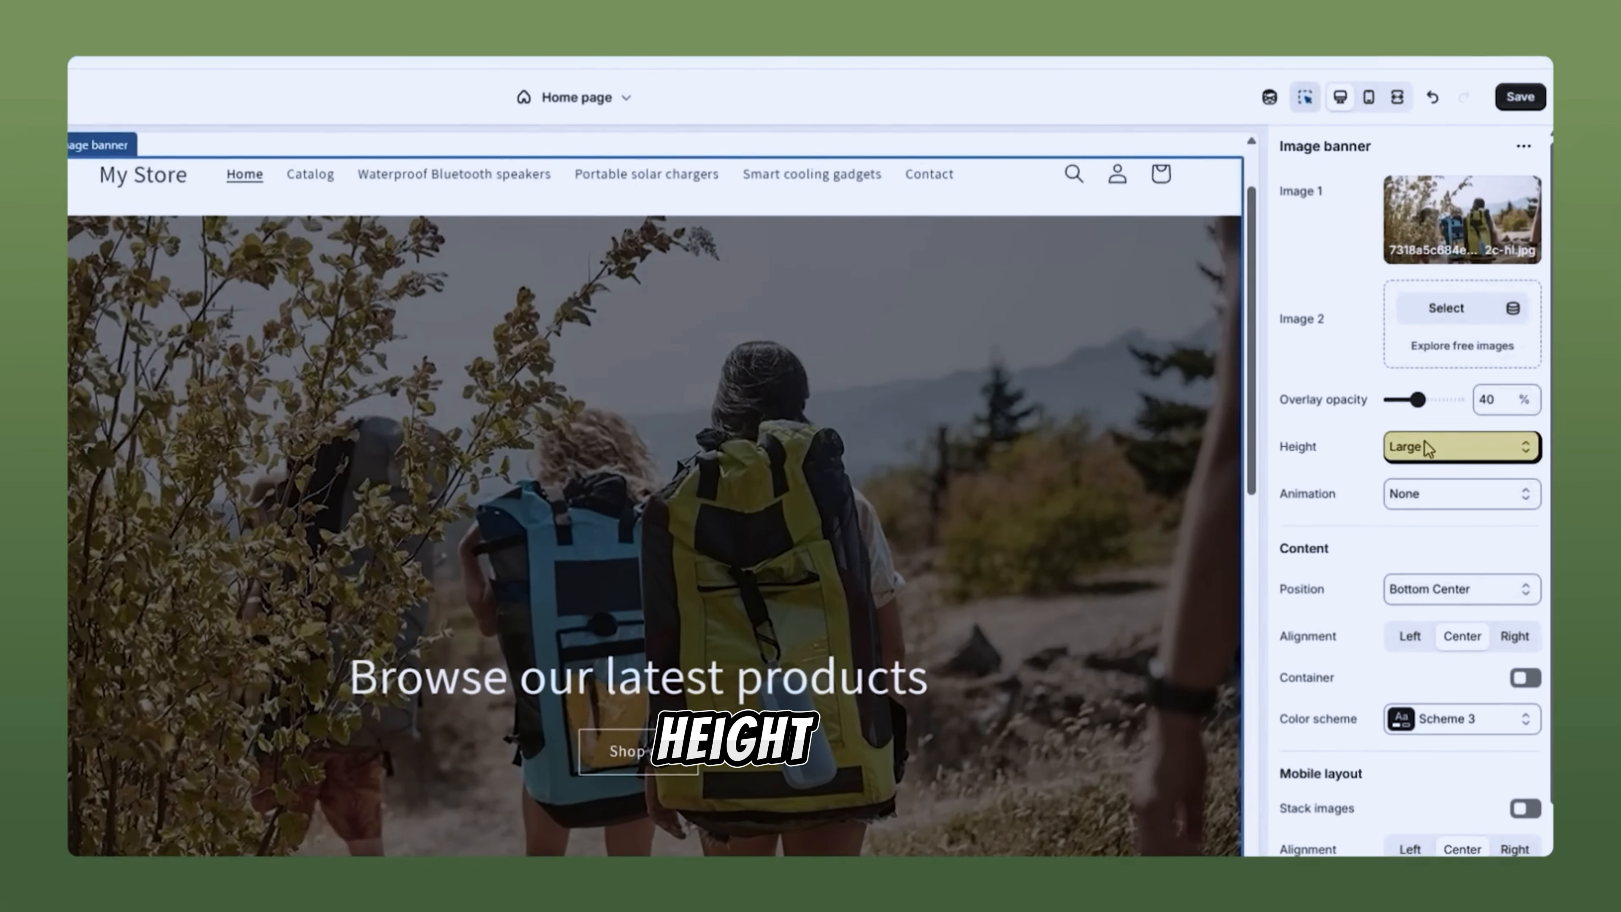
Step: Give the image banner Small height and Ambient movement animation, checking it in fullscreen and mobile previews
{"action": "left_click", "coordinate": [1466, 450]}
{"action": "left_click", "coordinate": [1447, 503]}
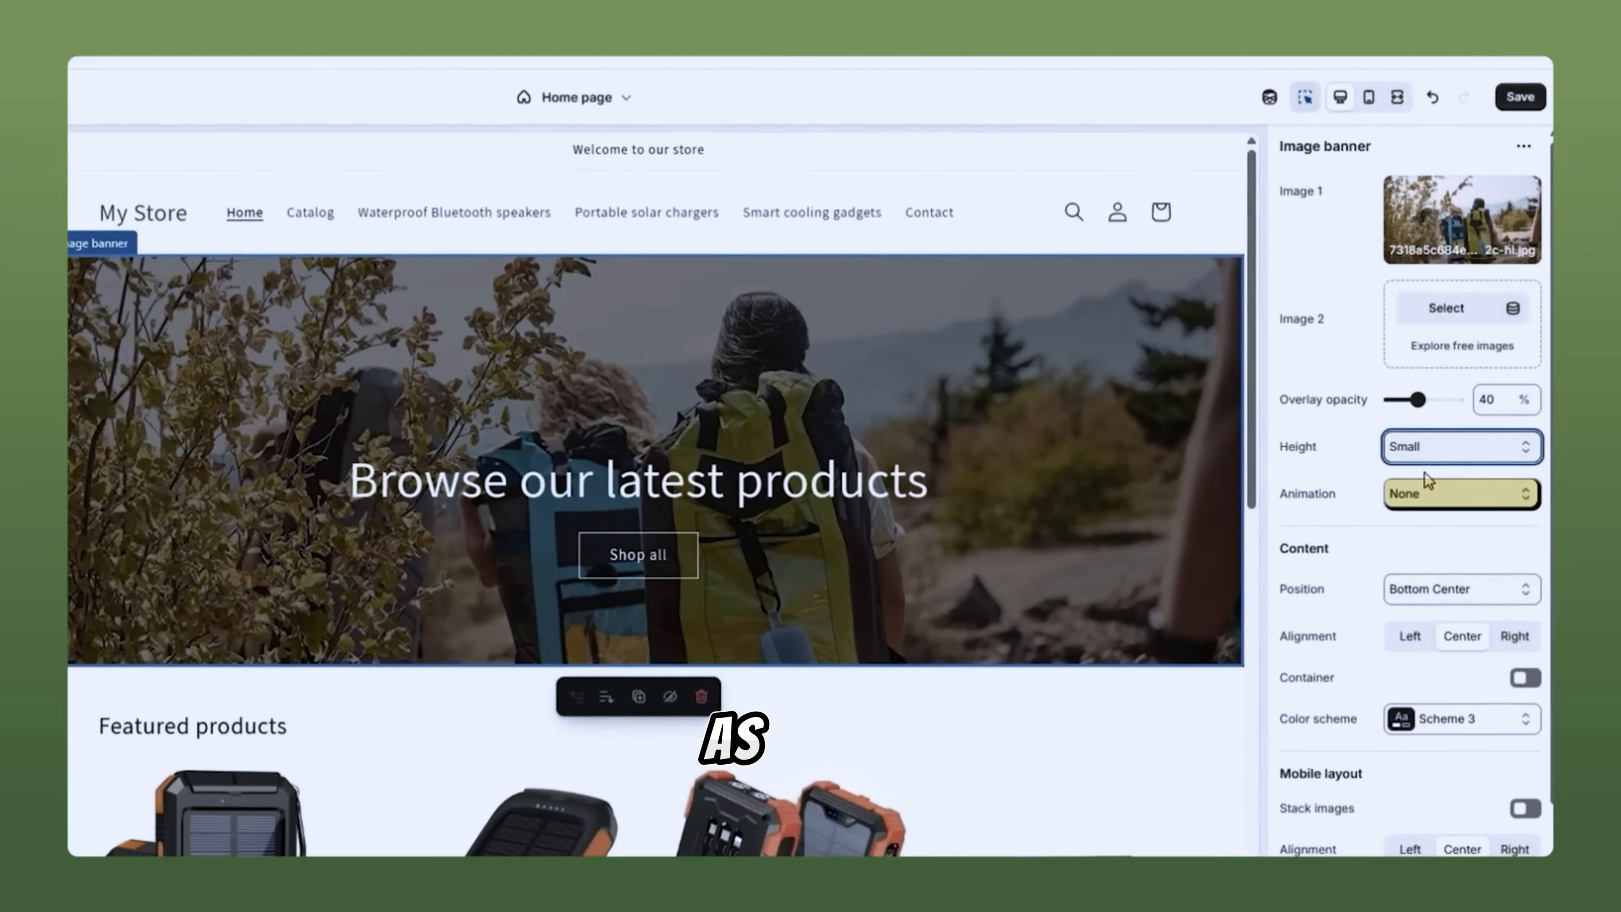
{"action": "left_click", "coordinate": [1425, 487]}
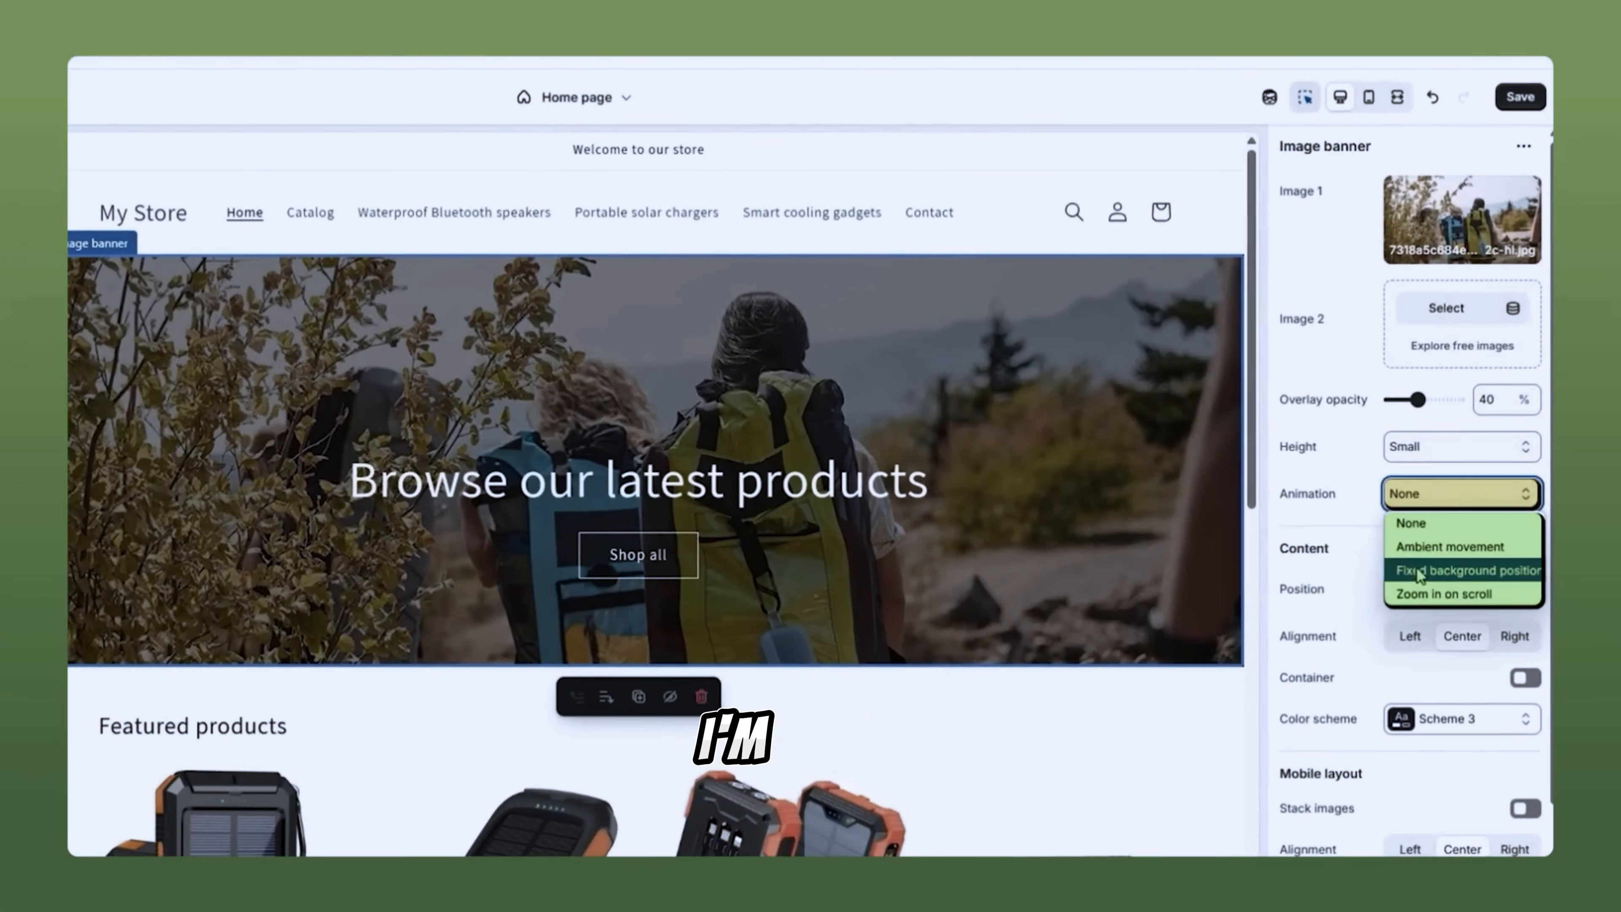
{"action": "left_click", "coordinate": [1438, 547]}
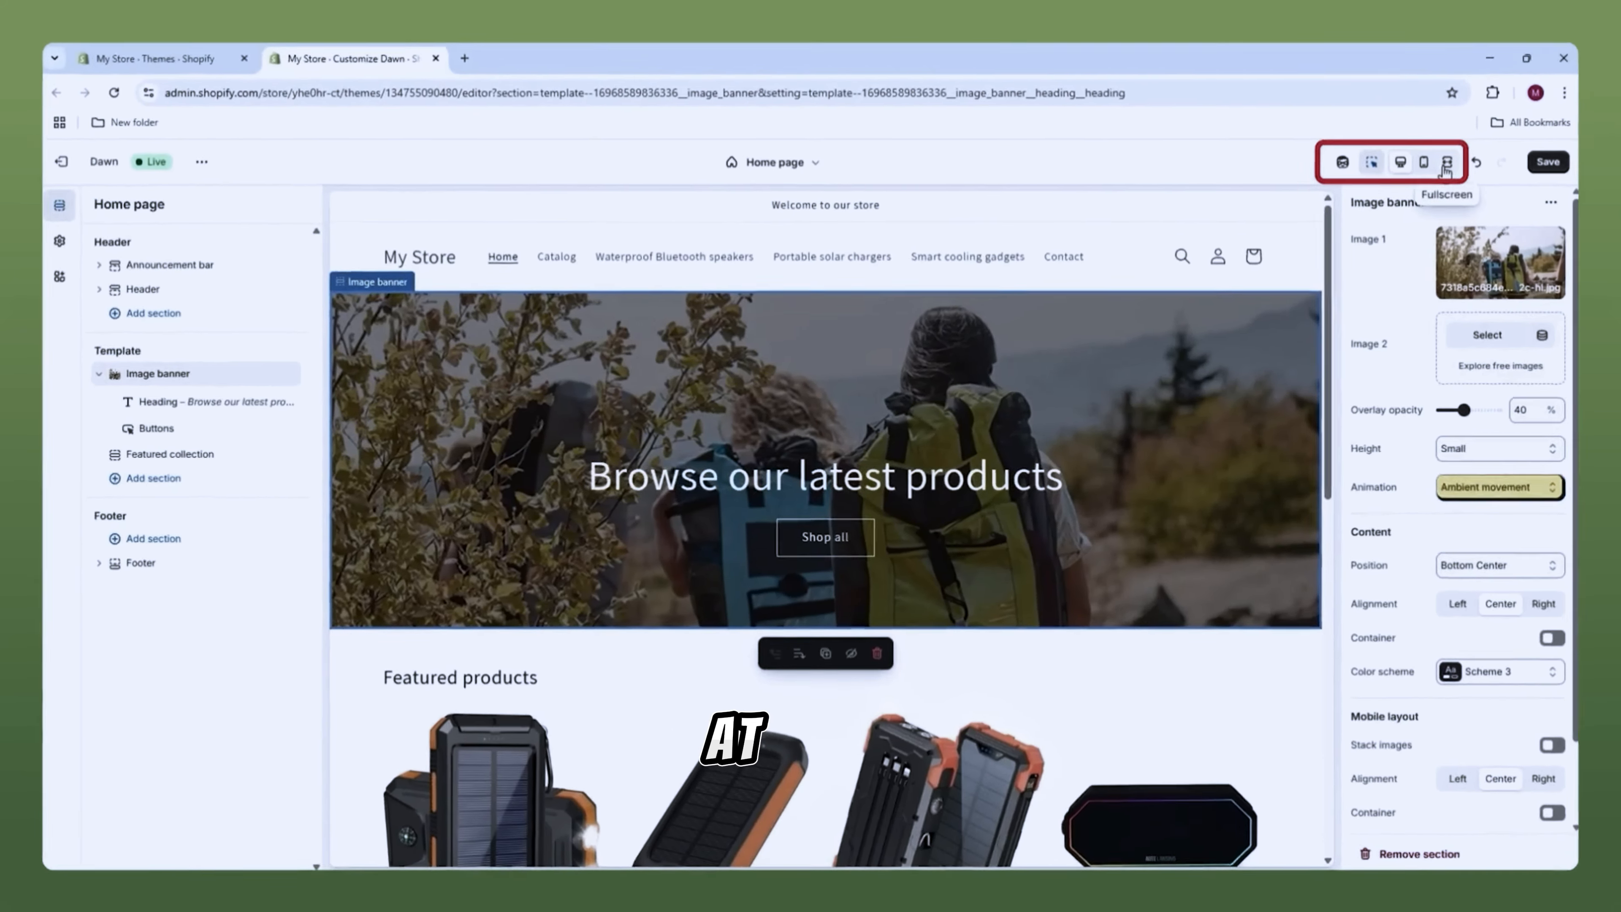
{"action": "left_click", "coordinate": [1426, 171]}
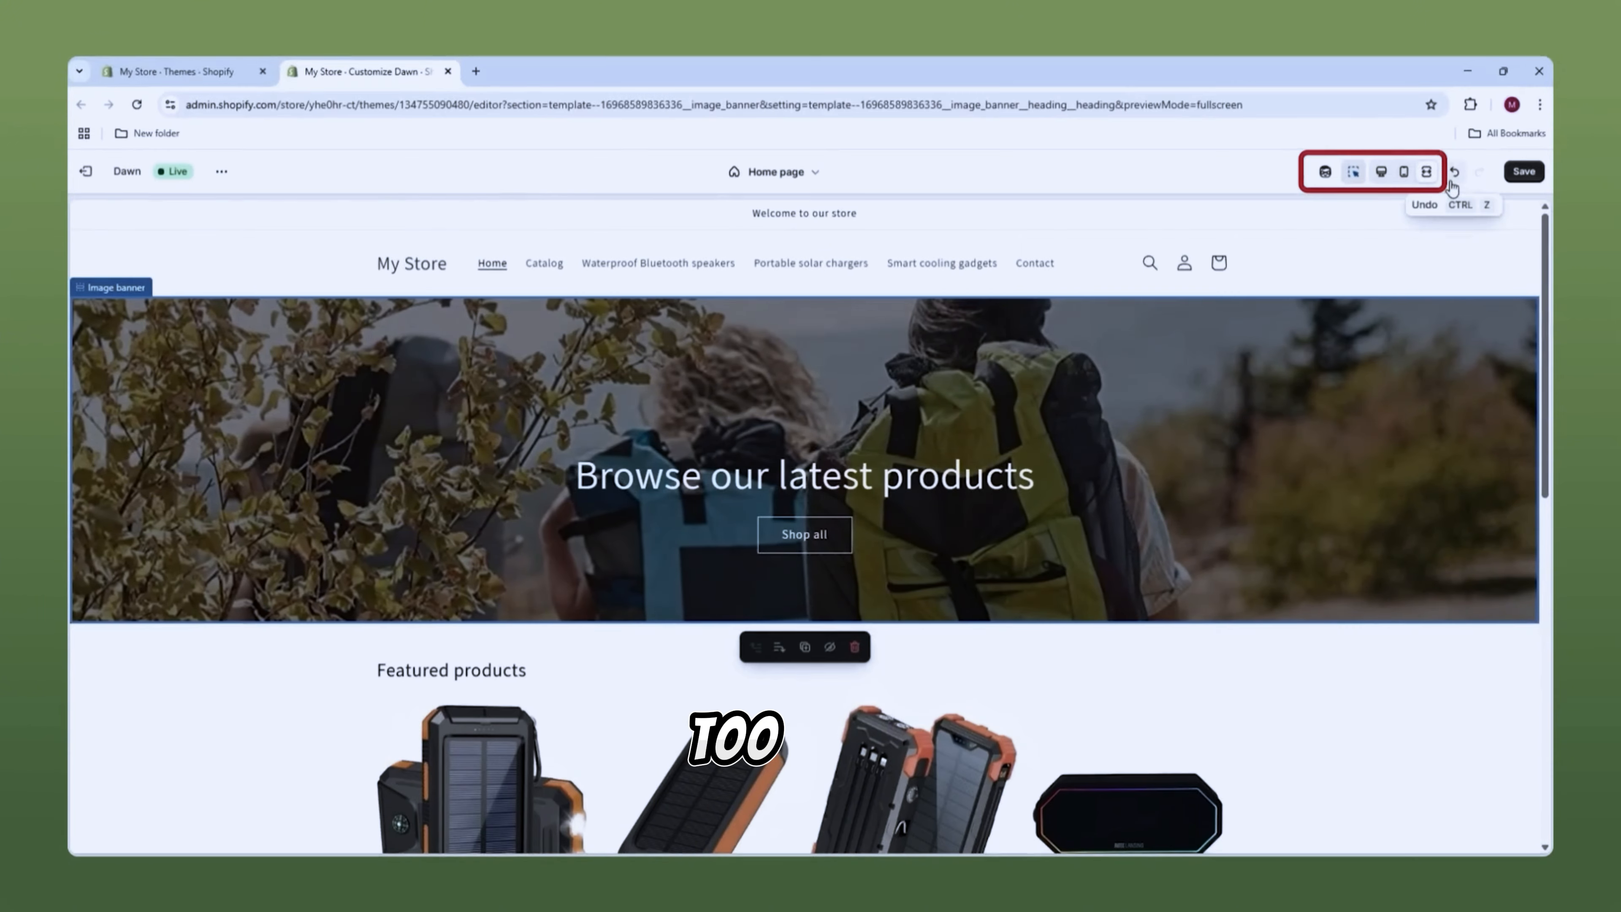
{"action": "left_click", "coordinate": [1403, 172]}
{"action": "left_click", "coordinate": [1382, 176]}
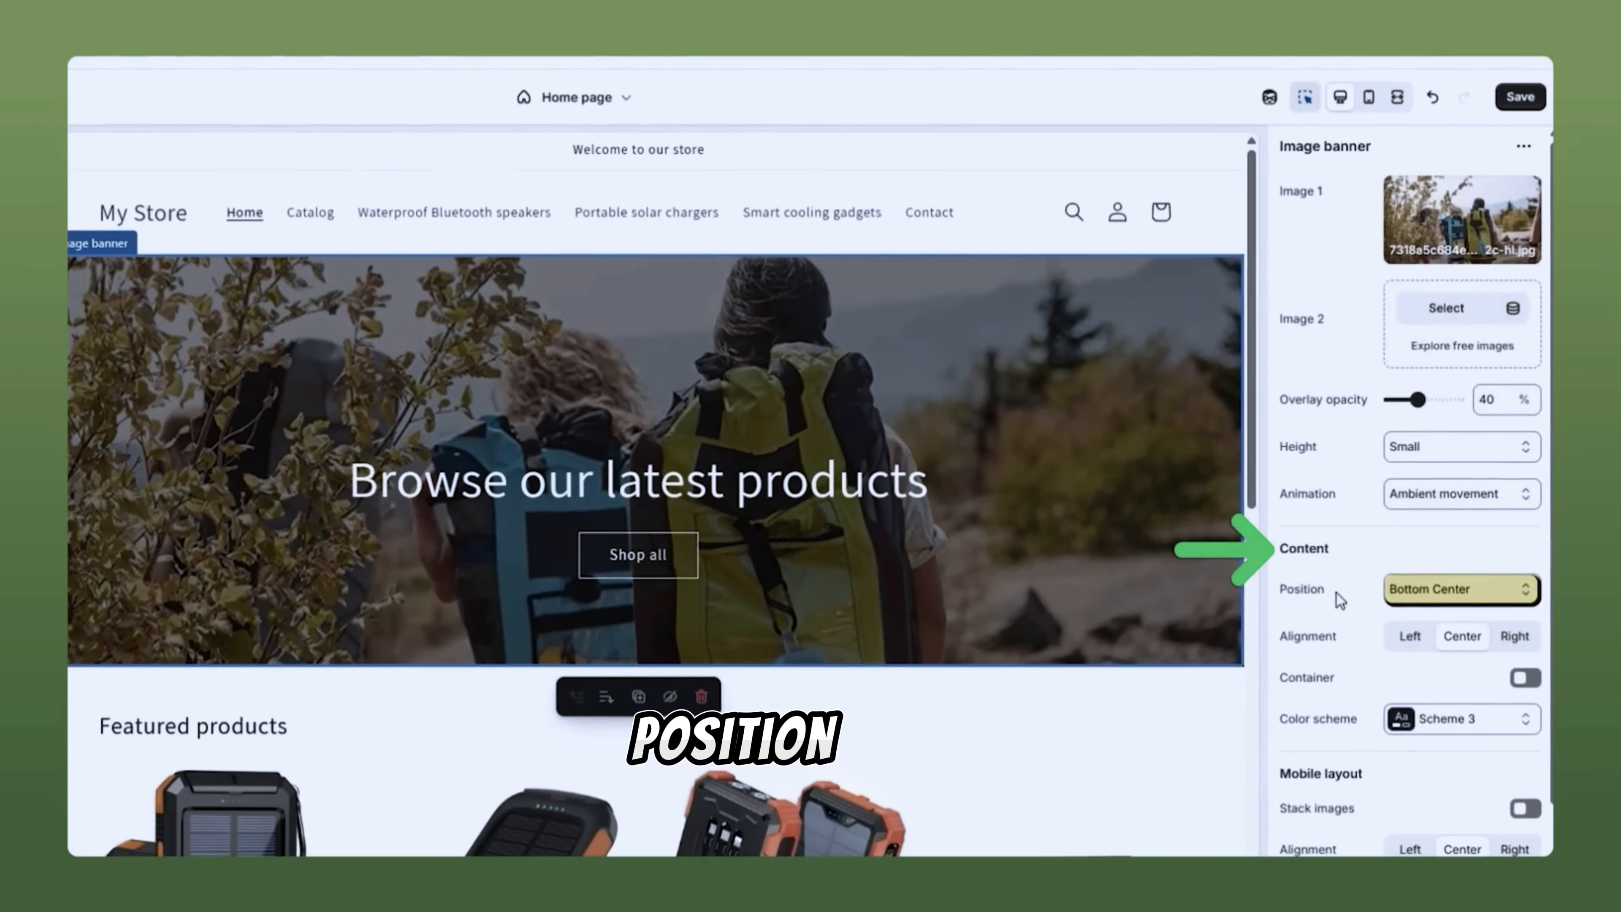
Step: Move the banner content to Middle Center and confirm it in full-width preview
{"action": "left_click", "coordinate": [1410, 589]}
{"action": "left_click", "coordinate": [1439, 721]}
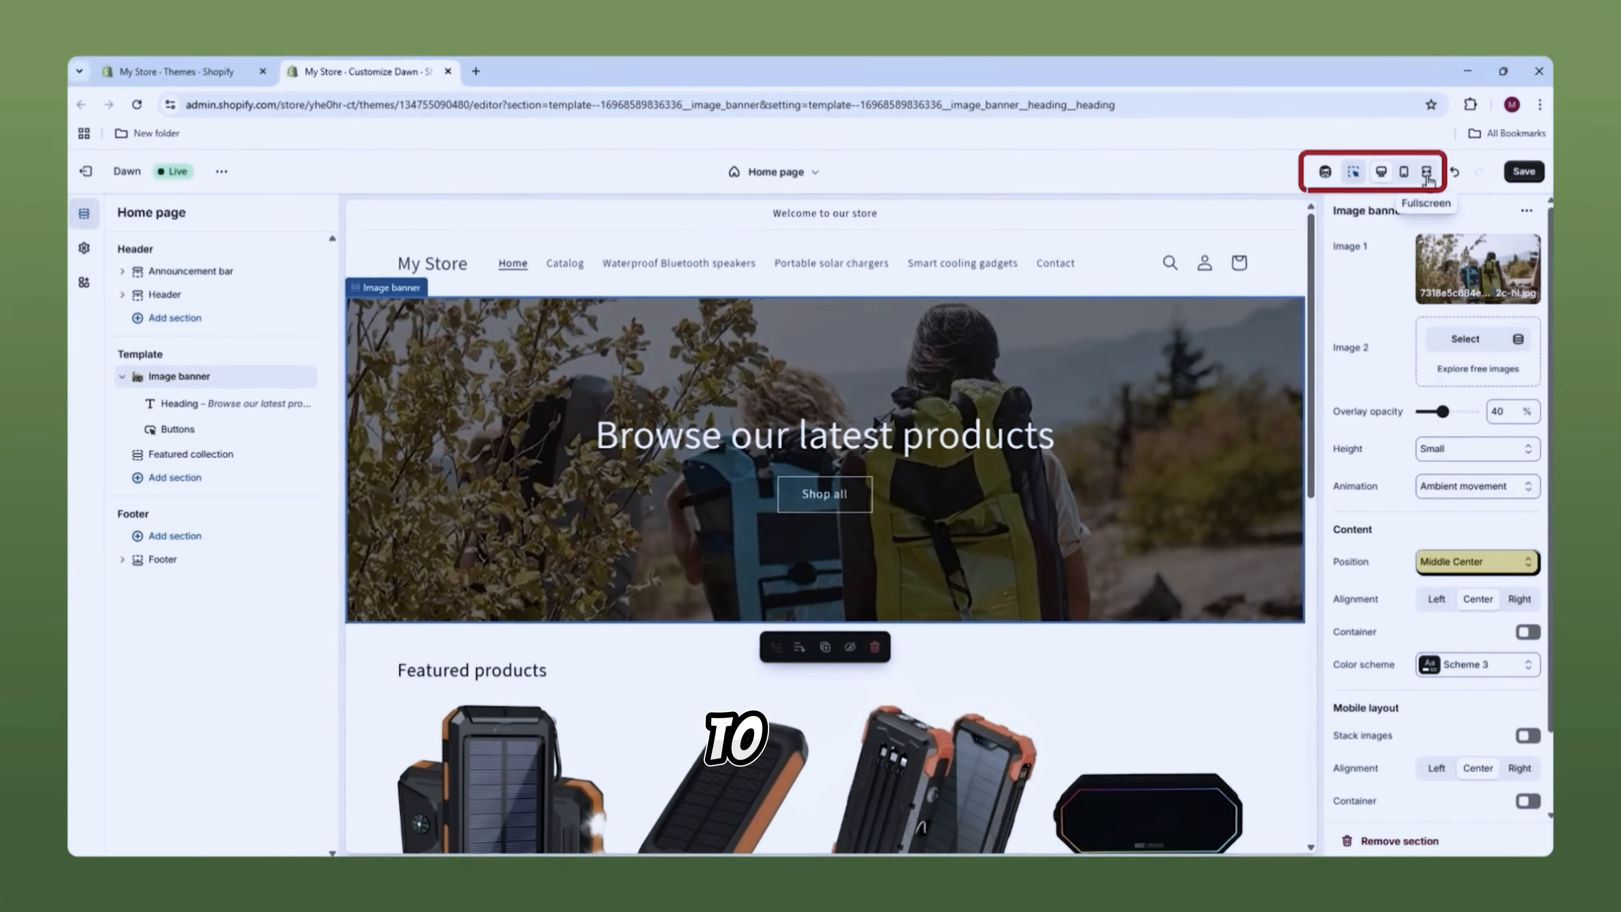
{"action": "left_click", "coordinate": [1427, 171]}
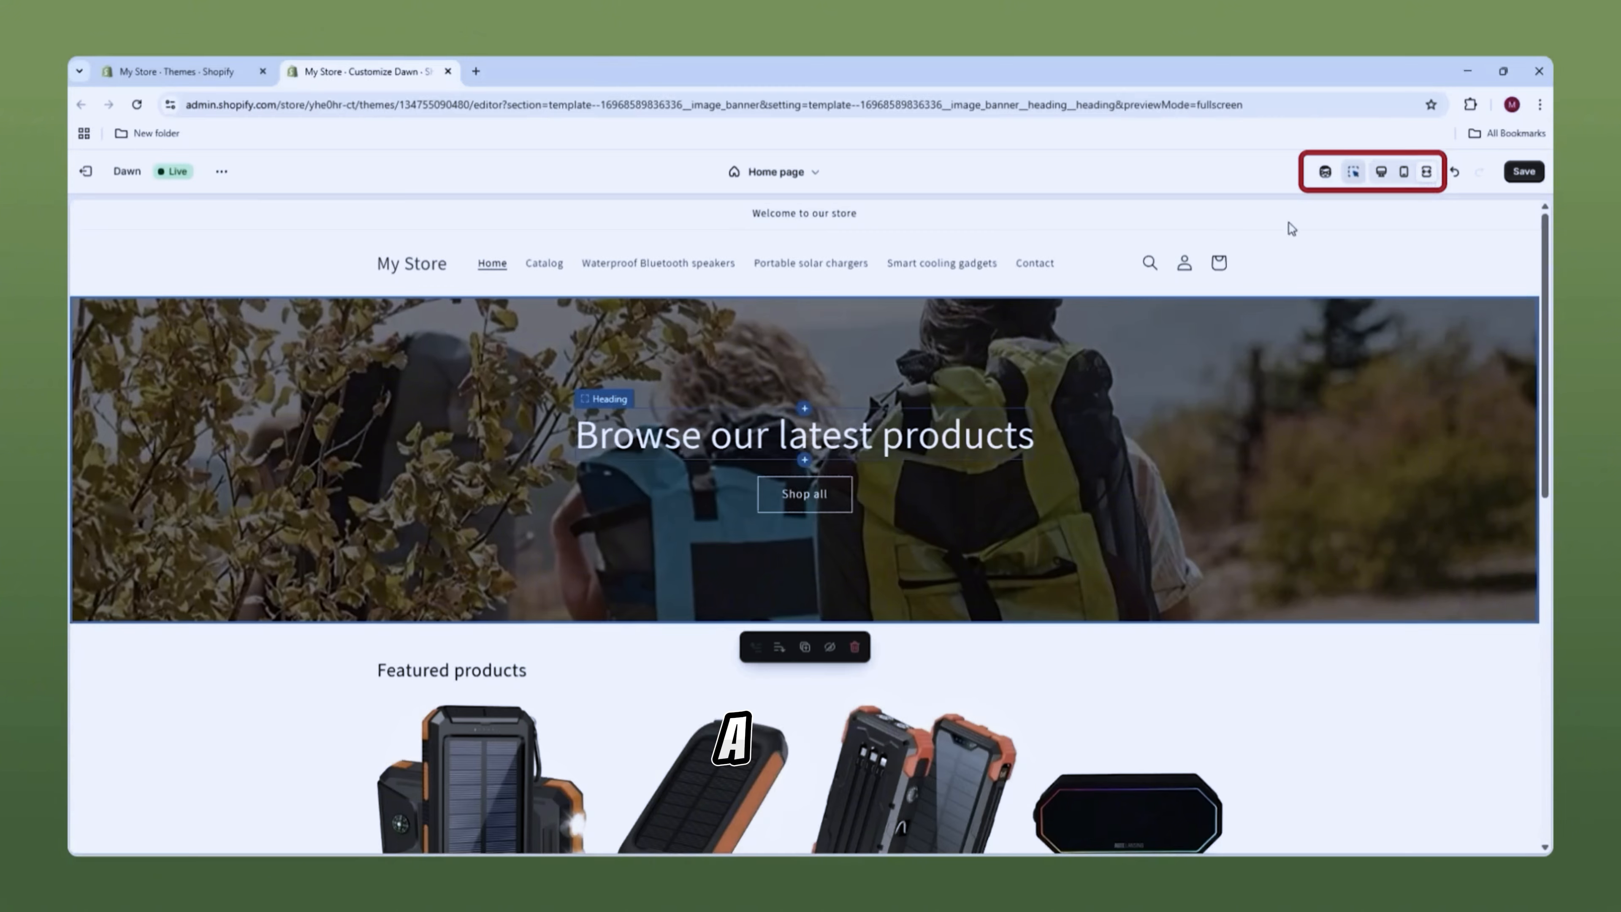
{"action": "left_click", "coordinate": [1382, 173]}
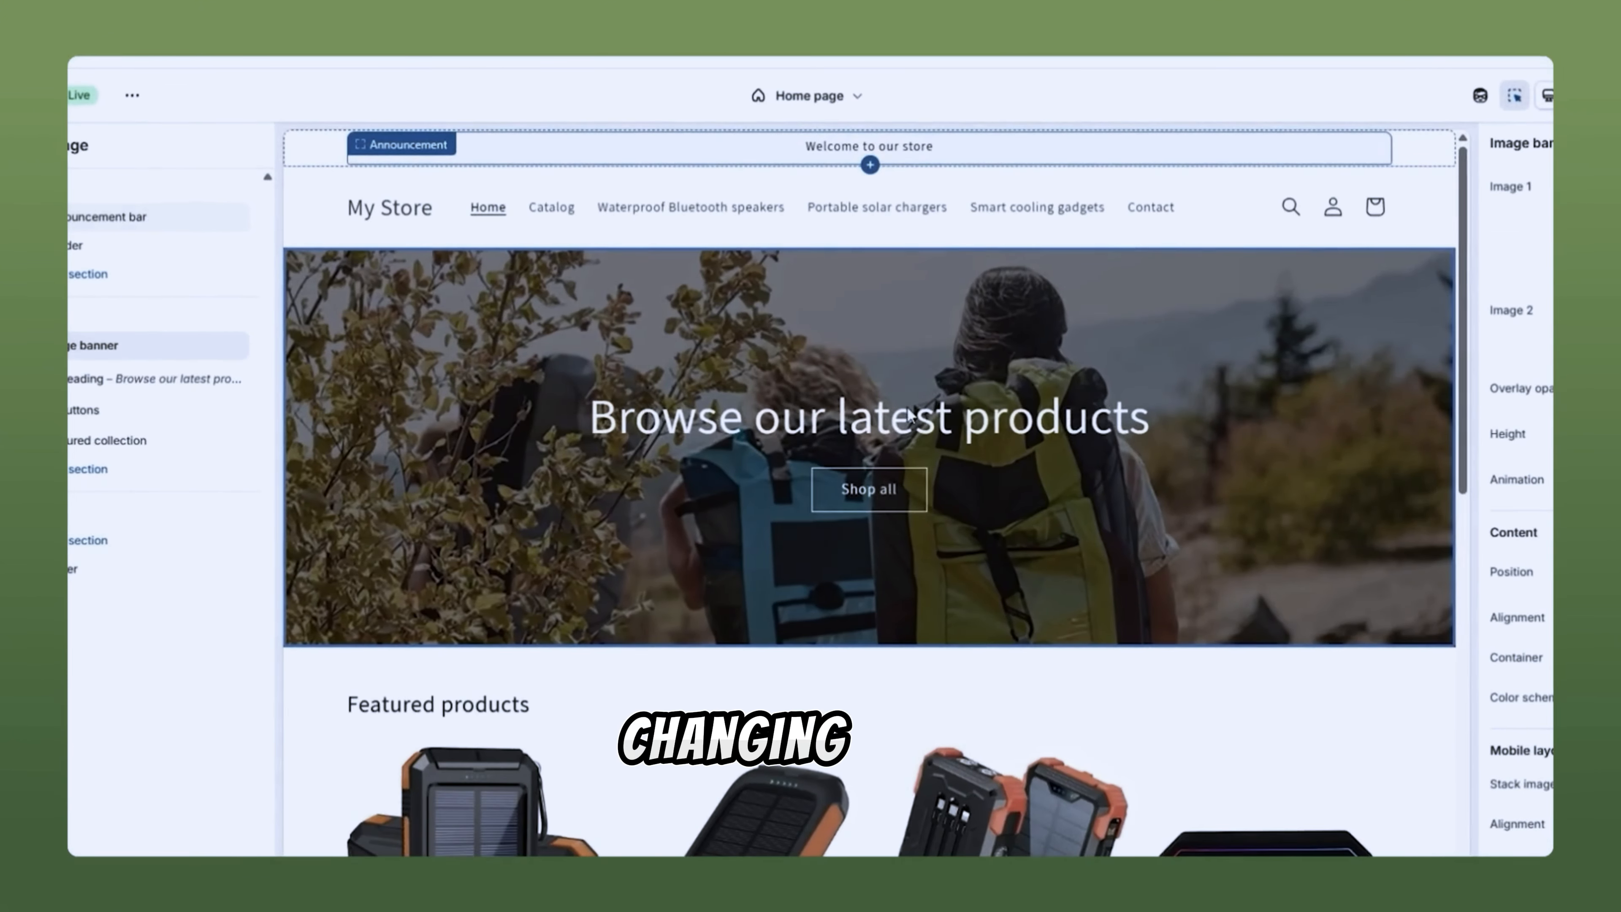
Step: Edit the banner buttons, selecting the Shop all label and clearing the second button's label
{"action": "left_click", "coordinate": [850, 425]}
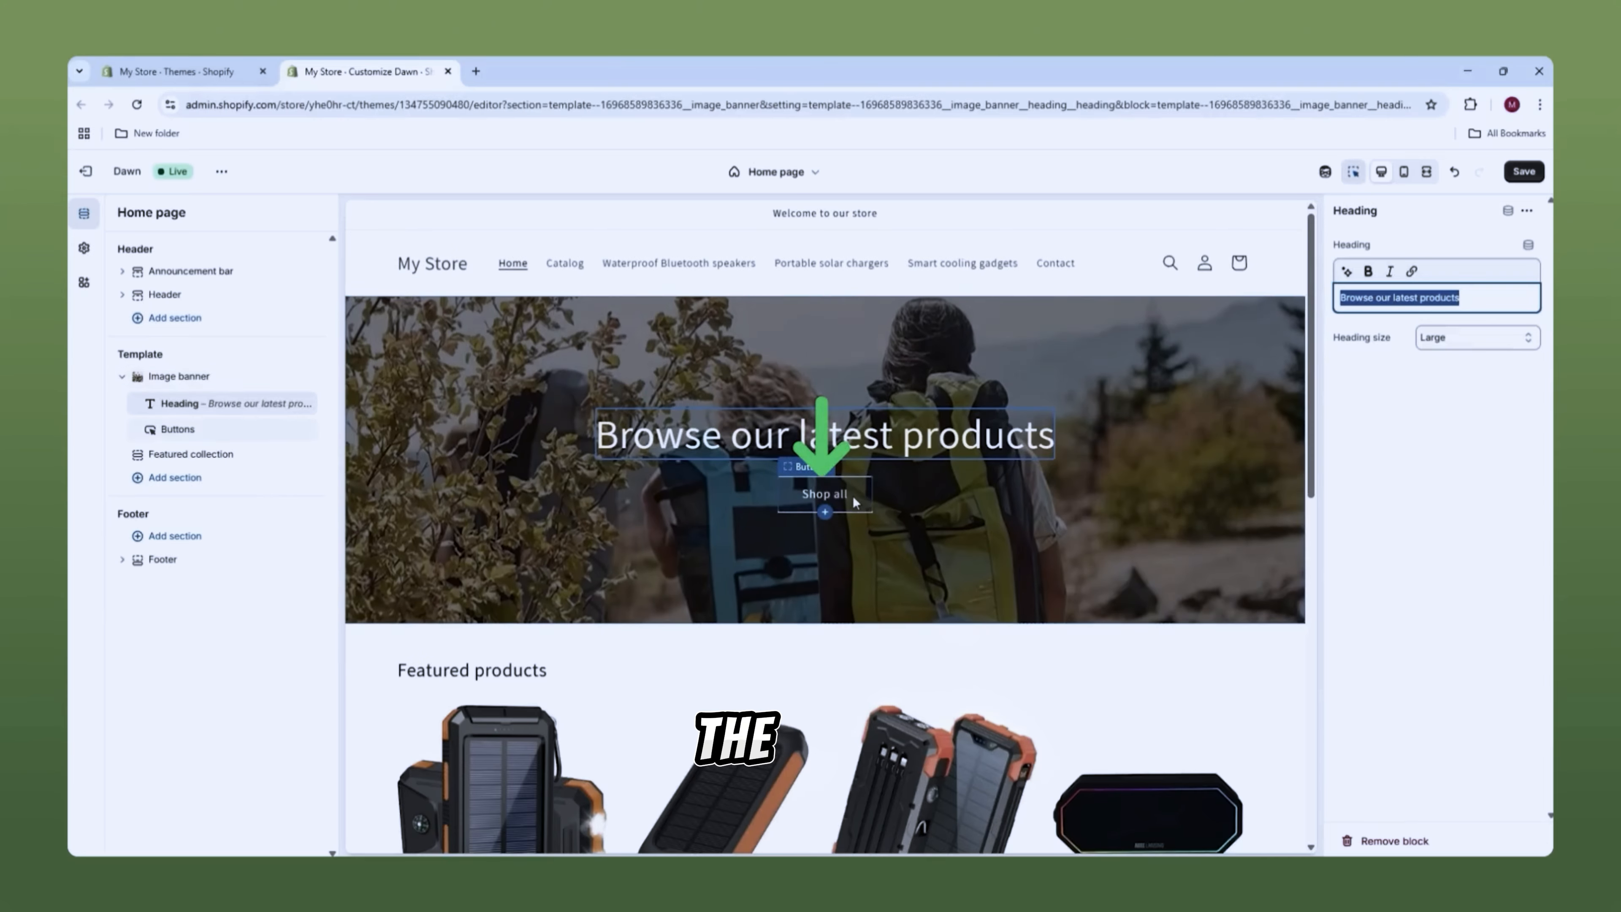
{"action": "left_click", "coordinate": [865, 498]}
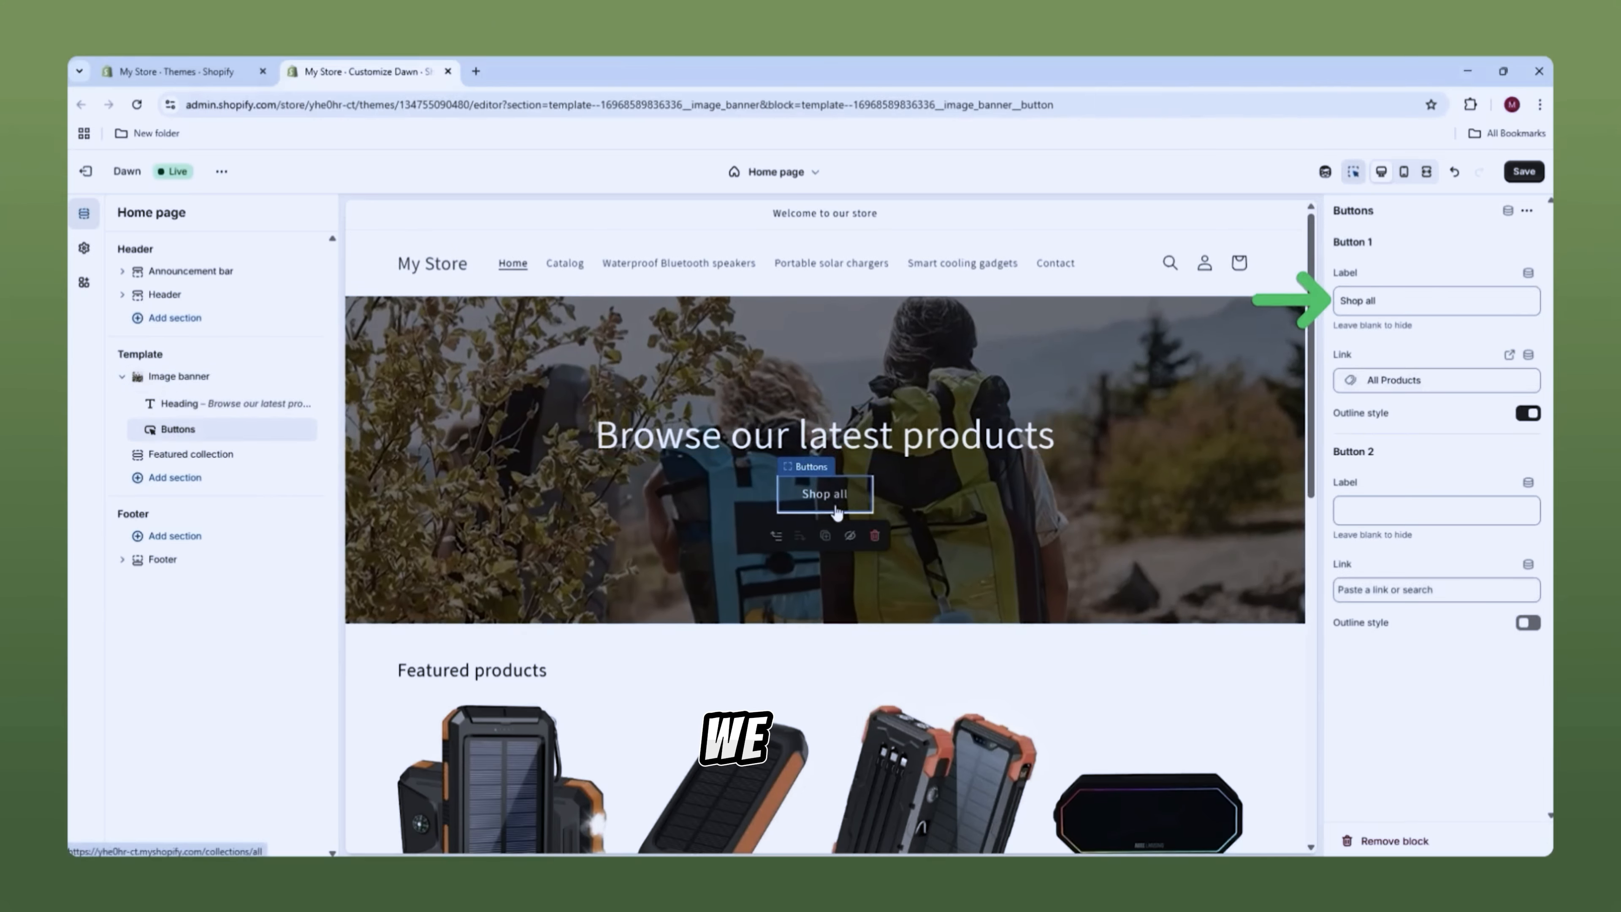
{"action": "left_click_drag", "start_coordinate": [1415, 306], "coordinate": [1349, 291]}
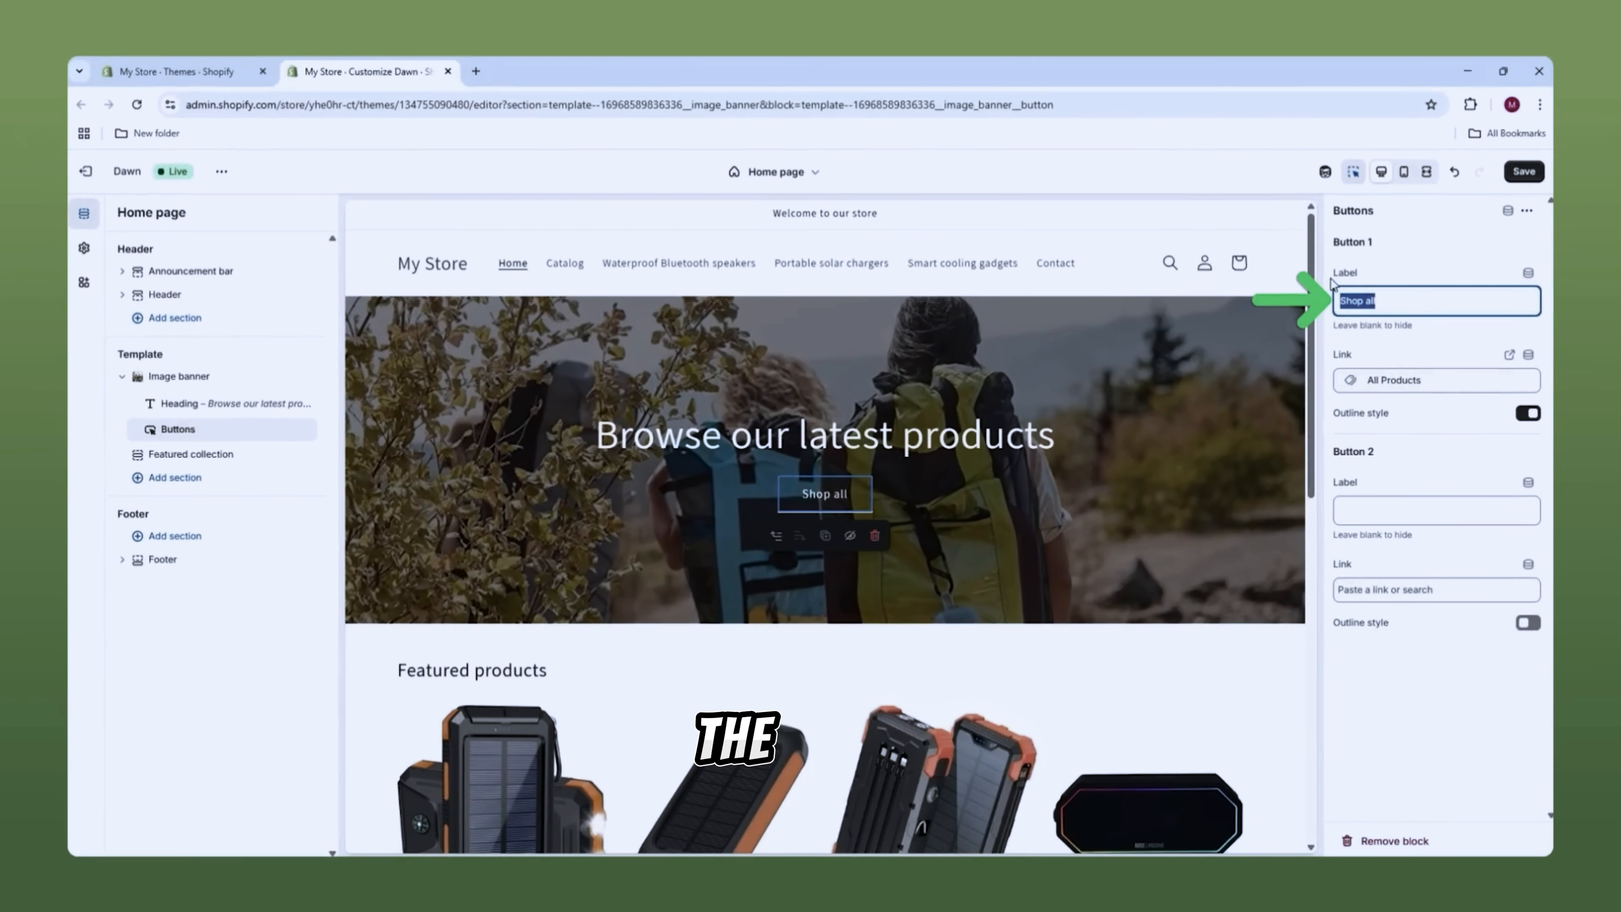
{"action": "left_click", "coordinate": [1391, 518]}
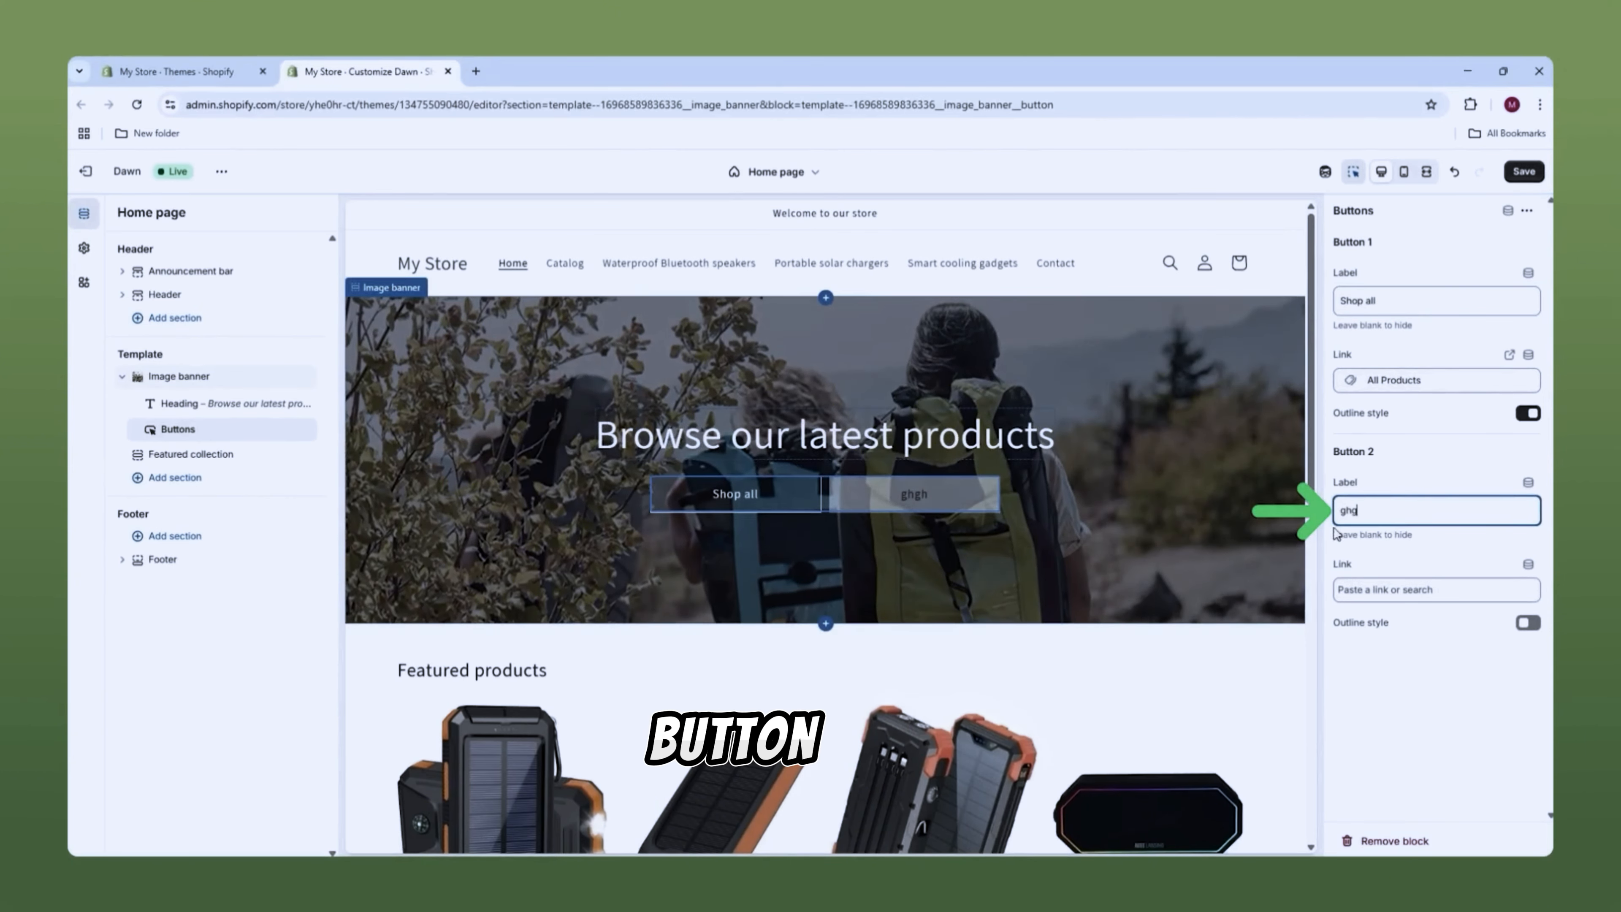
{"action": "key", "text": "BackSpace"}
{"action": "key", "text": "BackSpace"}
{"action": "key", "text": "BackSpace"}
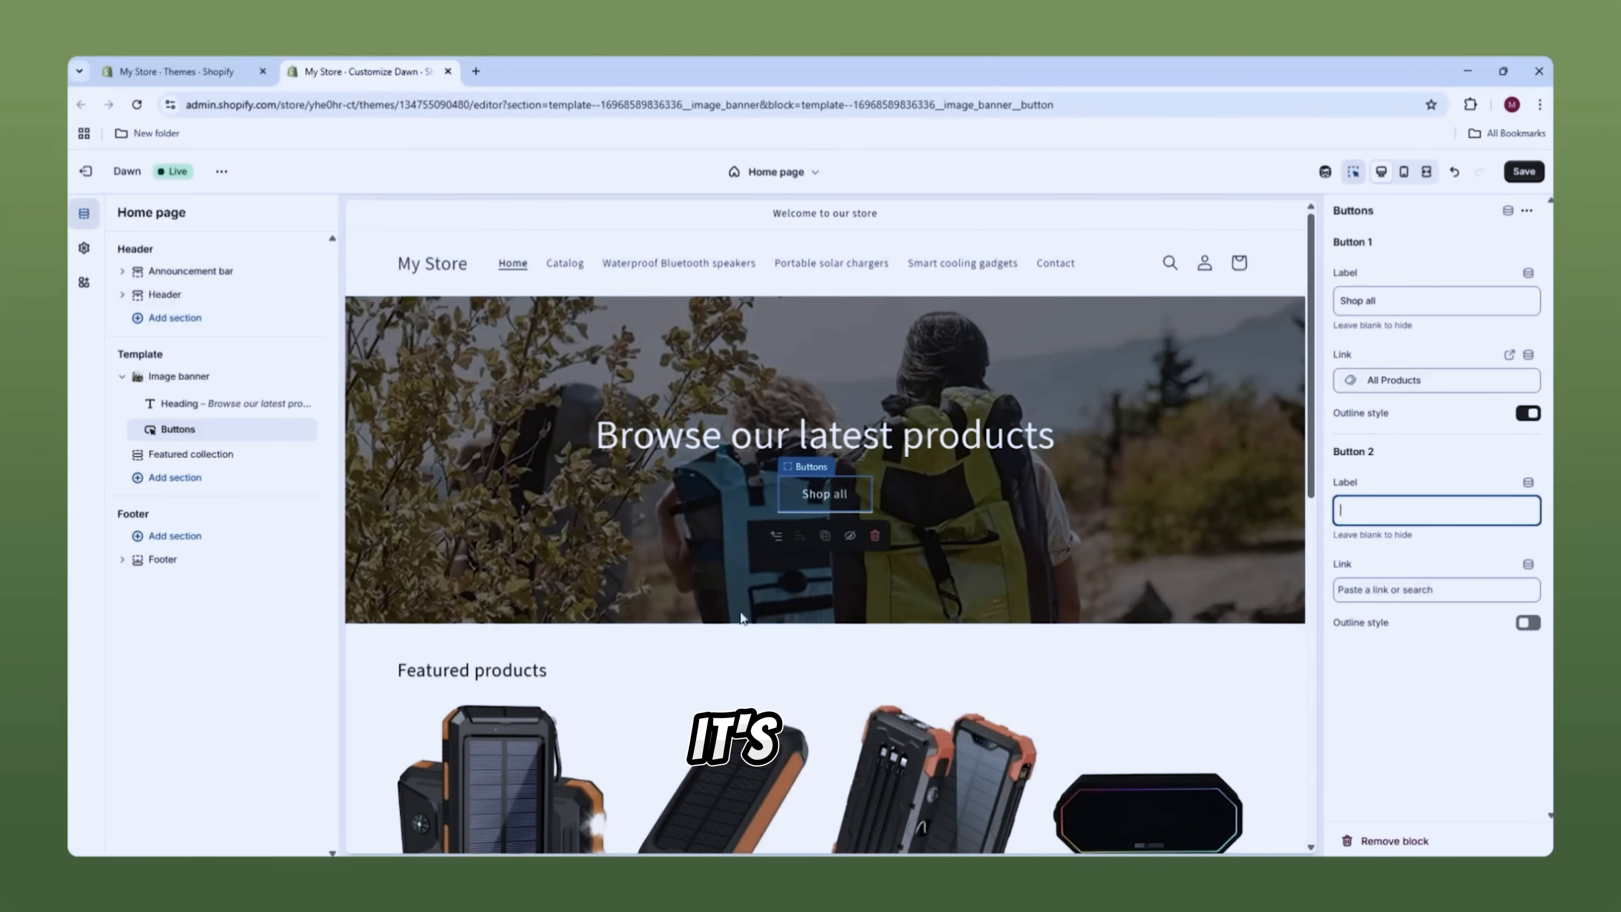
Step: Link the first button to All Products and change the banner heading to 'Hot Gadgets for Cool Summers'
{"action": "scroll", "coordinate": [662, 698], "scroll_direction": "down", "scroll_amount": 1}
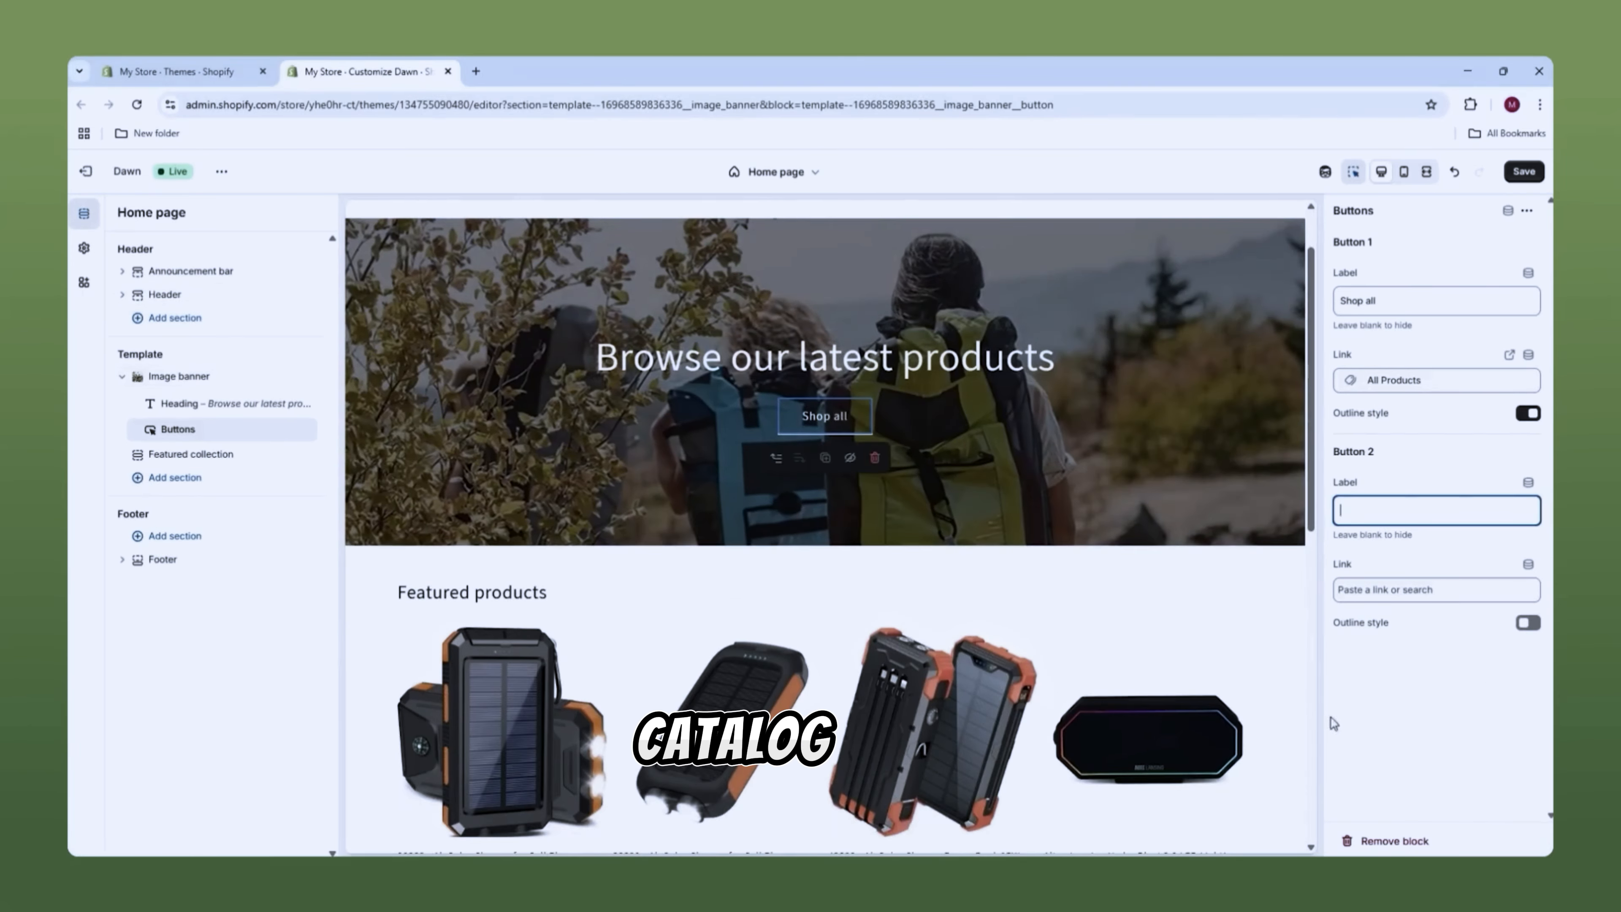
{"action": "scroll", "coordinate": [1139, 599], "scroll_direction": "up", "scroll_amount": 1}
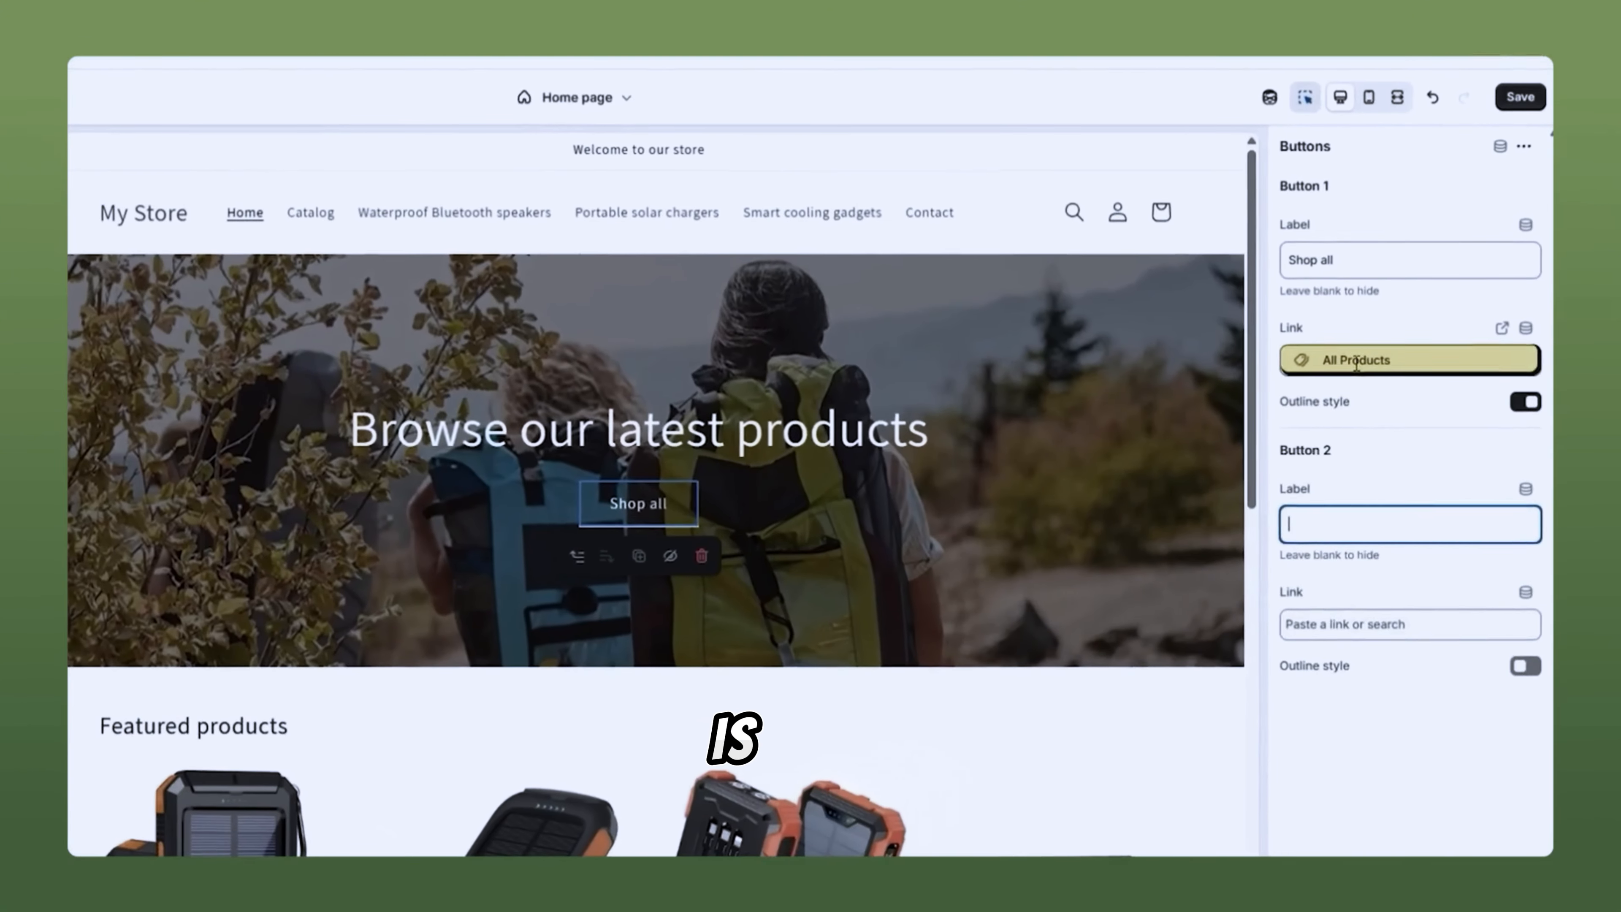
{"action": "left_click", "coordinate": [1389, 383]}
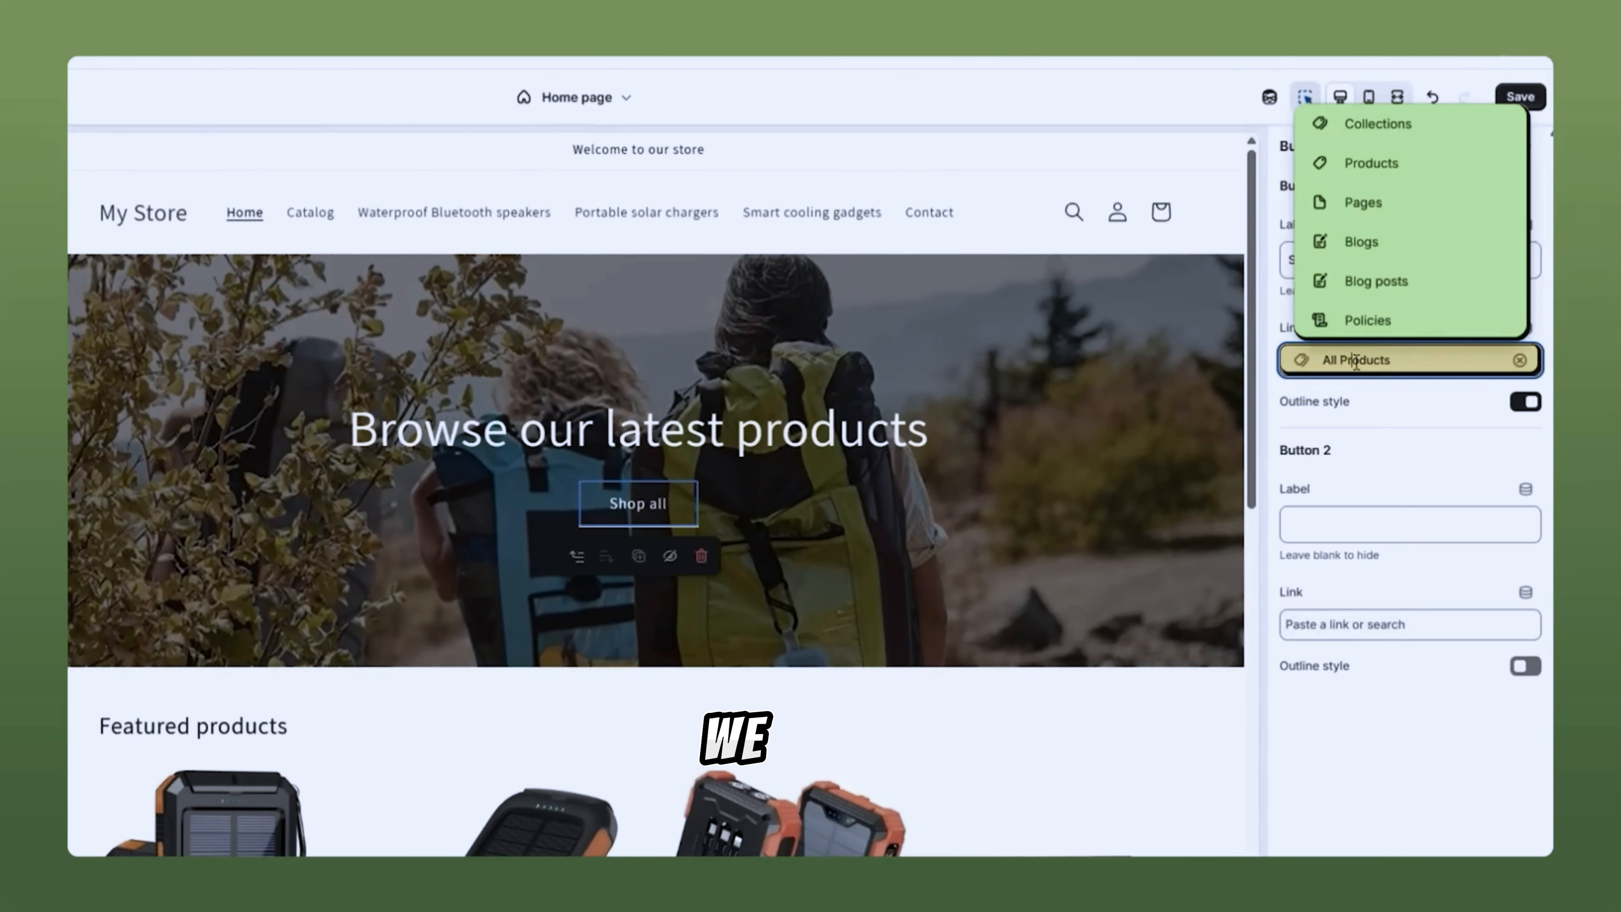
{"action": "left_click", "coordinate": [1364, 167]}
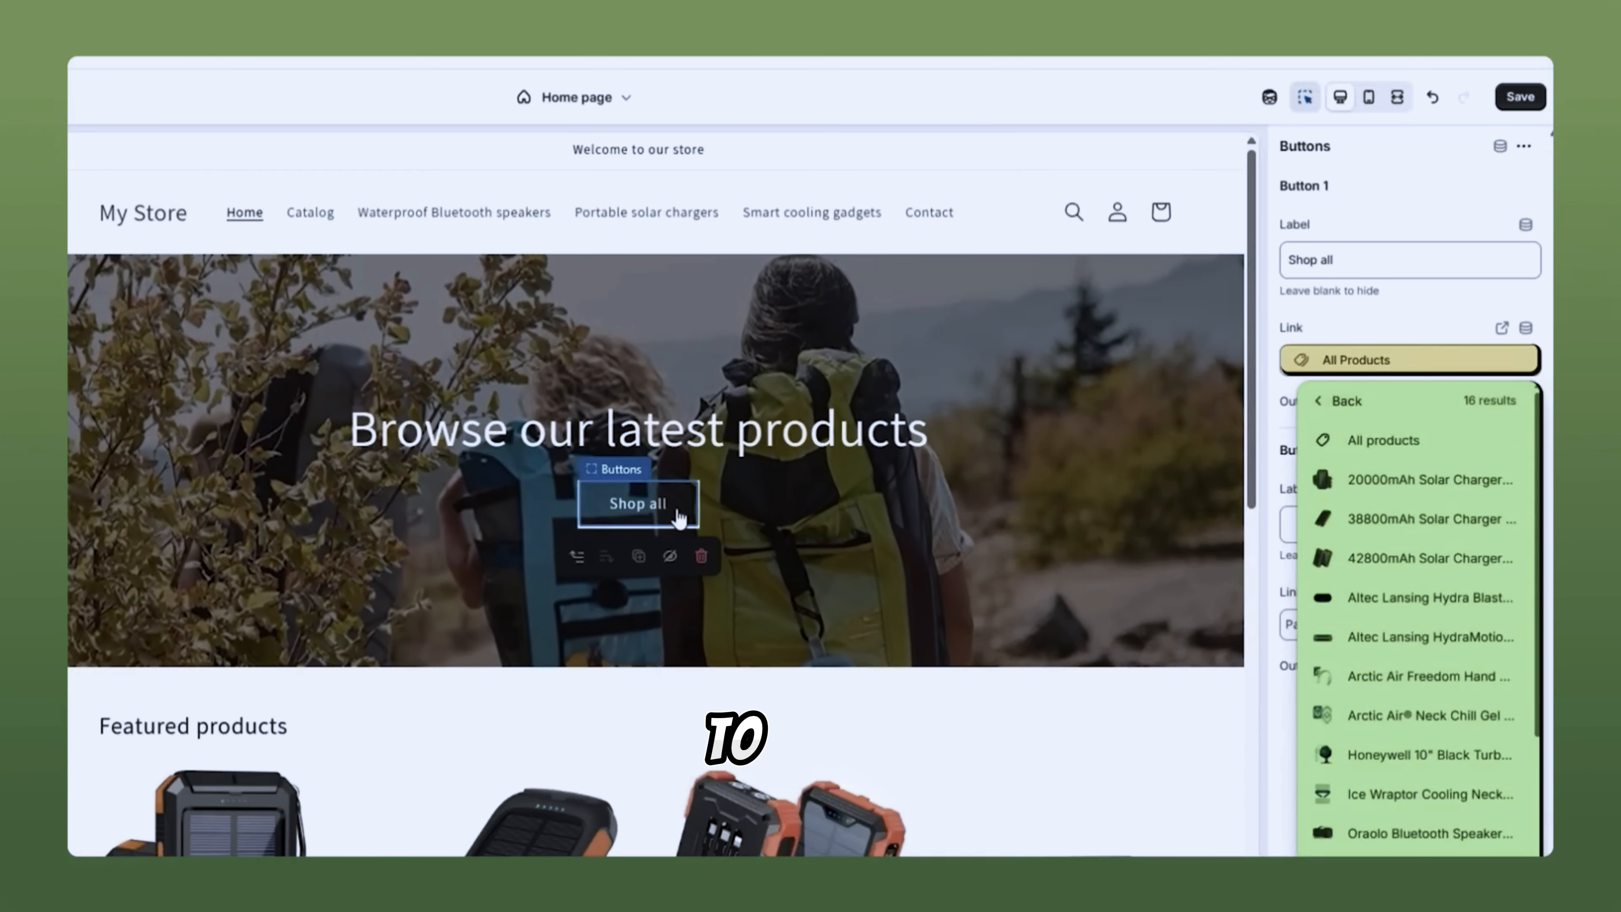
{"action": "left_click", "coordinate": [1323, 402]}
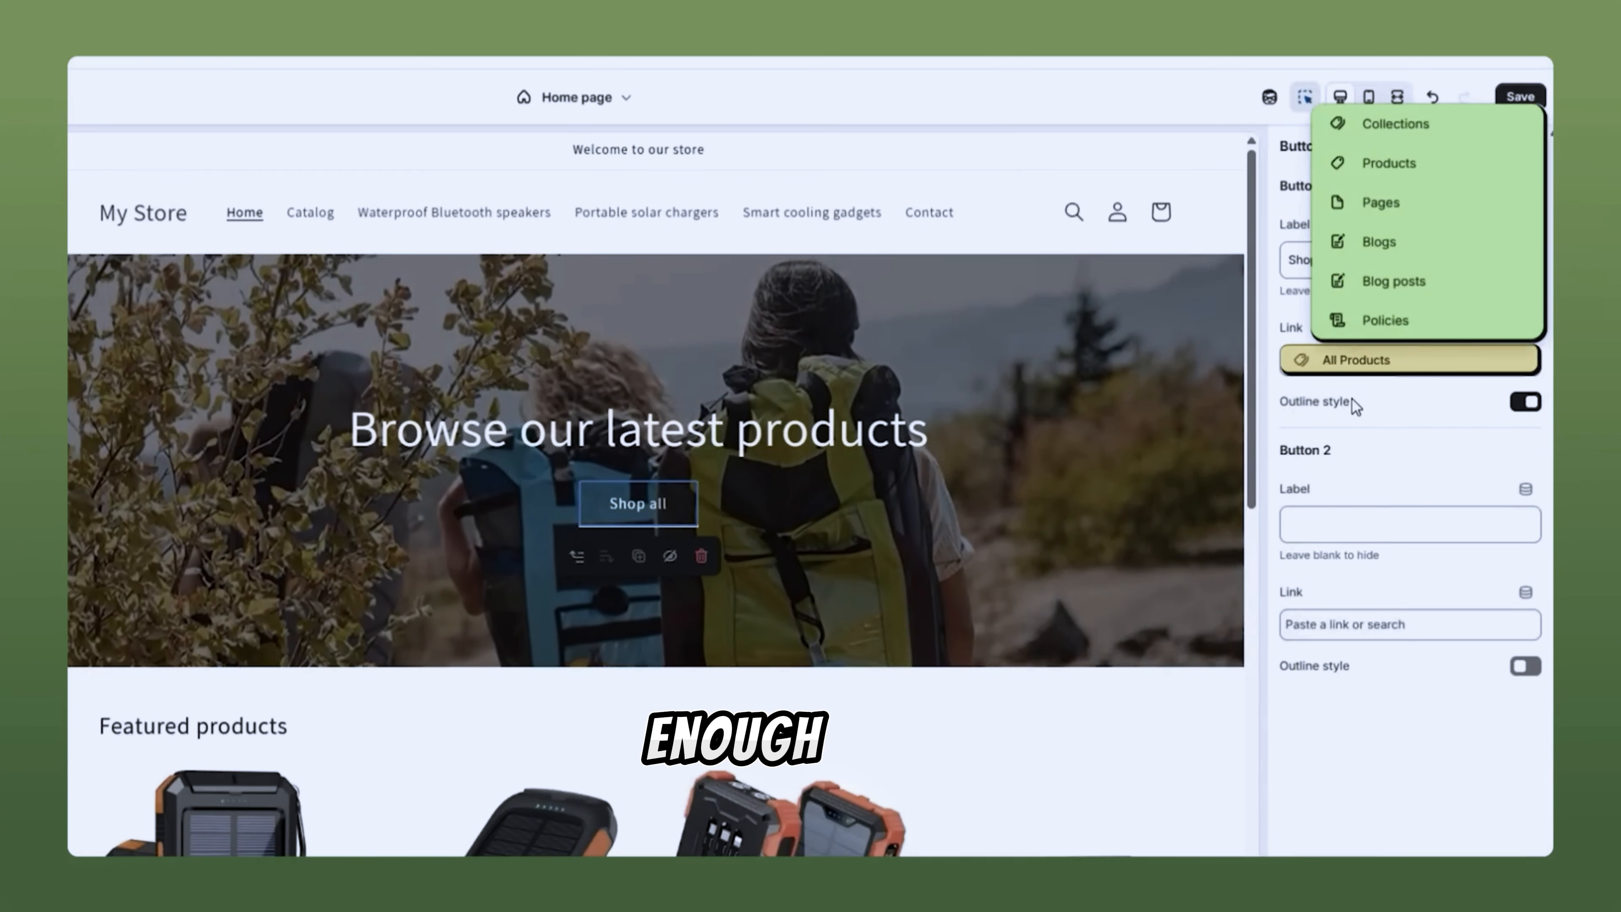
{"action": "left_click", "coordinate": [1418, 419]}
{"action": "left_click", "coordinate": [773, 438]}
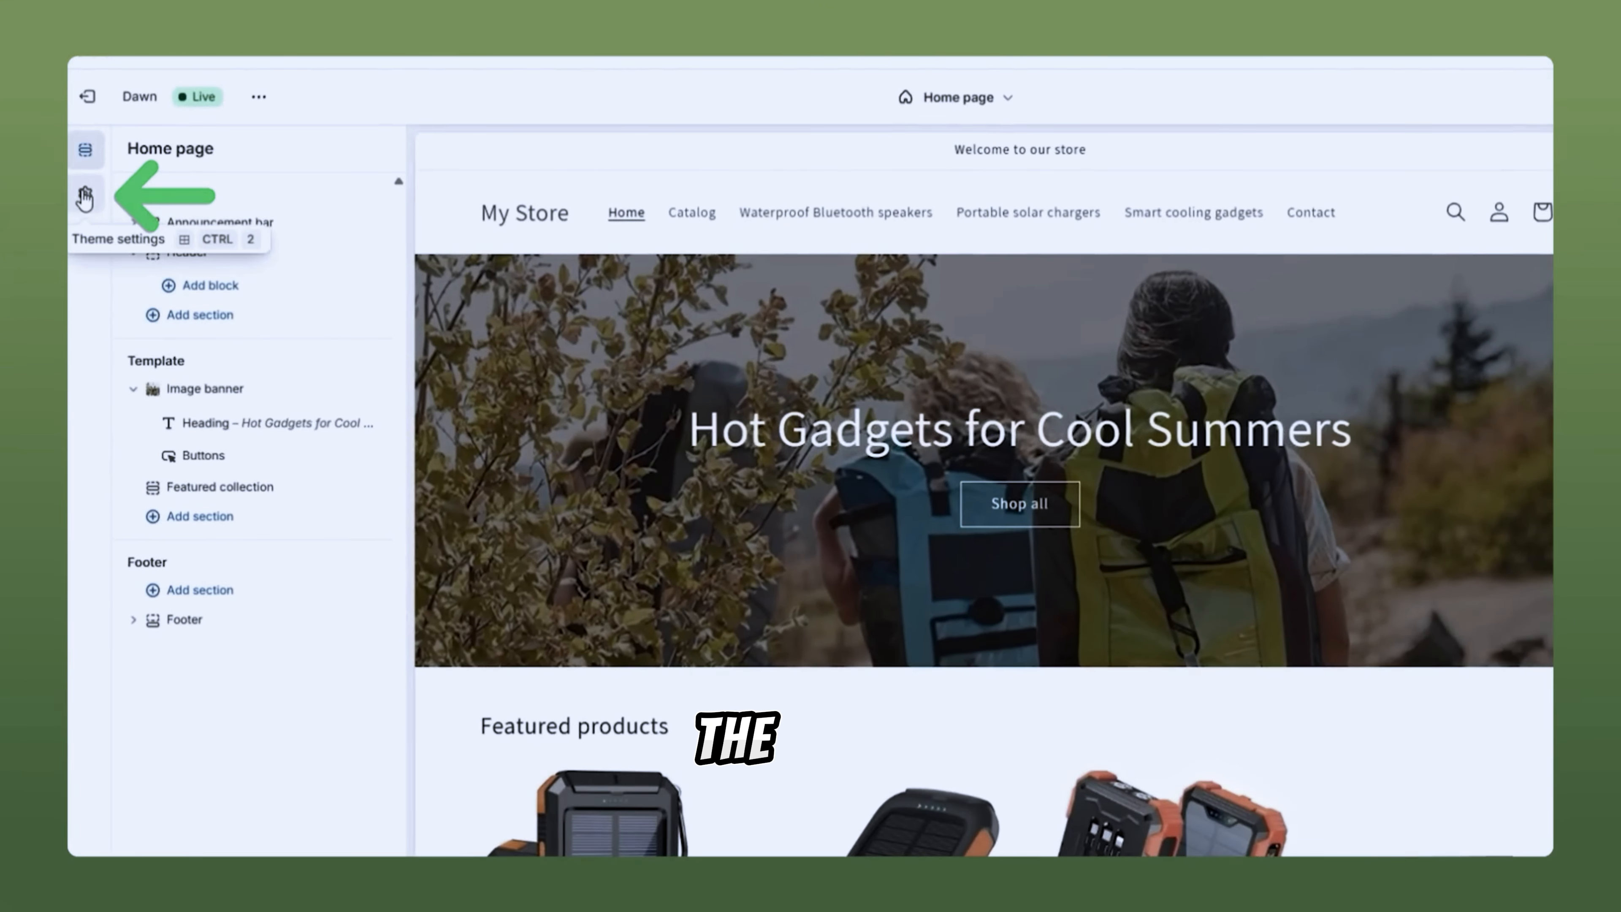
Step: Bring up the Logo image picker under Theme settings
{"action": "left_click", "coordinate": [85, 194]}
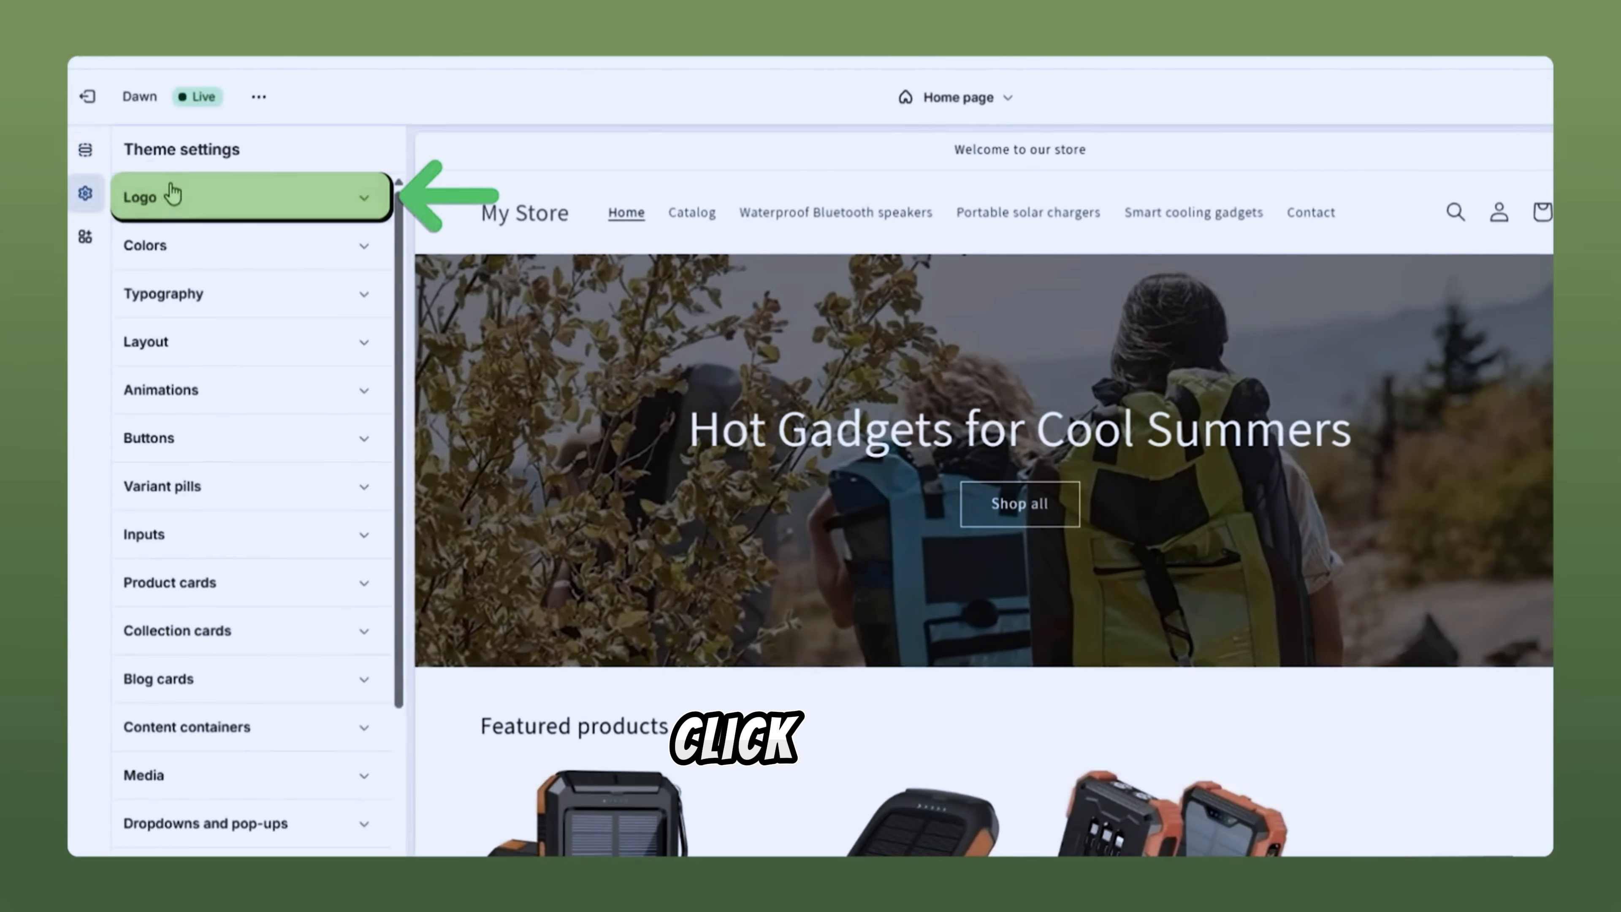
{"action": "left_click", "coordinate": [153, 198]}
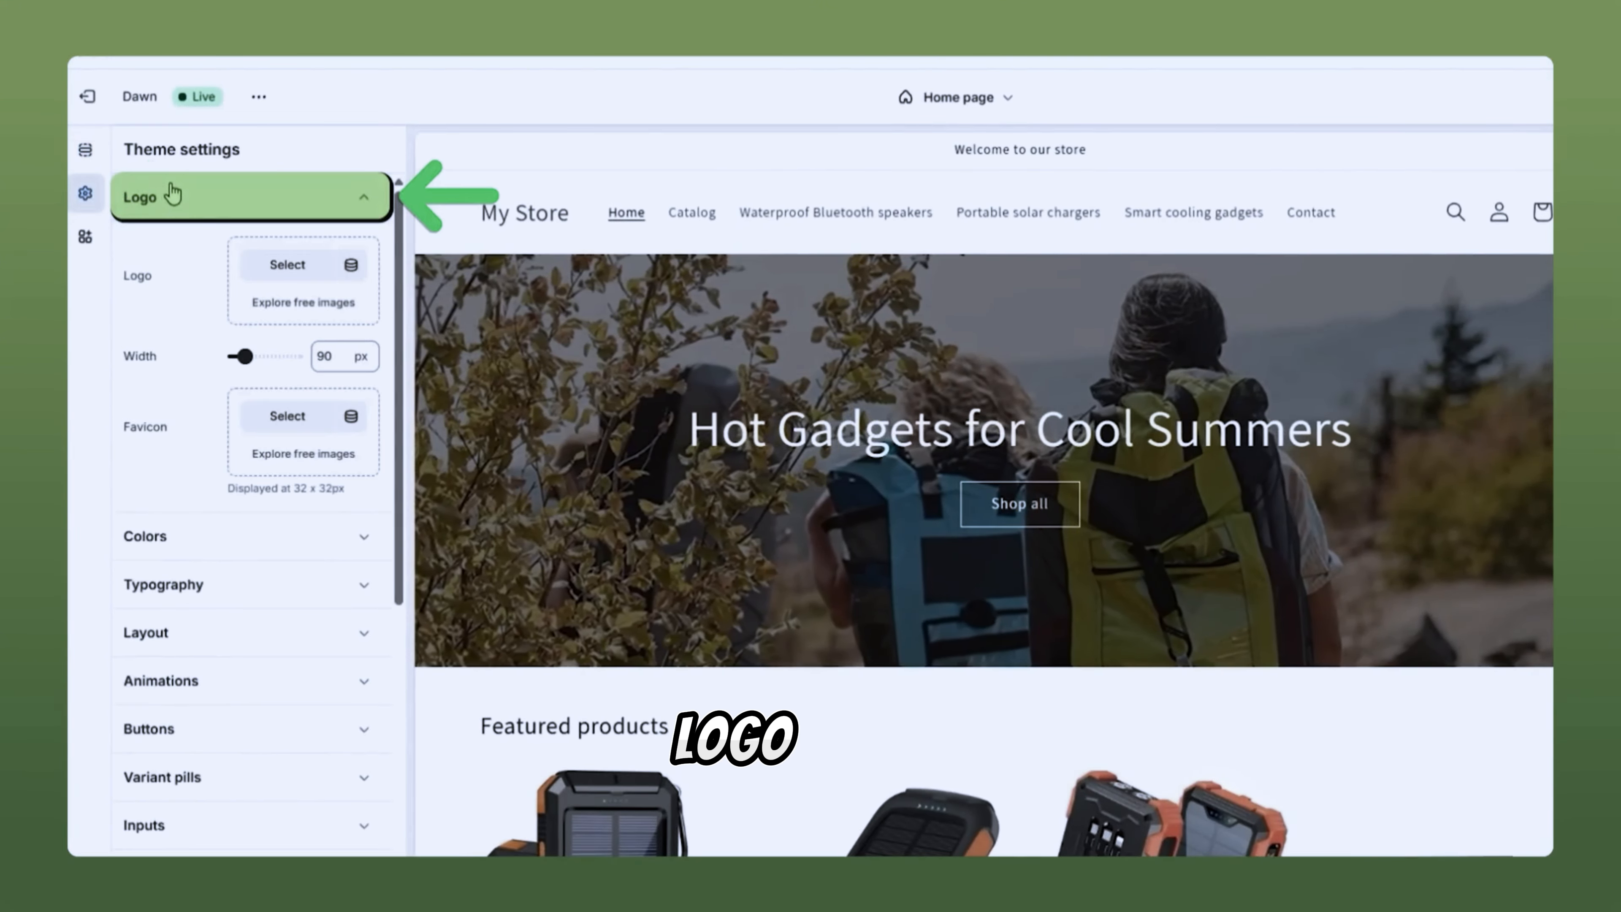
{"action": "left_click", "coordinate": [280, 264]}
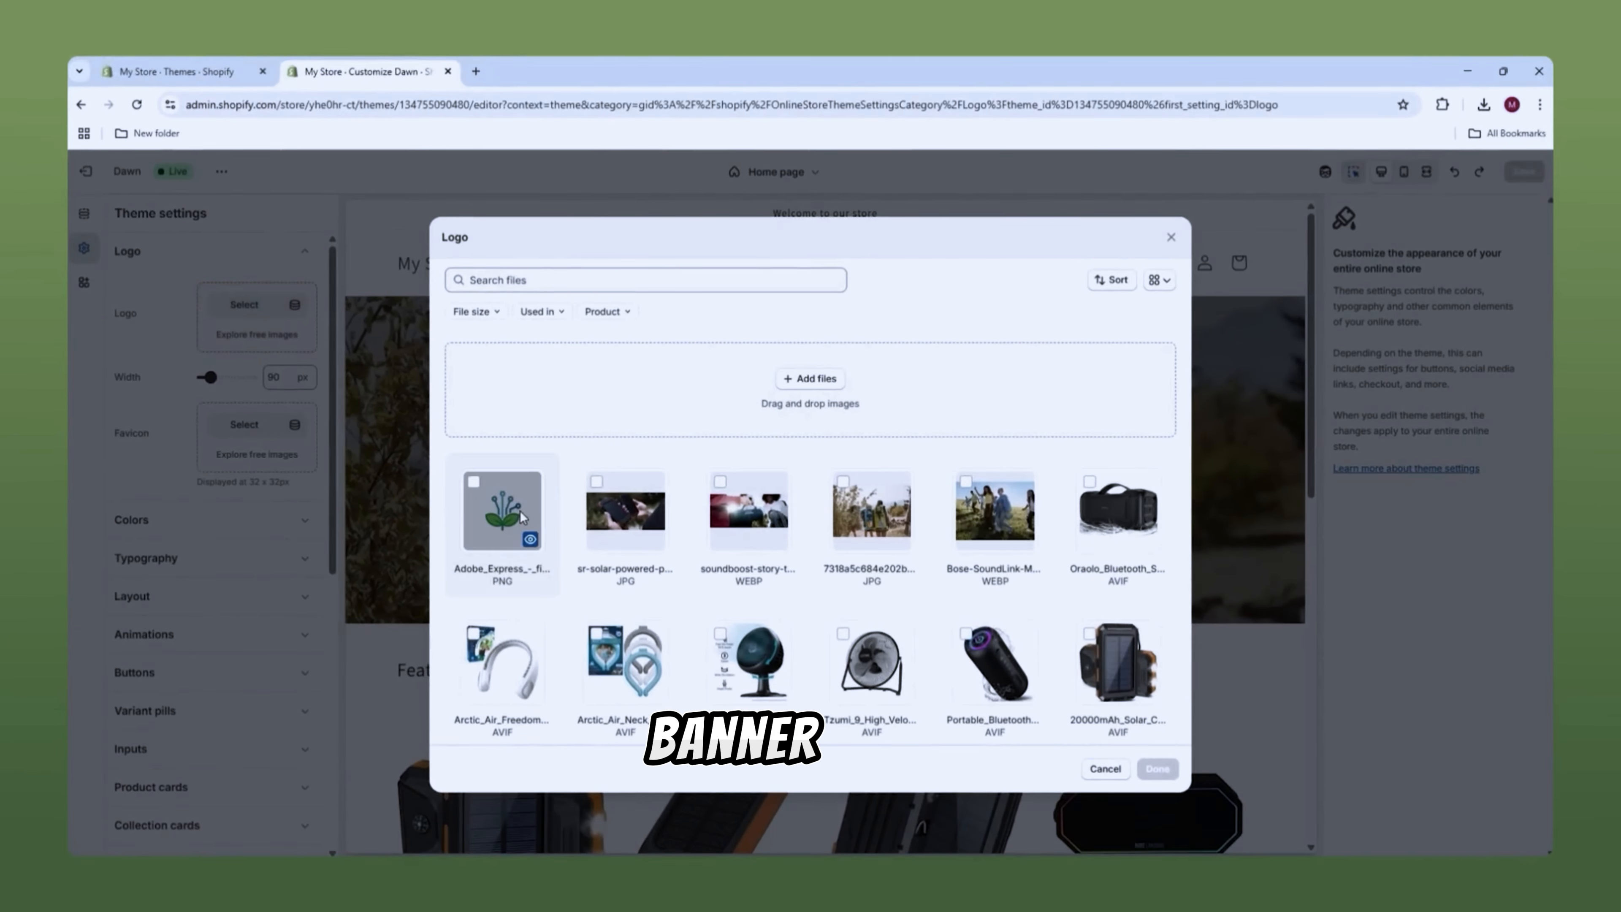
Step: Use the Adobe Express plant PNG as the logo and raise its width from 90 to 160 px
{"action": "left_click", "coordinate": [501, 498]}
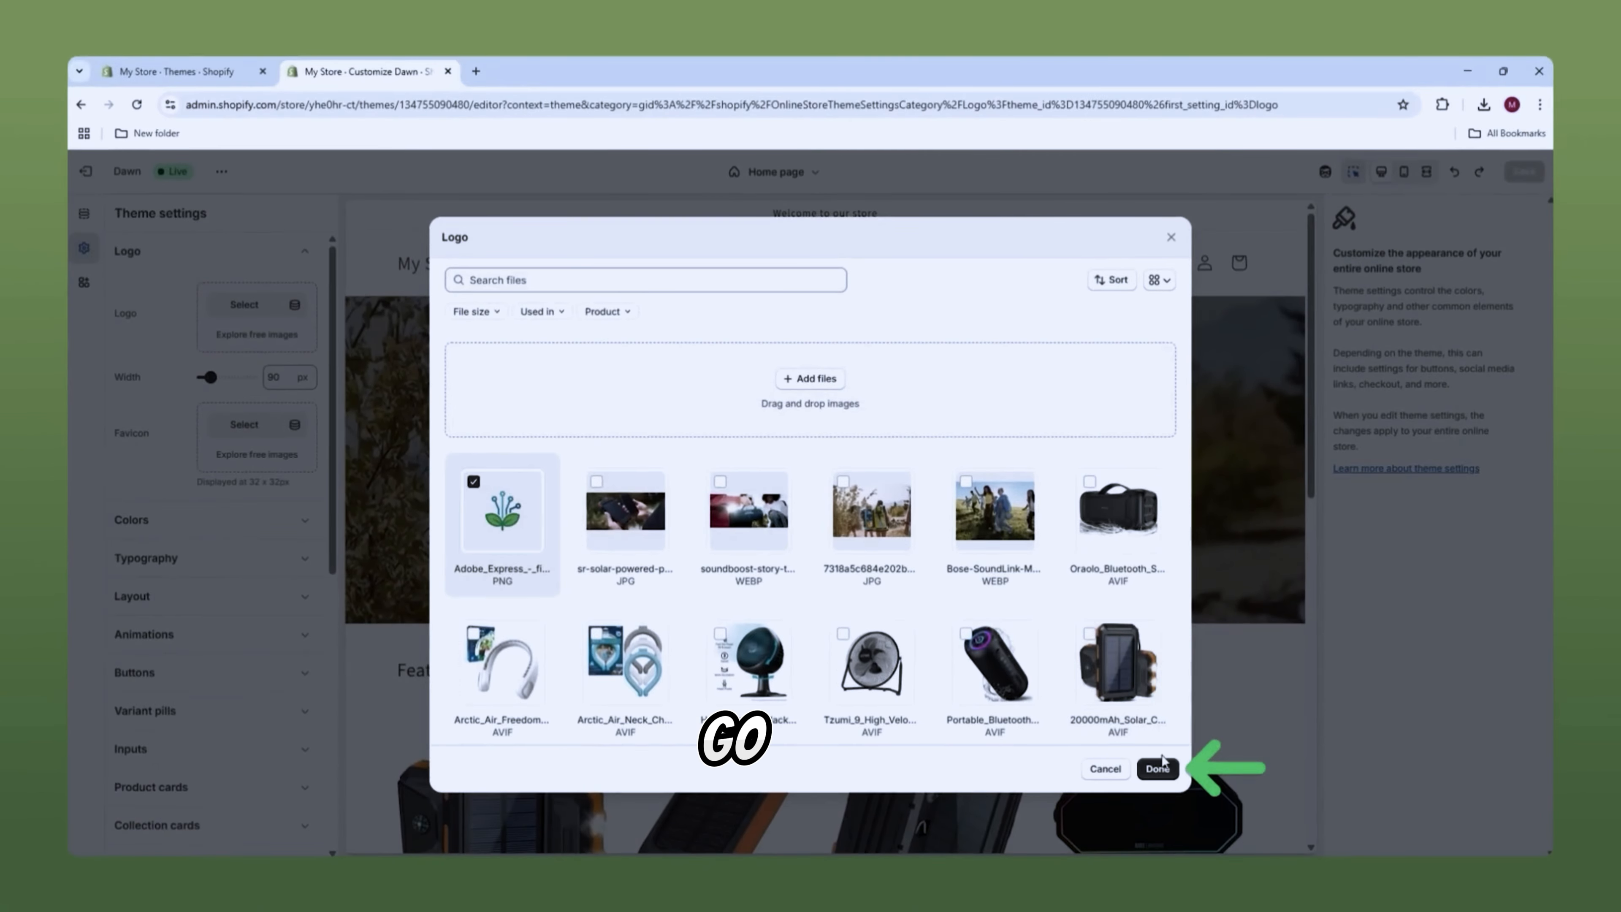
{"action": "left_click", "coordinate": [1159, 769]}
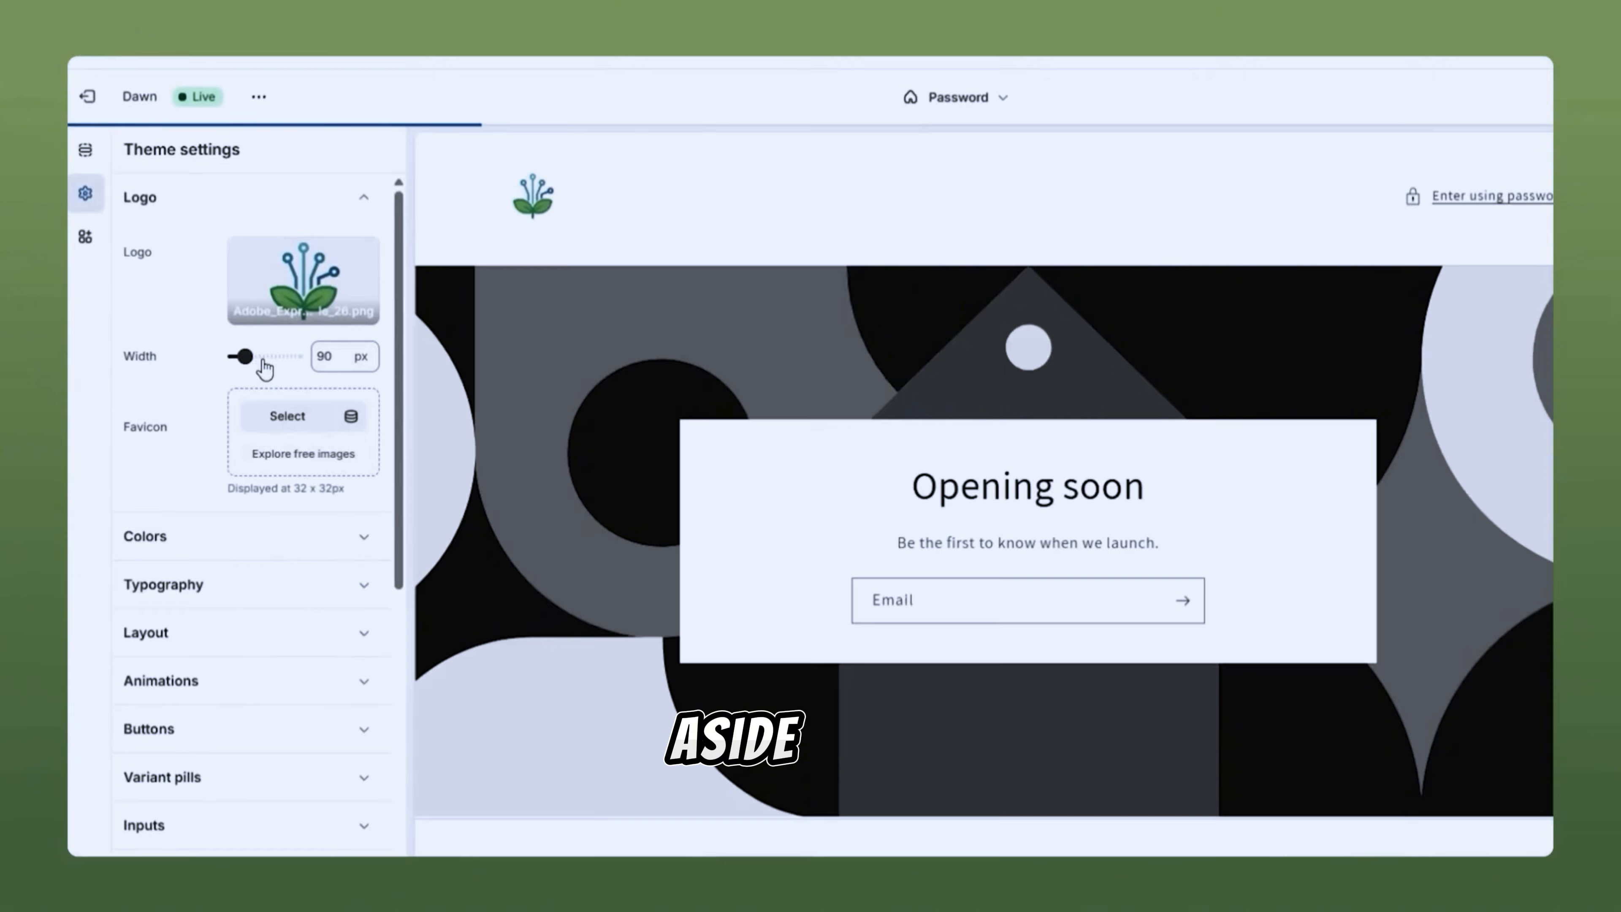
{"action": "left_click", "coordinate": [262, 356]}
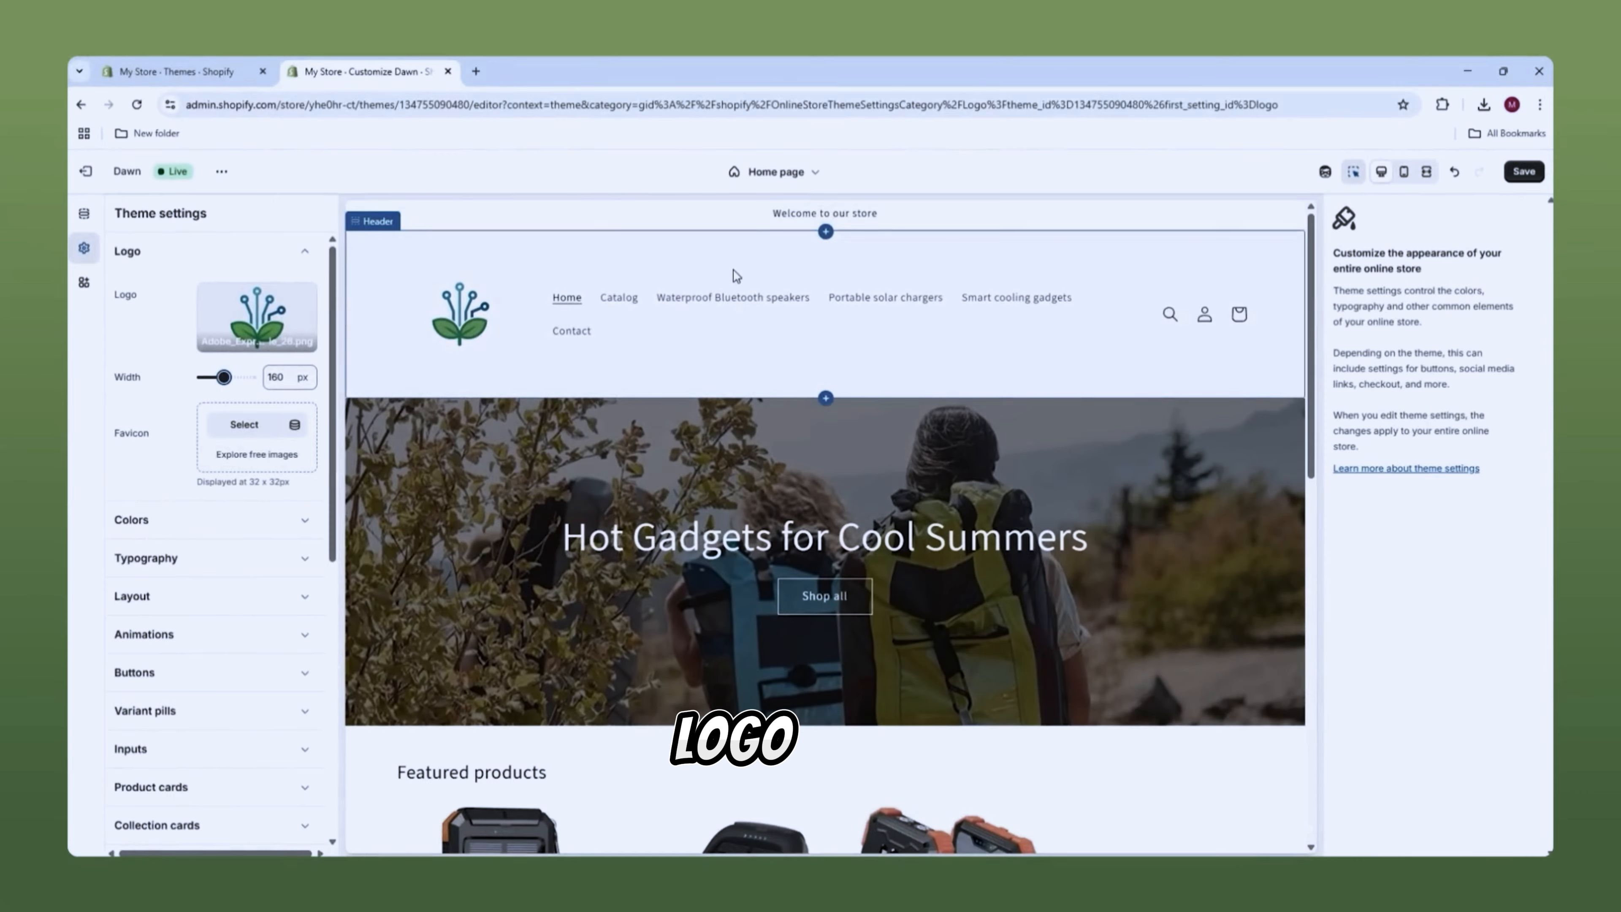
Step: Set the header's logo position to Top center, with the menu beneath it
{"action": "left_click", "coordinate": [736, 275]}
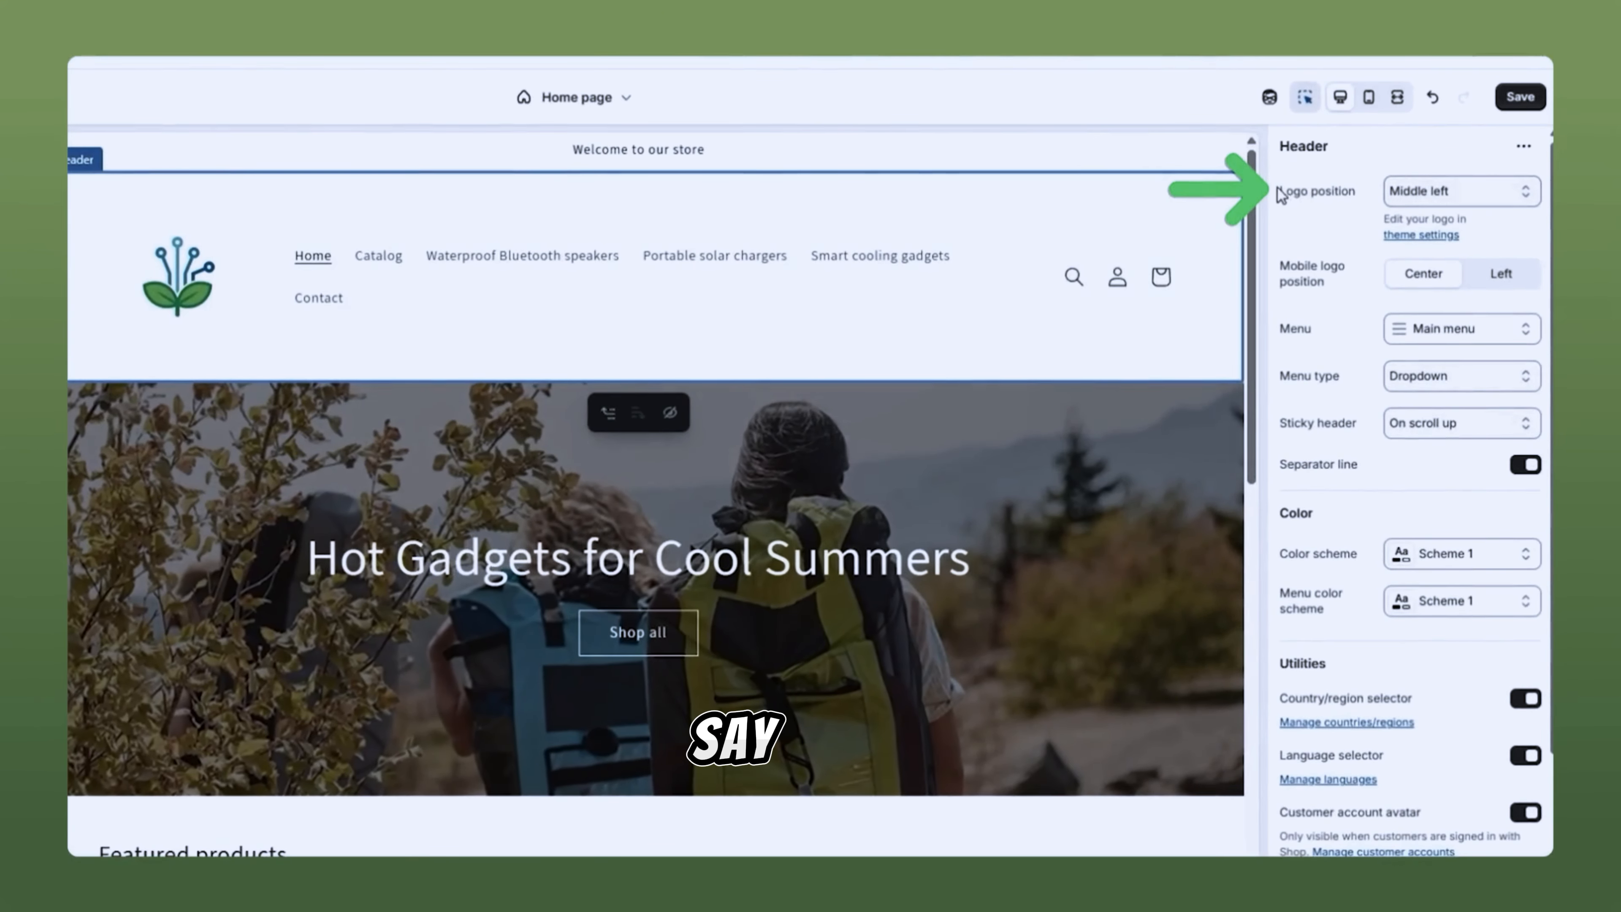
{"action": "left_click", "coordinate": [1423, 191]}
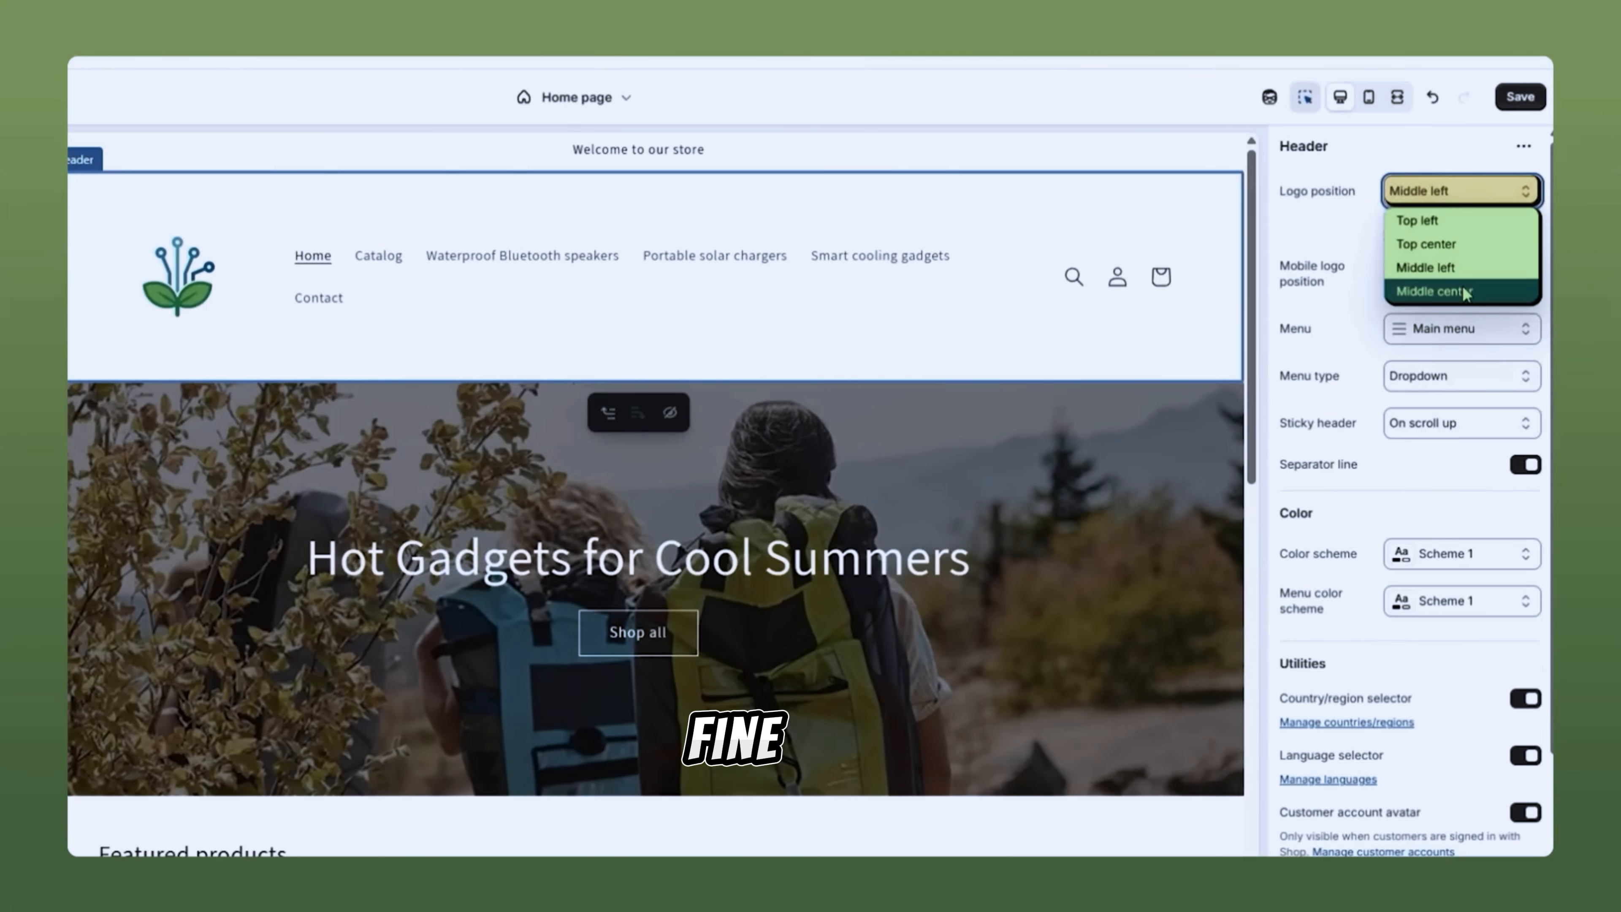
{"action": "left_click", "coordinate": [1454, 292]}
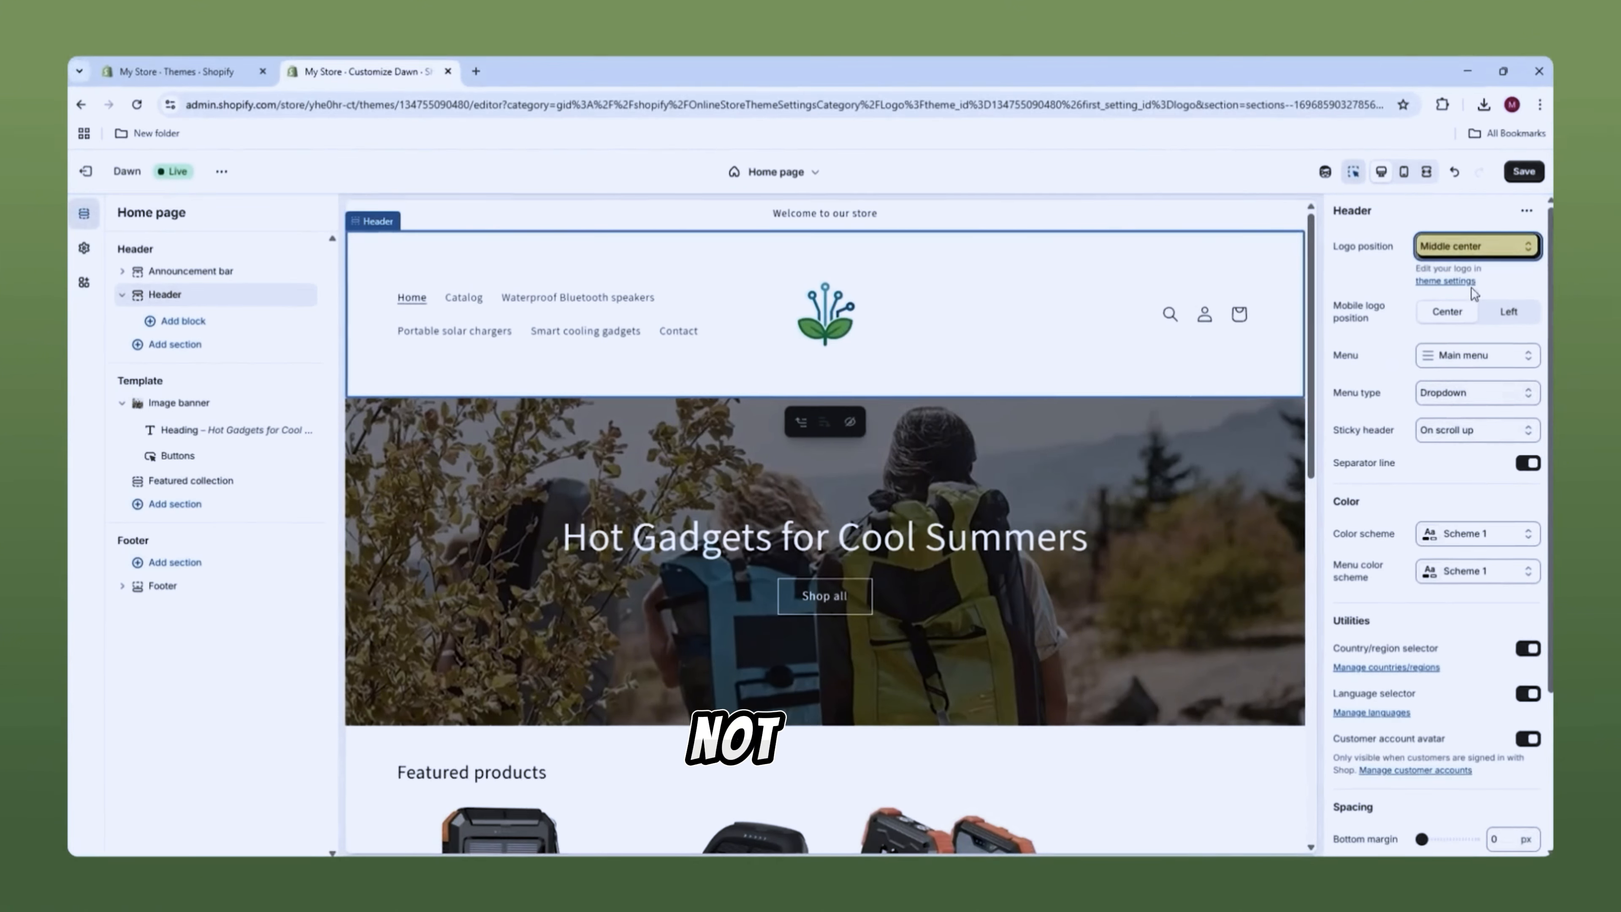
{"action": "left_click", "coordinate": [1474, 246]}
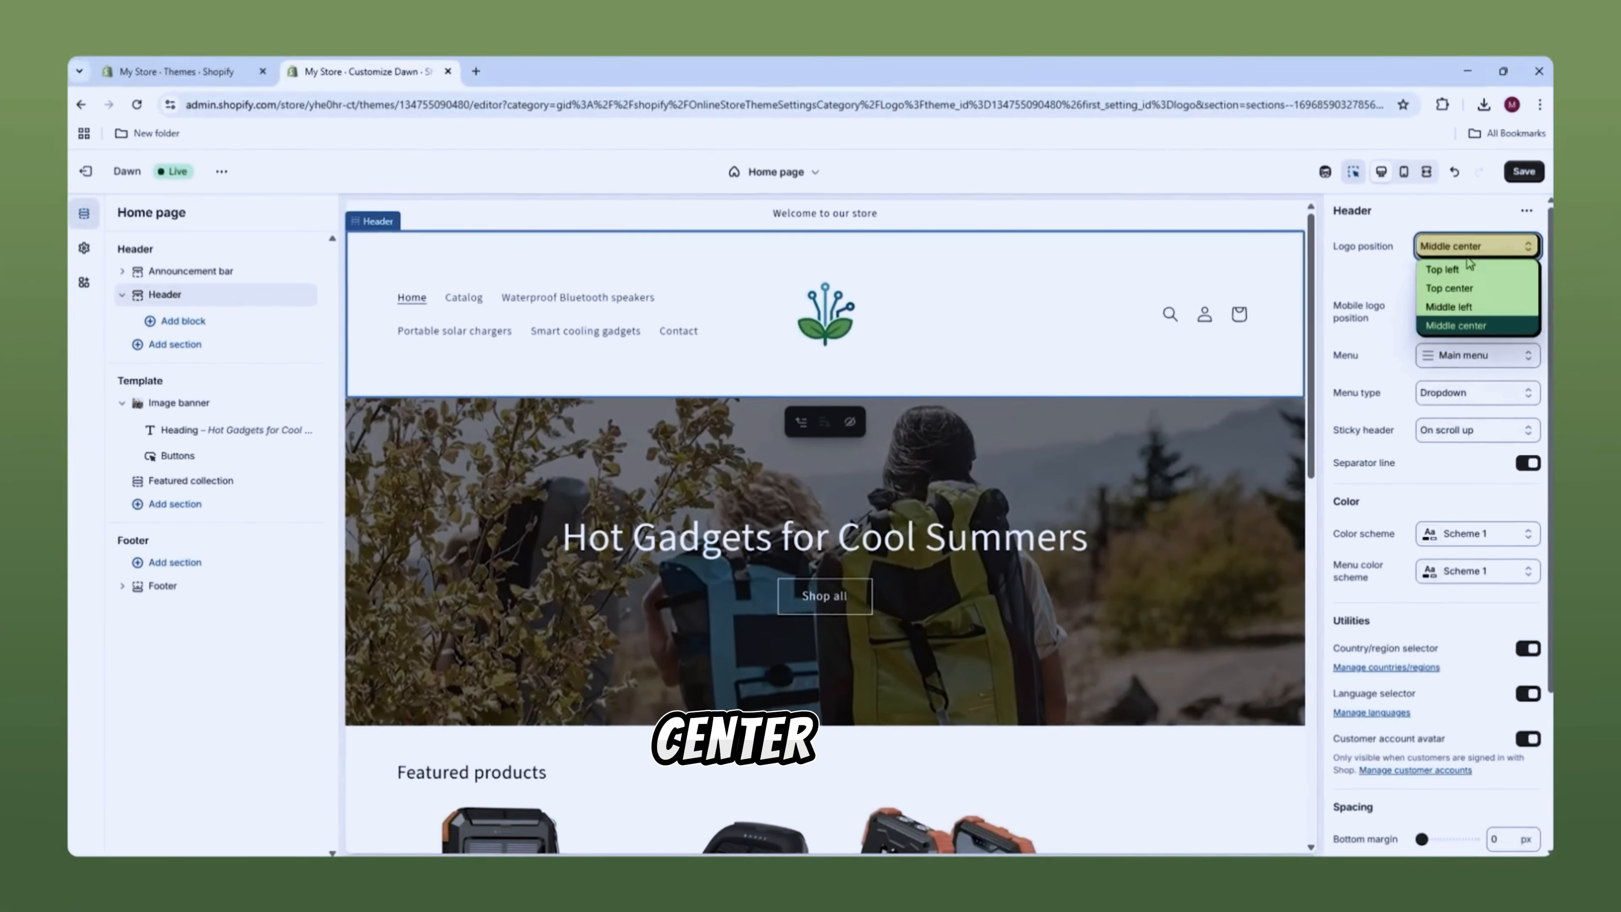
{"action": "left_click", "coordinate": [1457, 285]}
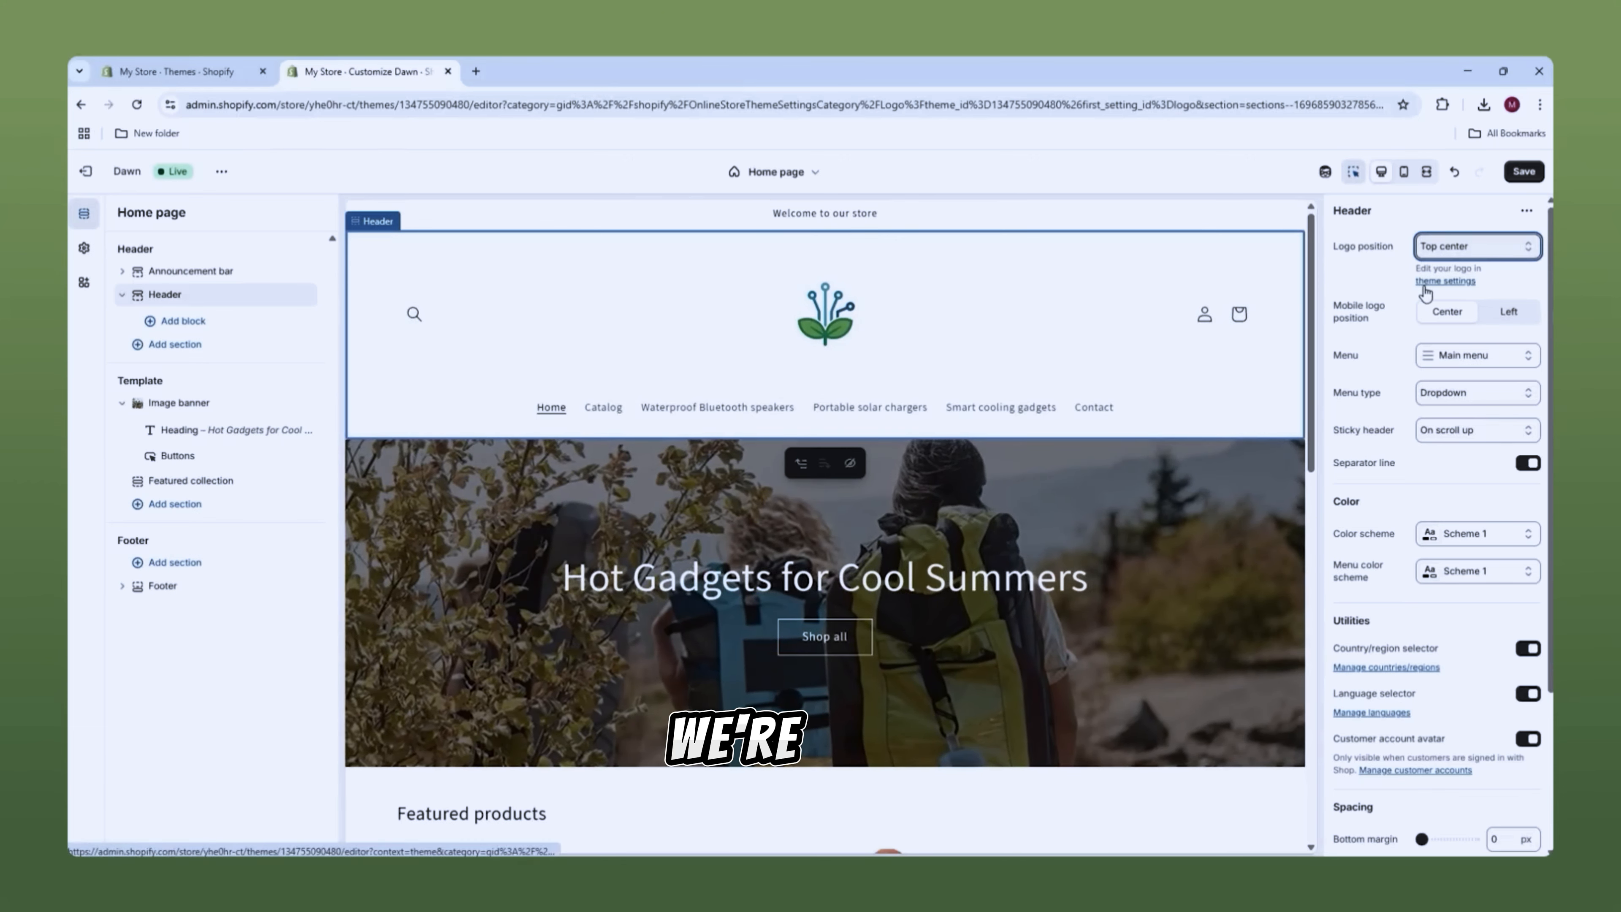
Step: Reduce the header's top padding to 0 px, leaving bottom padding at 20 px
{"action": "scroll", "coordinate": [1382, 346], "scroll_direction": "down", "scroll_amount": 3}
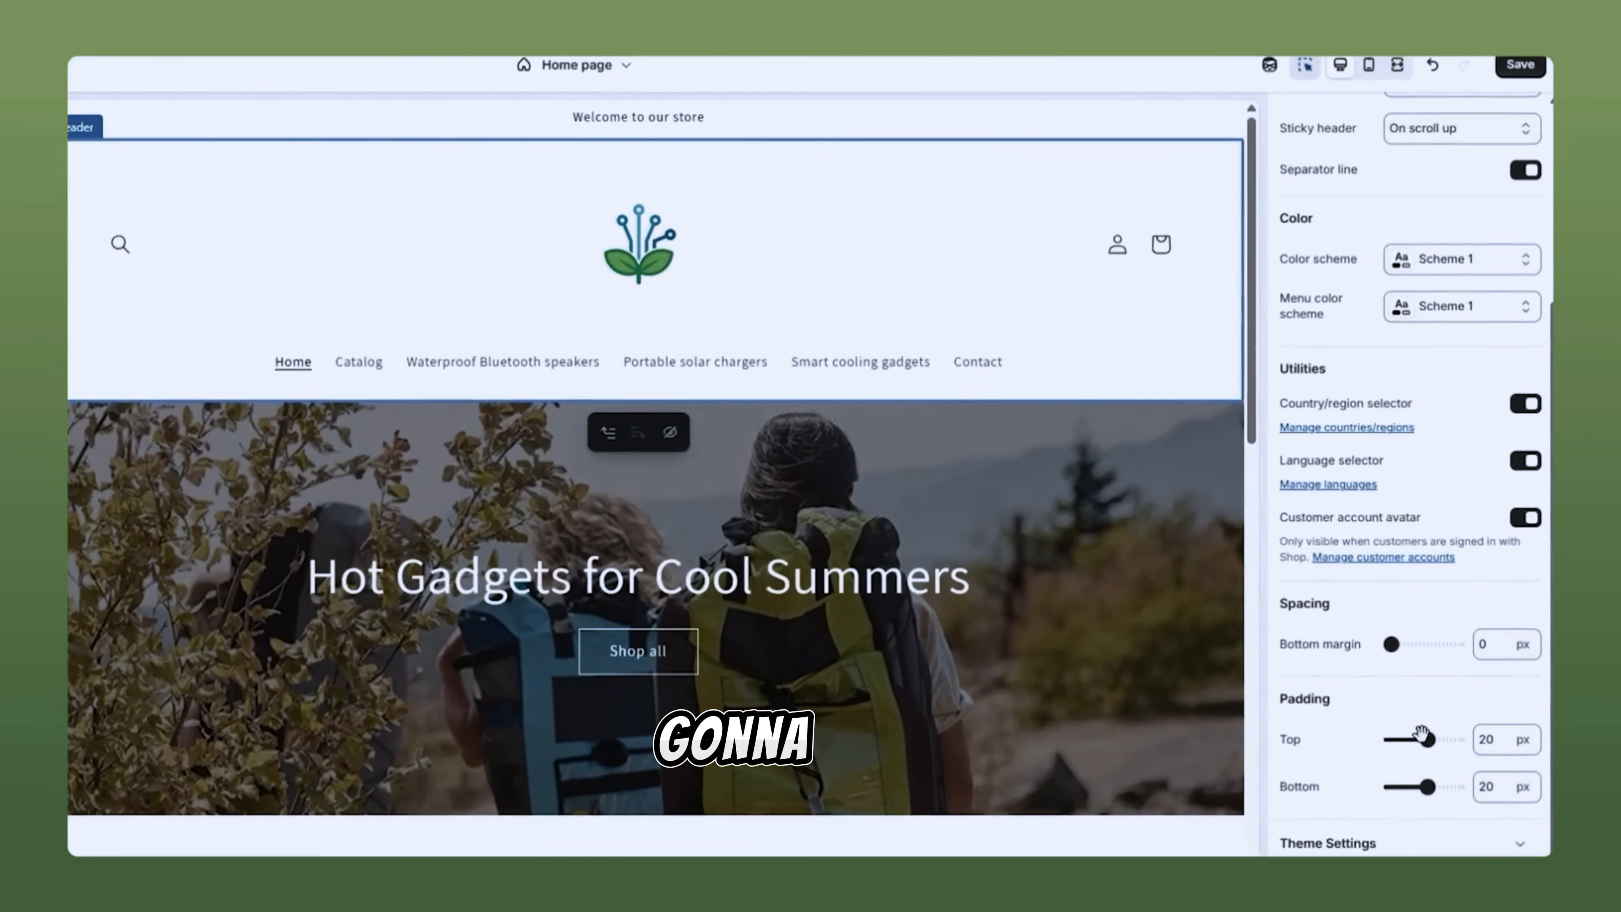
{"action": "left_click_drag", "start_coordinate": [1451, 706], "coordinate": [1392, 746]}
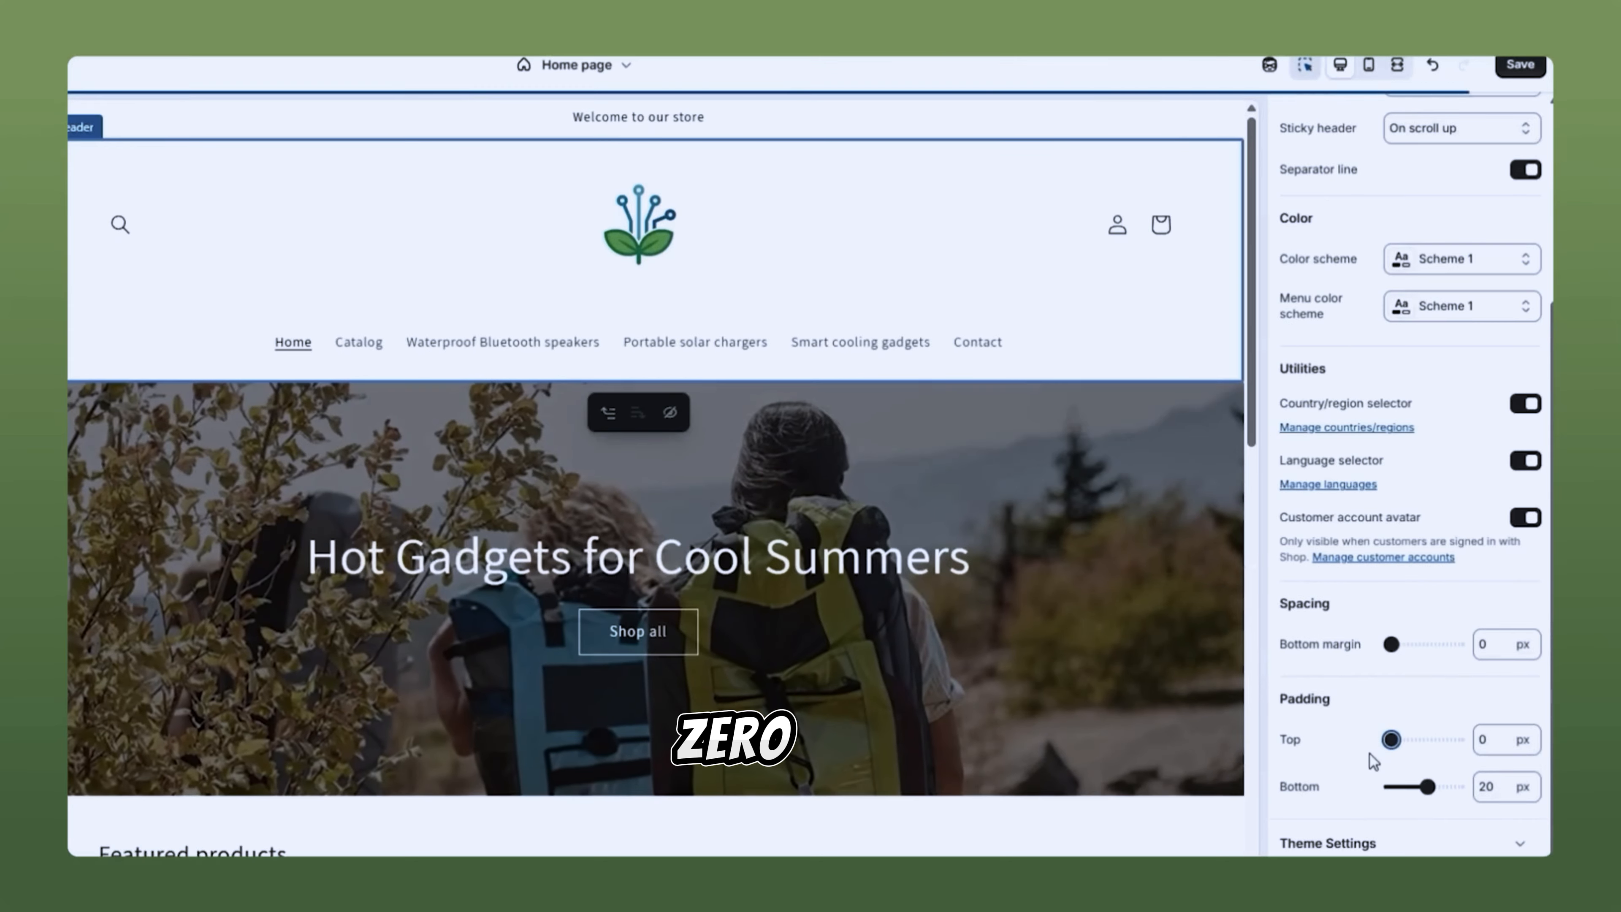
{"action": "scroll", "coordinate": [1468, 345], "scroll_direction": "up", "scroll_amount": 5}
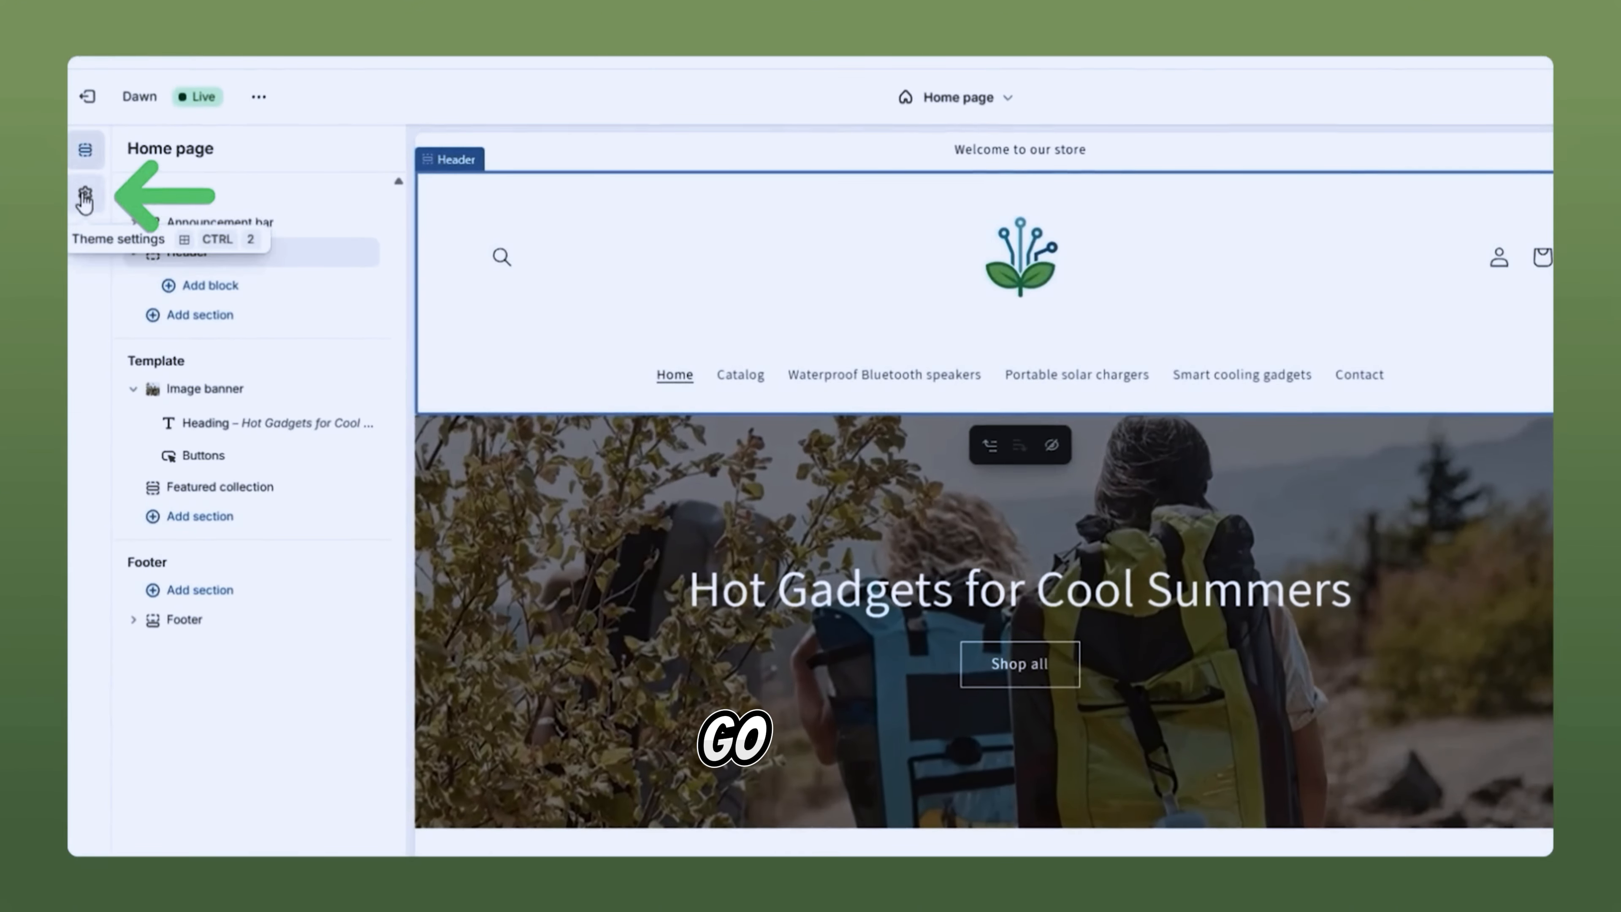
Step: Change Scheme 1's Text colour from #121212 to #000000
{"action": "left_click", "coordinate": [84, 248]}
{"action": "left_click", "coordinate": [185, 209]}
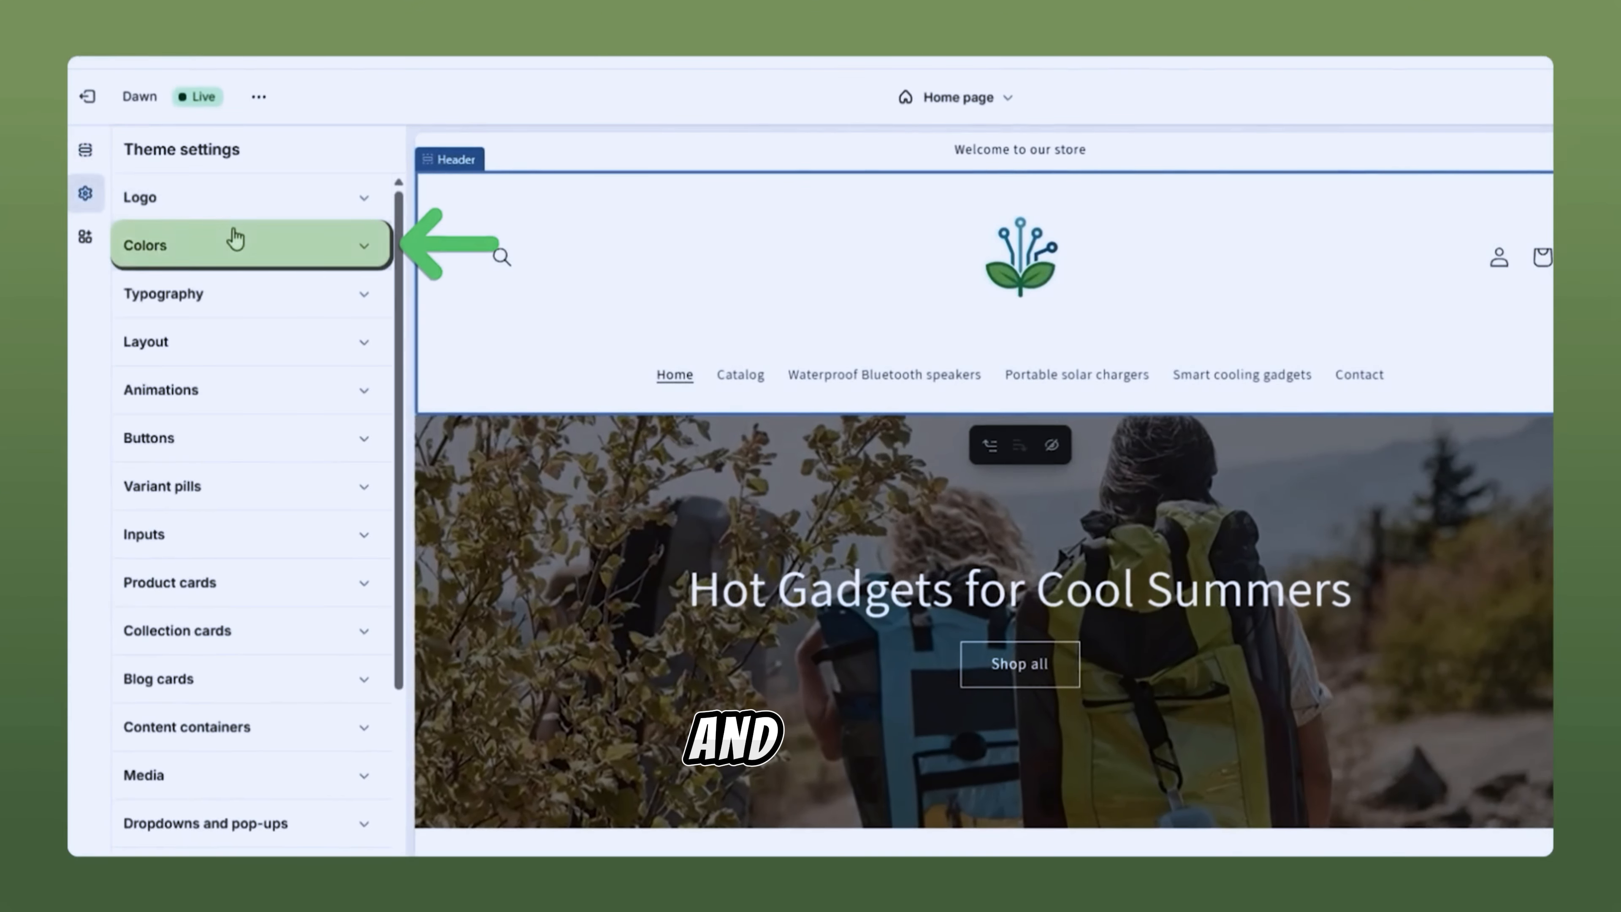
{"action": "left_click", "coordinate": [233, 239]}
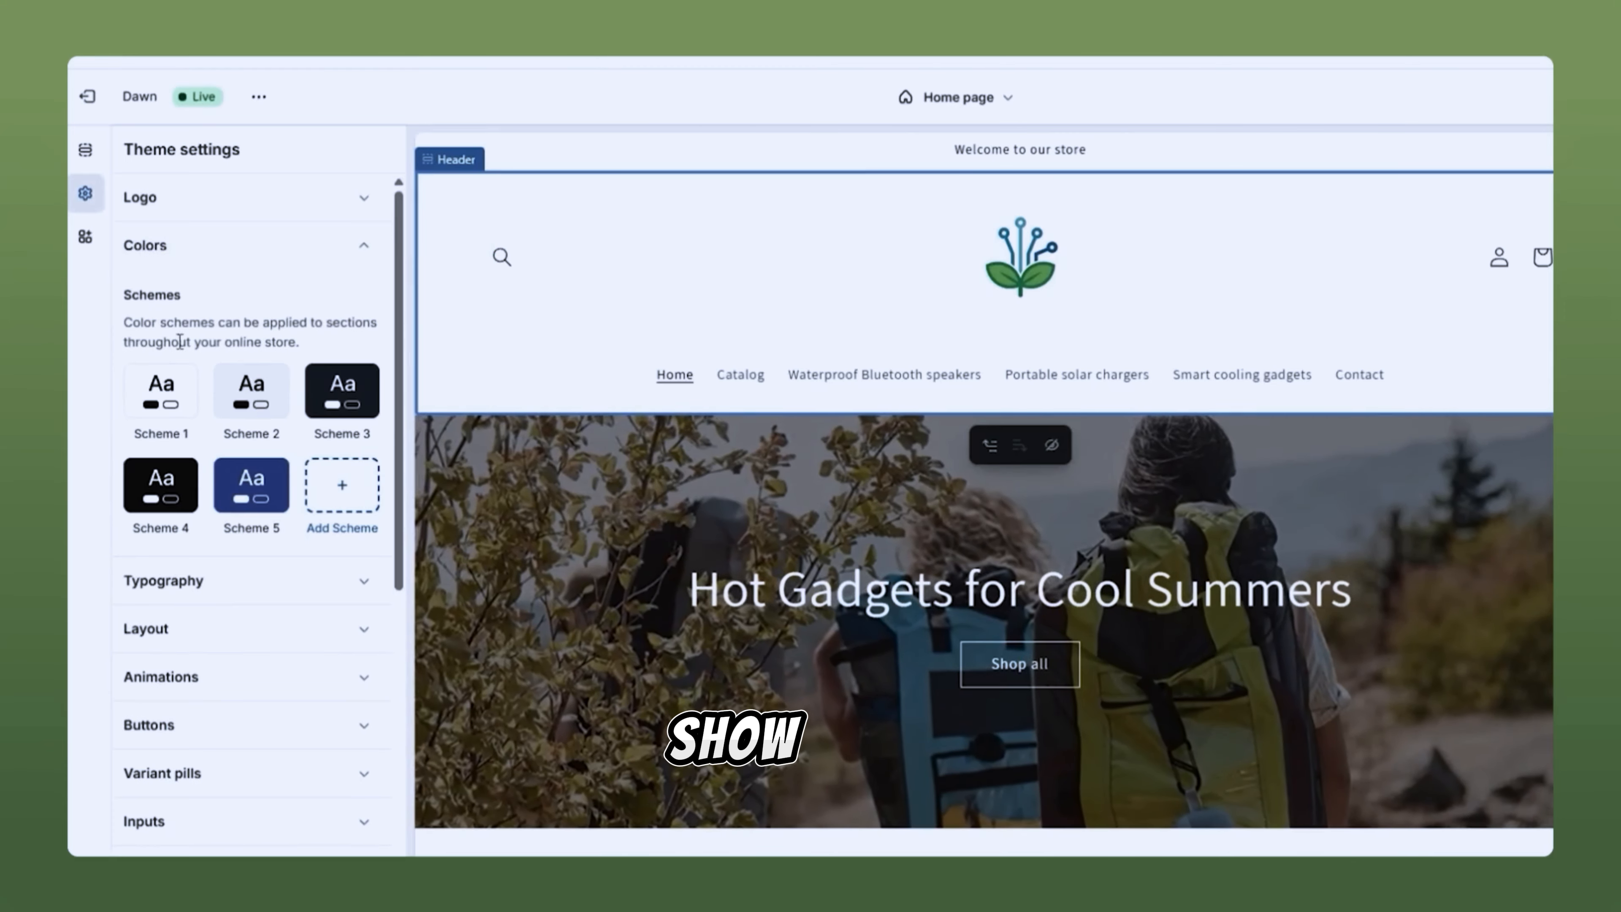
{"action": "left_click", "coordinate": [184, 391]}
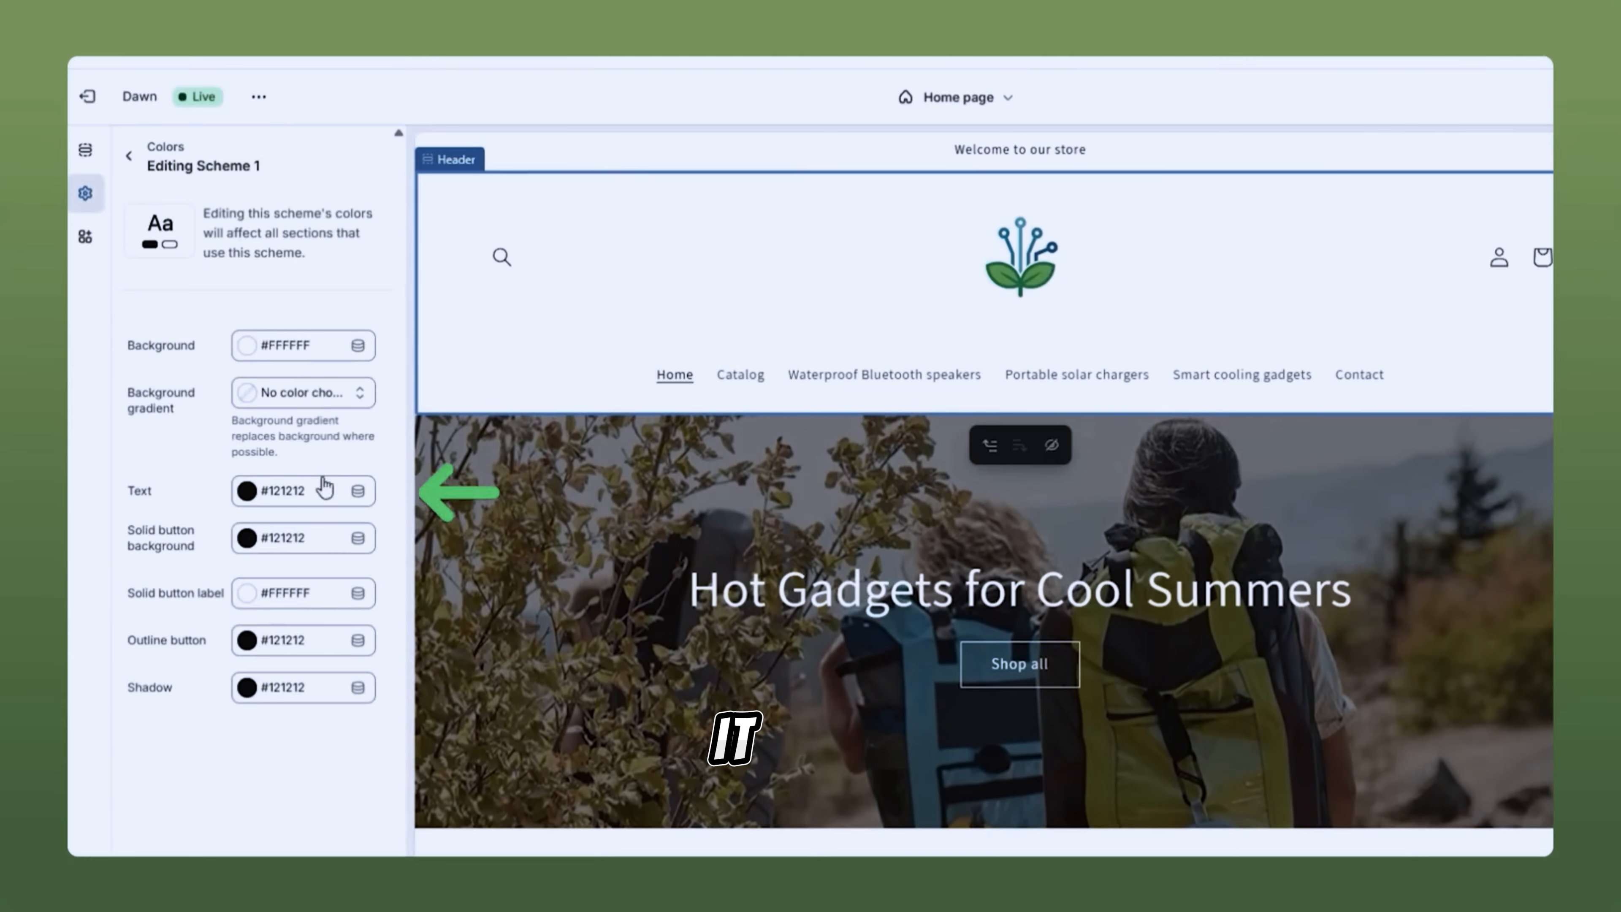
{"action": "left_click", "coordinate": [274, 497]}
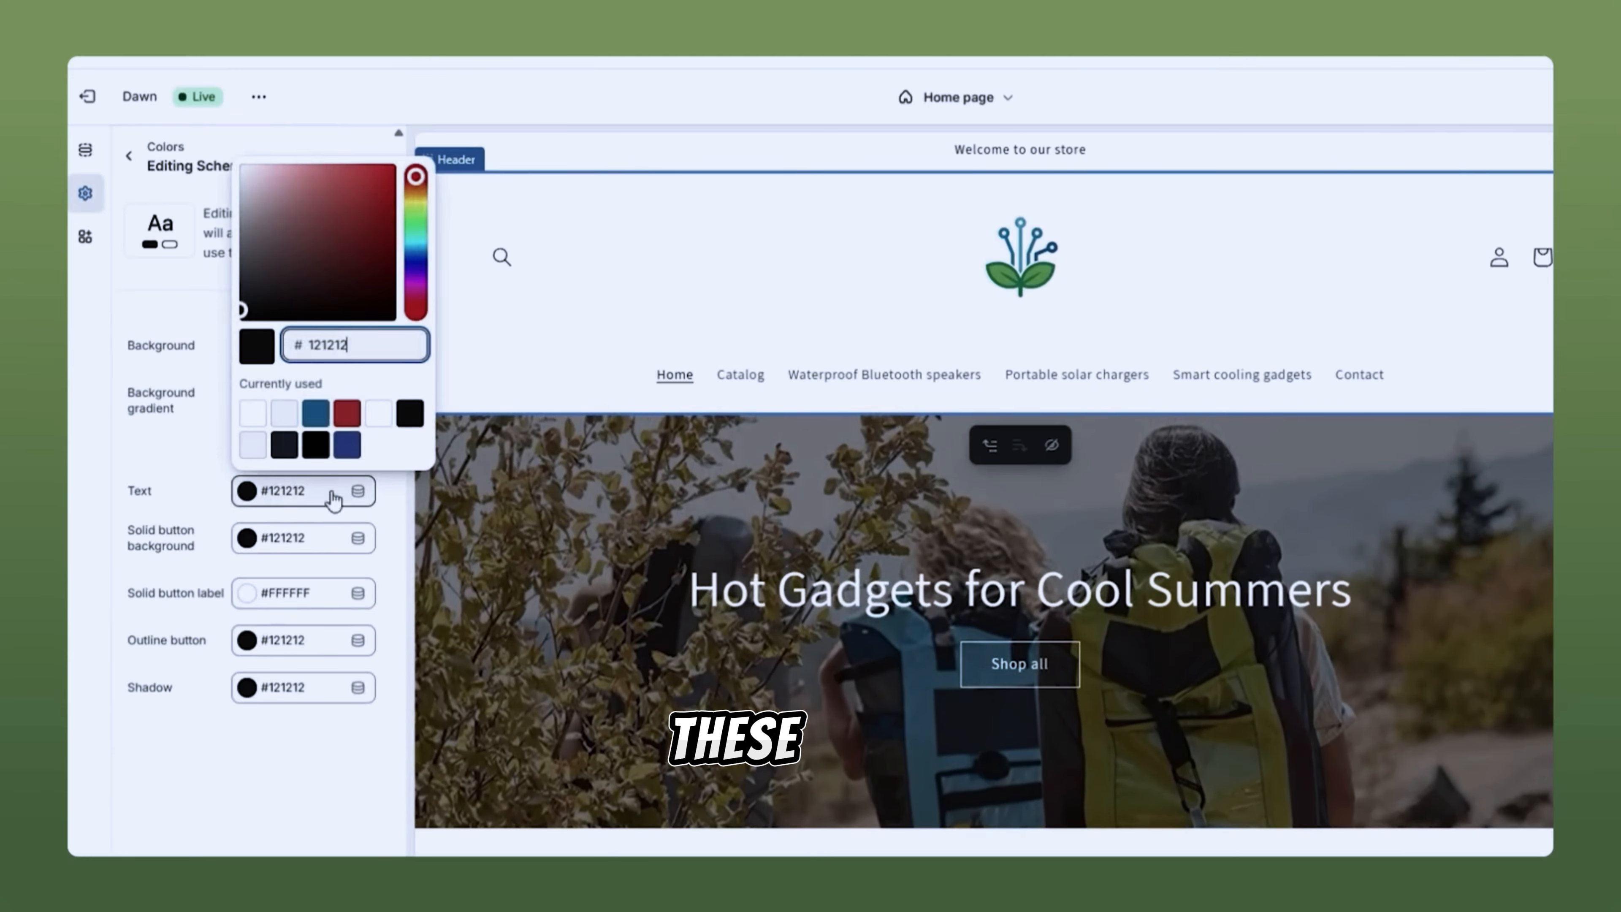
{"action": "type", "text": "842020"}
{"action": "mouse_move", "coordinate": [372, 279]}
{"action": "left_mouse_down"}
{"action": "mouse_move", "coordinate": [389, 300]}
{"action": "mouse_move", "coordinate": [360, 268]}
{"action": "mouse_move", "coordinate": [227, 377]}
{"action": "left_mouse_up"}
{"action": "left_click", "coordinate": [282, 774]}
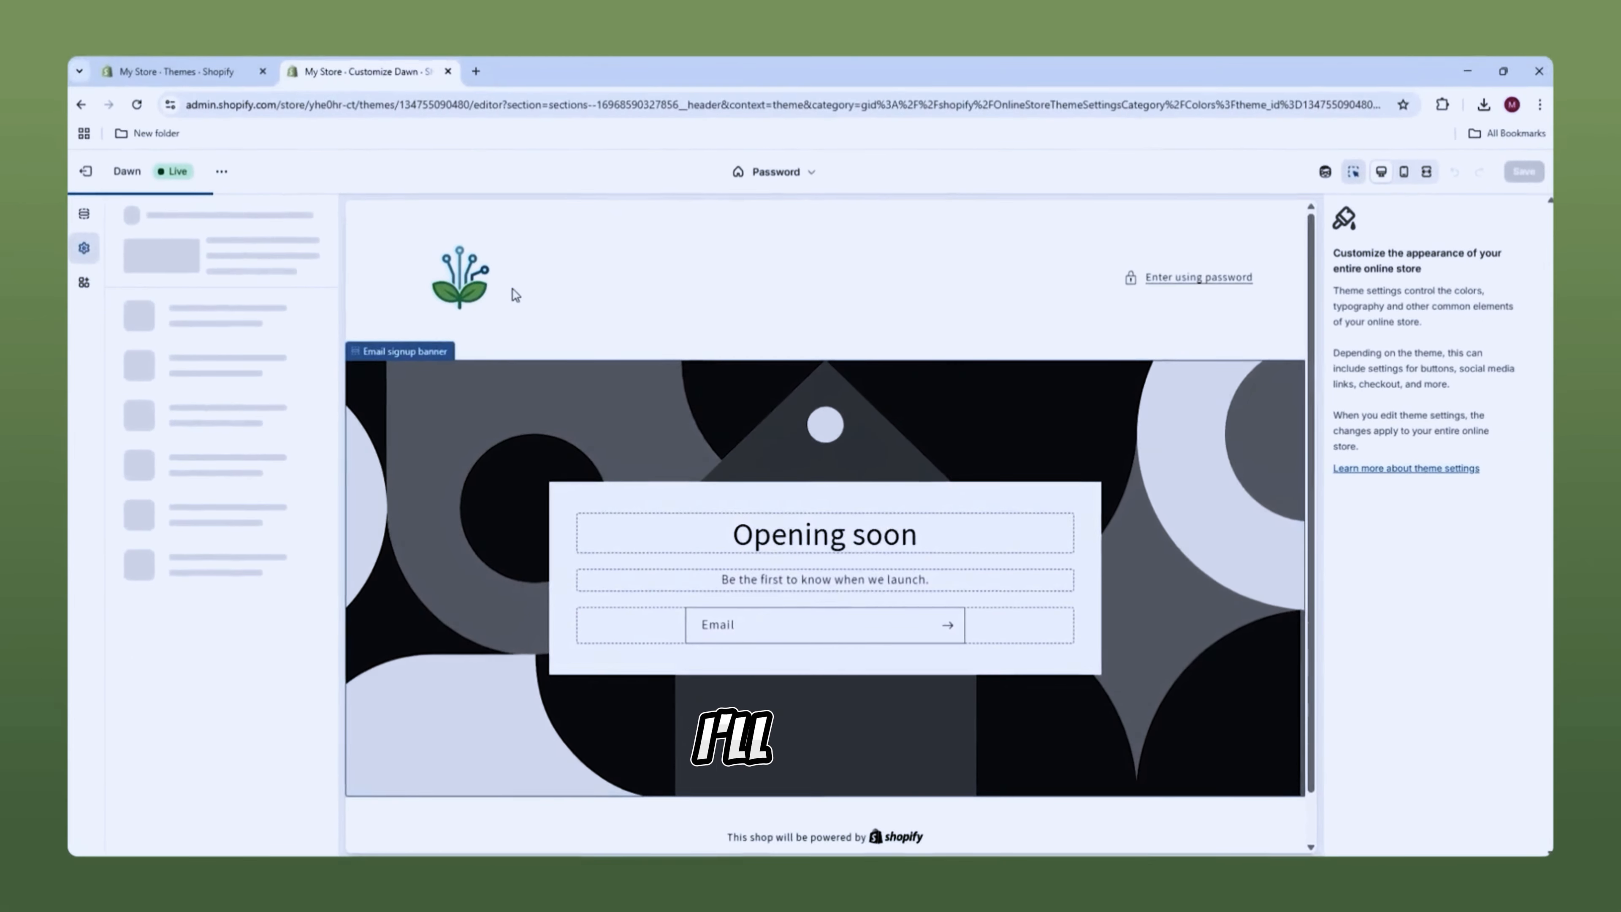
Step: Select the Featured collection section and edit Scheme 1 from its Color scheme setting
{"action": "left_click", "coordinate": [118, 219]}
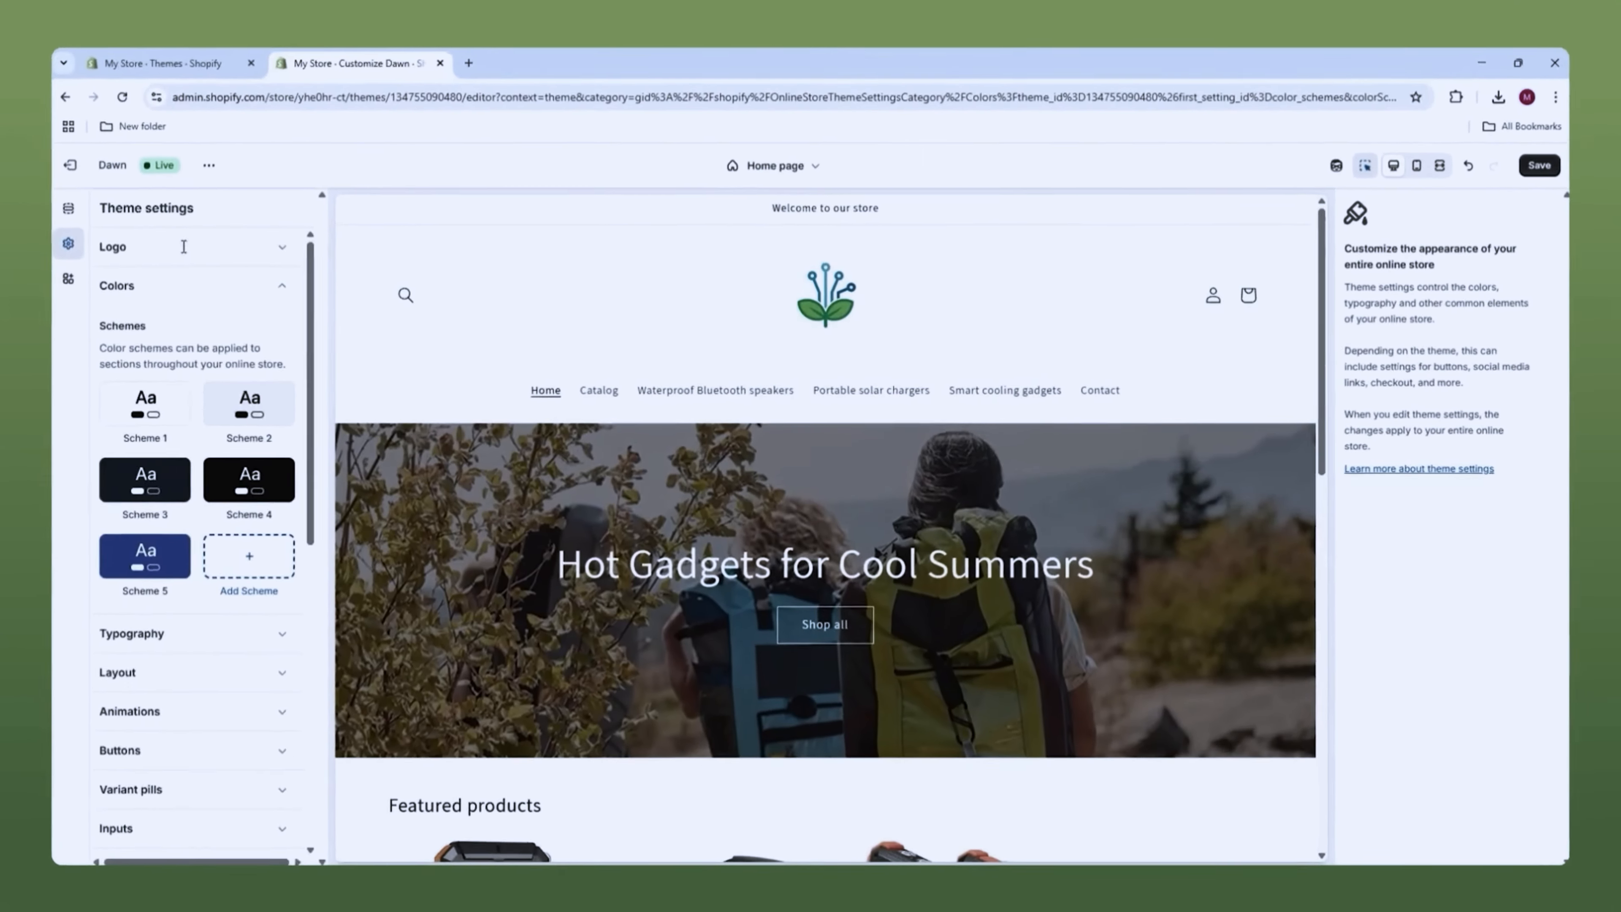
{"action": "scroll", "coordinate": [537, 481], "scroll_direction": "down", "scroll_amount": 5}
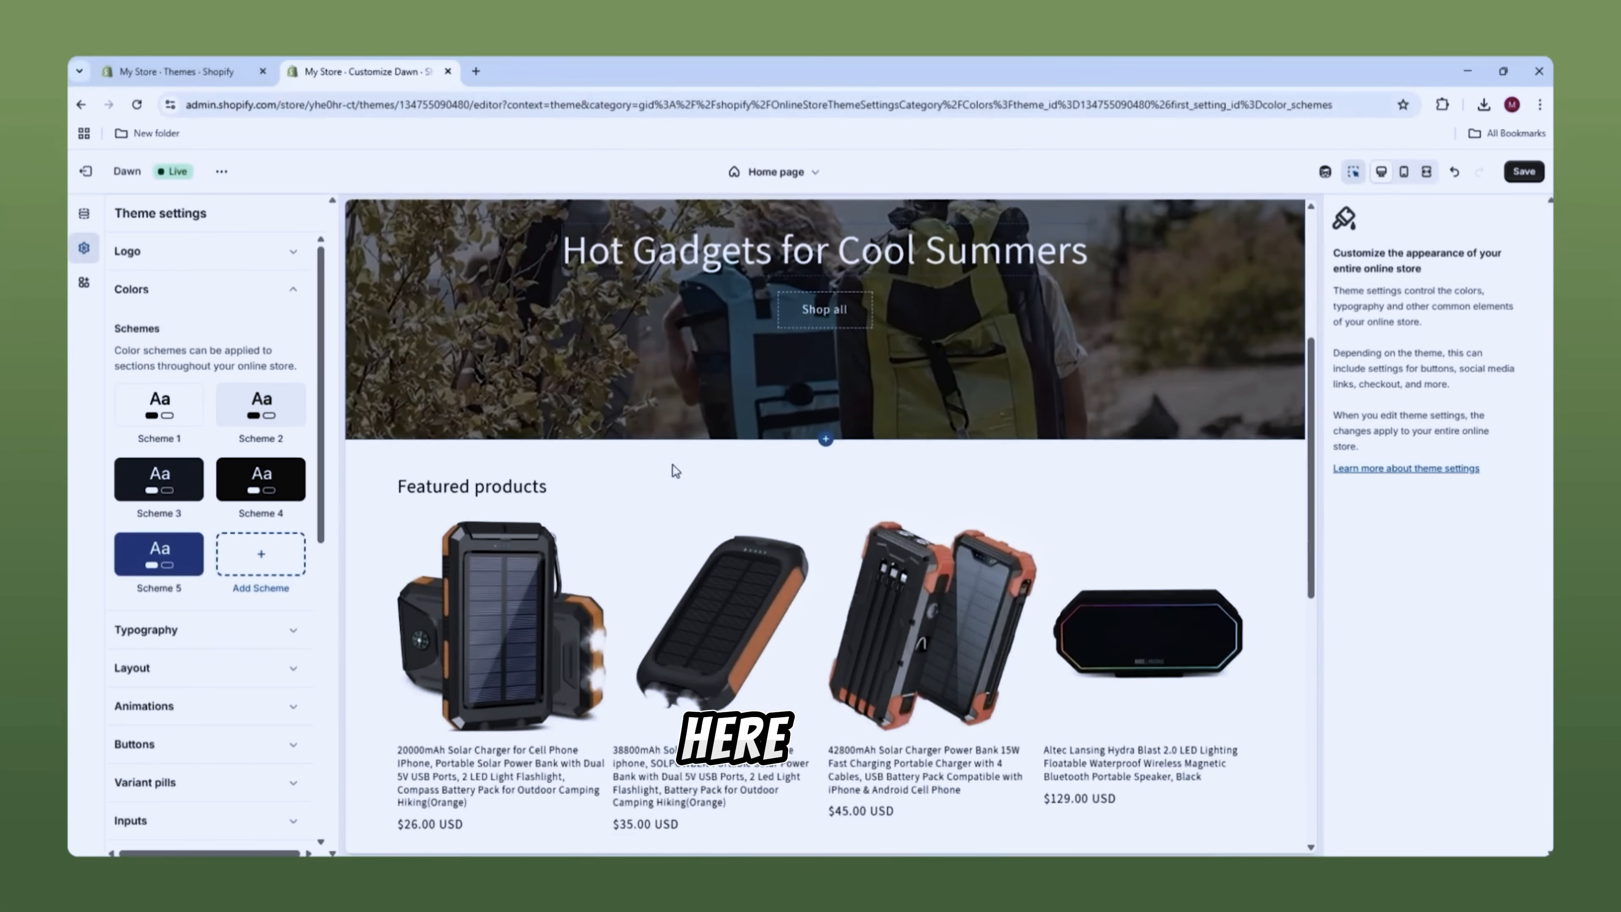
{"action": "left_click", "coordinate": [675, 471]}
{"action": "scroll", "coordinate": [1439, 480], "scroll_direction": "down", "scroll_amount": 6}
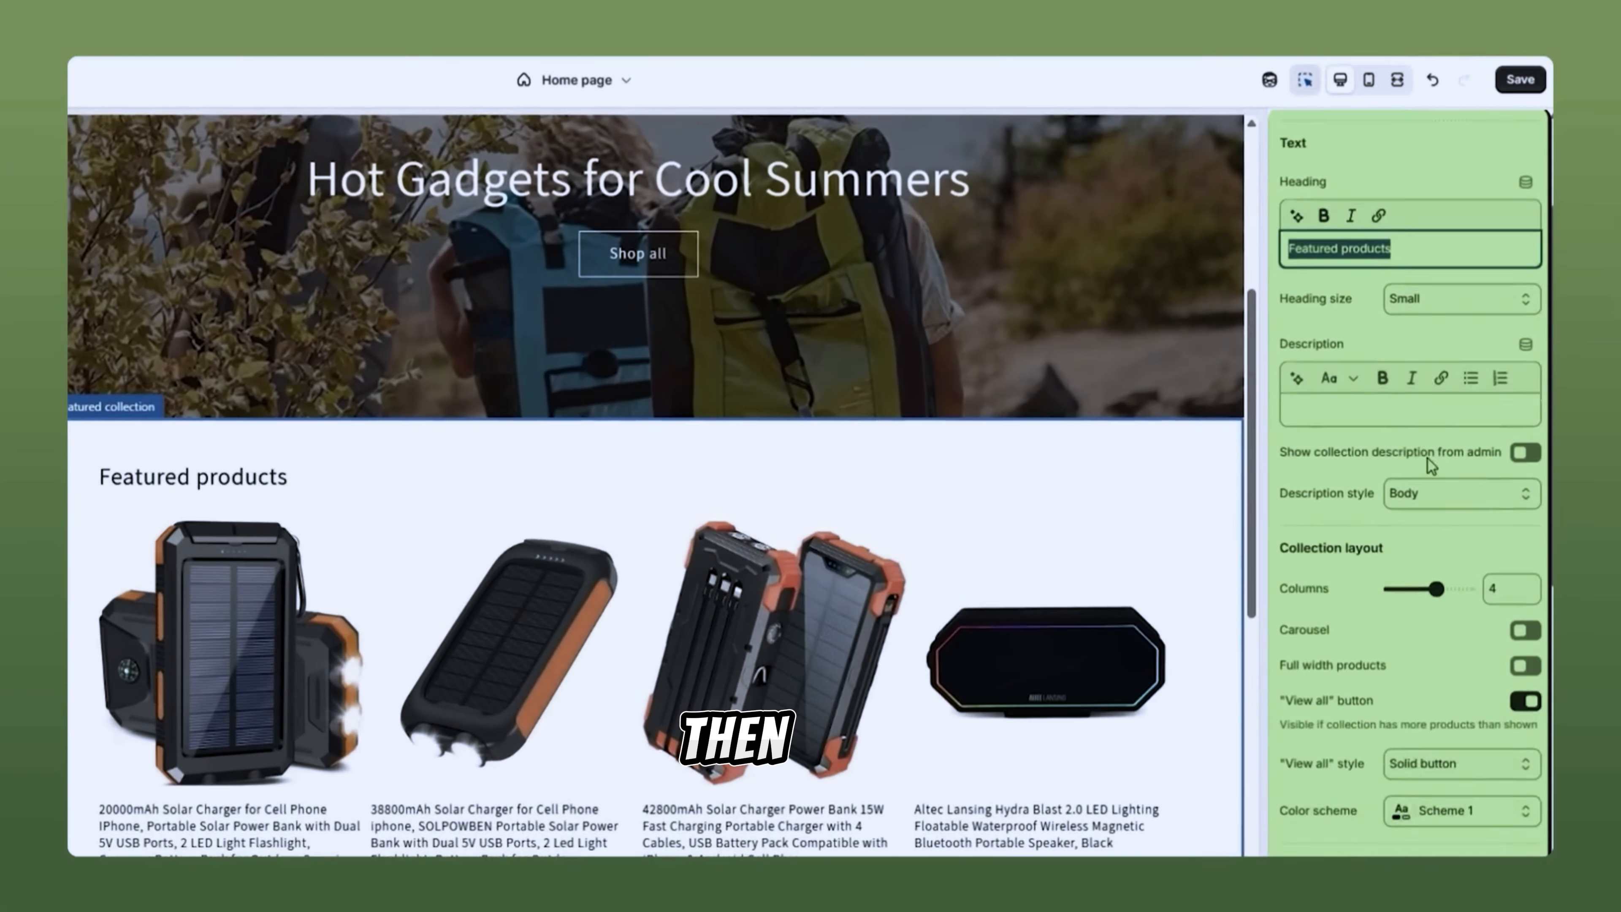
{"action": "scroll", "coordinate": [1413, 470], "scroll_direction": "down", "scroll_amount": 5}
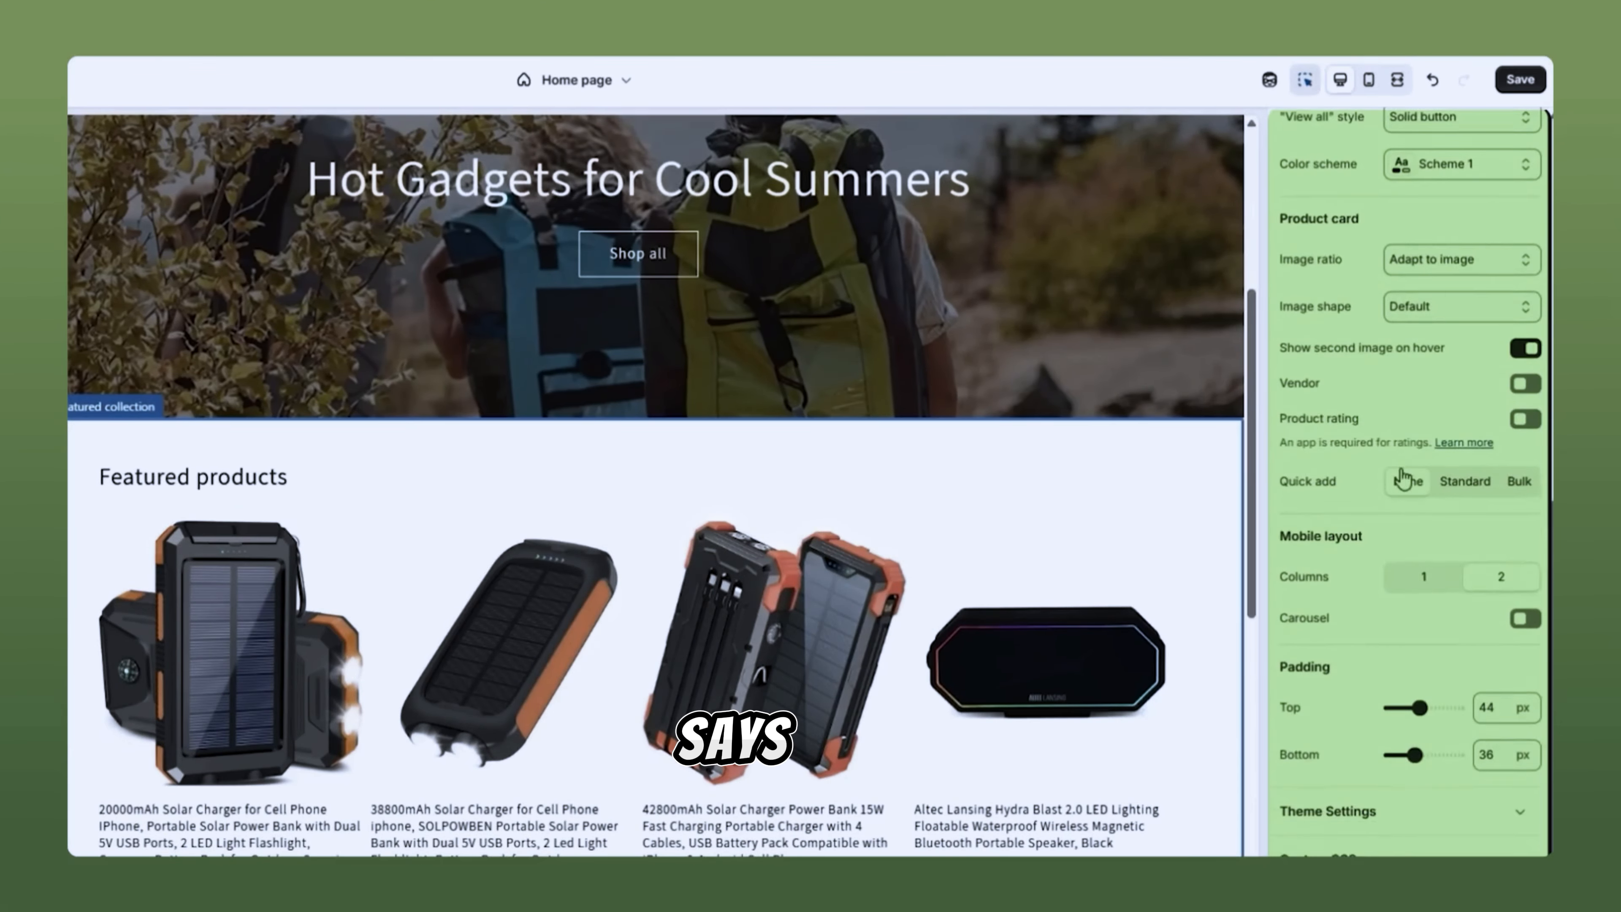
{"action": "scroll", "coordinate": [1402, 478], "scroll_direction": "up", "scroll_amount": 6}
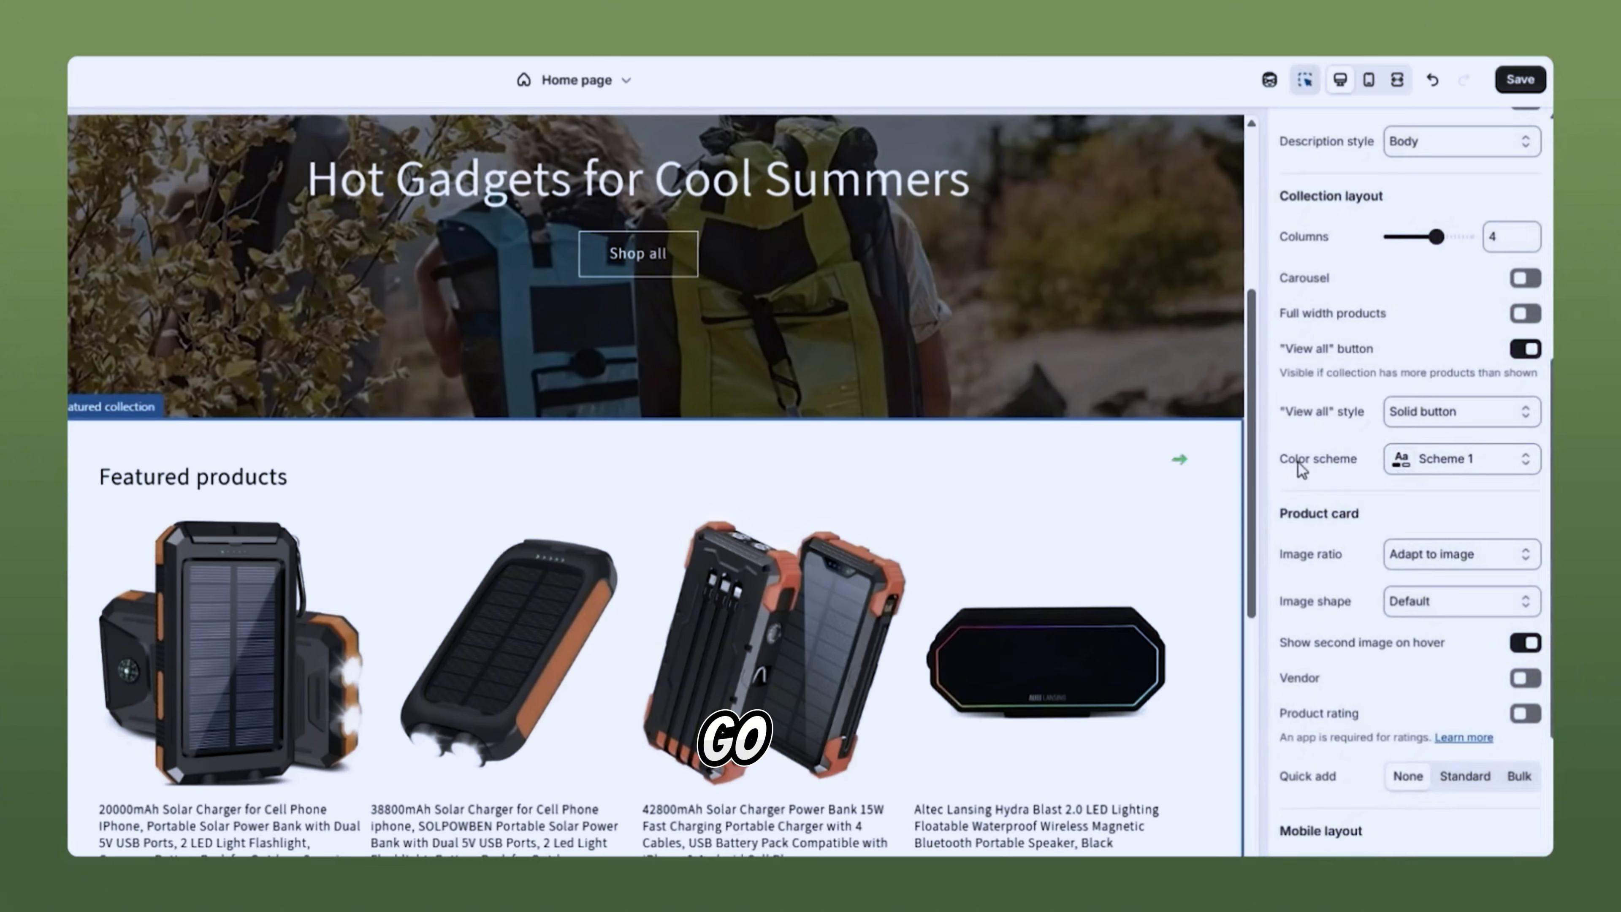
{"action": "left_click_drag", "start_coordinate": [1327, 466], "coordinate": [1351, 468]}
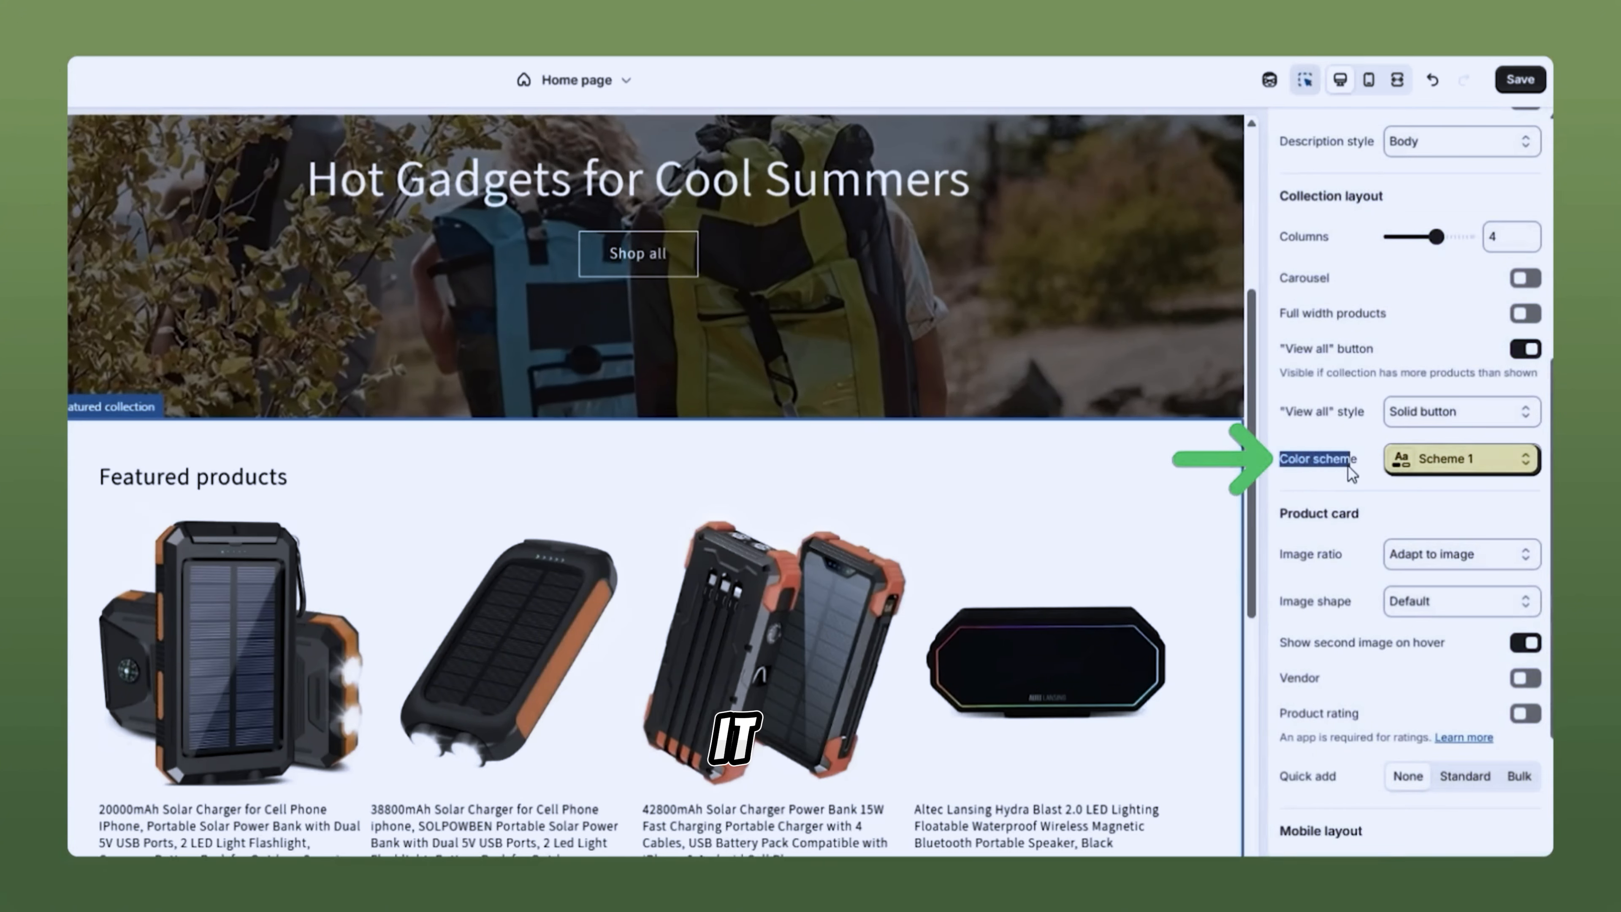
{"action": "left_click", "coordinate": [1440, 464]}
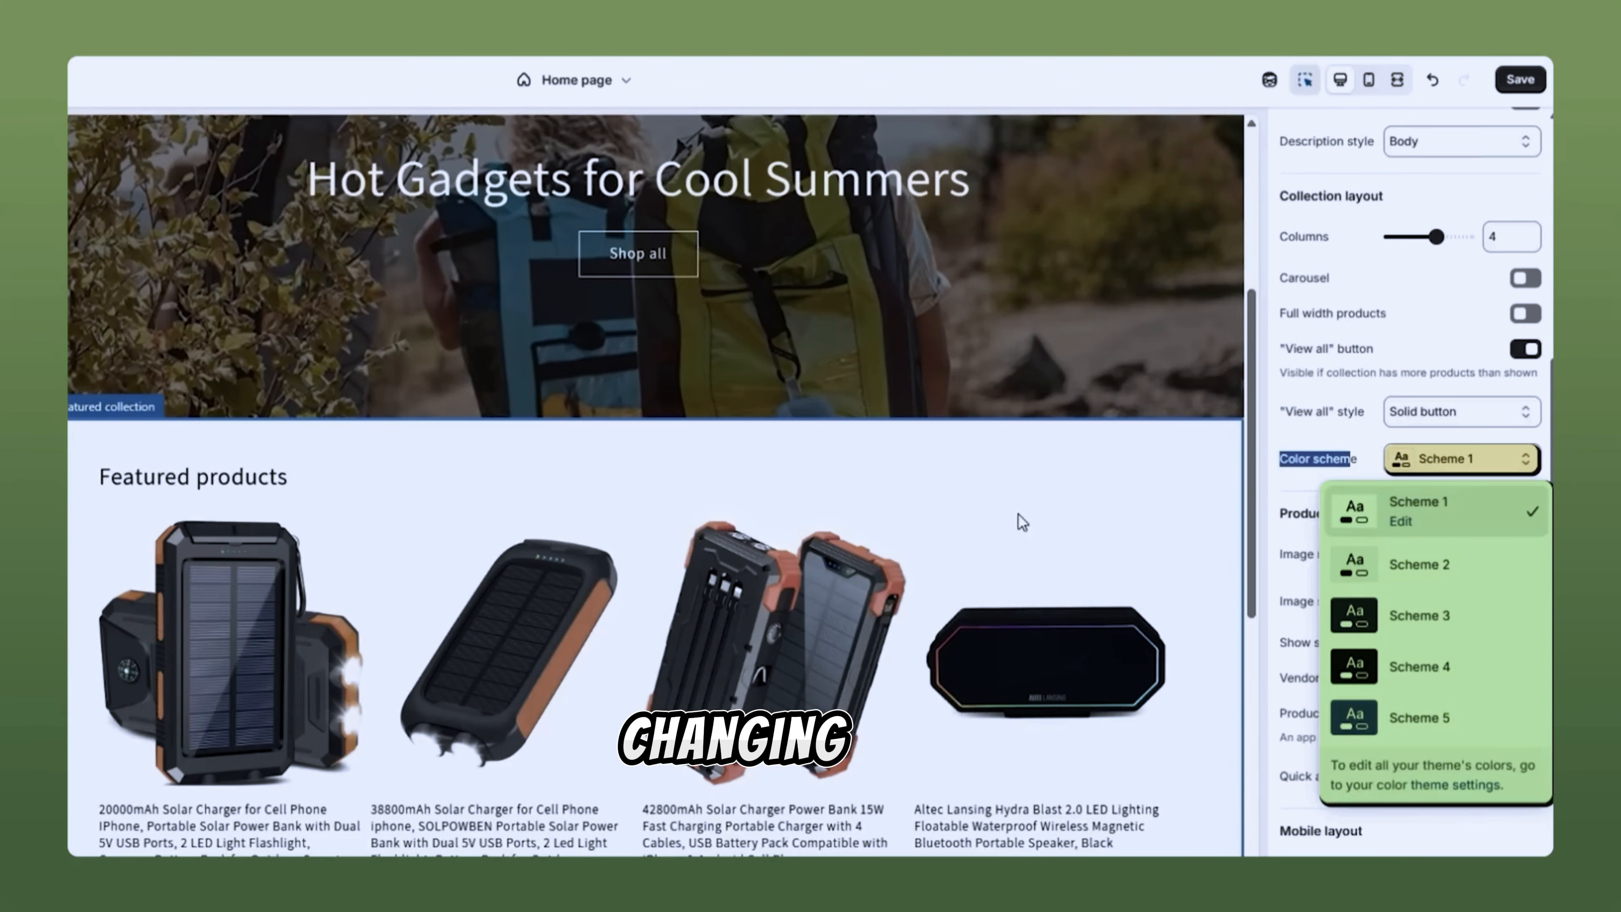
{"action": "left_click", "coordinate": [1401, 523]}
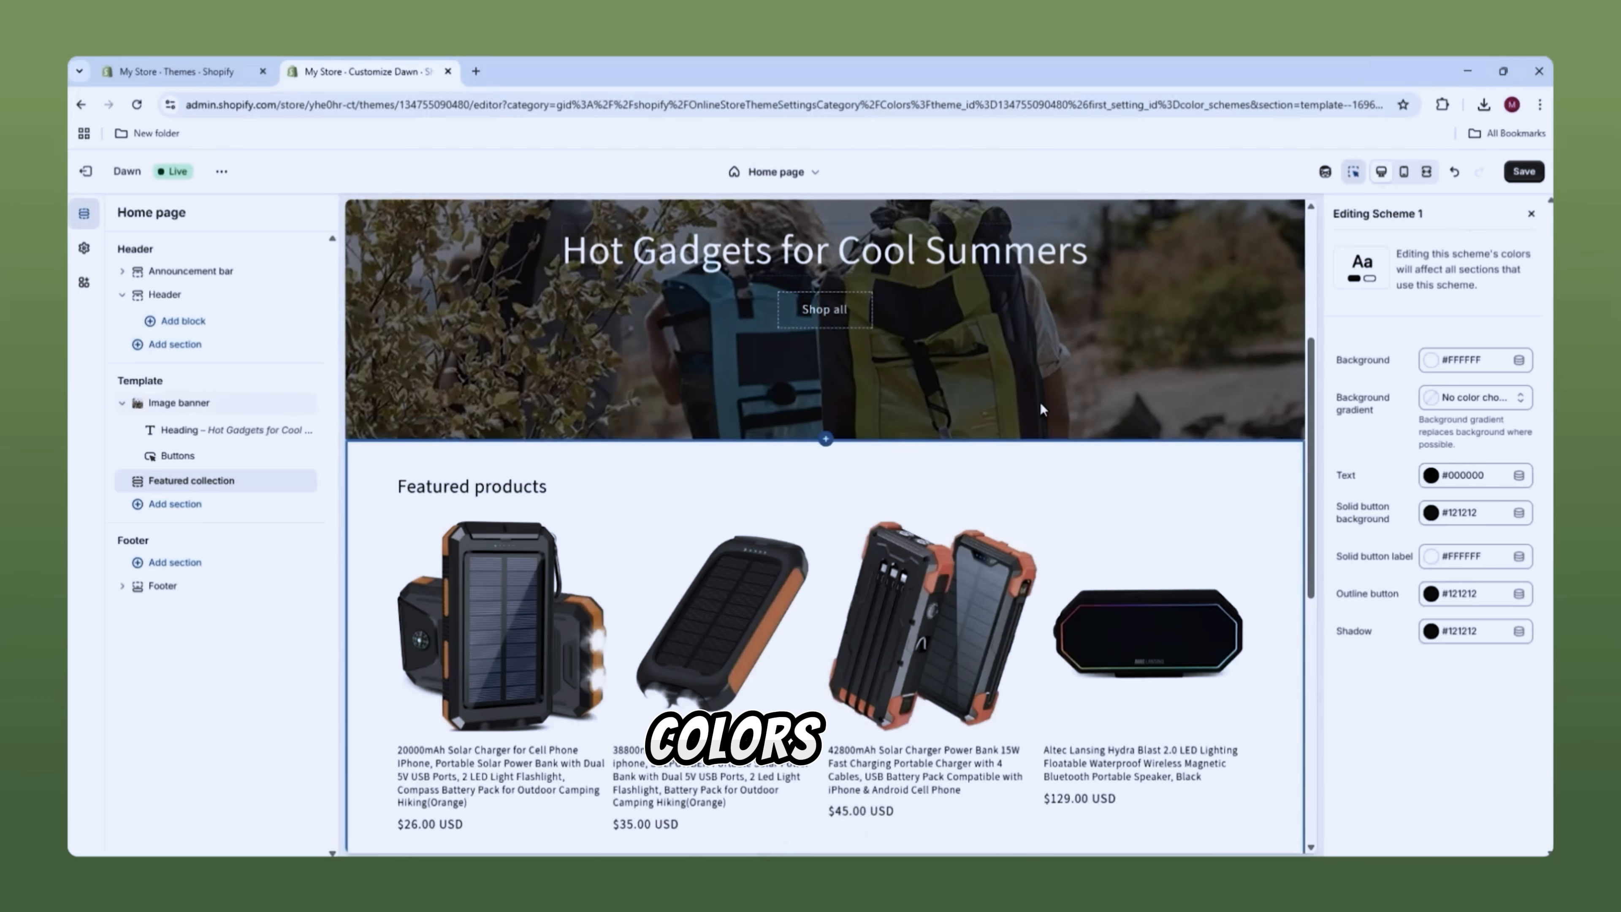
{"action": "scroll", "coordinate": [1039, 402], "scroll_direction": "up", "scroll_amount": 5}
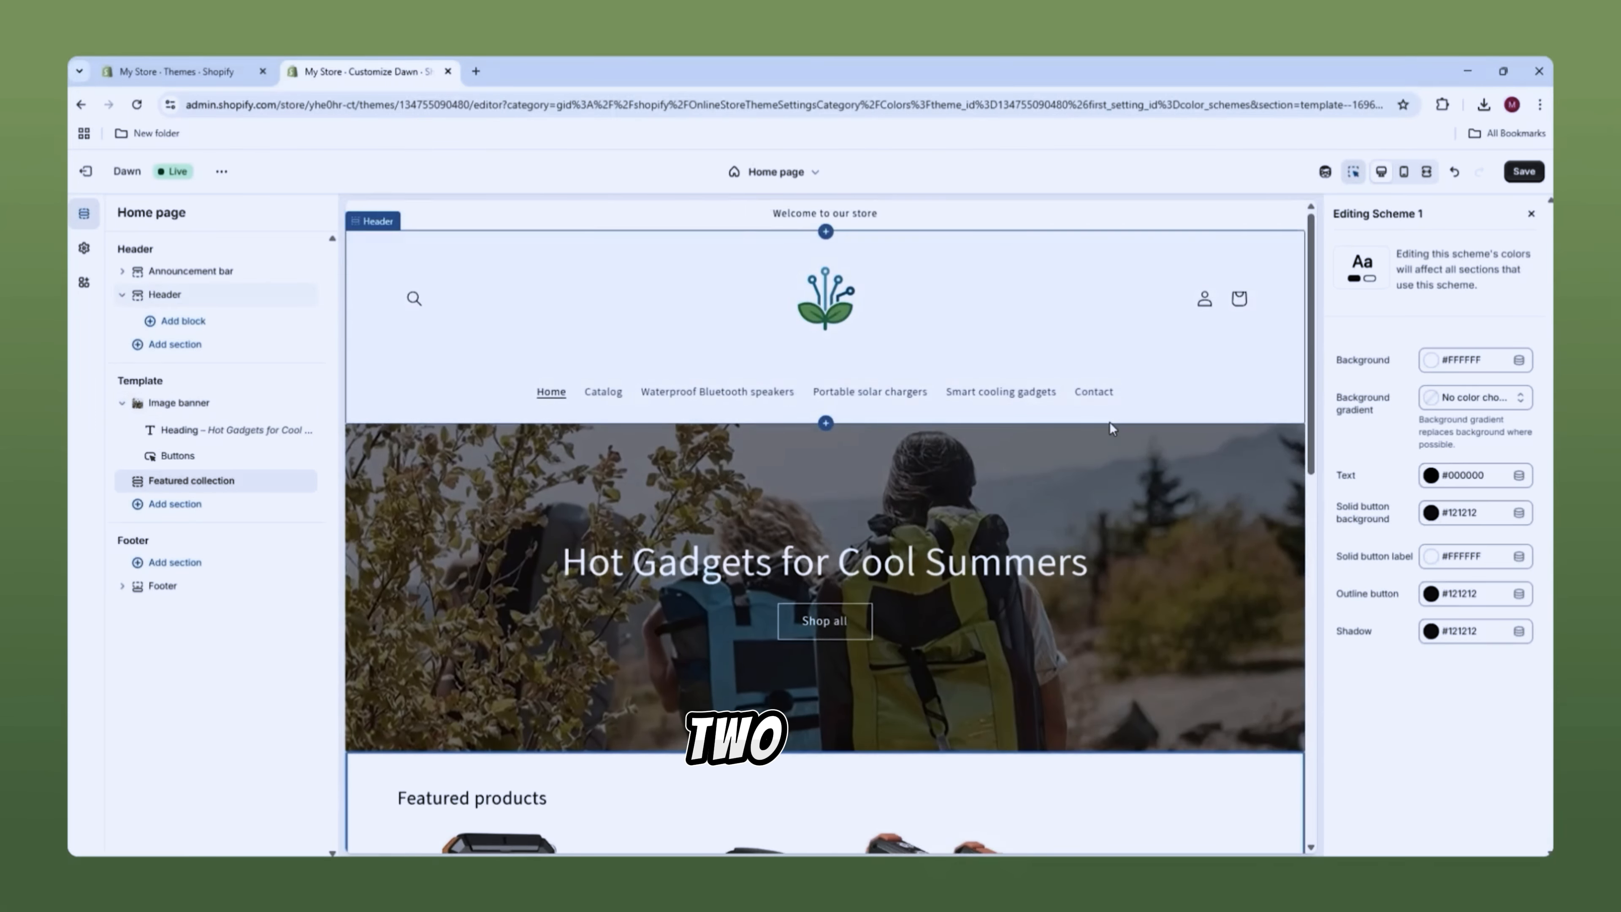
{"action": "scroll", "coordinate": [1102, 443], "scroll_direction": "down", "scroll_amount": 2}
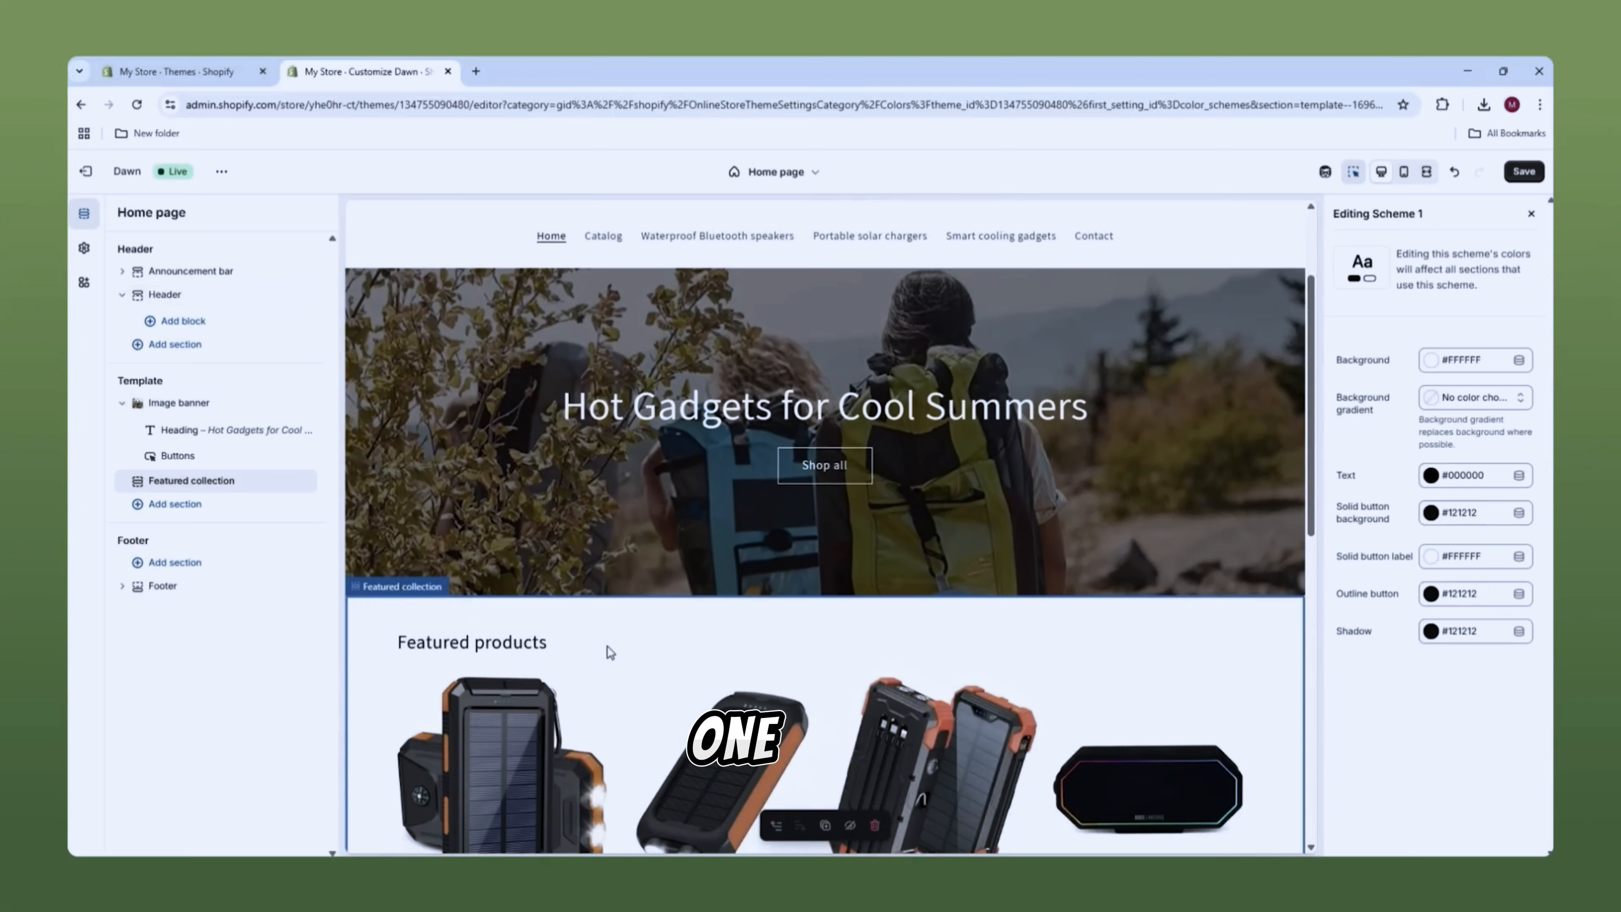
{"action": "scroll", "coordinate": [656, 610], "scroll_direction": "up", "scroll_amount": 2}
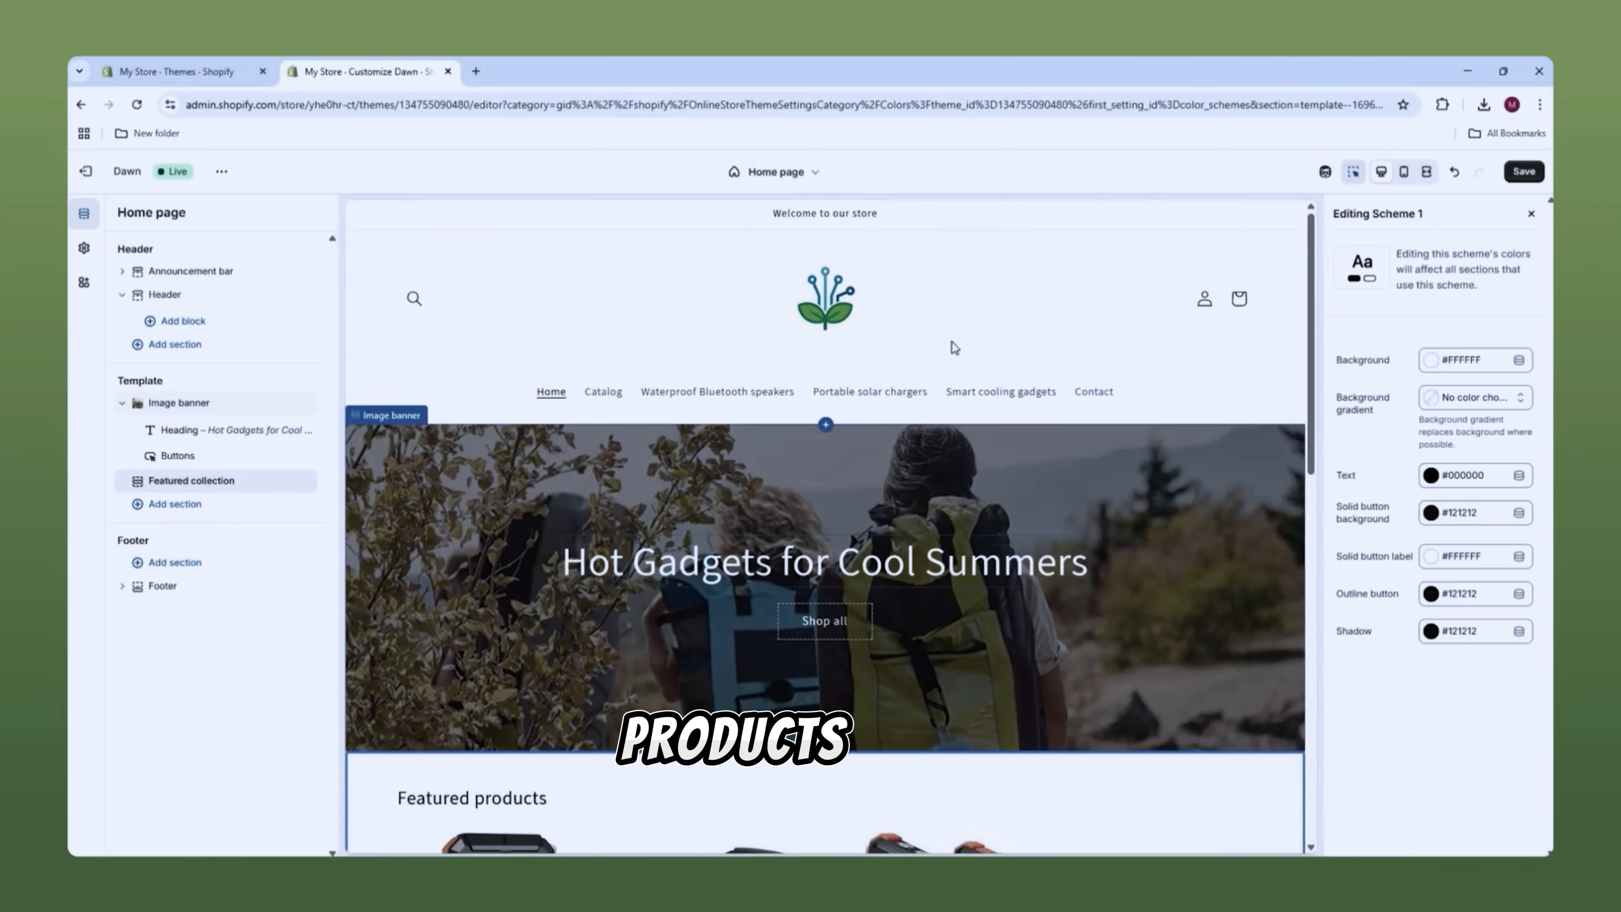
Step: Switch the header's colour scheme to Scheme 2, then revert it to Scheme 1
{"action": "left_click", "coordinate": [1035, 309]}
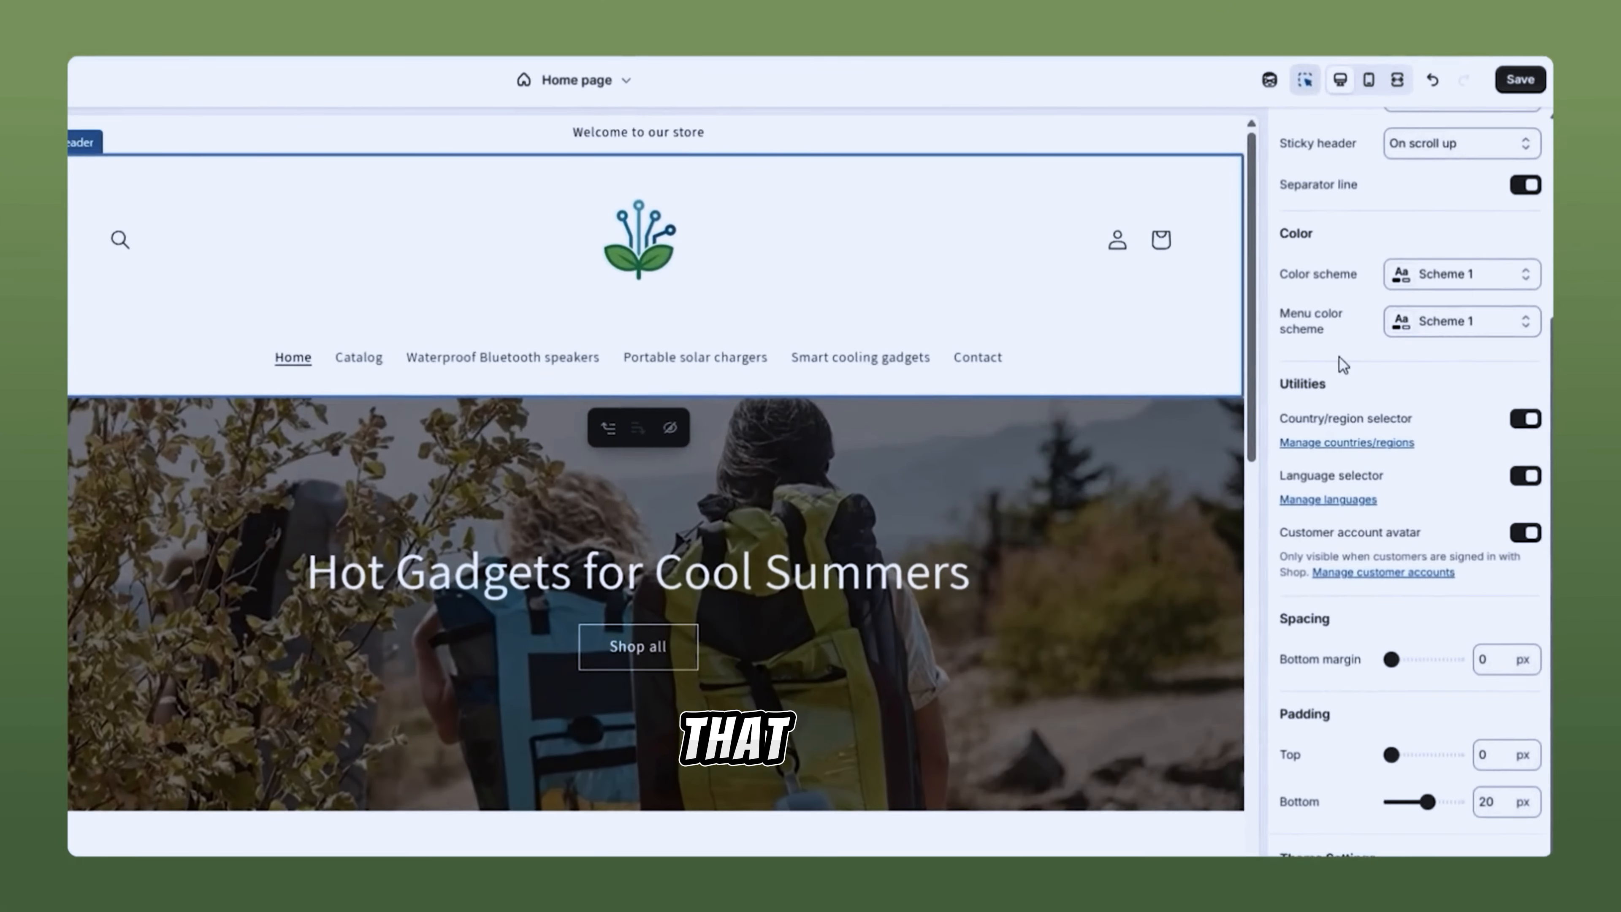
{"action": "left_click_drag", "start_coordinate": [1279, 235], "coordinate": [1284, 323]}
{"action": "left_click", "coordinate": [1320, 326]}
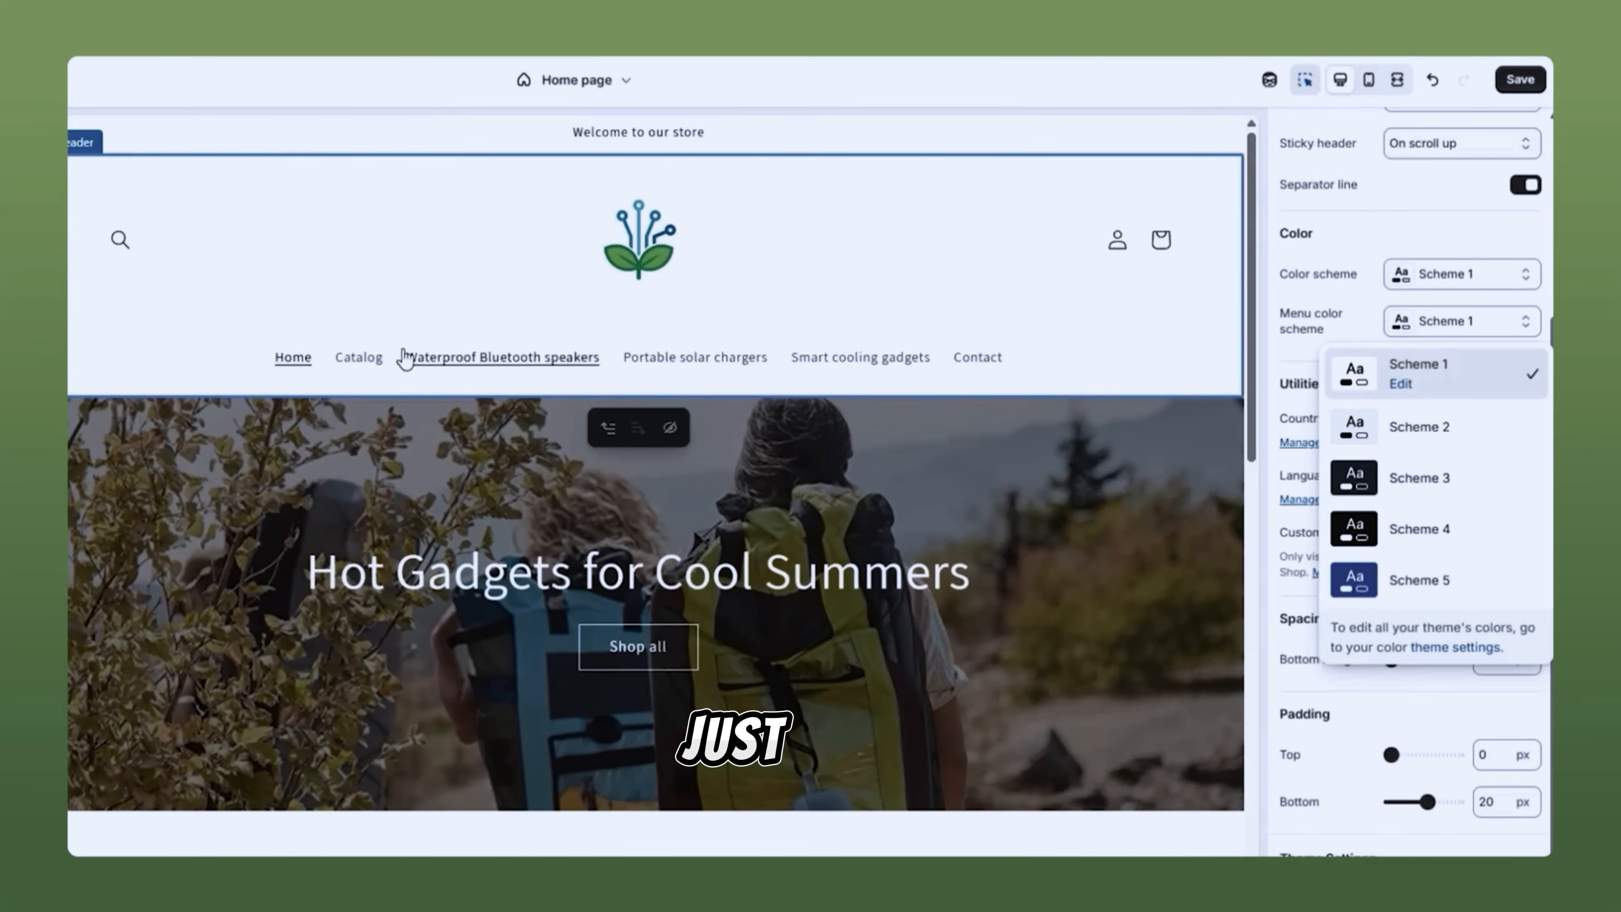
{"action": "left_click", "coordinate": [1332, 220]}
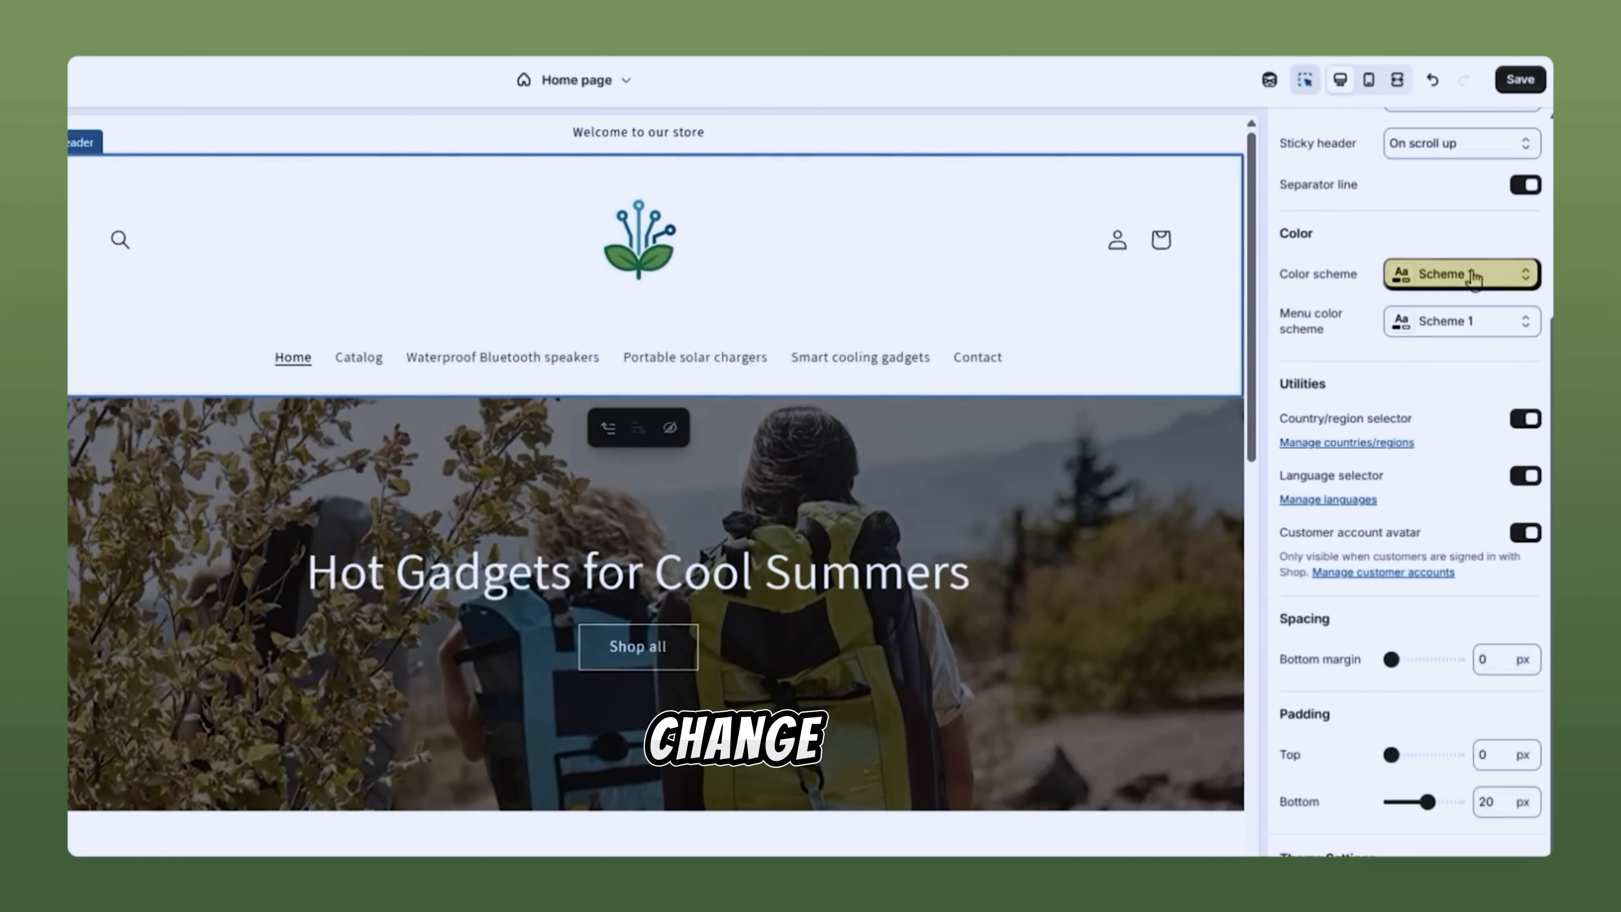
{"action": "left_click", "coordinate": [1401, 273]}
{"action": "left_click", "coordinate": [1416, 380]}
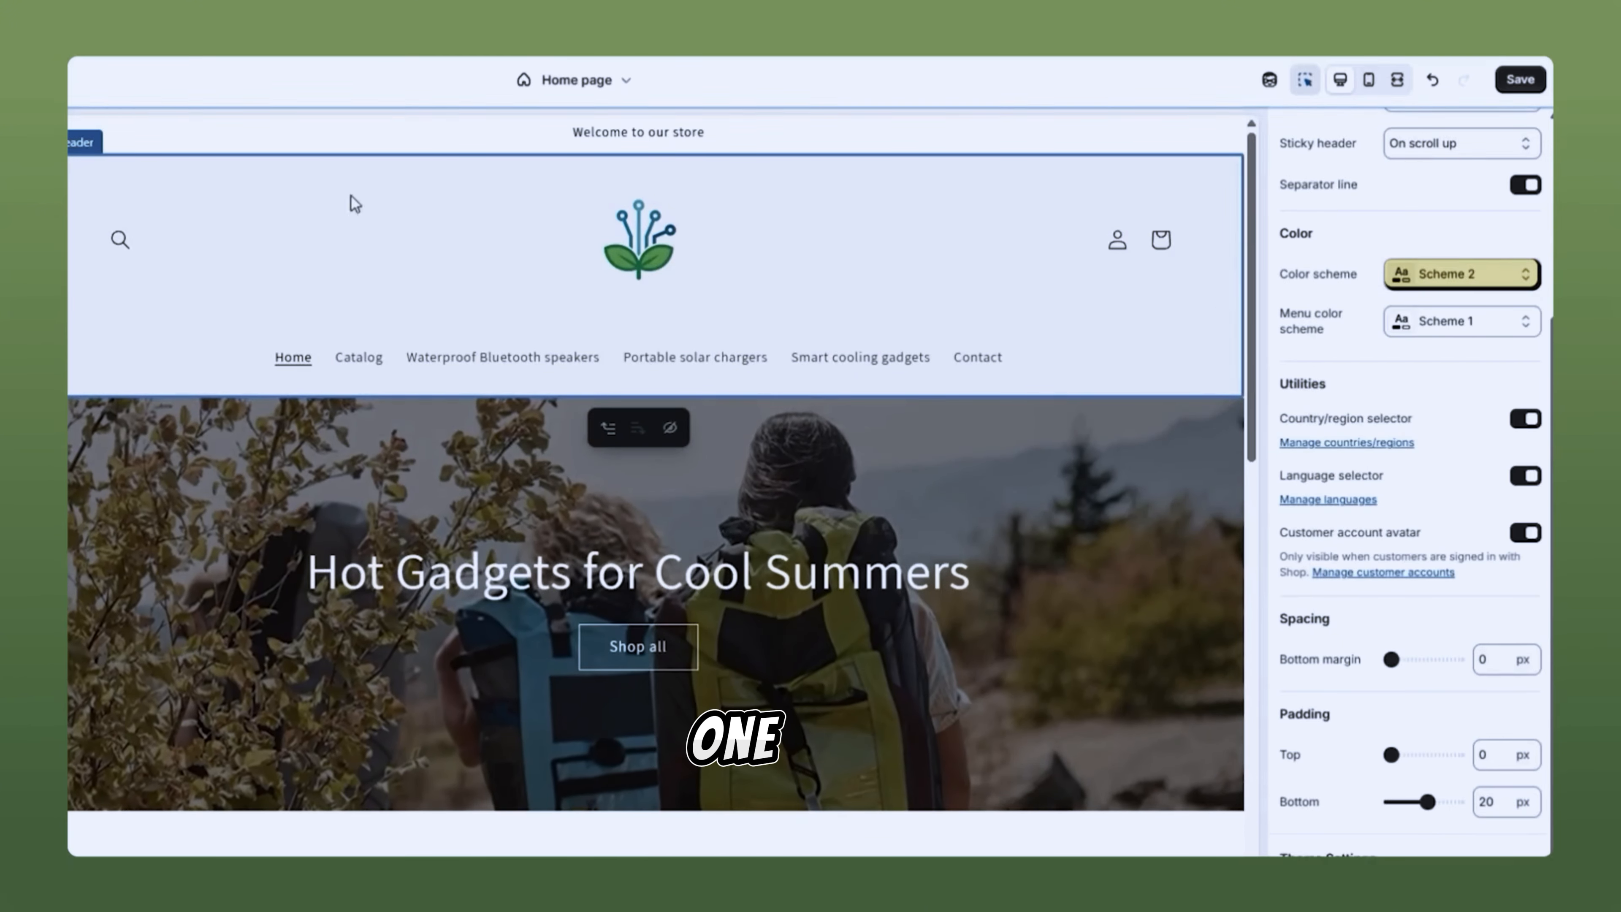
{"action": "left_click", "coordinate": [1478, 286]}
{"action": "left_click", "coordinate": [1437, 334]}
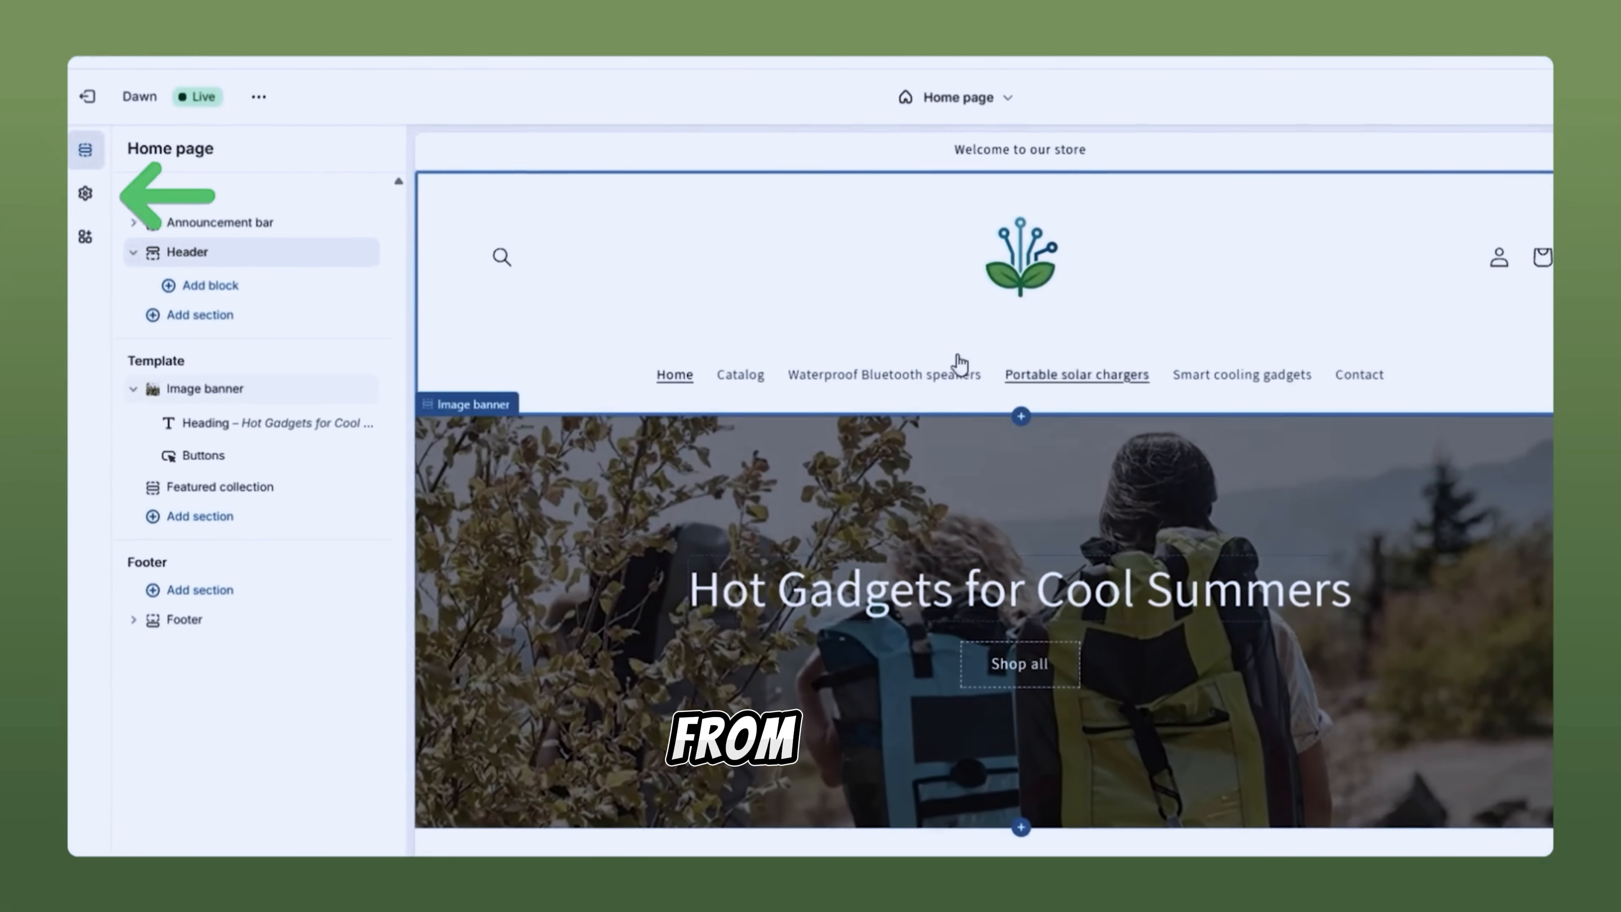
Step: Show Typography in Theme settings, with Assistant for headings and body at 100% scale
{"action": "left_click", "coordinate": [85, 193]}
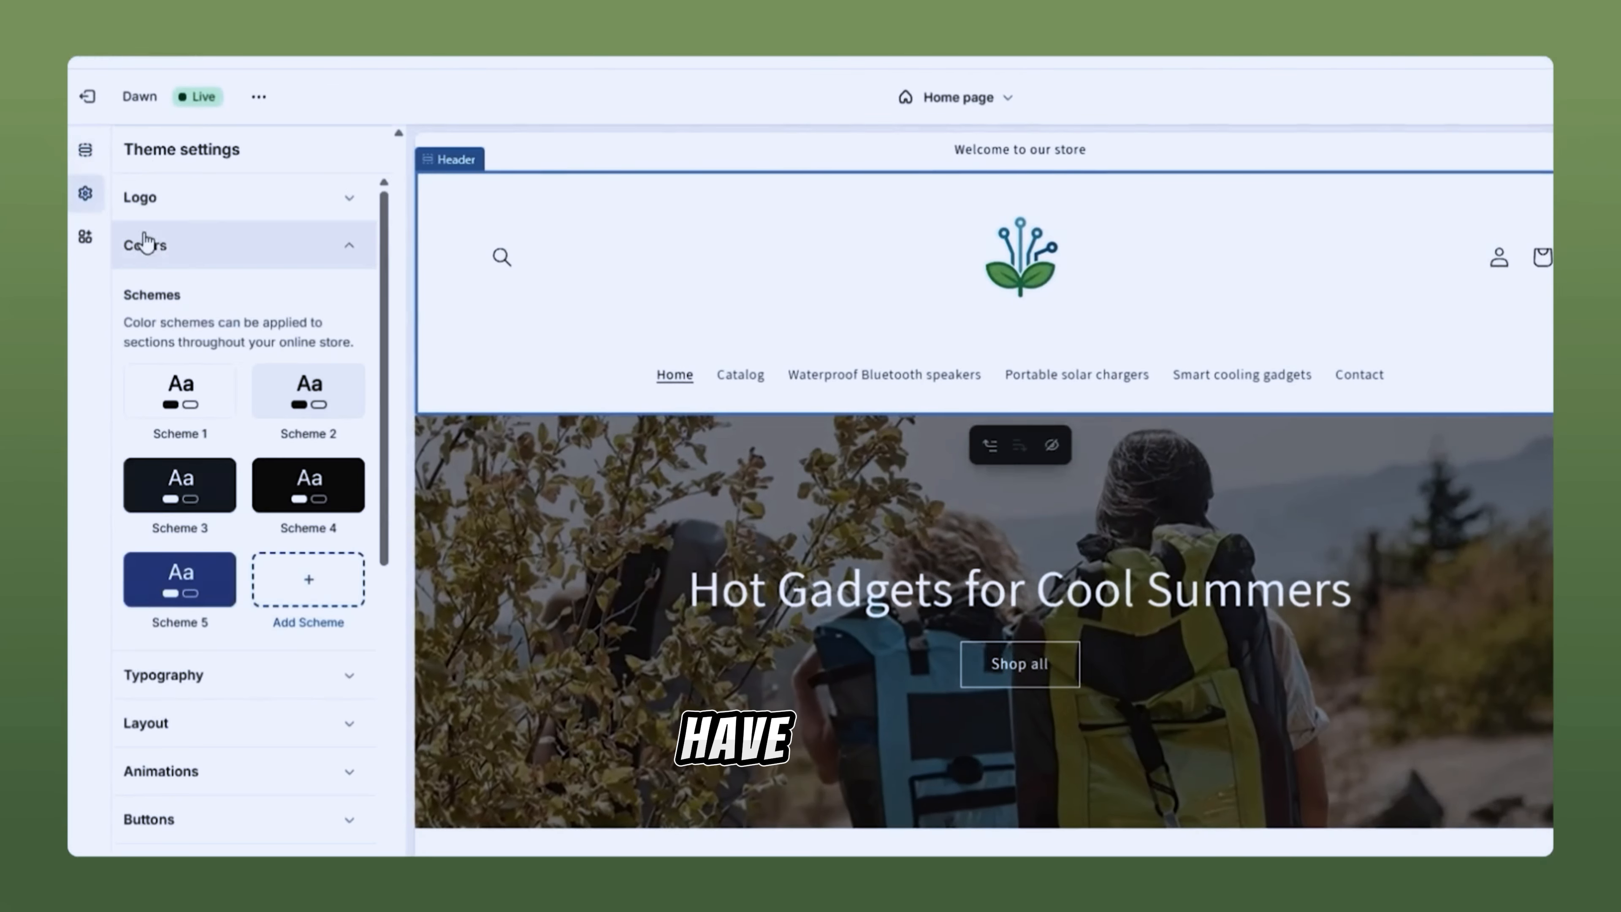
{"action": "left_click", "coordinate": [191, 259]}
{"action": "left_click", "coordinate": [226, 297]}
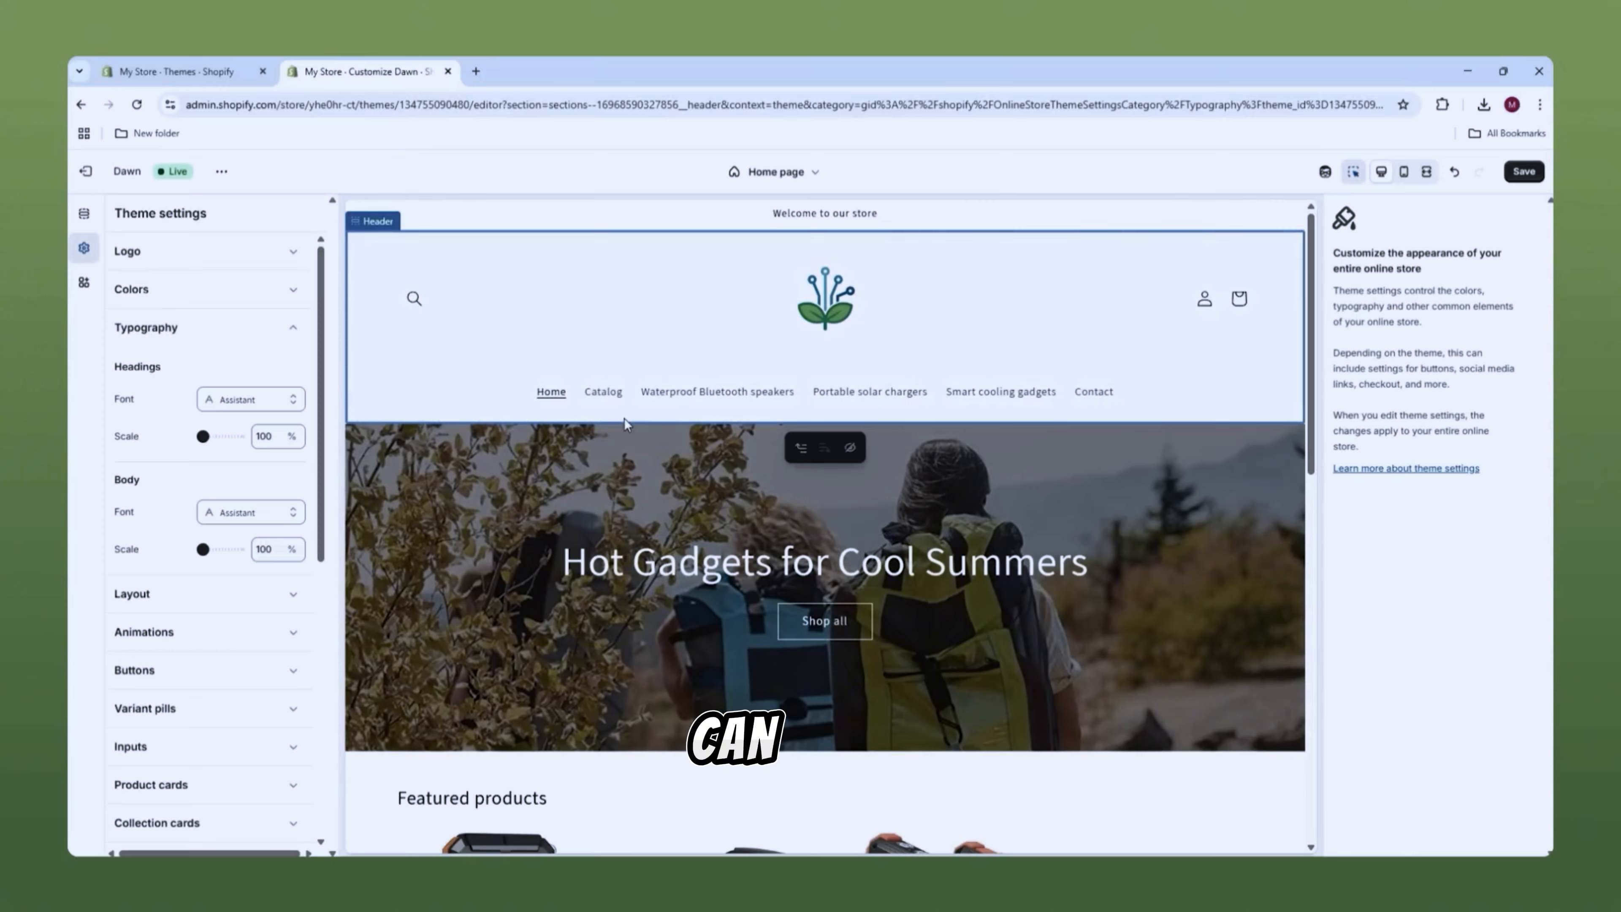
Step: Replace the Assistant headings font with Abril Fatface
{"action": "scroll", "coordinate": [447, 473], "scroll_direction": "down", "scroll_amount": 1}
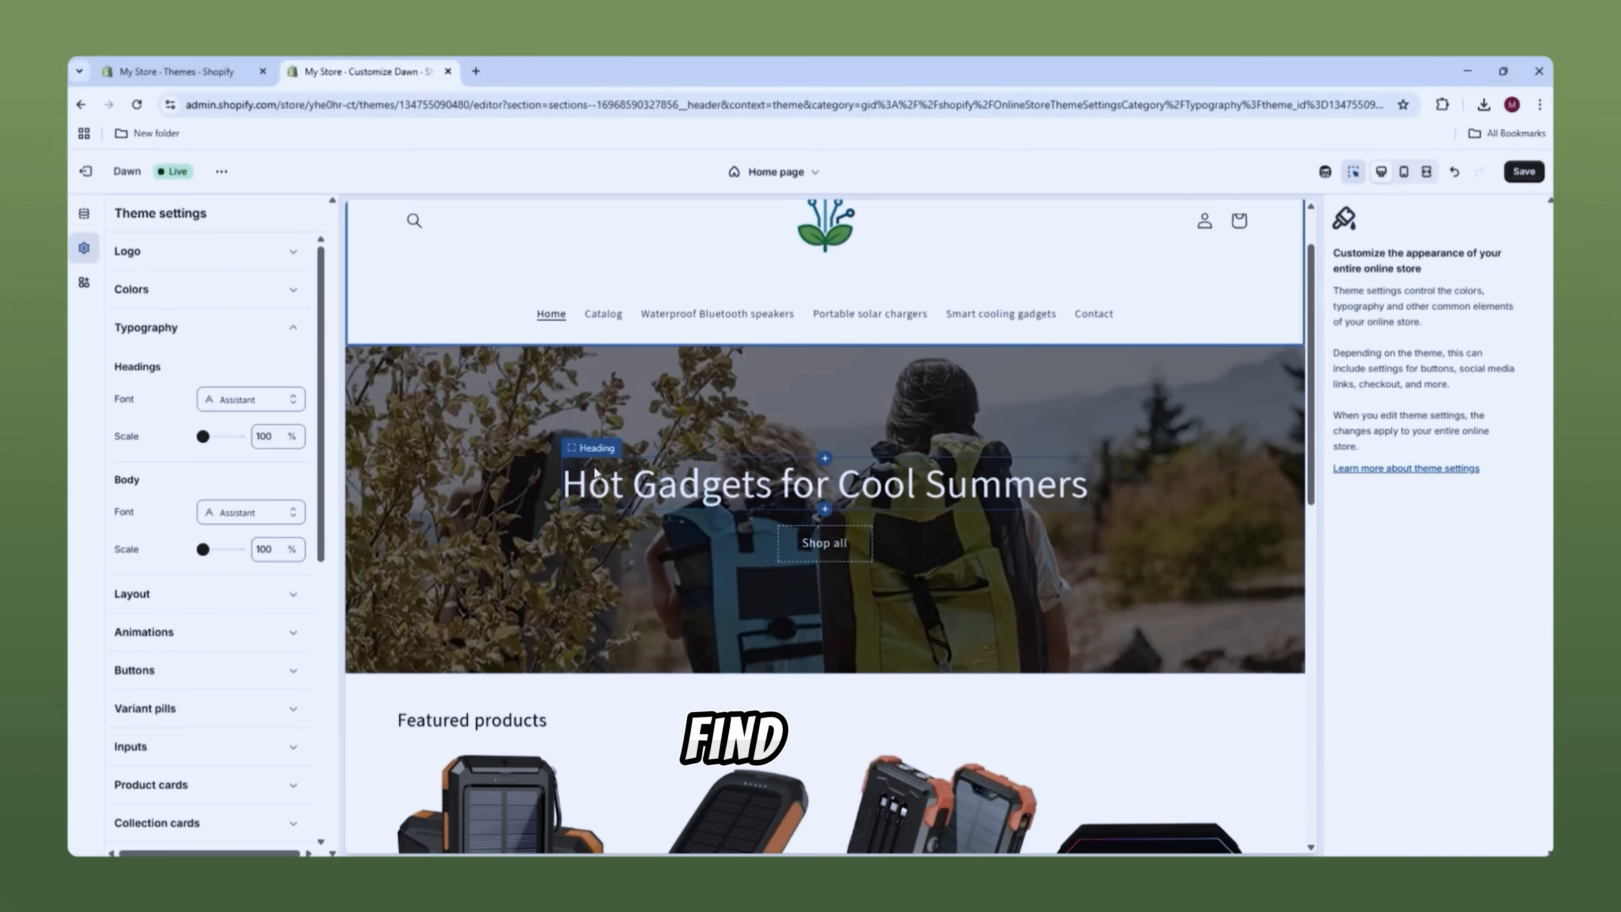
{"action": "scroll", "coordinate": [750, 498], "scroll_direction": "down", "scroll_amount": 2}
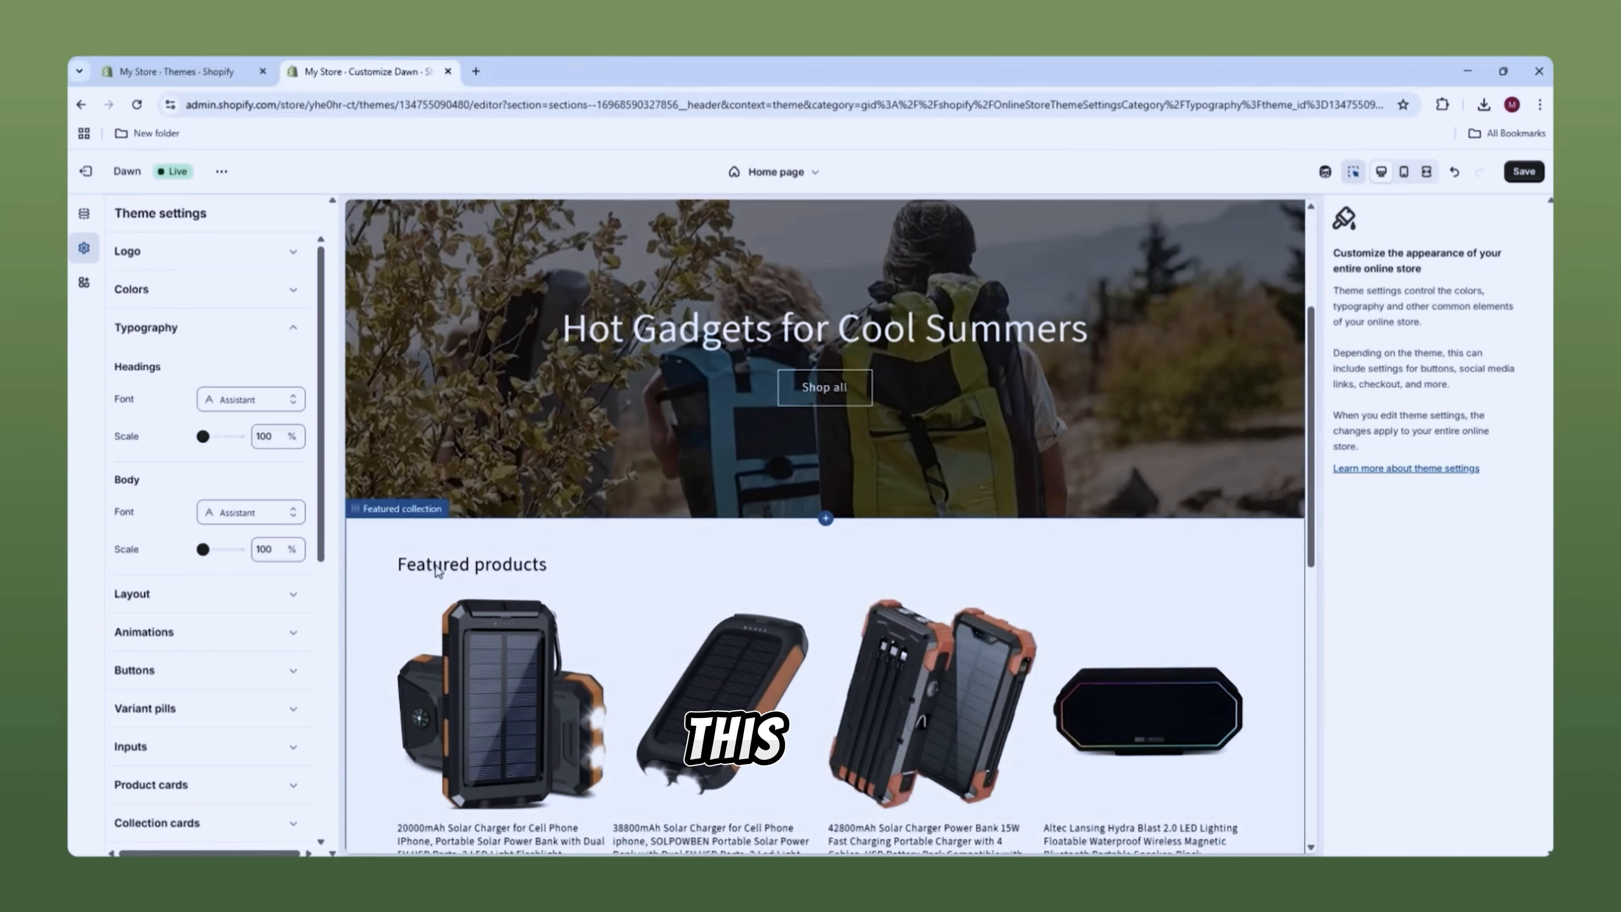
{"action": "scroll", "coordinate": [761, 504], "scroll_direction": "up", "scroll_amount": 2}
{"action": "scroll", "coordinate": [809, 409], "scroll_direction": "down", "scroll_amount": 2}
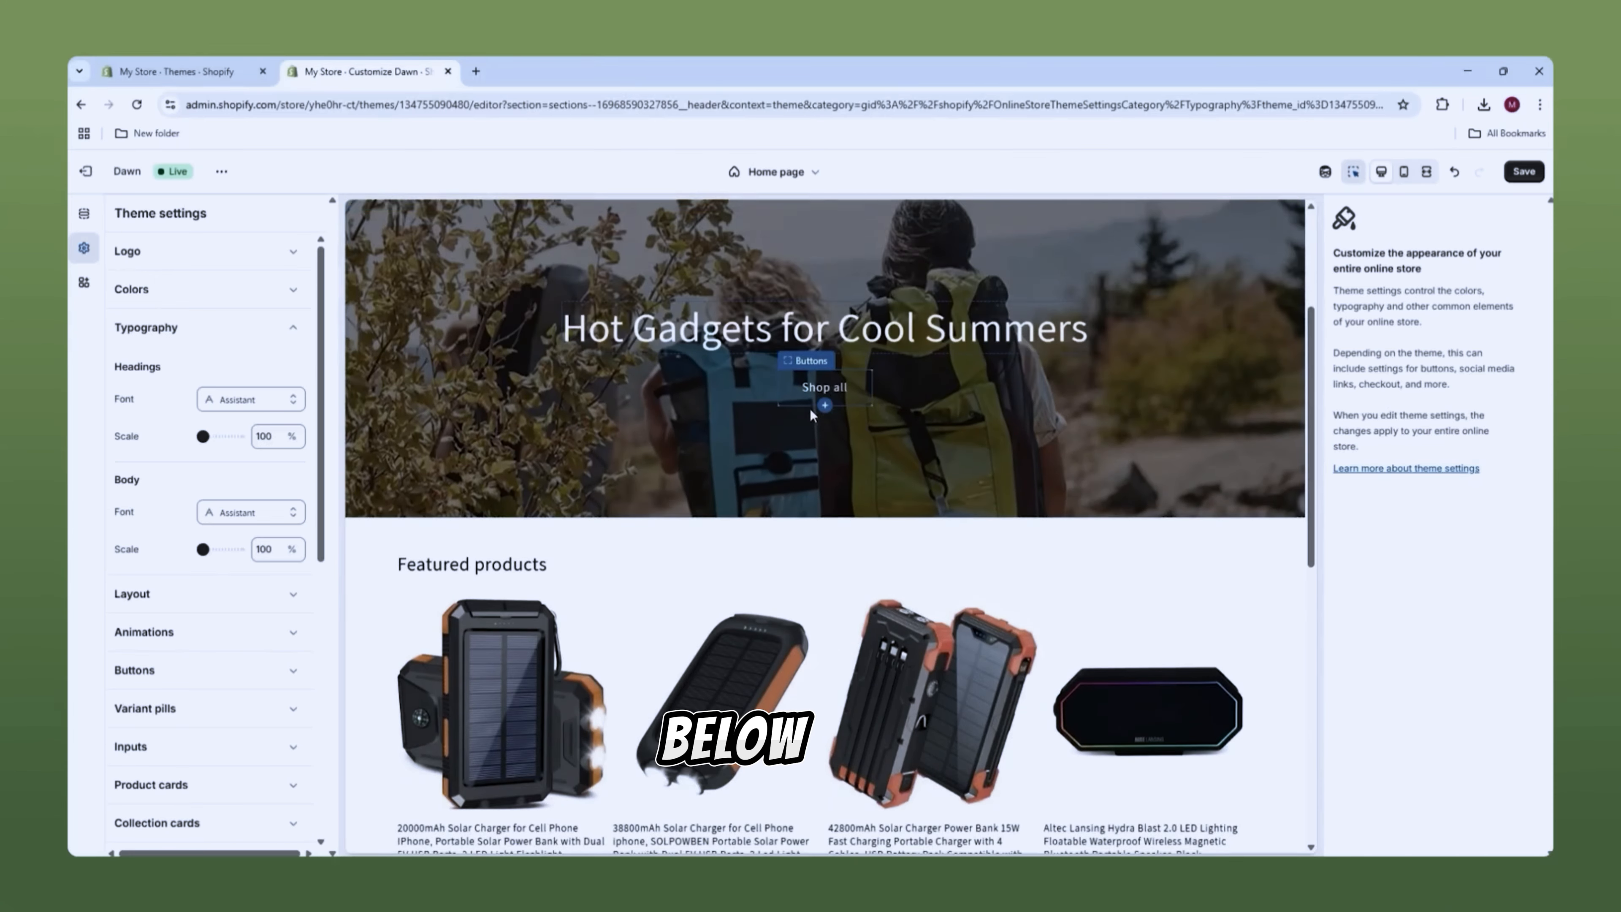
{"action": "scroll", "coordinate": [658, 564], "scroll_direction": "down", "scroll_amount": 2}
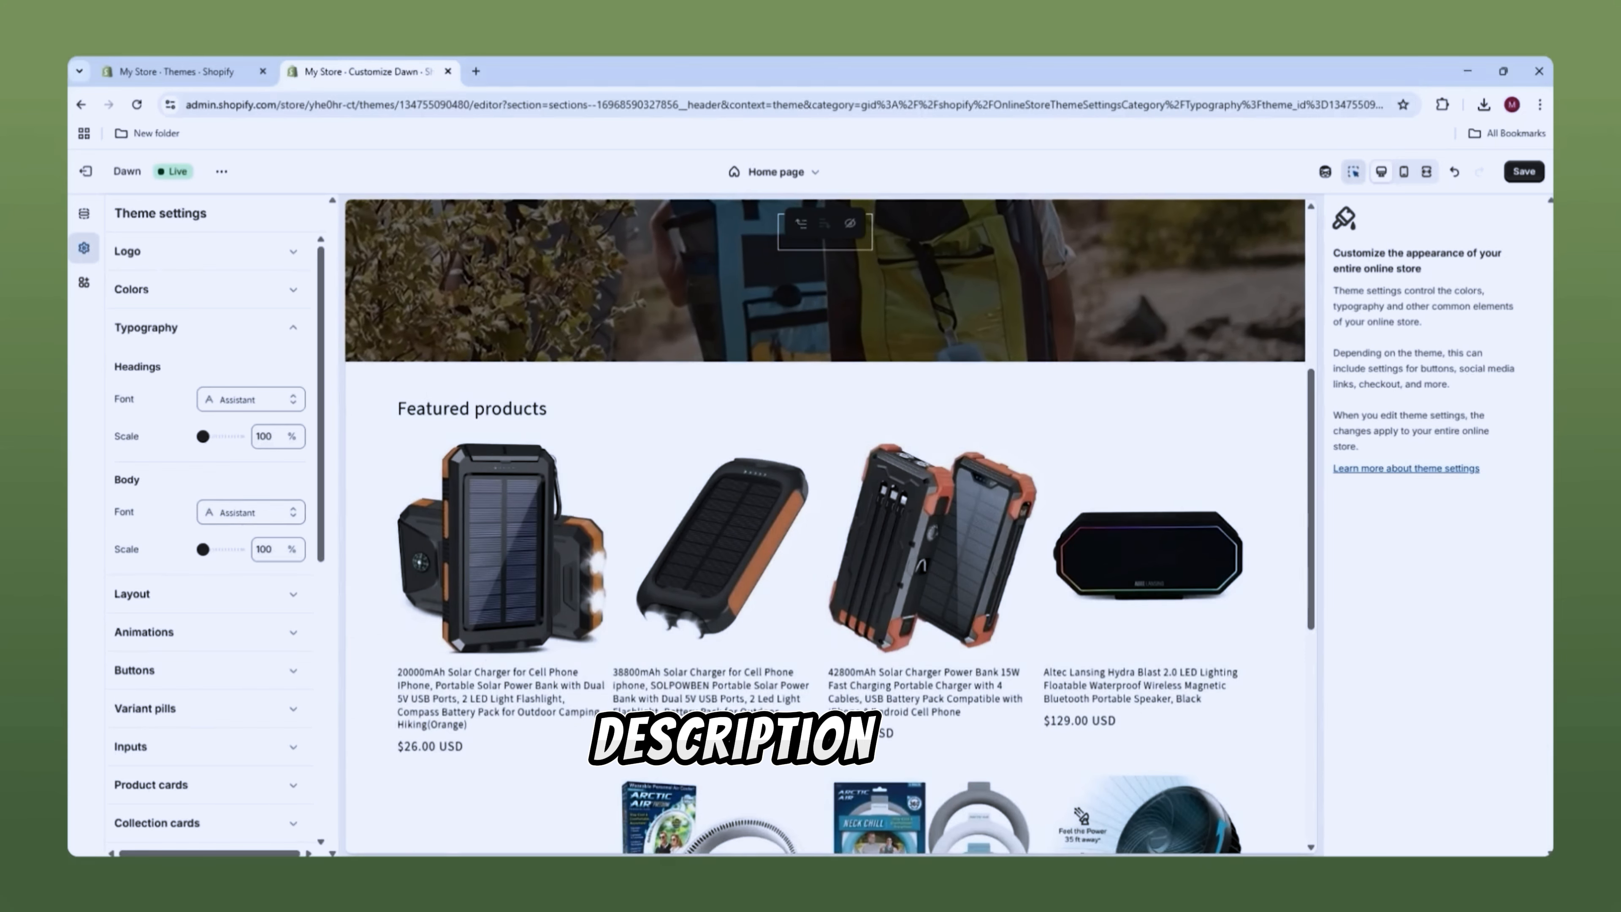
{"action": "scroll", "coordinate": [1085, 613], "scroll_direction": "down", "scroll_amount": 1}
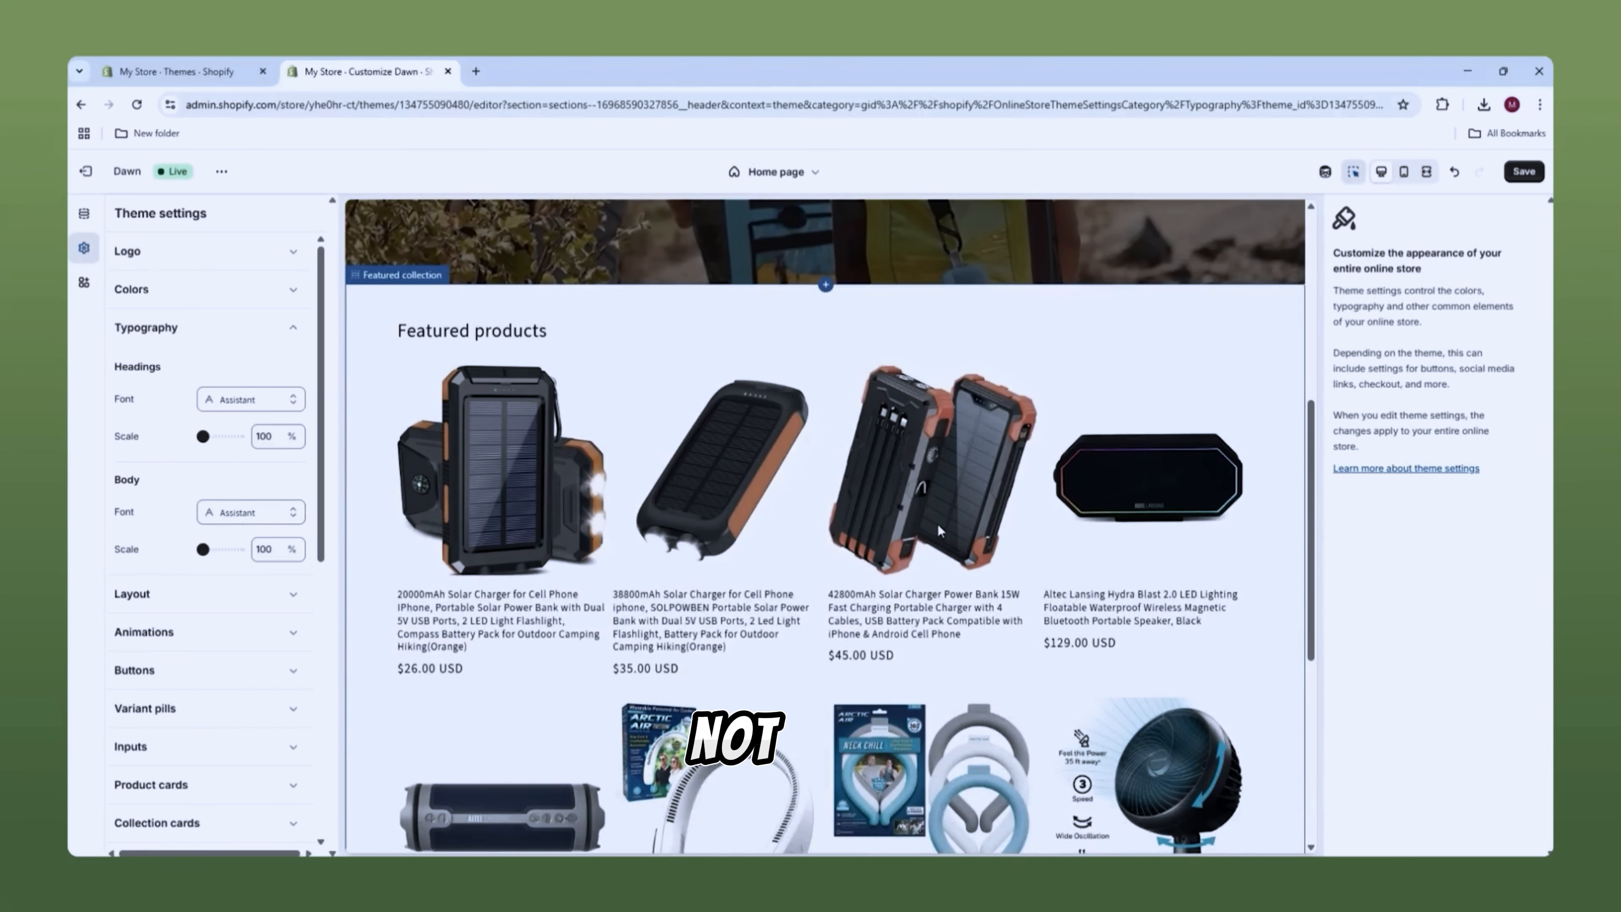
{"action": "scroll", "coordinate": [937, 524], "scroll_direction": "up", "scroll_amount": 4}
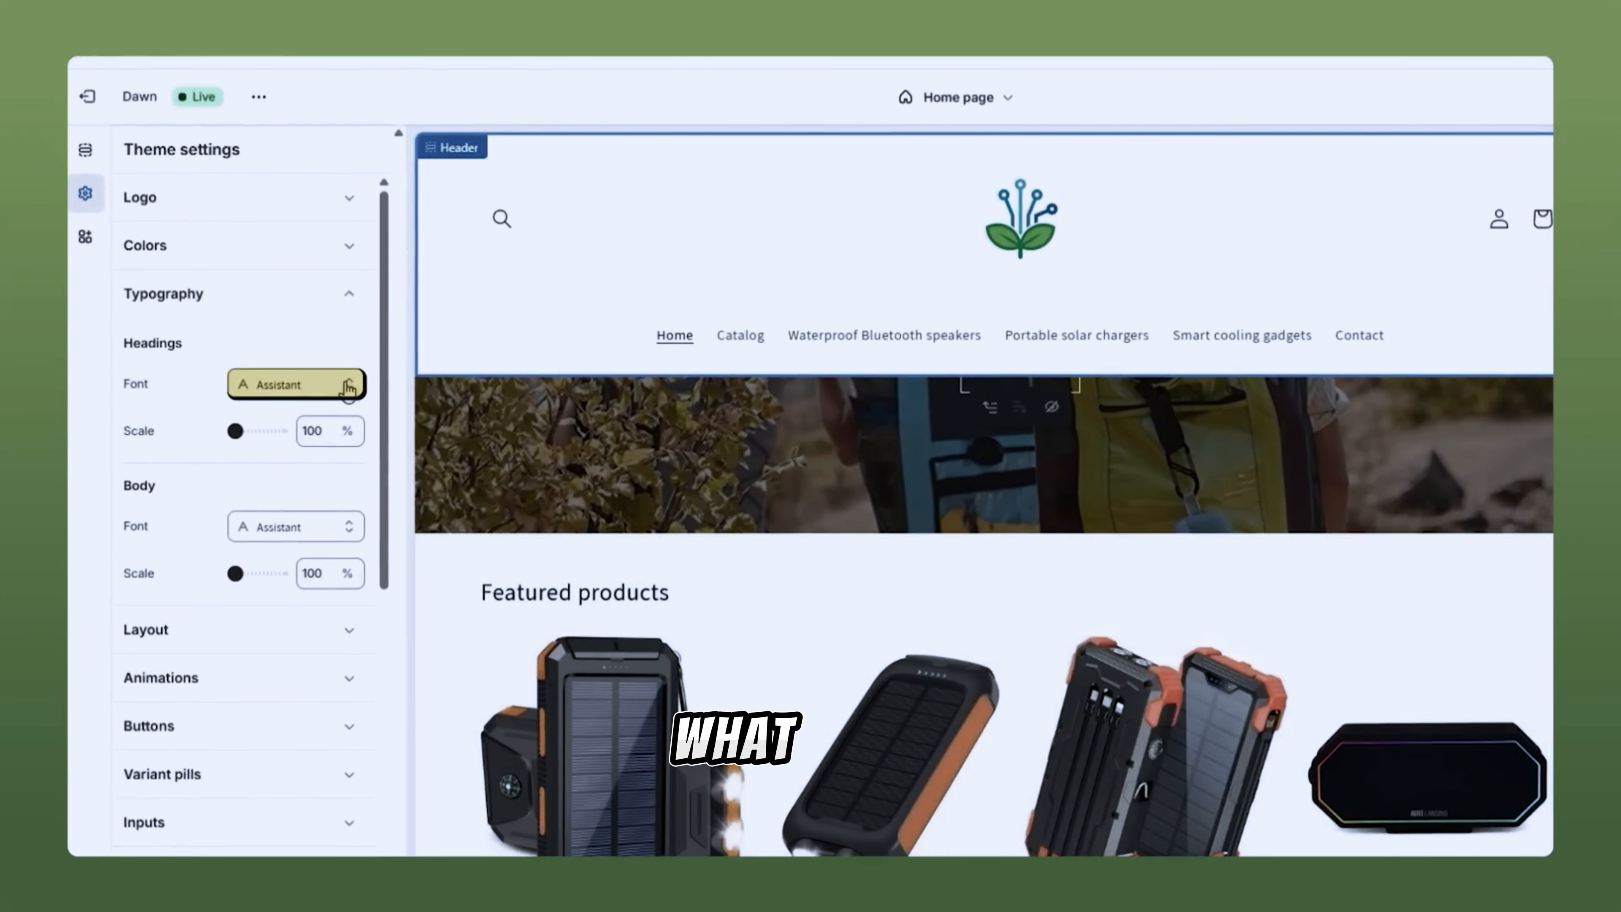
{"action": "left_click", "coordinate": [291, 387]}
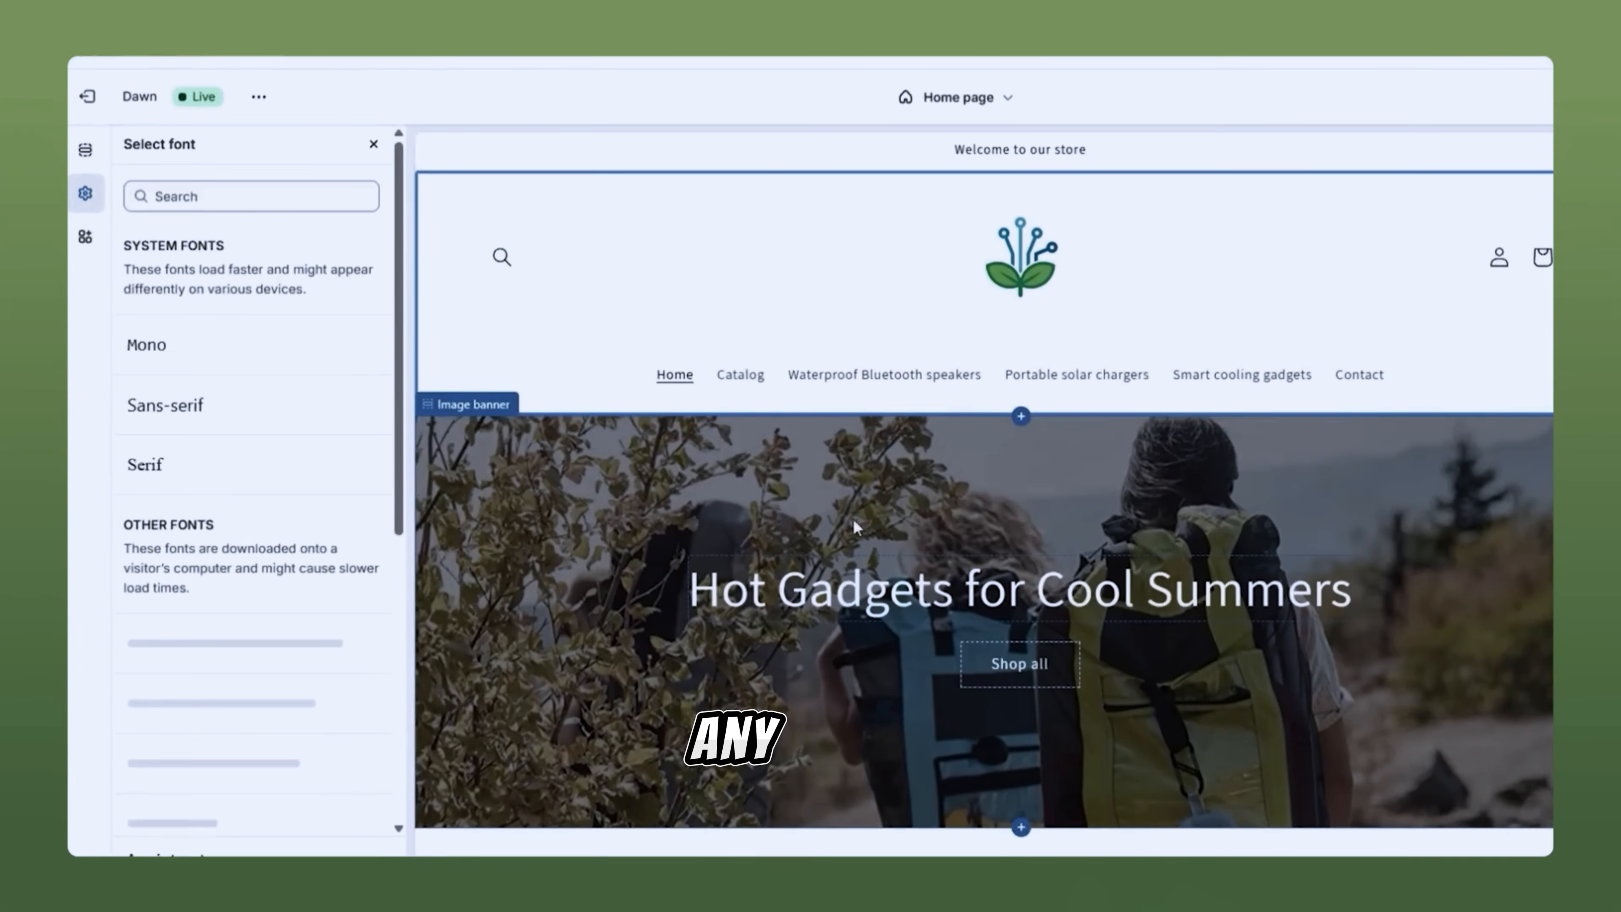
{"action": "left_click", "coordinate": [209, 709]}
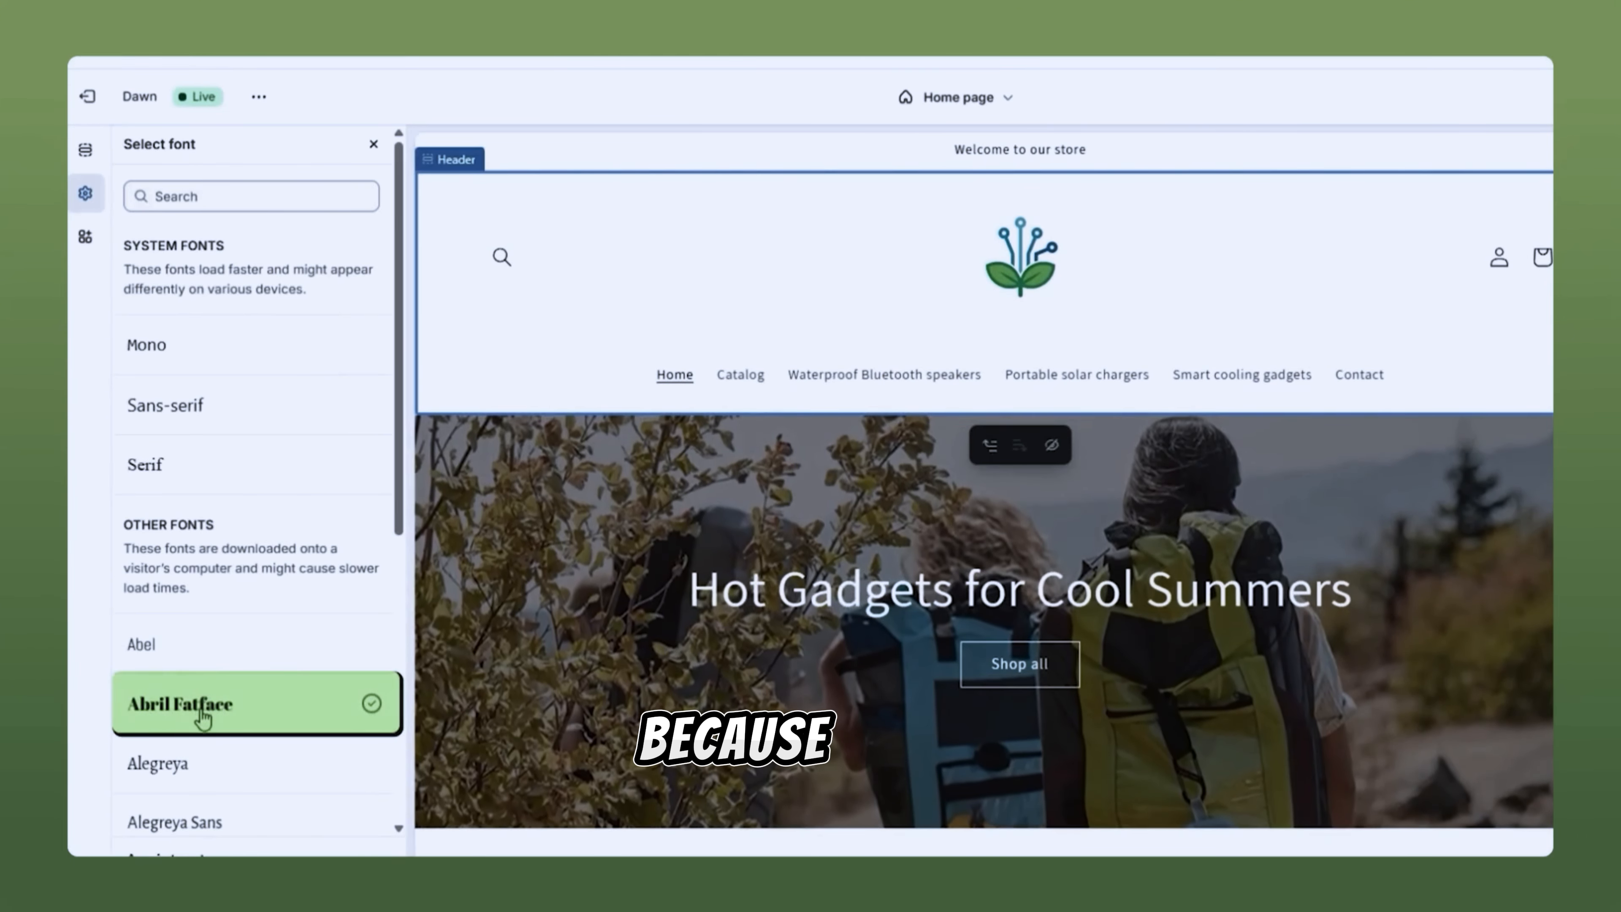
{"action": "left_click", "coordinate": [201, 711]}
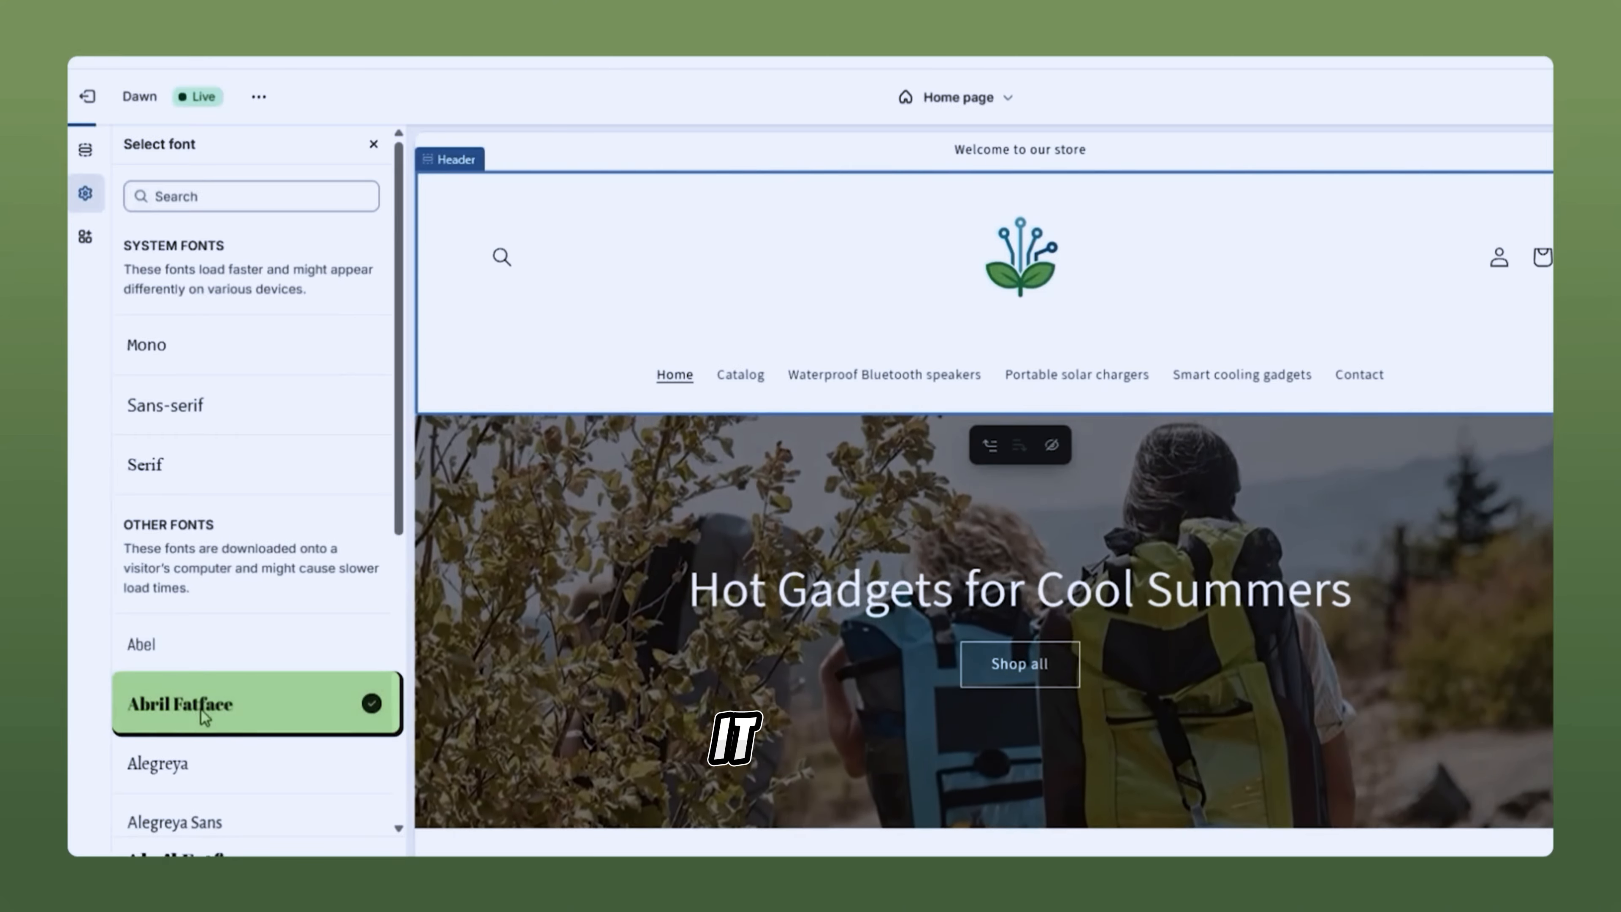